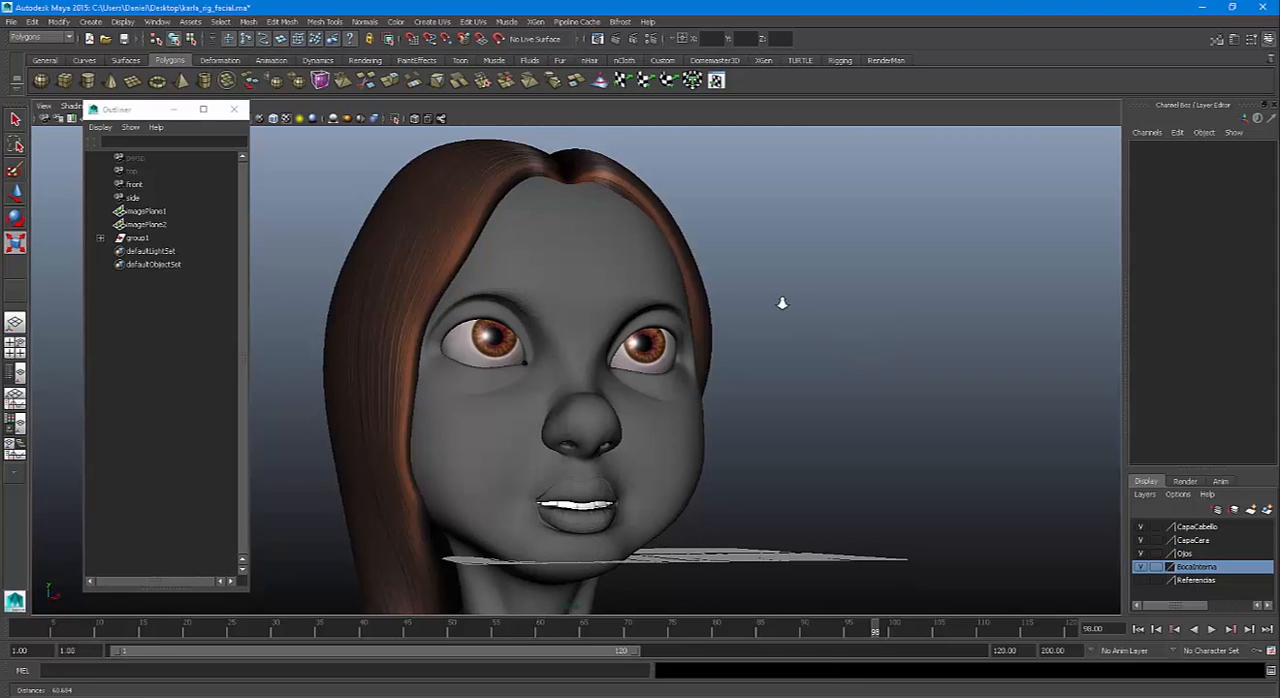
Examine the character's head model from the front, above, below and three-quarter angles
{"action": "scroll", "coordinate": [782, 300], "scroll_direction": "down", "scroll_amount": 3}
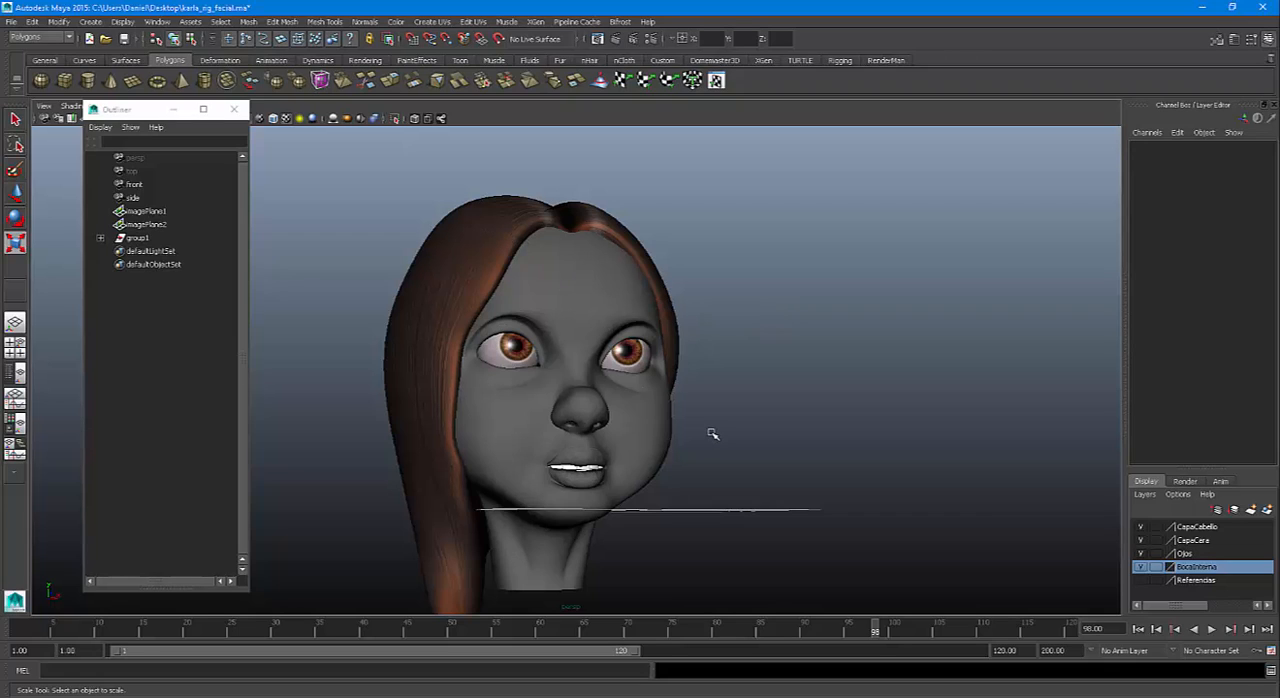
{"action": "left_click_drag", "start_coordinate": [718, 445], "coordinate": [695, 473], "text": "alt"}
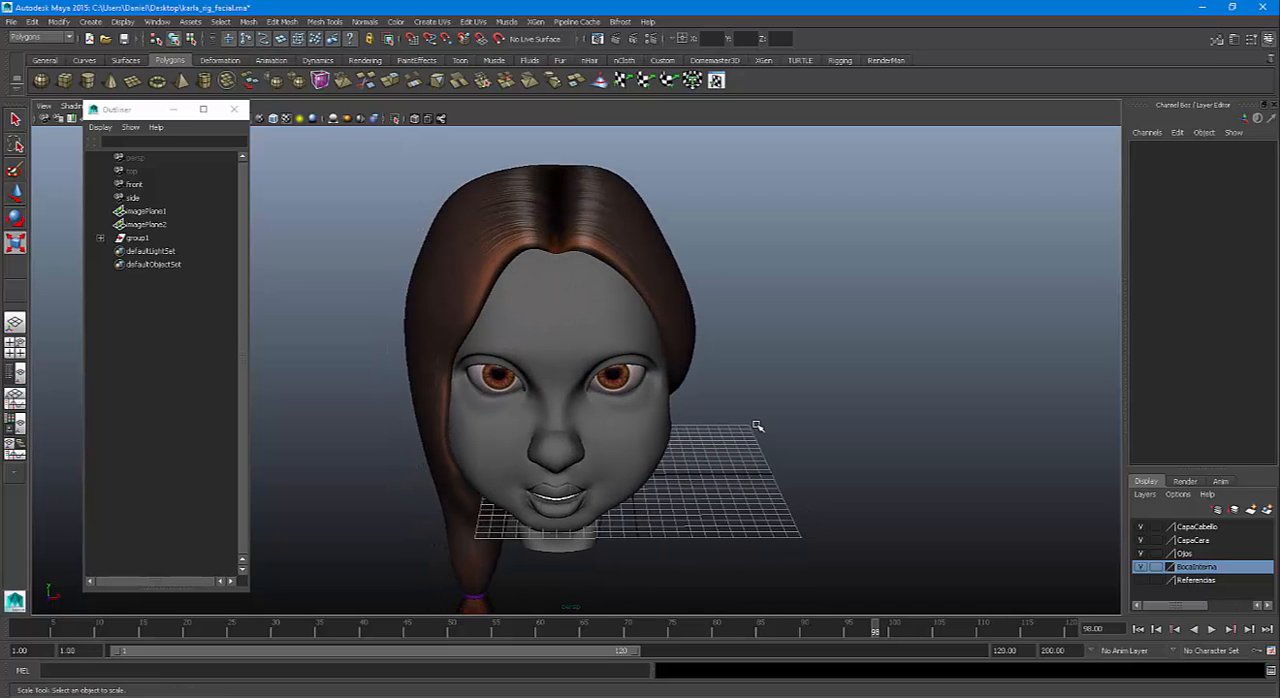
{"action": "mouse_move", "coordinate": [688, 458]}
{"action": "left_mouse_down", "text": "alt"}
{"action": "mouse_move", "coordinate": [717, 431]}
{"action": "mouse_move", "coordinate": [697, 426]}
{"action": "mouse_move", "coordinate": [704, 452]}
{"action": "left_mouse_up", "text": "alt"}
{"action": "middle_click_drag", "start_coordinate": [704, 452], "coordinate": [701, 424], "text": "alt"}
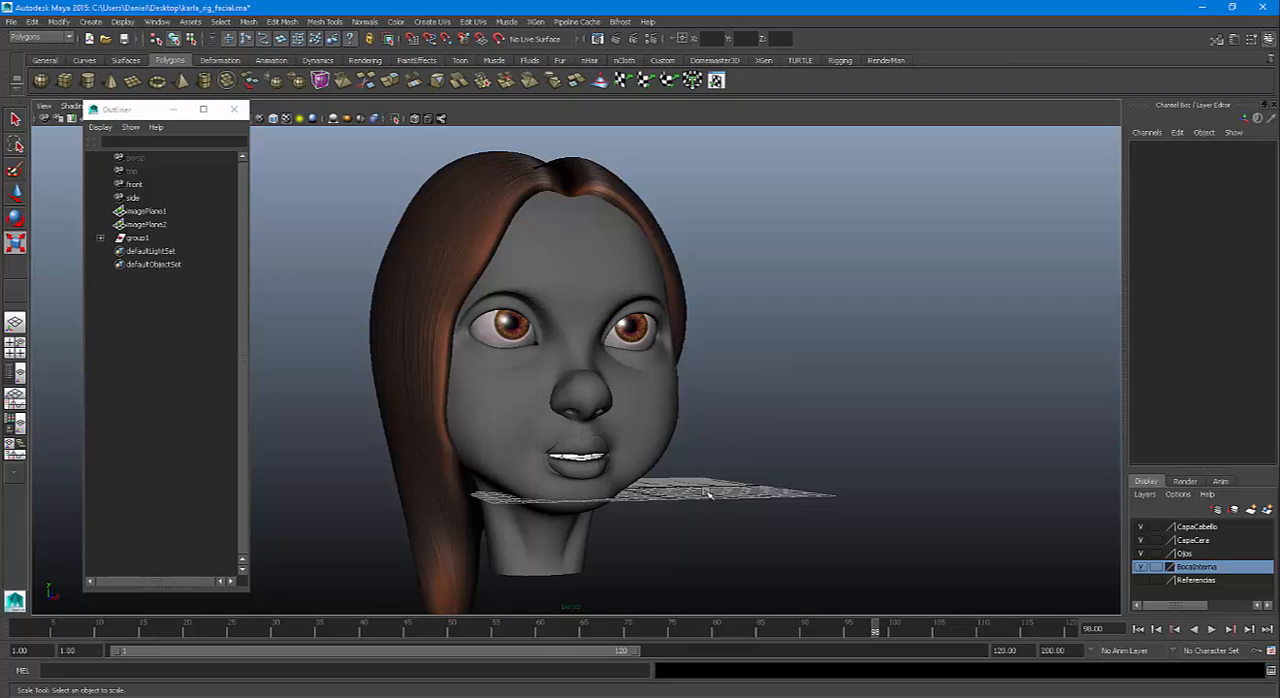
{"action": "left_click_drag", "start_coordinate": [707, 494], "coordinate": [694, 523], "text": "alt"}
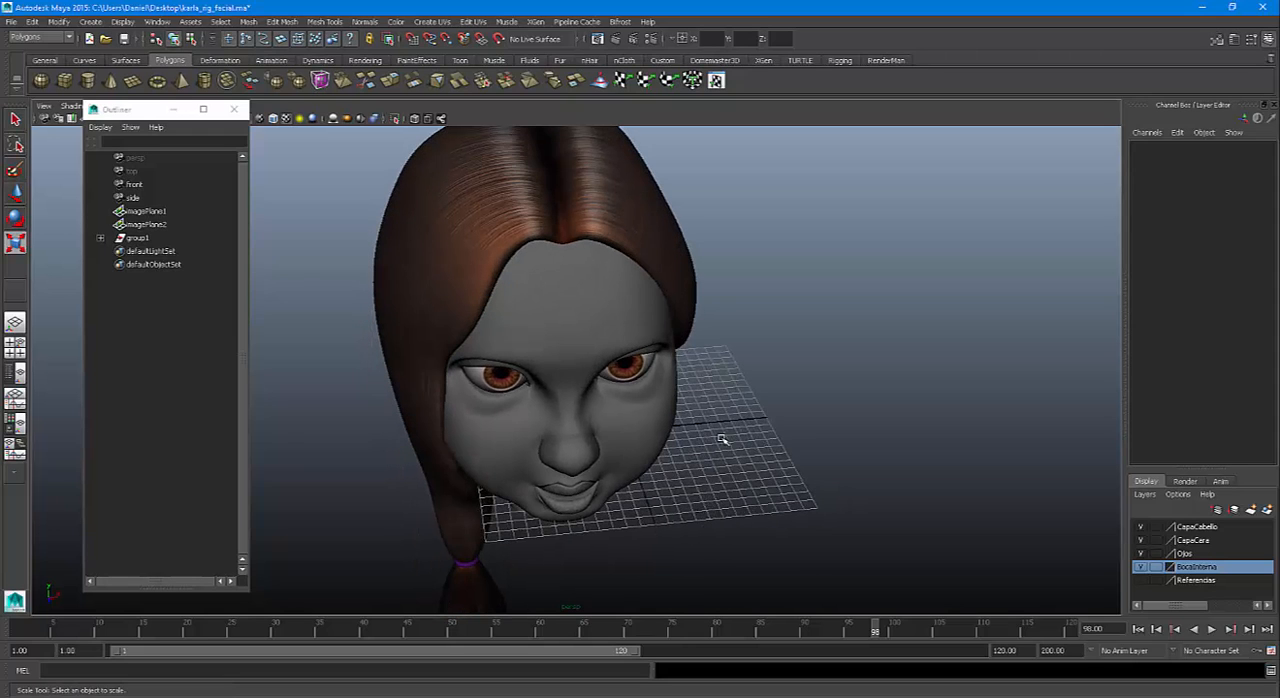
{"action": "right_click_drag", "start_coordinate": [723, 445], "coordinate": [826, 483], "text": "alt"}
{"action": "middle_click_drag", "start_coordinate": [826, 483], "coordinate": [559, 413], "text": "alt"}
{"action": "right_click_drag", "start_coordinate": [559, 413], "coordinate": [657, 534], "text": "alt"}
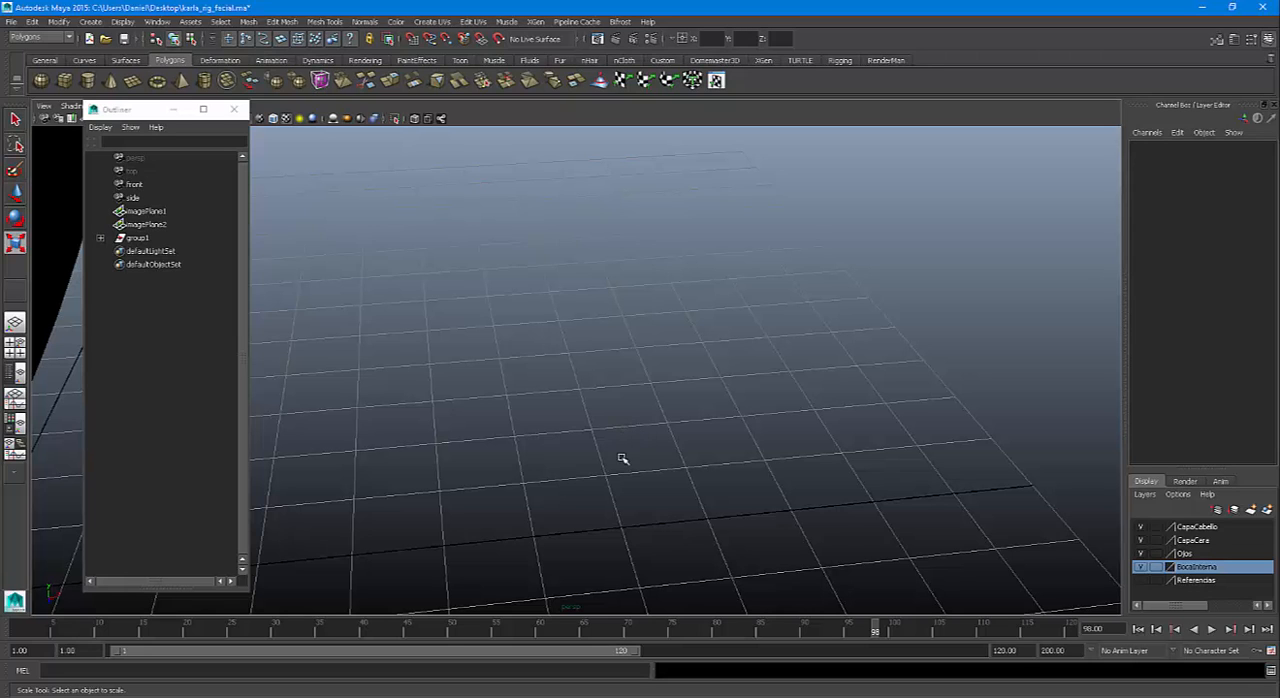
{"action": "right_click_drag", "start_coordinate": [622, 446], "coordinate": [643, 443], "text": "alt"}
{"action": "left_click_drag", "start_coordinate": [643, 443], "coordinate": [769, 441], "text": "alt"}
{"action": "key", "text": "r"}
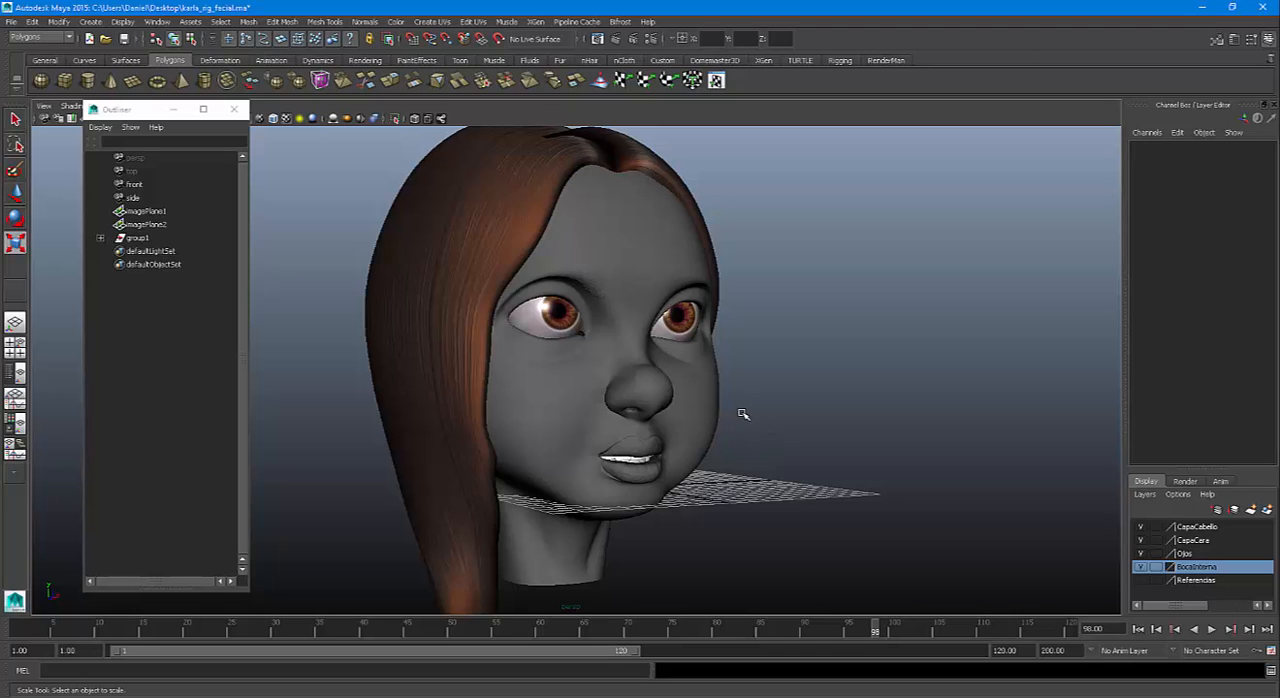
{"action": "right_click_drag", "start_coordinate": [757, 410], "coordinate": [568, 372], "text": "alt"}
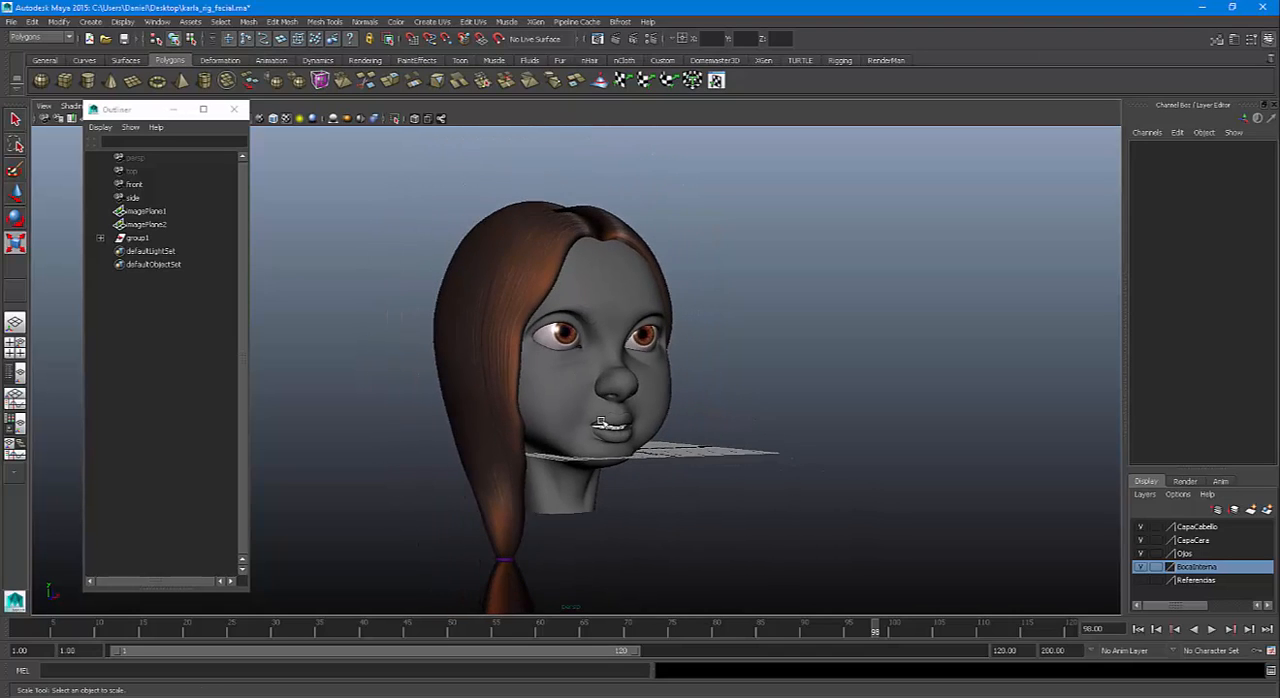
{"action": "middle_click_drag", "start_coordinate": [600, 424], "coordinate": [596, 401], "text": "alt"}
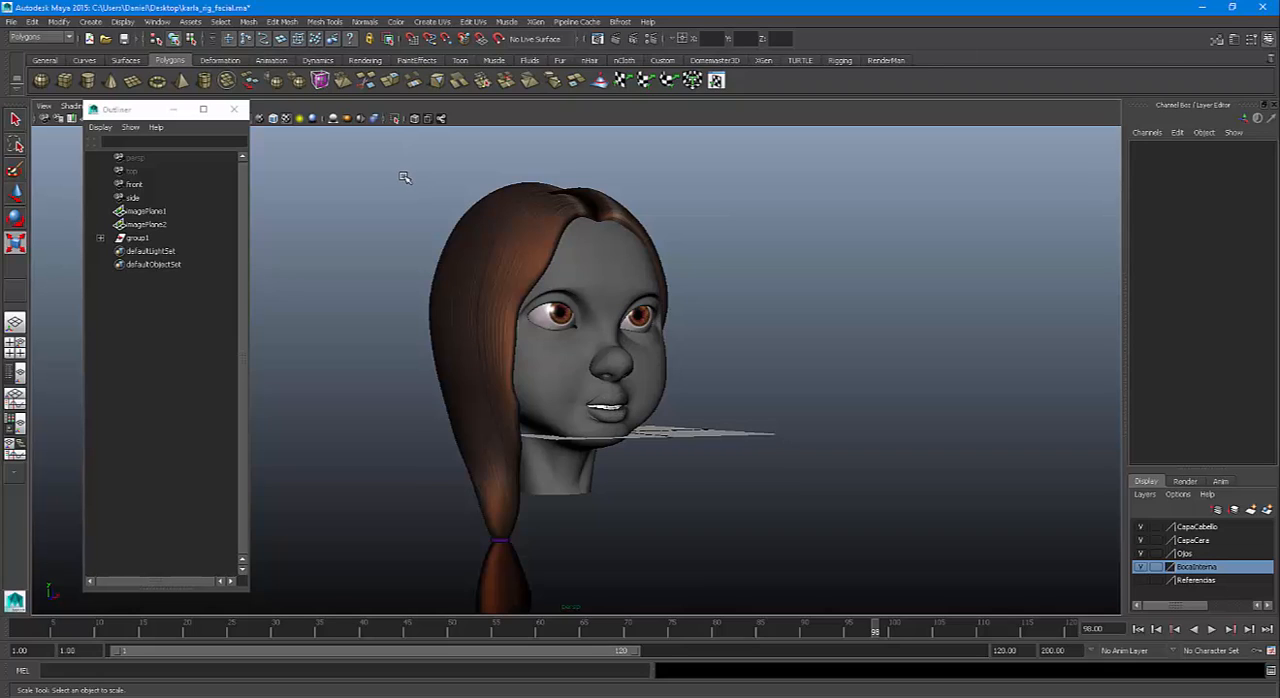
Try scaling all the head meshes together as separately selected objects to about 0.33, and undo the scaling
{"action": "left_click_drag", "start_coordinate": [386, 160], "coordinate": [812, 608]}
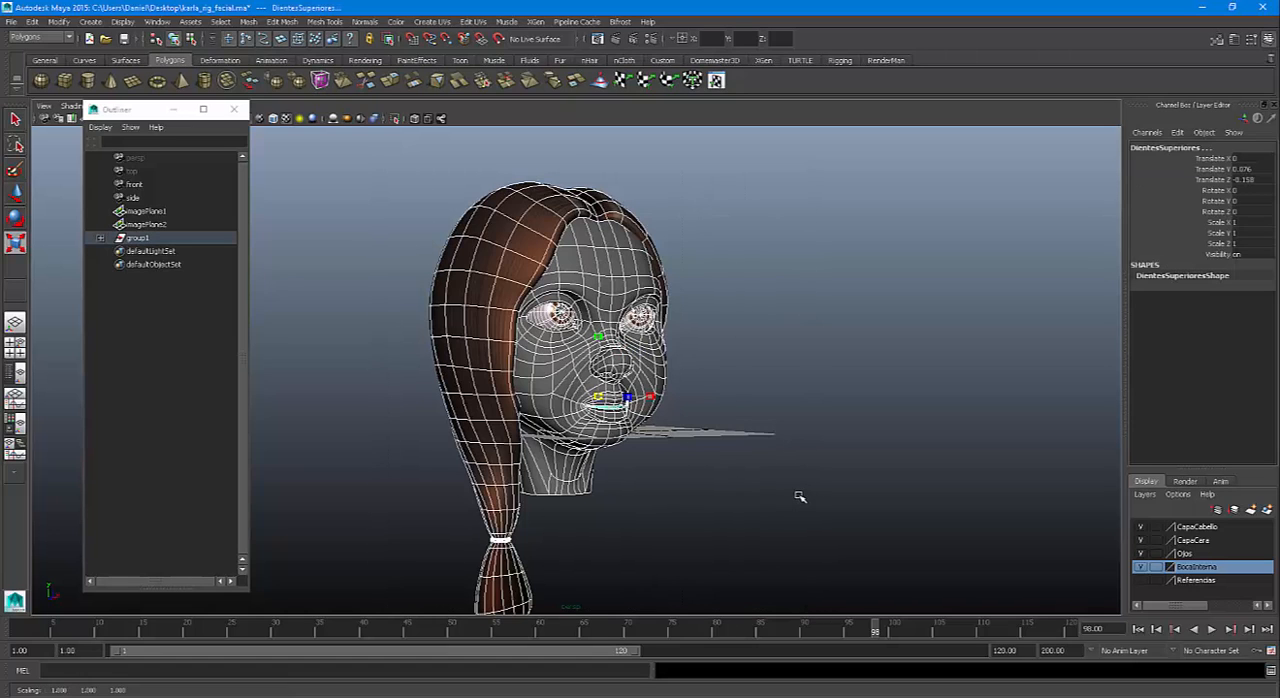
{"action": "mouse_move", "coordinate": [800, 494]}
{"action": "middle_mouse_down"}
{"action": "mouse_move", "coordinate": [767, 481]}
{"action": "mouse_move", "coordinate": [777, 487]}
{"action": "middle_mouse_up"}
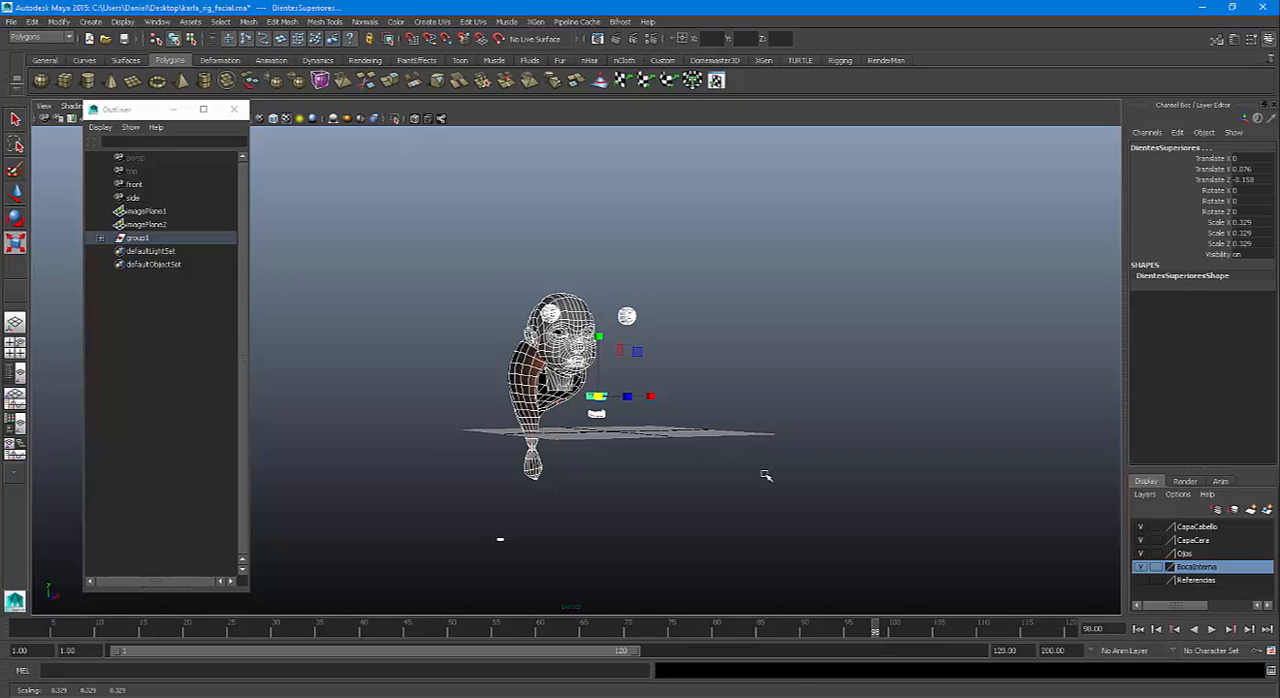
{"action": "key", "text": "ctrl+z"}
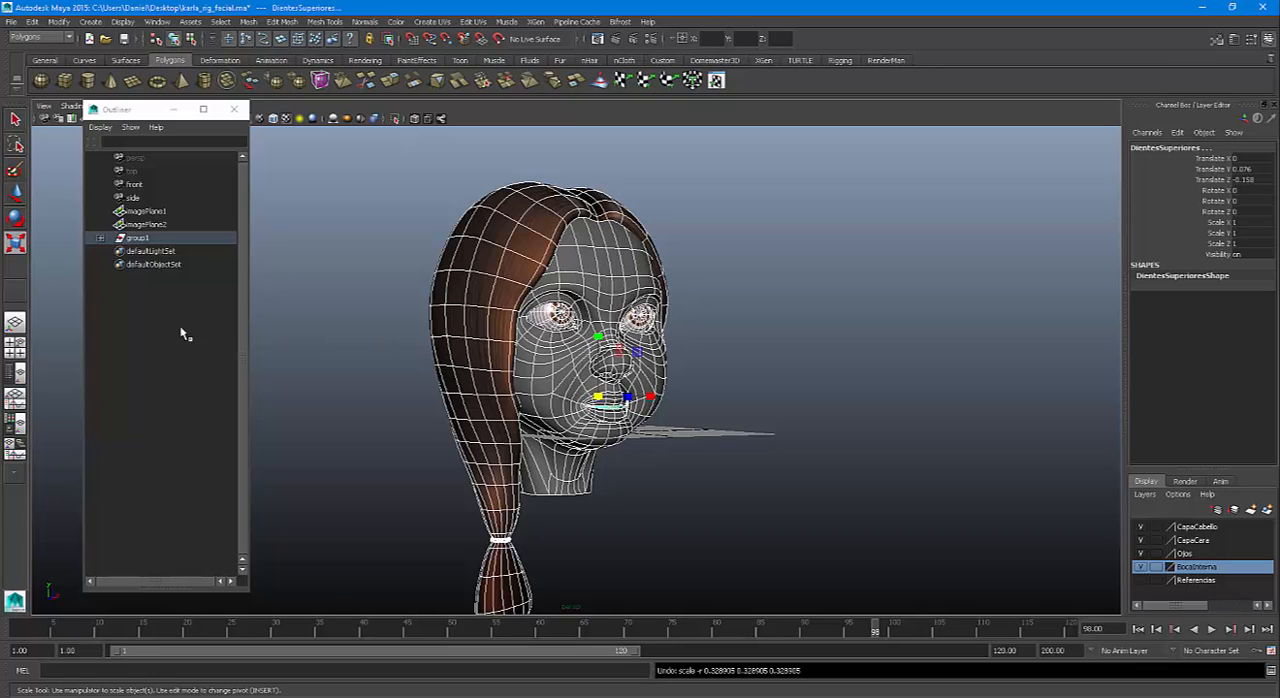
Inspect the meshes inside group1 and try scaling the whole group at once, leaving it at its original size and deselected
{"action": "left_click", "coordinate": [130, 241]}
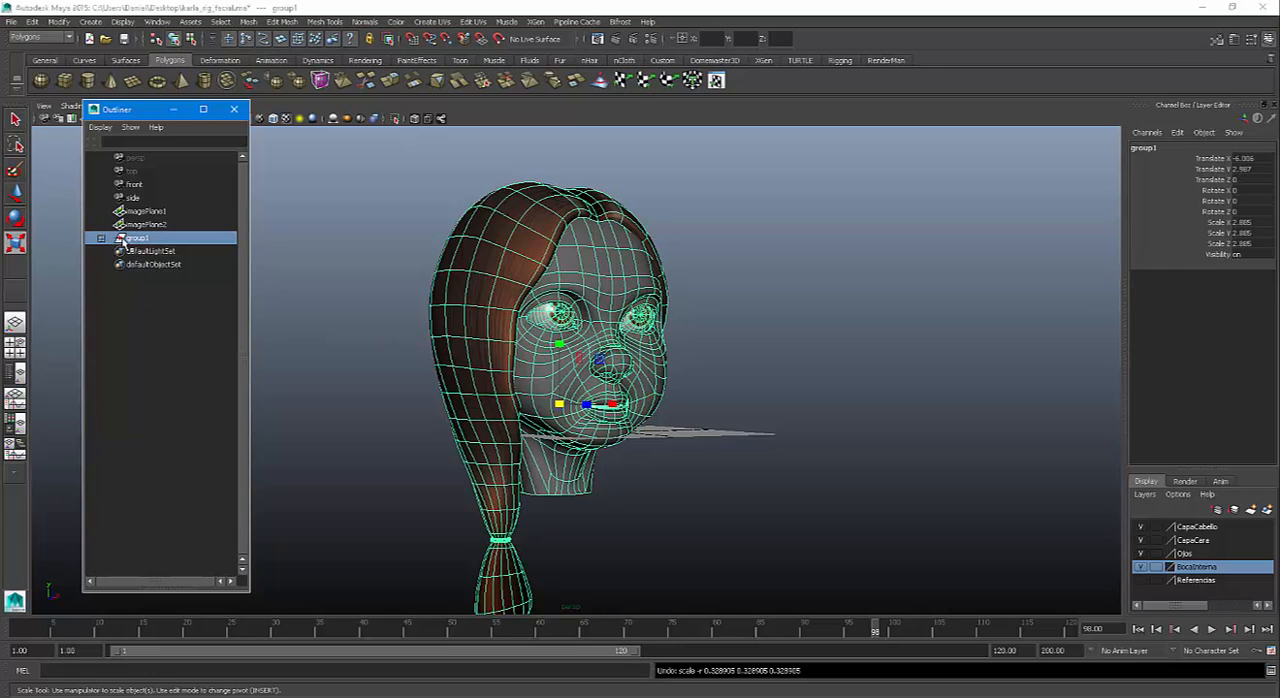
{"action": "left_click", "coordinate": [101, 238]}
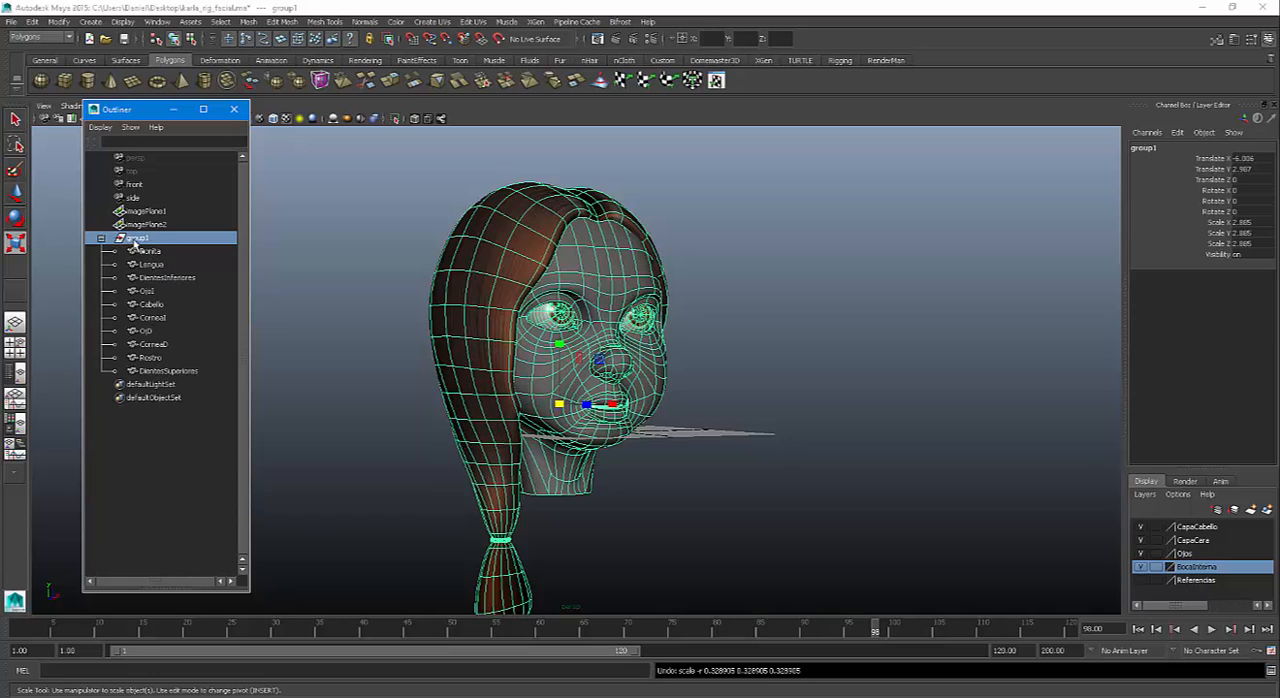
{"action": "middle_click_drag", "start_coordinate": [672, 384], "coordinate": [749, 467]}
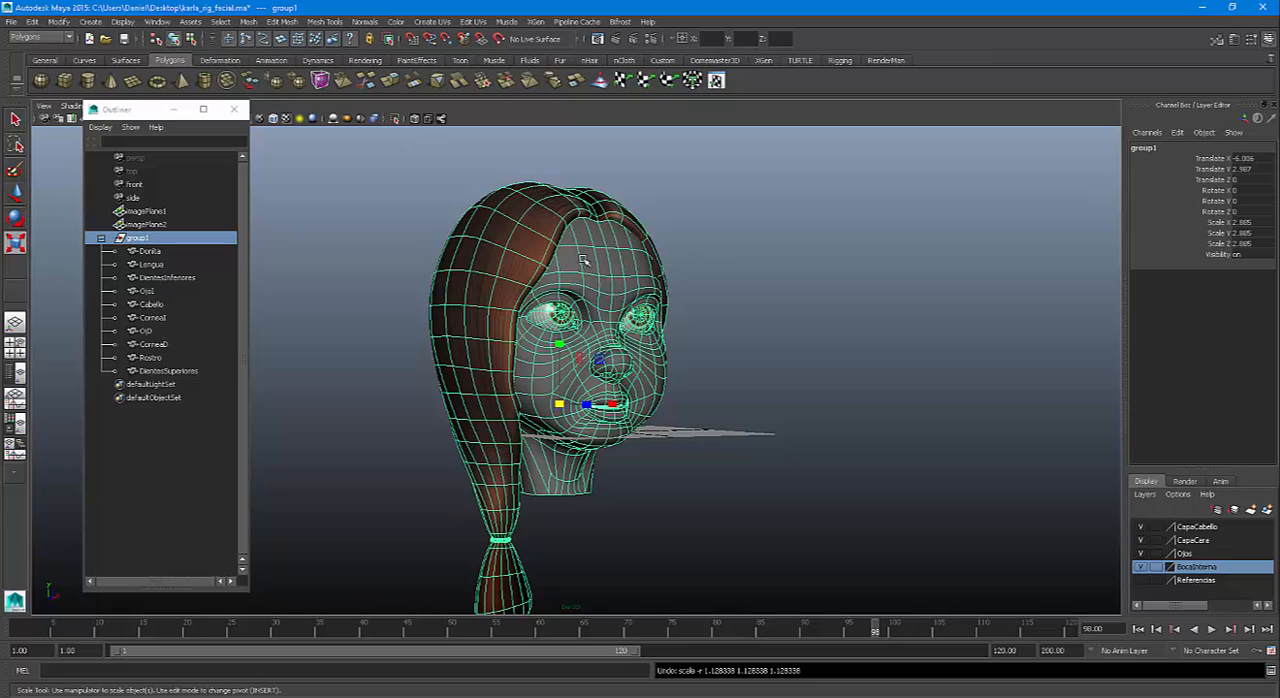
{"action": "left_click", "coordinate": [100, 238]}
{"action": "left_click", "coordinate": [750, 437]}
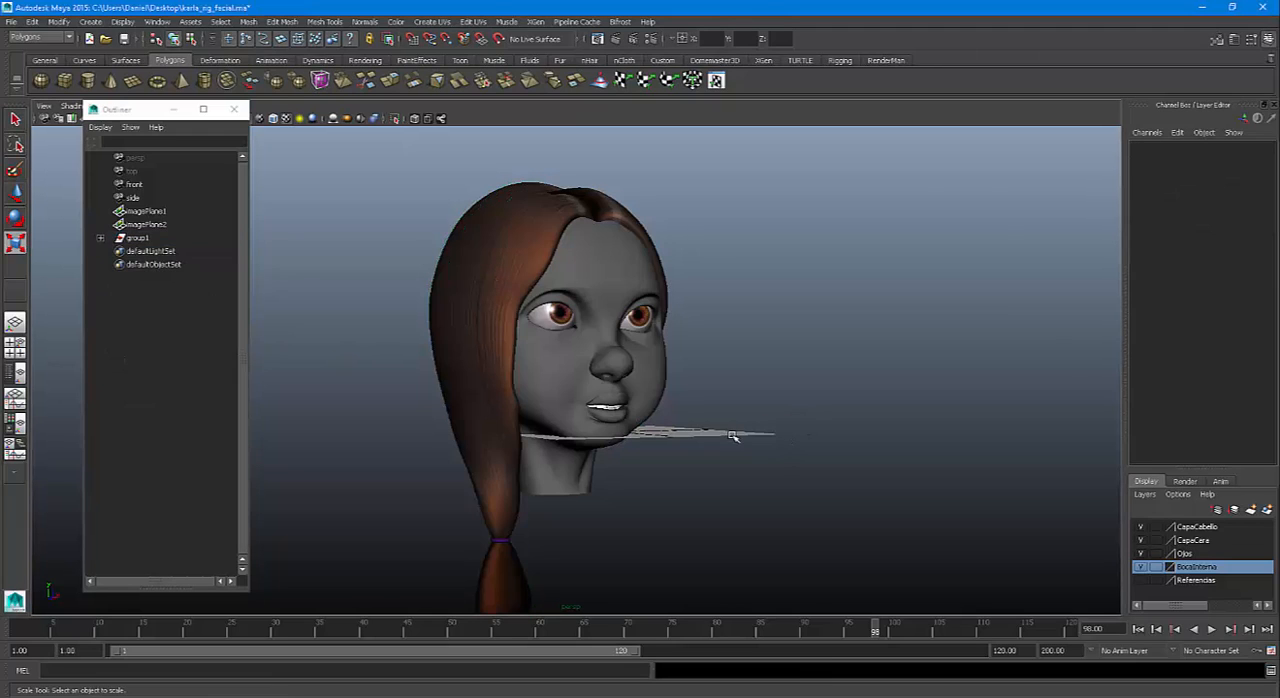
Hide the CapaCabello layer, add the leftover hair tie mesh to it, and turn the layer's visibility back on
{"action": "left_click_drag", "start_coordinate": [757, 440], "coordinate": [812, 462], "text": "alt"}
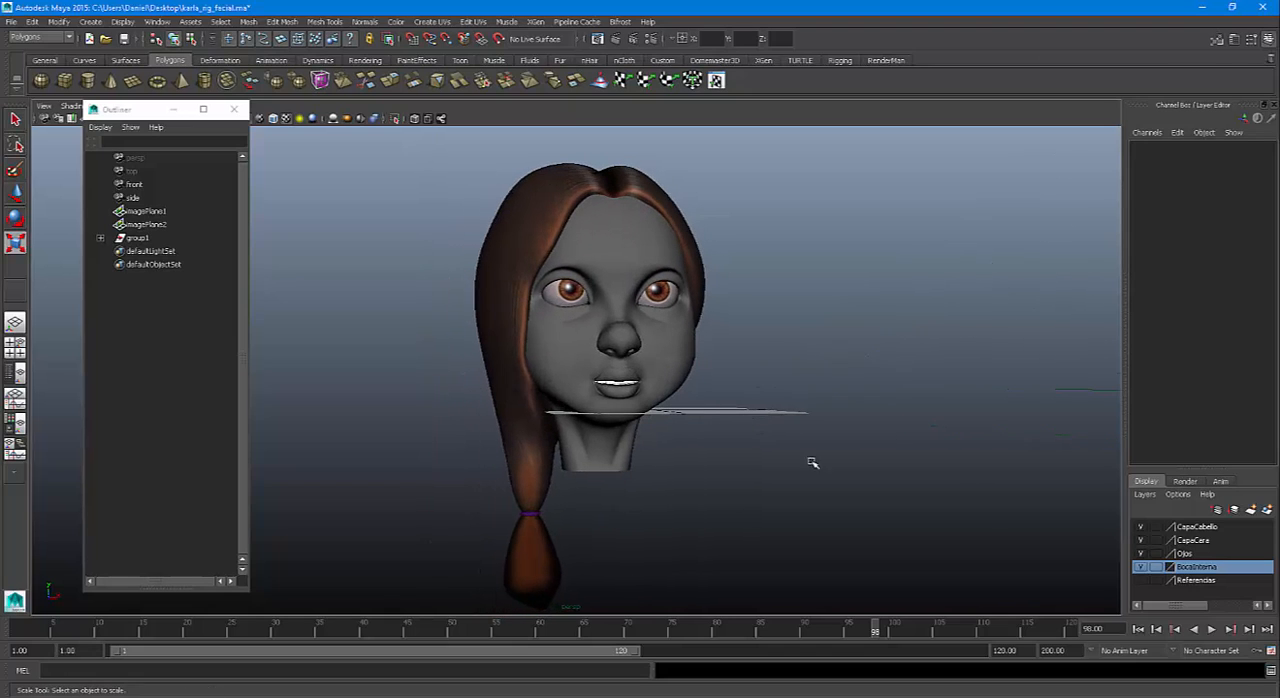
{"action": "left_click", "coordinate": [1141, 527]}
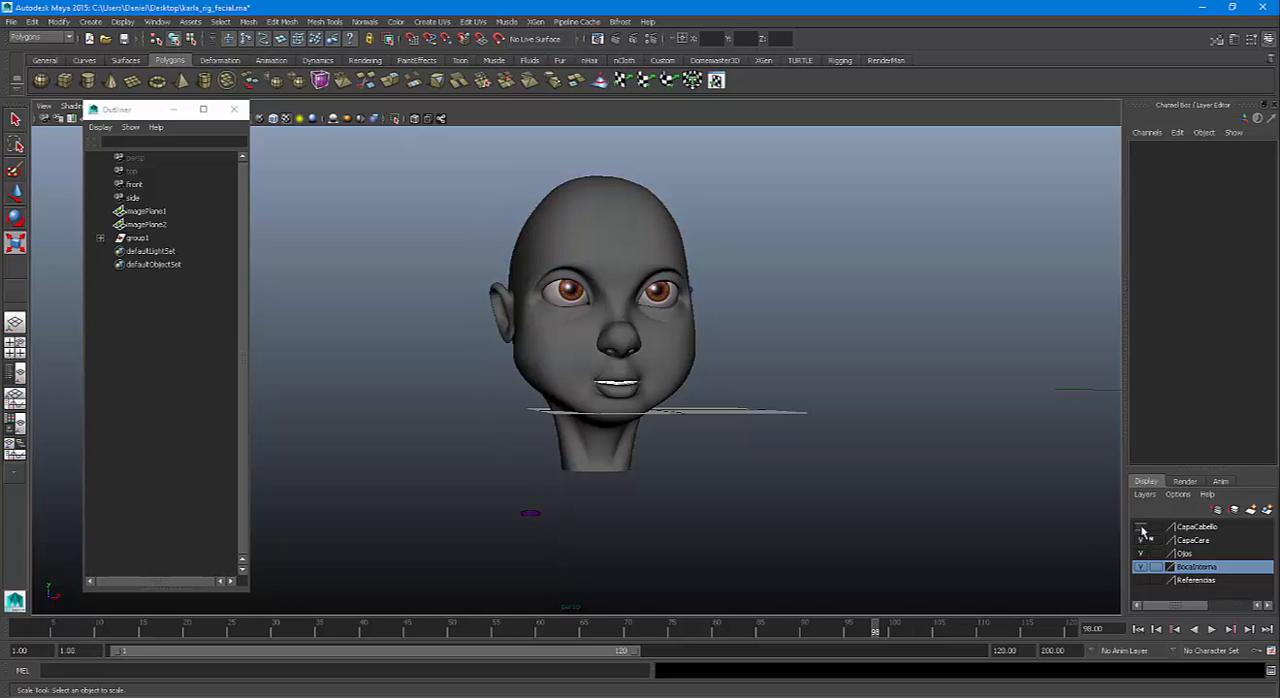
{"action": "left_click", "coordinate": [532, 514]}
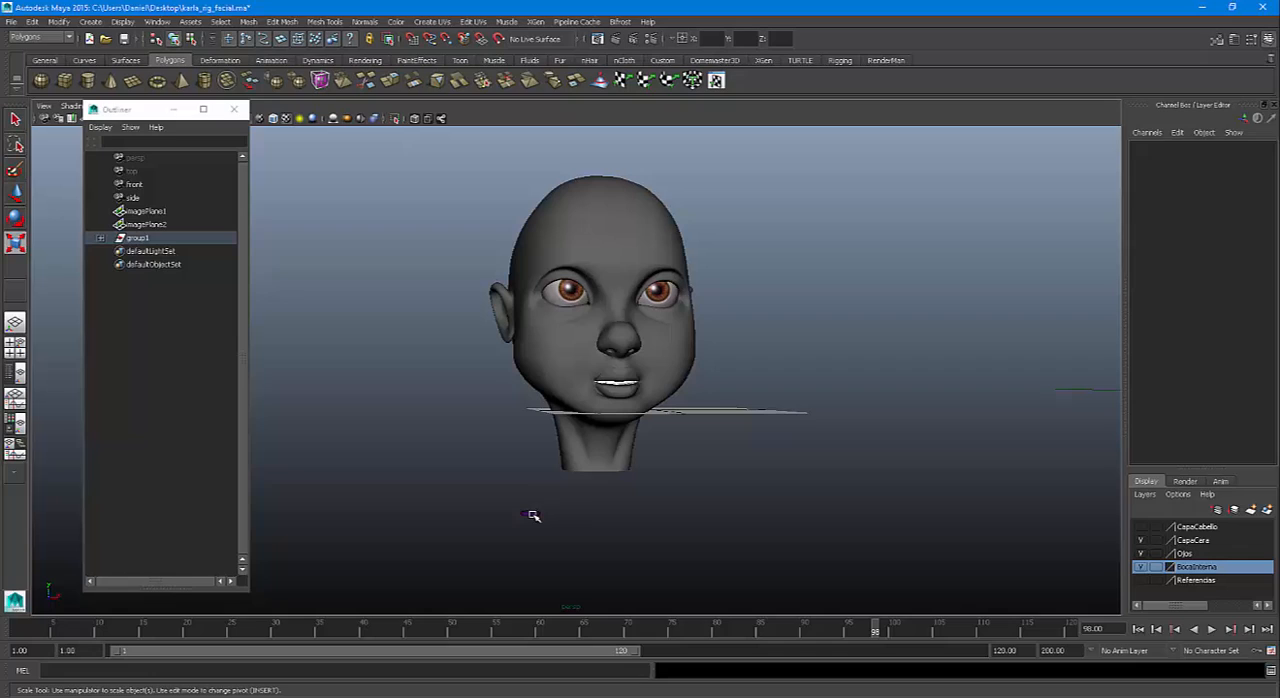
{"action": "left_click", "coordinate": [1141, 527]}
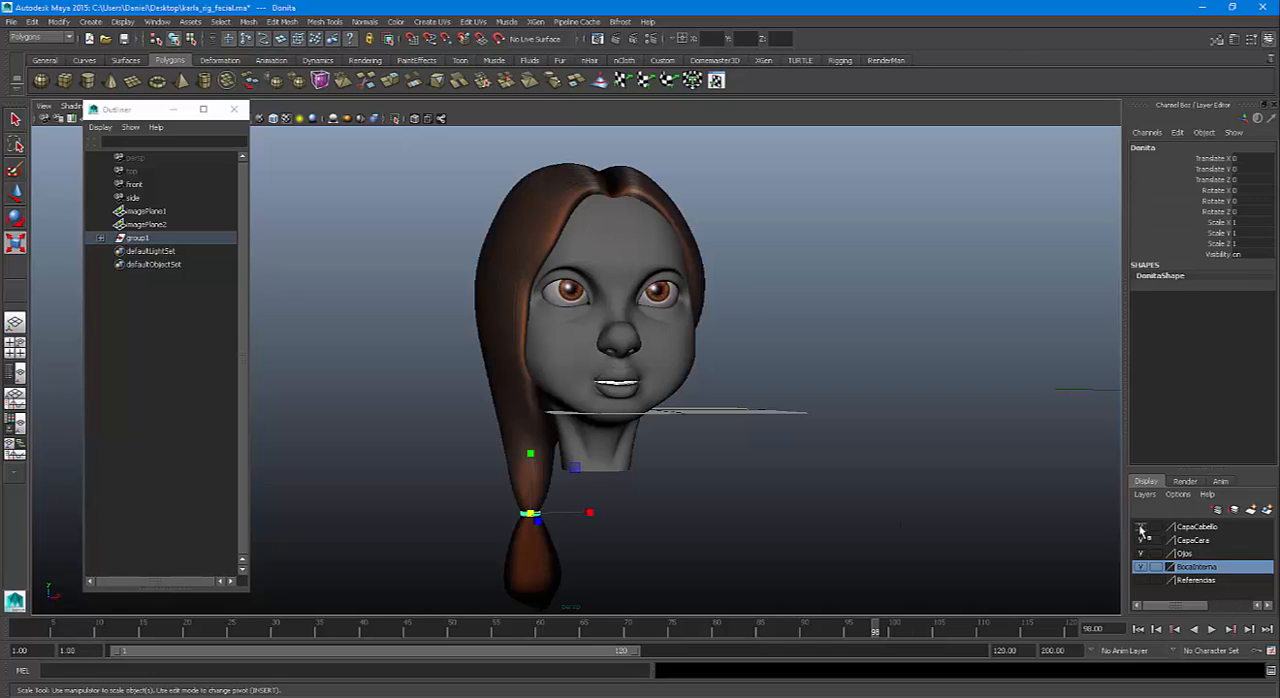
{"action": "left_click", "coordinate": [1141, 527]}
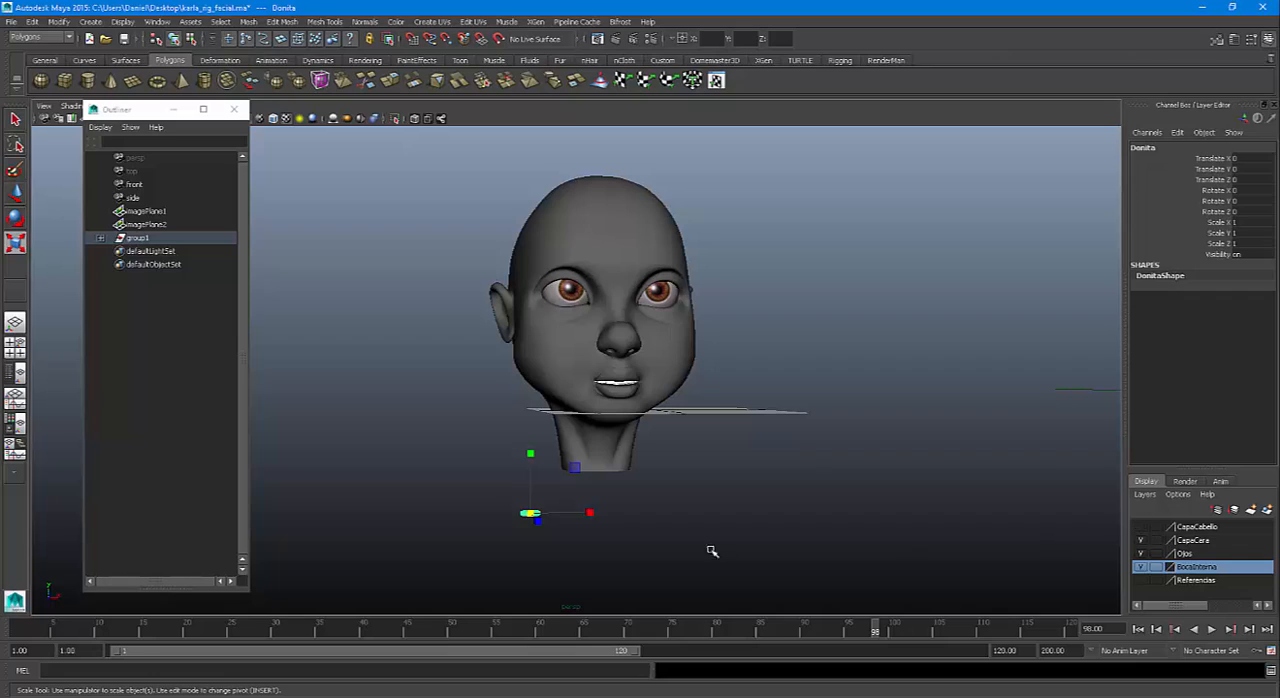
{"action": "right_click", "coordinate": [1204, 530]}
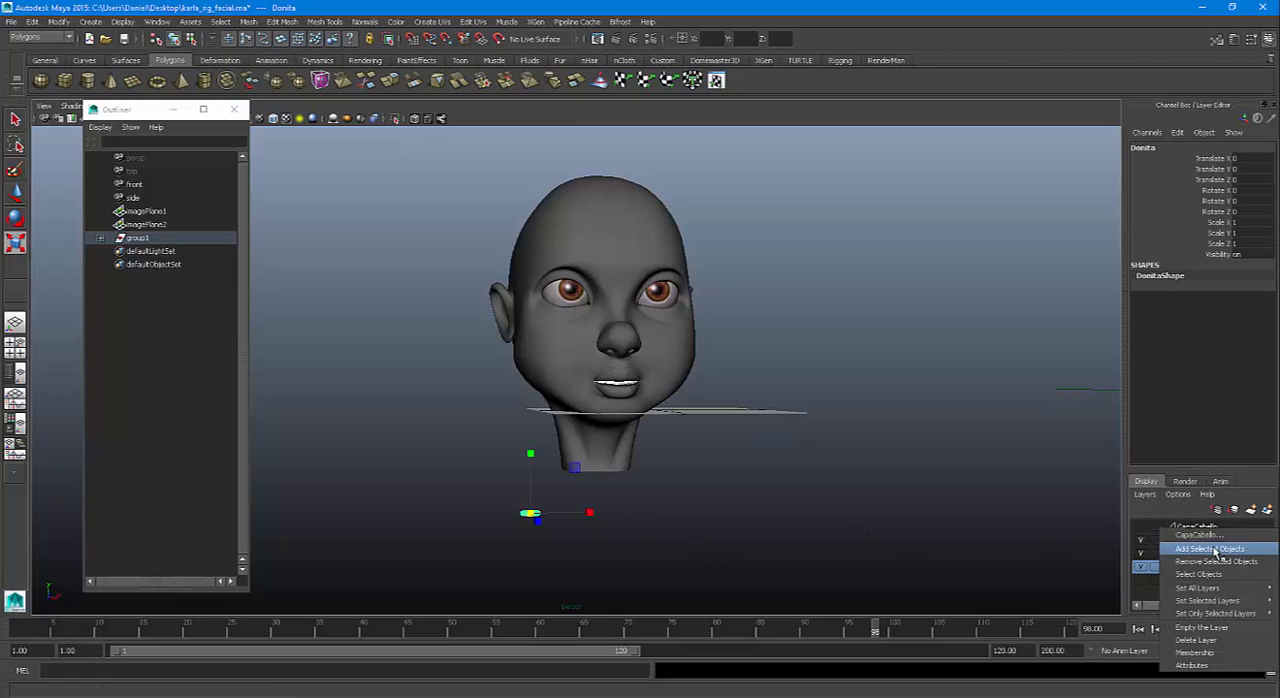
{"action": "left_click", "coordinate": [1214, 549]}
{"action": "left_click", "coordinate": [971, 549]}
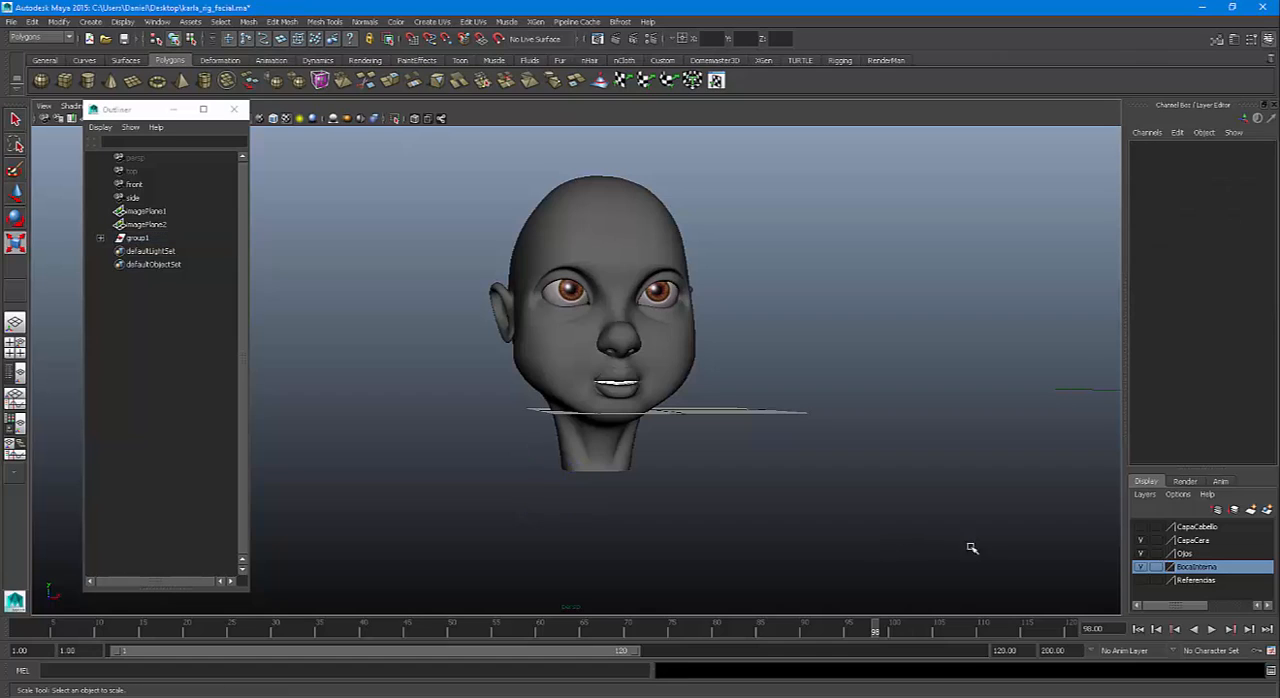
{"action": "left_click", "coordinate": [1142, 530]}
{"action": "left_click", "coordinate": [1142, 530]}
{"action": "left_click", "coordinate": [1141, 527]}
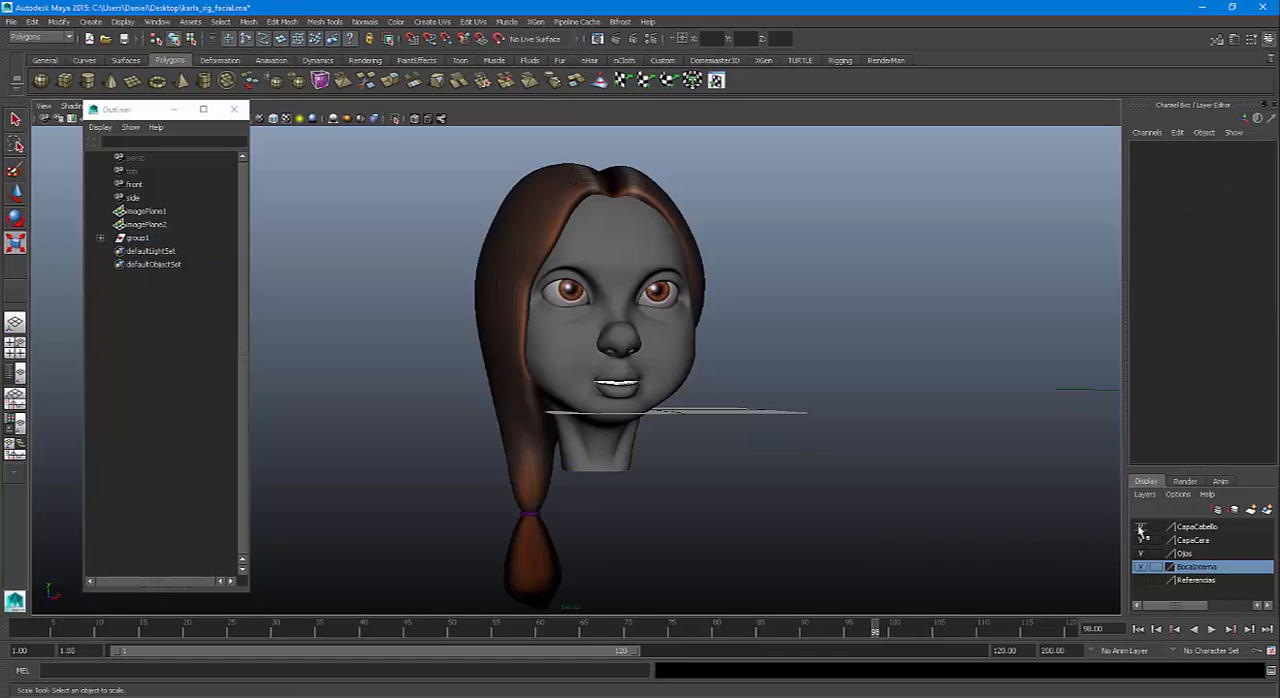
Toggle the visibility of the CapaCara and Ojos layers off and on to check which meshes they control
{"action": "left_click", "coordinate": [1141, 540]}
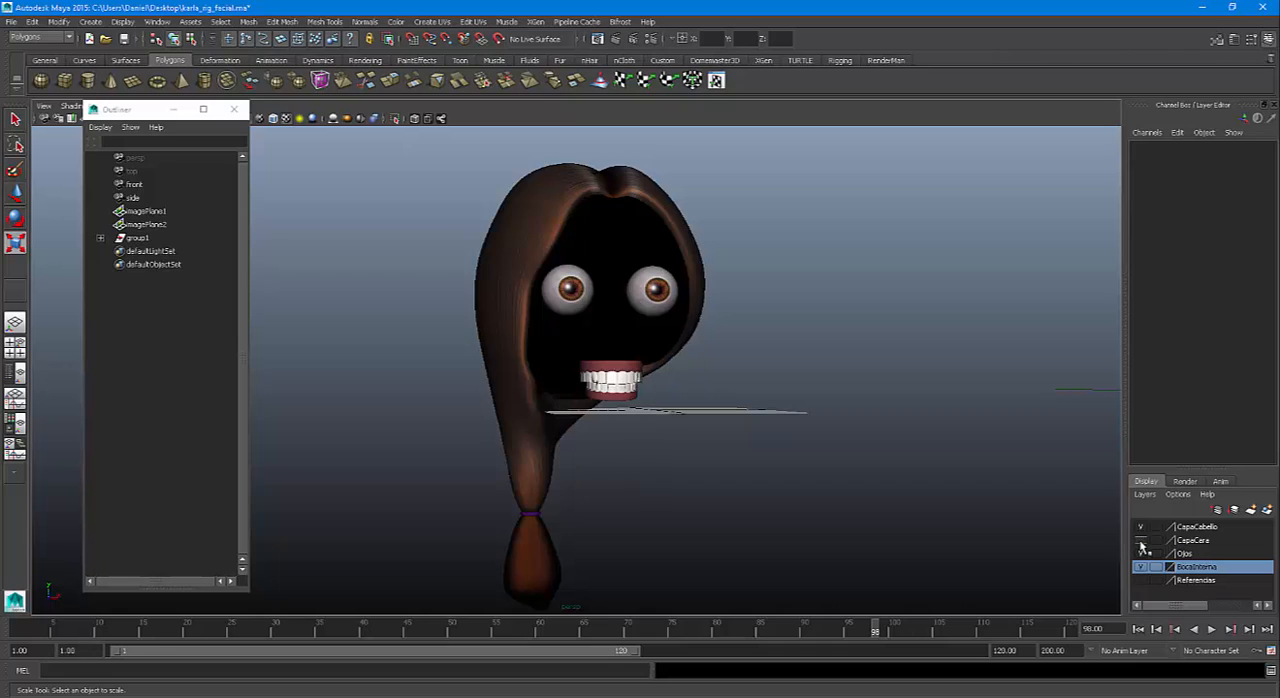
{"action": "left_click", "coordinate": [1141, 540]}
{"action": "left_click", "coordinate": [1141, 553]}
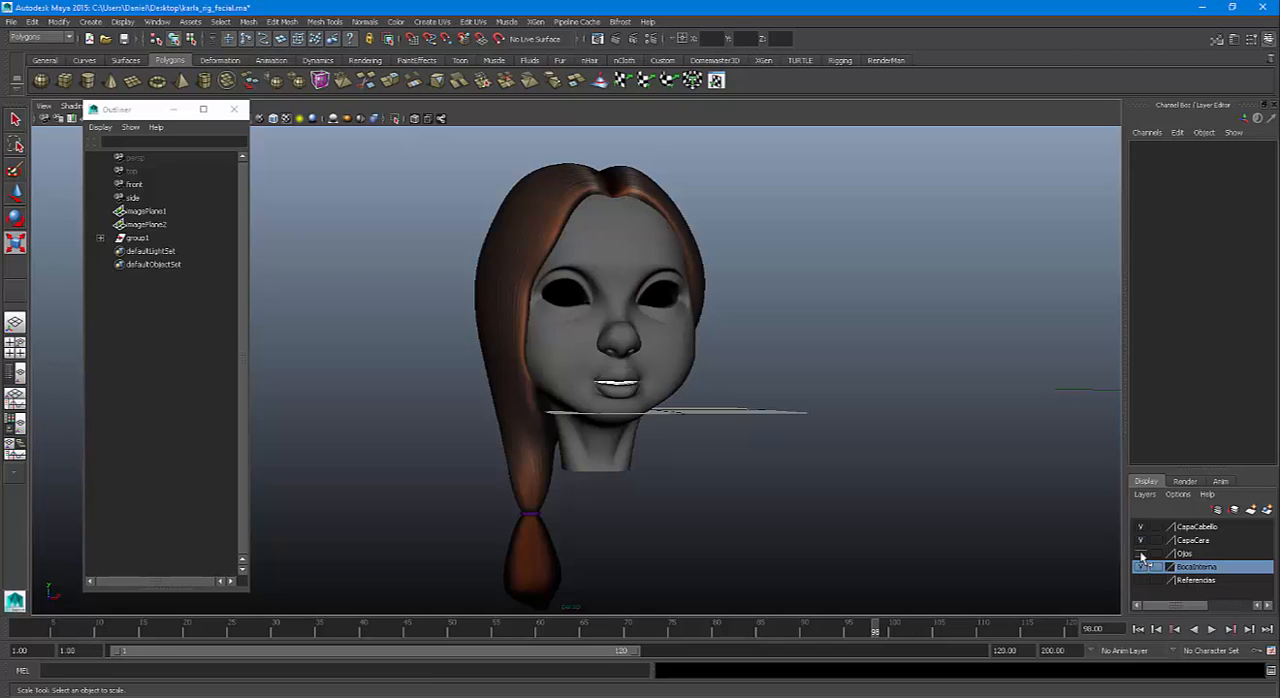
{"action": "left_click", "coordinate": [1141, 553]}
Hide the CapaCara and BocaInterna layers and add the upper and lower teeth to the BocaInterna layer
{"action": "left_click", "coordinate": [1141, 540]}
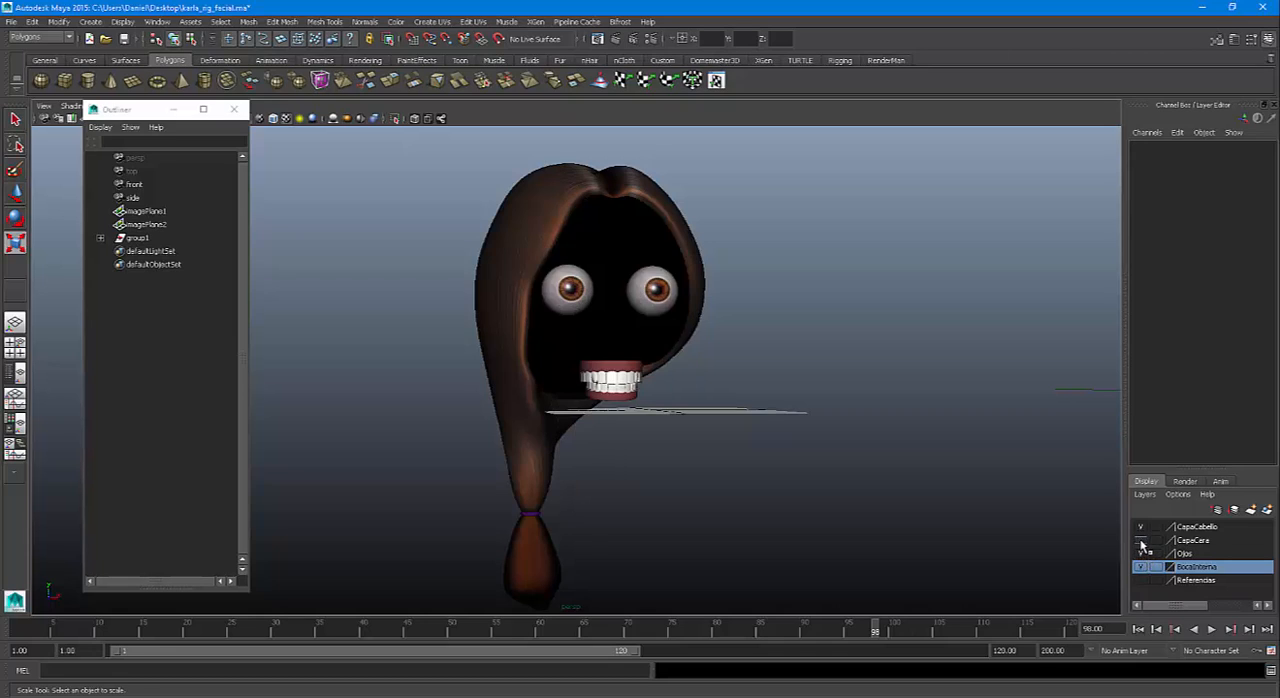
{"action": "left_click_drag", "start_coordinate": [660, 388], "coordinate": [712, 450], "text": "alt"}
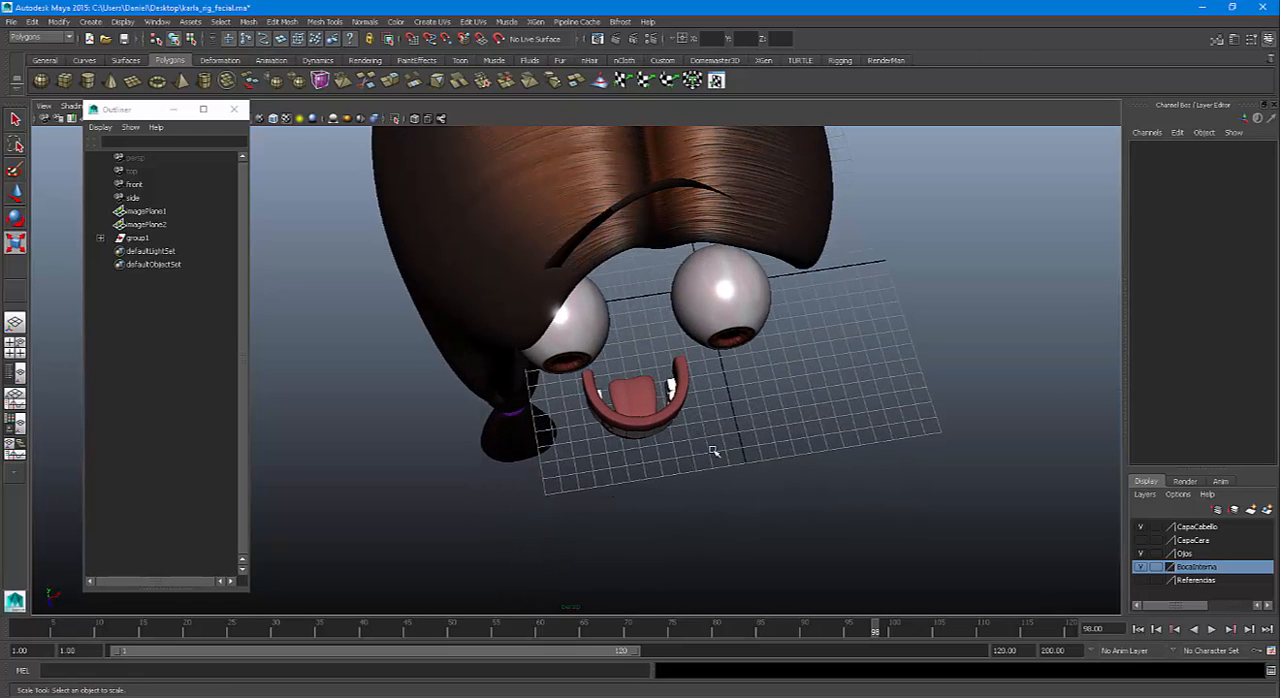
{"action": "left_click", "coordinate": [1141, 567]}
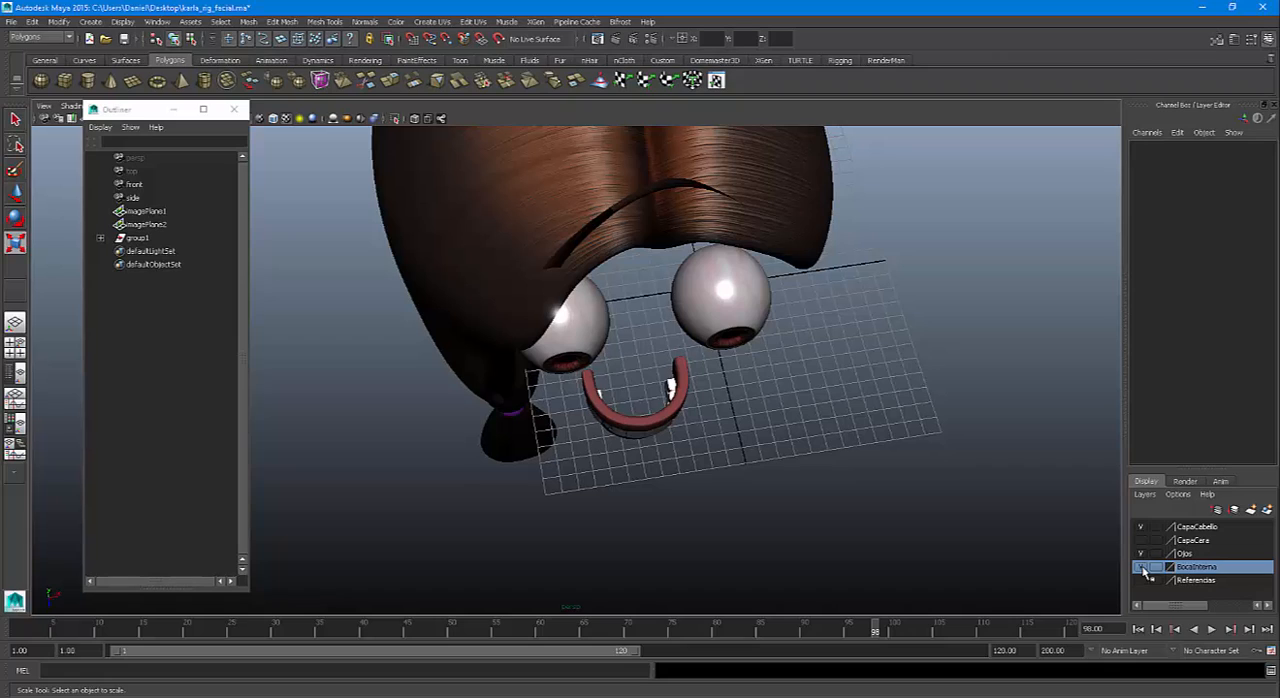
{"action": "left_click", "coordinate": [1141, 567]}
{"action": "left_click", "coordinate": [1141, 567]}
{"action": "left_click", "coordinate": [1141, 567]}
{"action": "left_click", "coordinate": [1141, 567]}
{"action": "left_click_drag", "start_coordinate": [733, 478], "coordinate": [628, 398]}
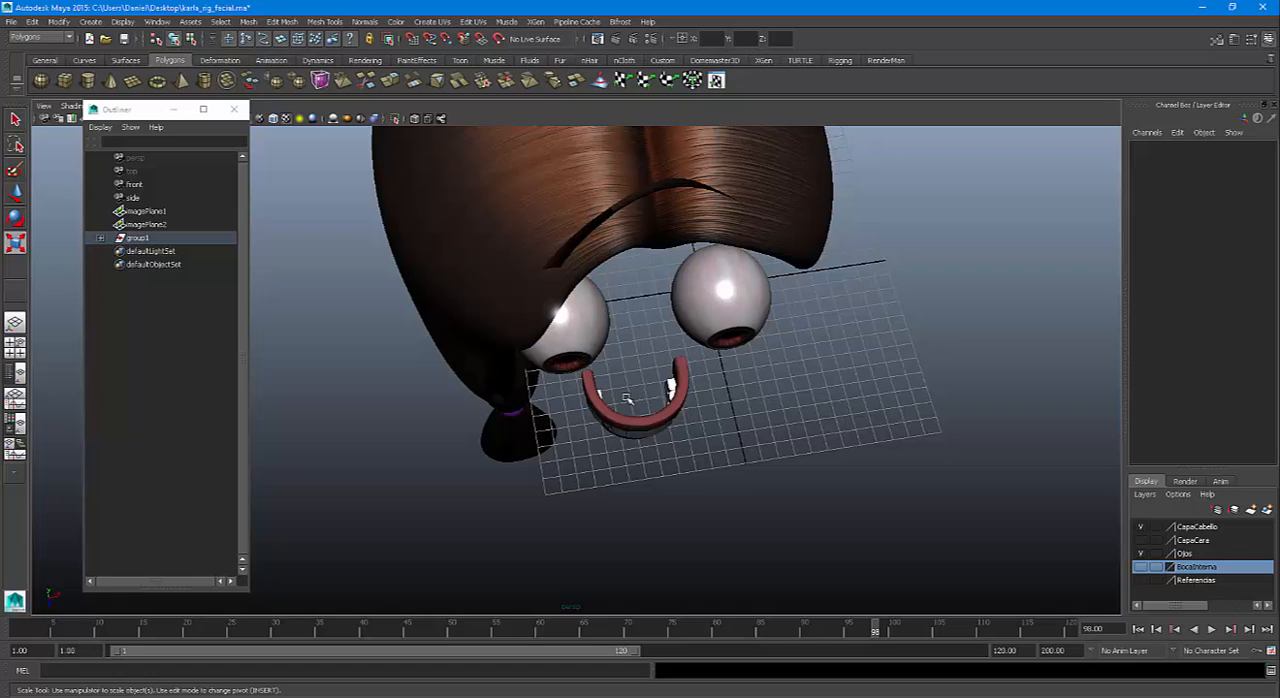
{"action": "right_click", "coordinate": [1196, 574]}
{"action": "left_click", "coordinate": [1197, 592]}
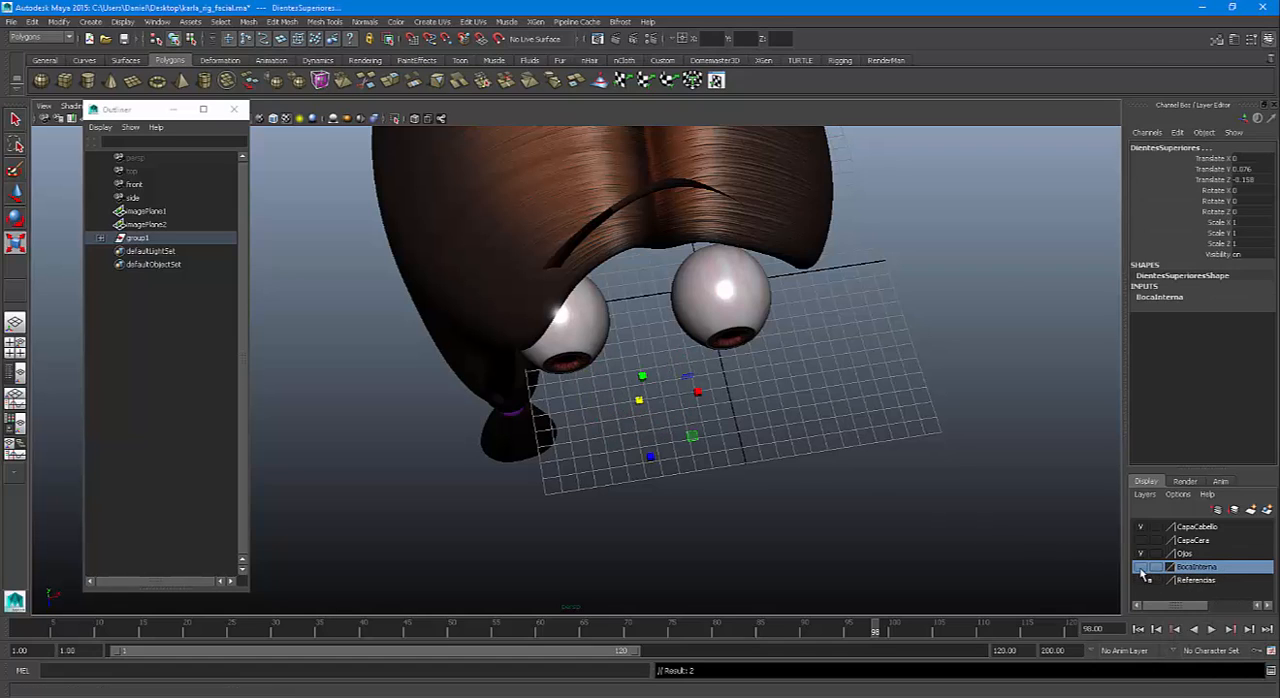
Make the BocaInterna and CapaCara layers visible again and clear the selection
{"action": "left_click", "coordinate": [1141, 567]}
{"action": "left_click", "coordinate": [1141, 540]}
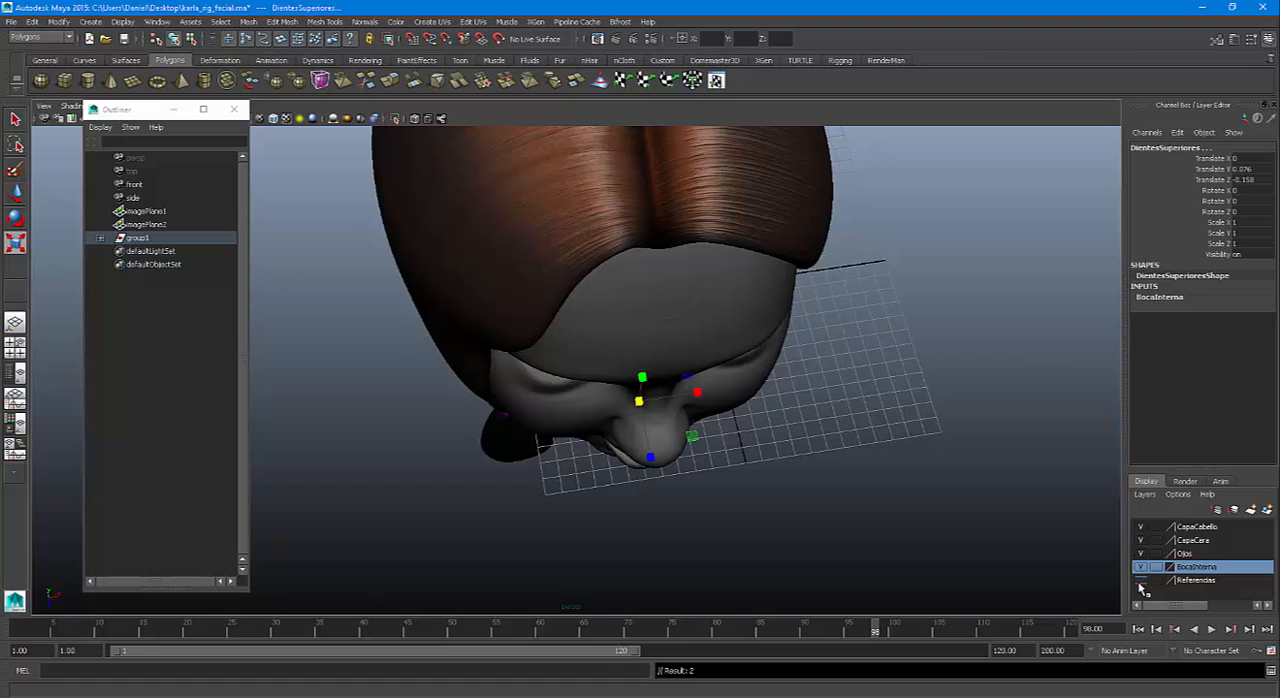
{"action": "left_click_drag", "start_coordinate": [757, 478], "coordinate": [764, 348], "text": "alt"}
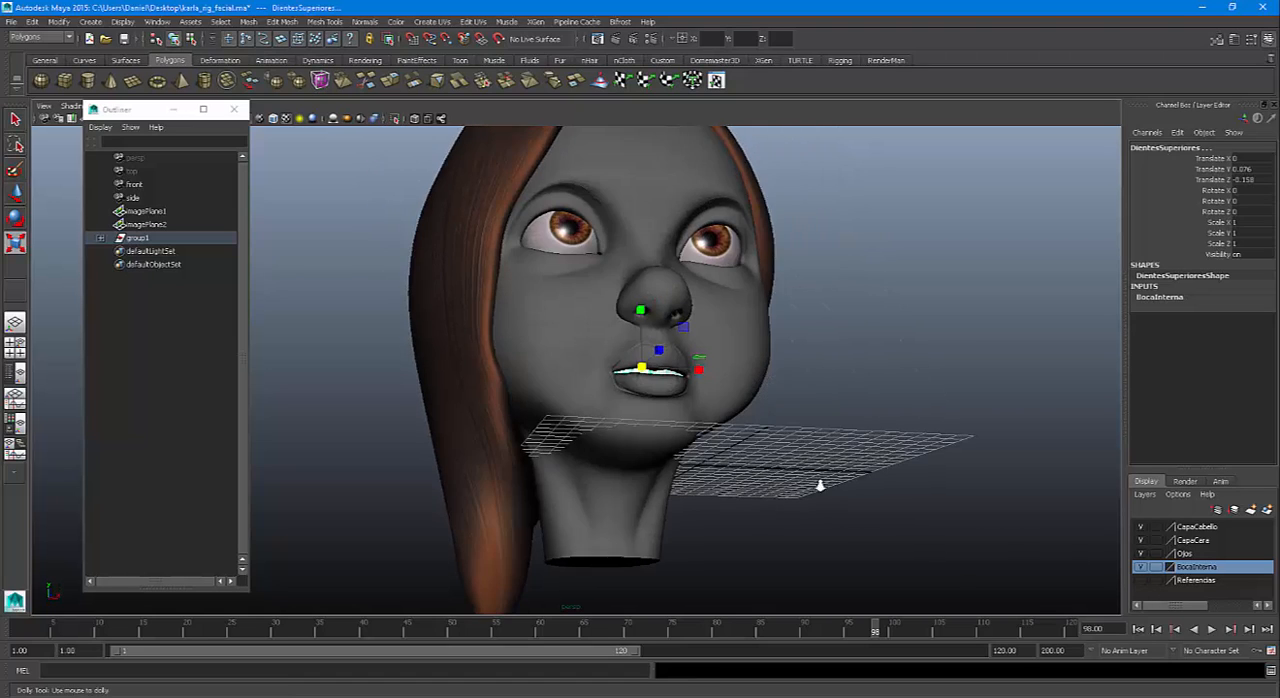
{"action": "right_click_drag", "start_coordinate": [820, 486], "coordinate": [734, 443], "text": "alt"}
{"action": "left_click_drag", "start_coordinate": [734, 443], "coordinate": [631, 469], "text": "alt"}
{"action": "middle_click_drag", "start_coordinate": [677, 471], "coordinate": [689, 476], "text": "alt"}
{"action": "left_click_drag", "start_coordinate": [688, 476], "coordinate": [731, 464], "text": "alt"}
{"action": "left_click", "coordinate": [731, 467]}
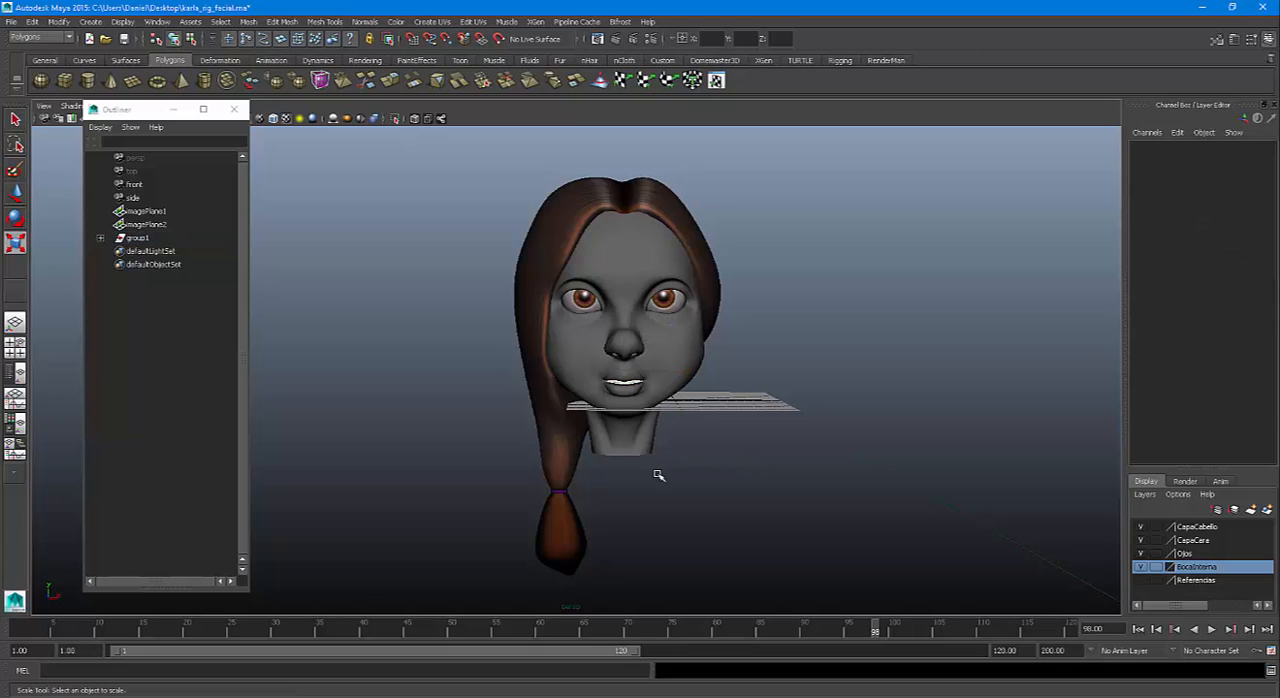
{"action": "left_click_drag", "start_coordinate": [677, 474], "coordinate": [650, 470], "text": "alt"}
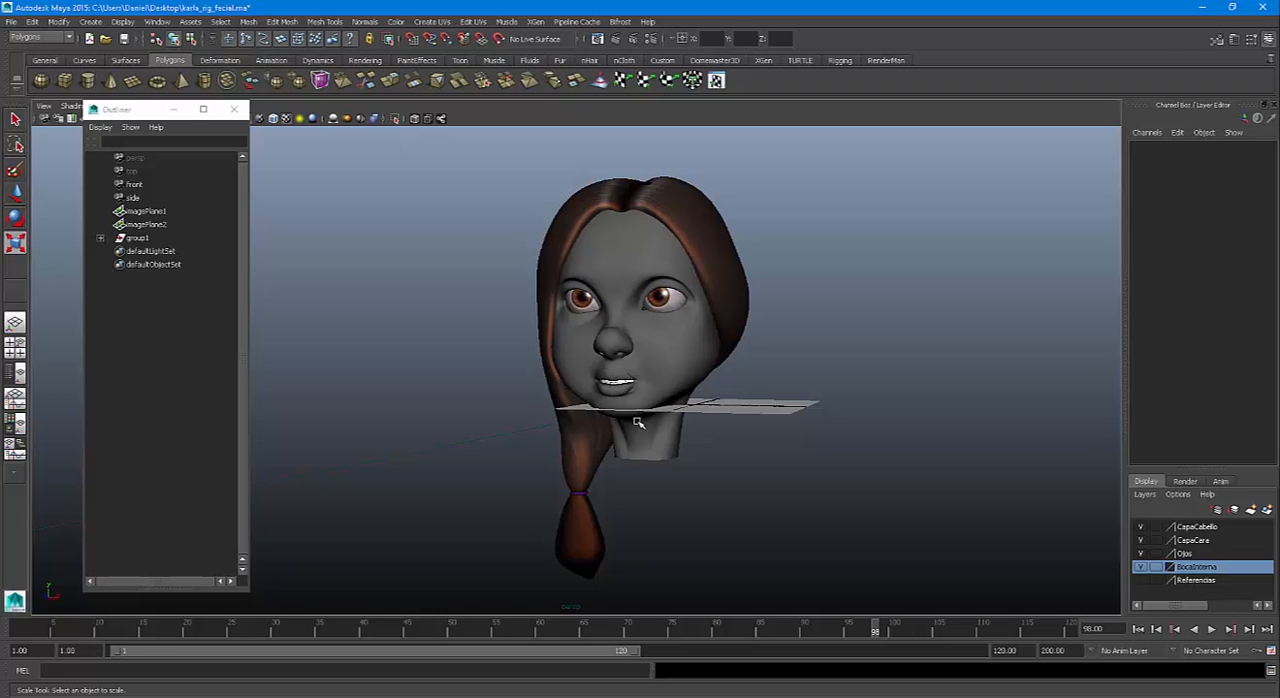
{"action": "left_click_drag", "start_coordinate": [638, 422], "coordinate": [694, 434], "text": "alt"}
{"action": "left_click_drag", "start_coordinate": [680, 386], "coordinate": [608, 360], "text": "alt"}
{"action": "left_click", "coordinate": [134, 114]}
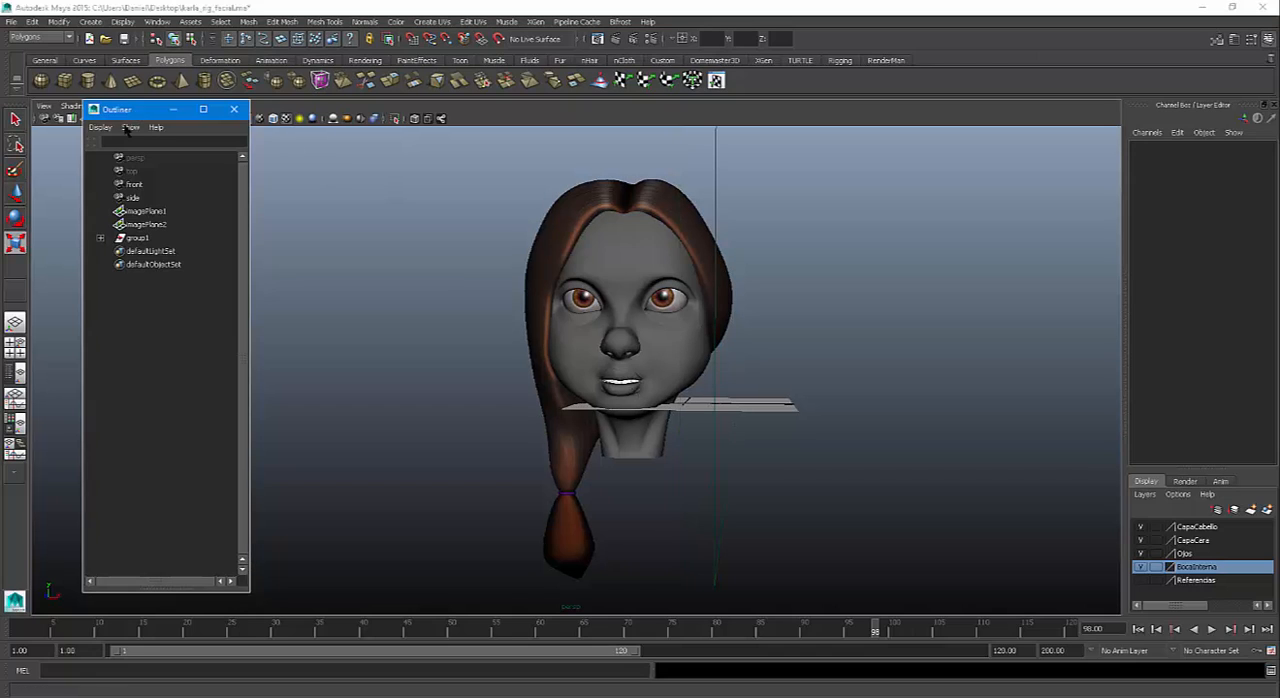
{"action": "left_click_drag", "start_coordinate": [126, 130], "coordinate": [105, 157]}
{"action": "left_click", "coordinate": [141, 108]}
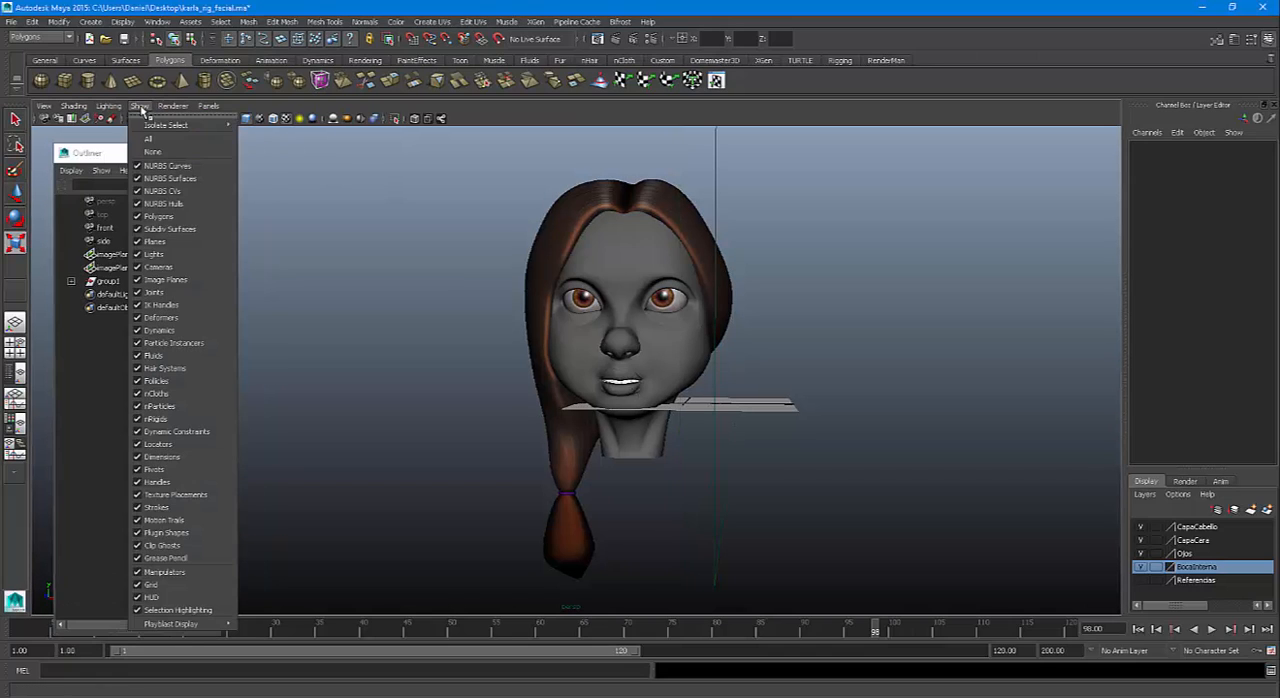
{"action": "left_click", "coordinate": [150, 267]}
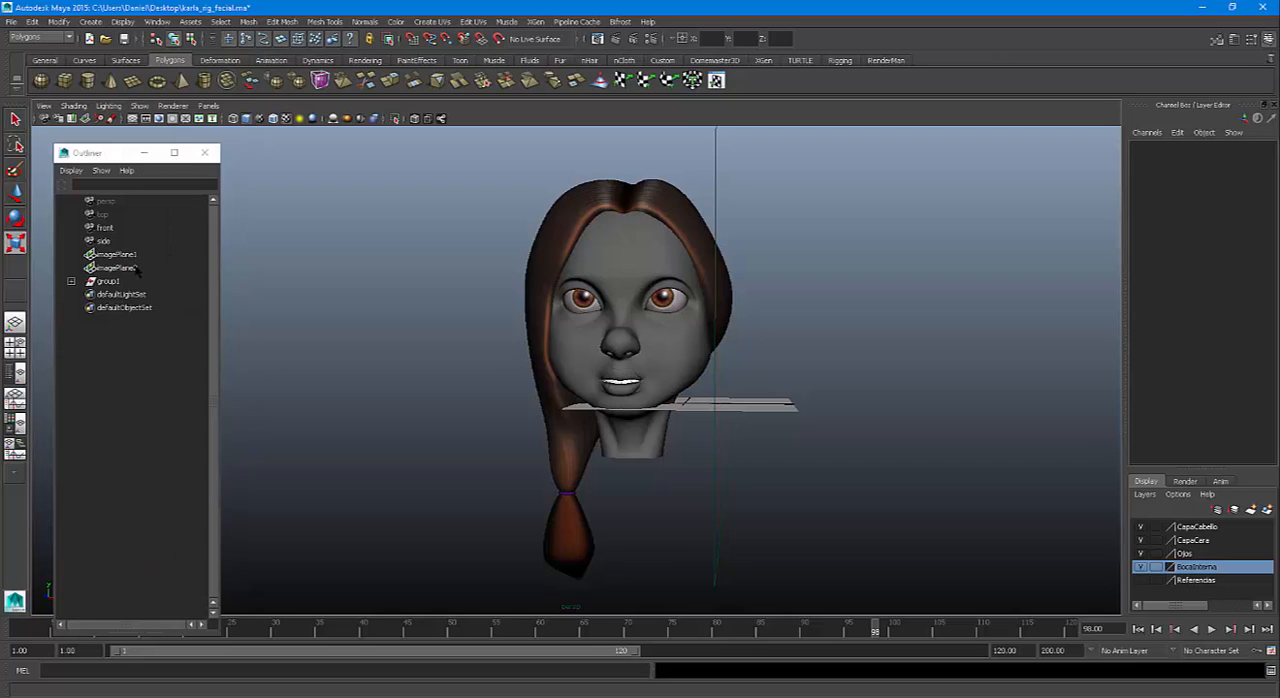
Switch to the four-view layout and set the top and front views to shaded display
{"action": "key", "text": "space"}
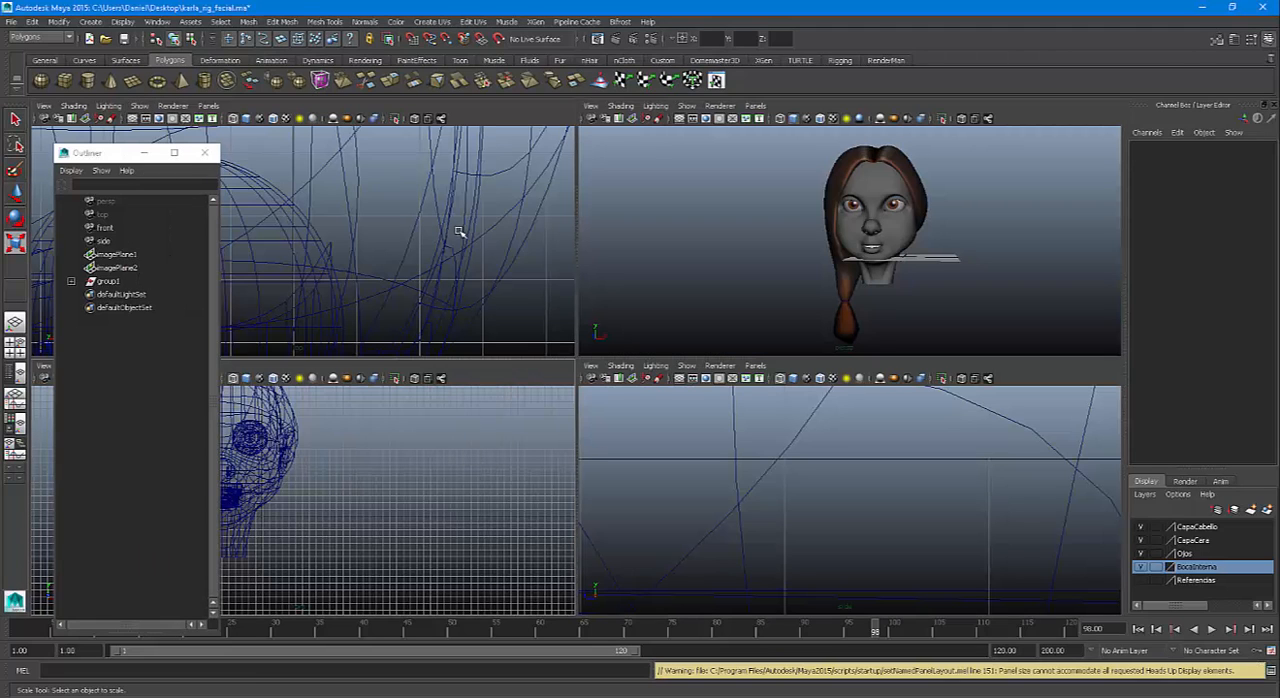
{"action": "left_click", "coordinate": [421, 219]}
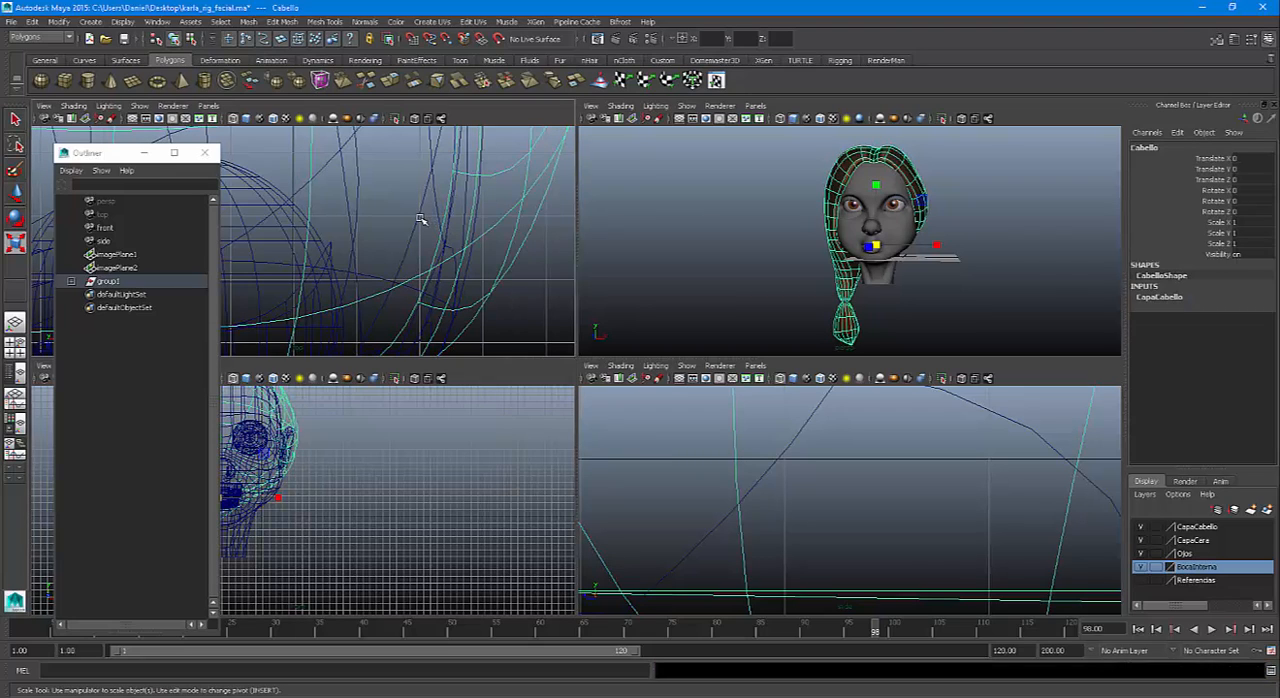
{"action": "key", "text": "5"}
{"action": "left_click", "coordinate": [471, 432]}
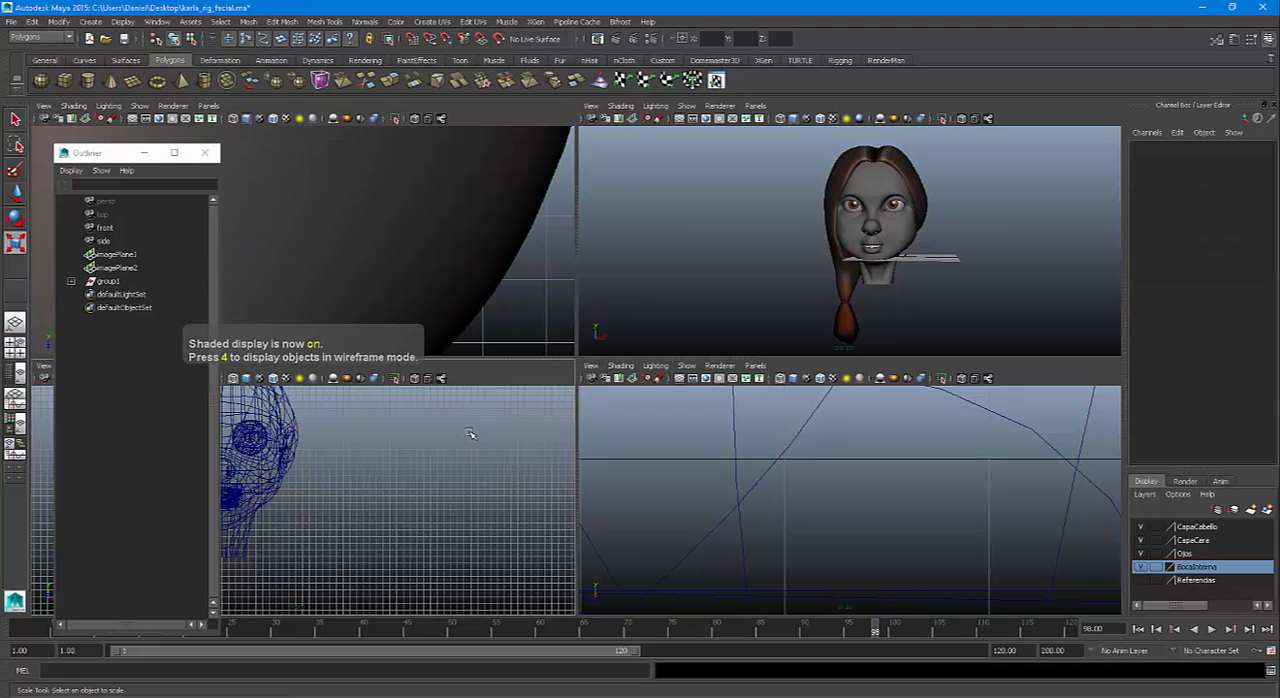
{"action": "key", "text": "5"}
Set the side view to shaded display and frame the hair mesh in the top, front and side views
{"action": "key", "text": "5"}
{"action": "left_click", "coordinate": [677, 443]}
{"action": "key", "text": "f"}
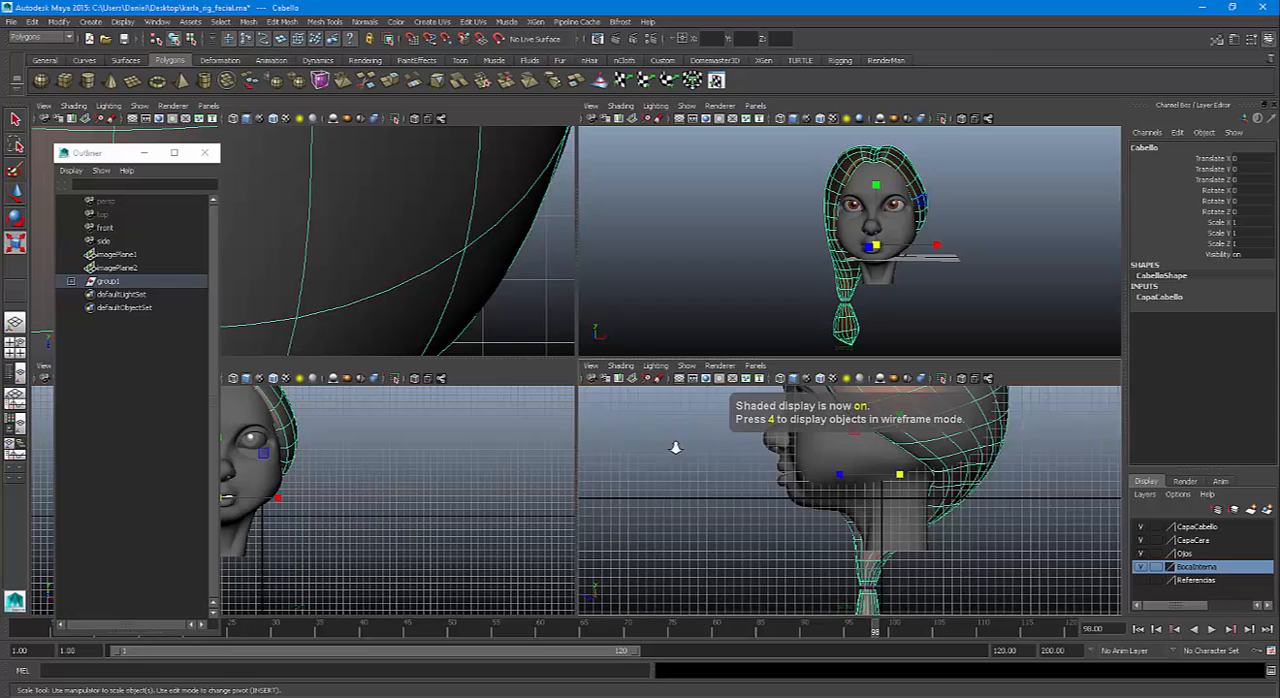
{"action": "key", "text": "5"}
{"action": "key", "text": "f"}
{"action": "key", "text": "5"}
{"action": "key", "text": "f"}
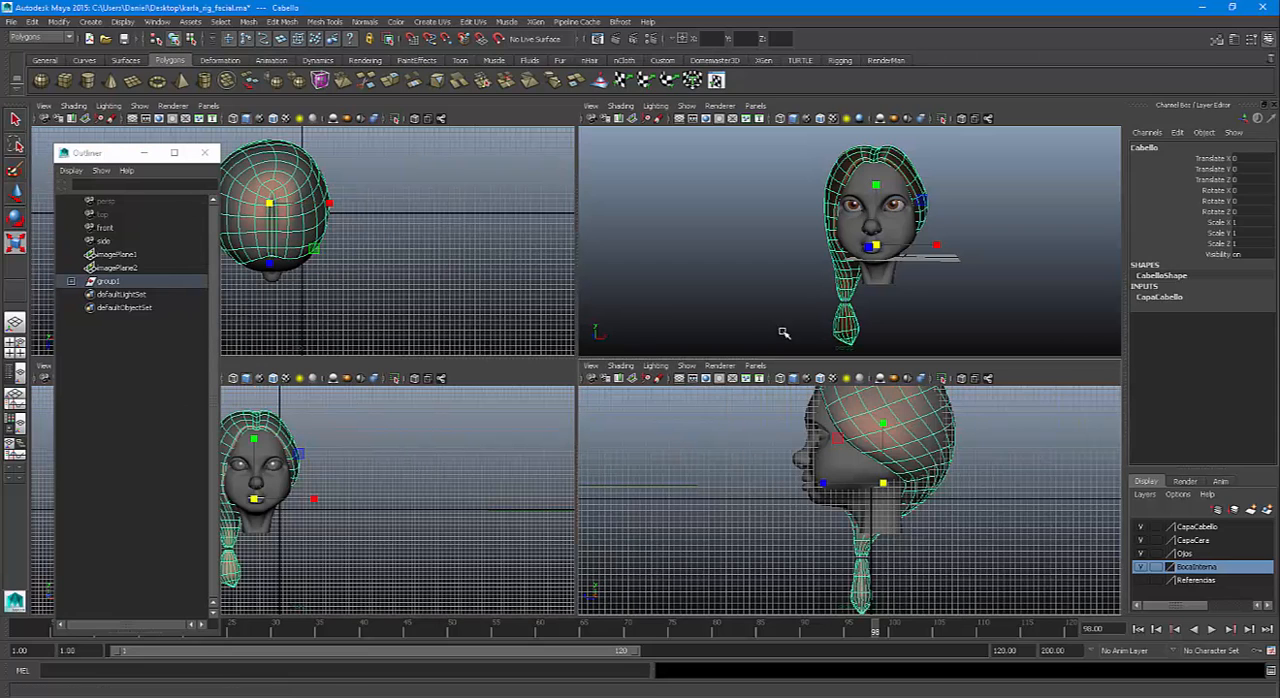
Enable X-Ray Joints and Wireframe on Shaded in the side view, and clear the selection
{"action": "left_click_drag", "start_coordinate": [112, 153], "coordinate": [263, 454]}
{"action": "left_click", "coordinate": [73, 366]}
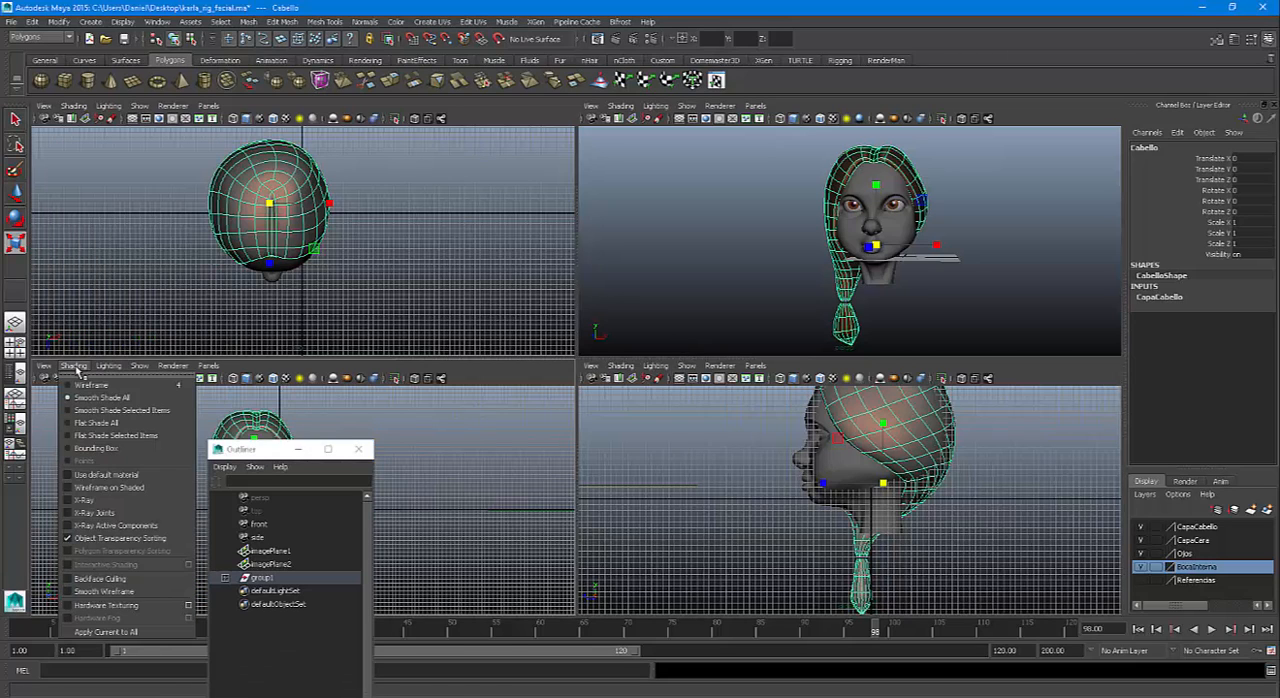
{"action": "left_click", "coordinate": [620, 366]}
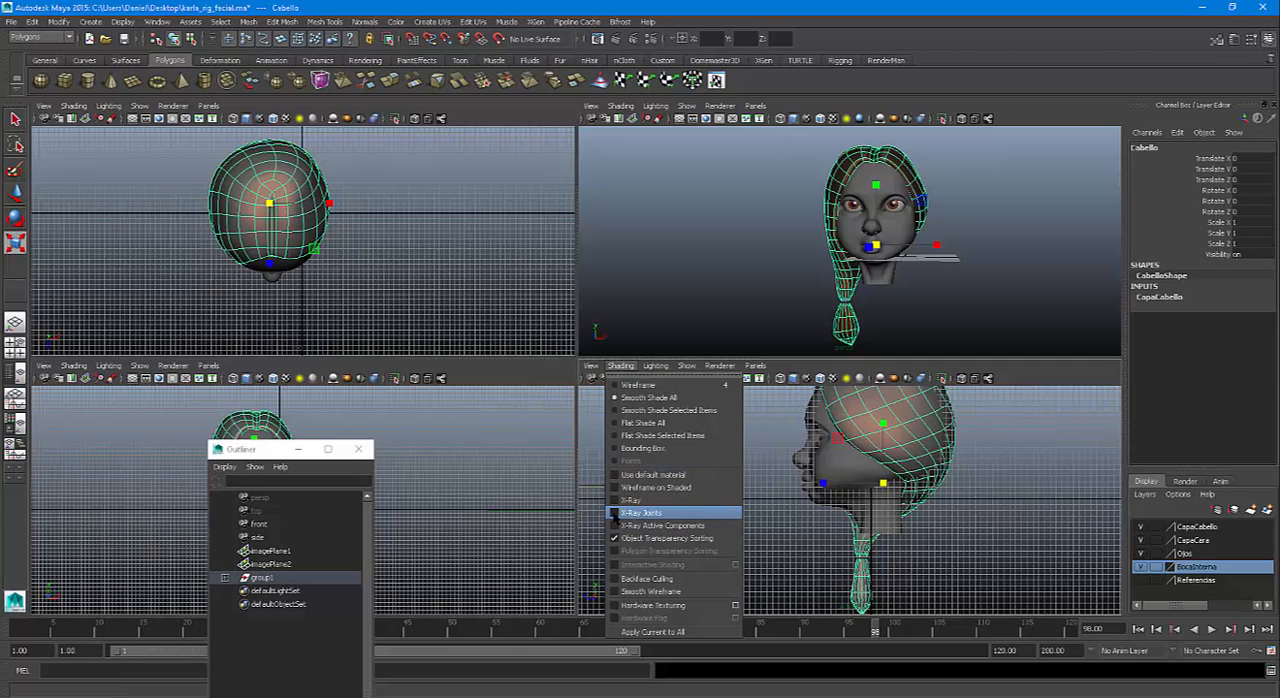
{"action": "left_click", "coordinate": [614, 513]}
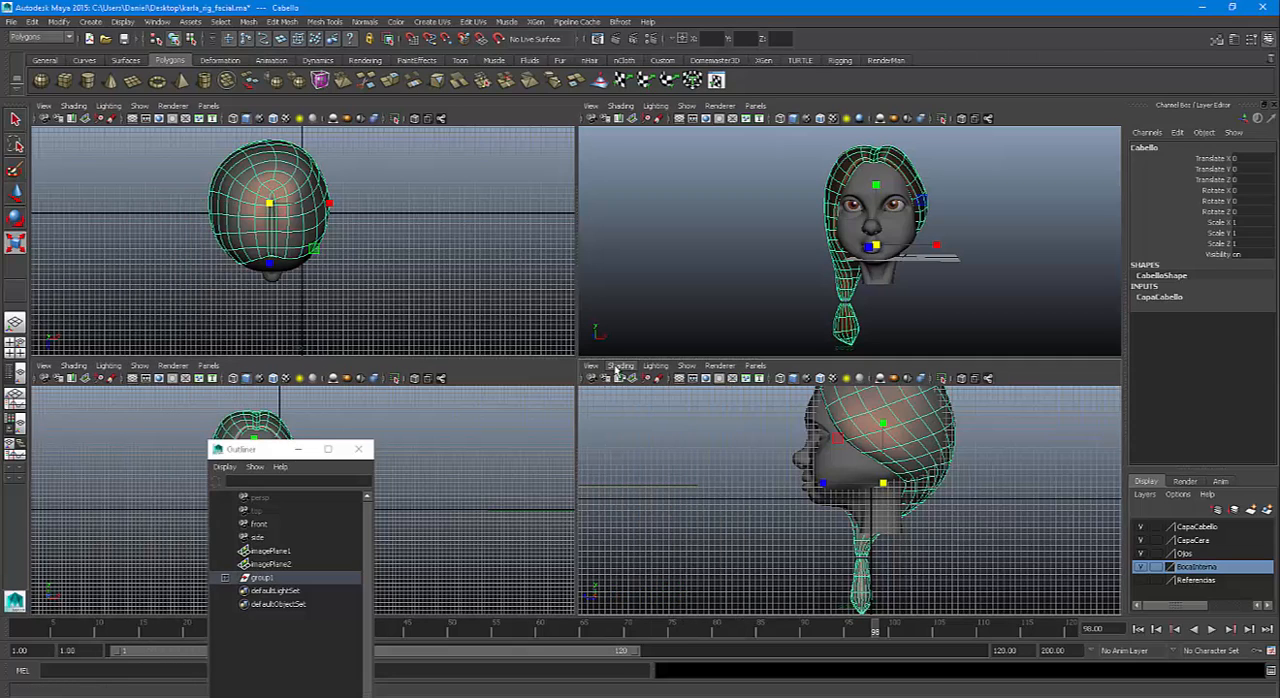
{"action": "left_click", "coordinate": [620, 366]}
{"action": "left_click", "coordinate": [650, 487]}
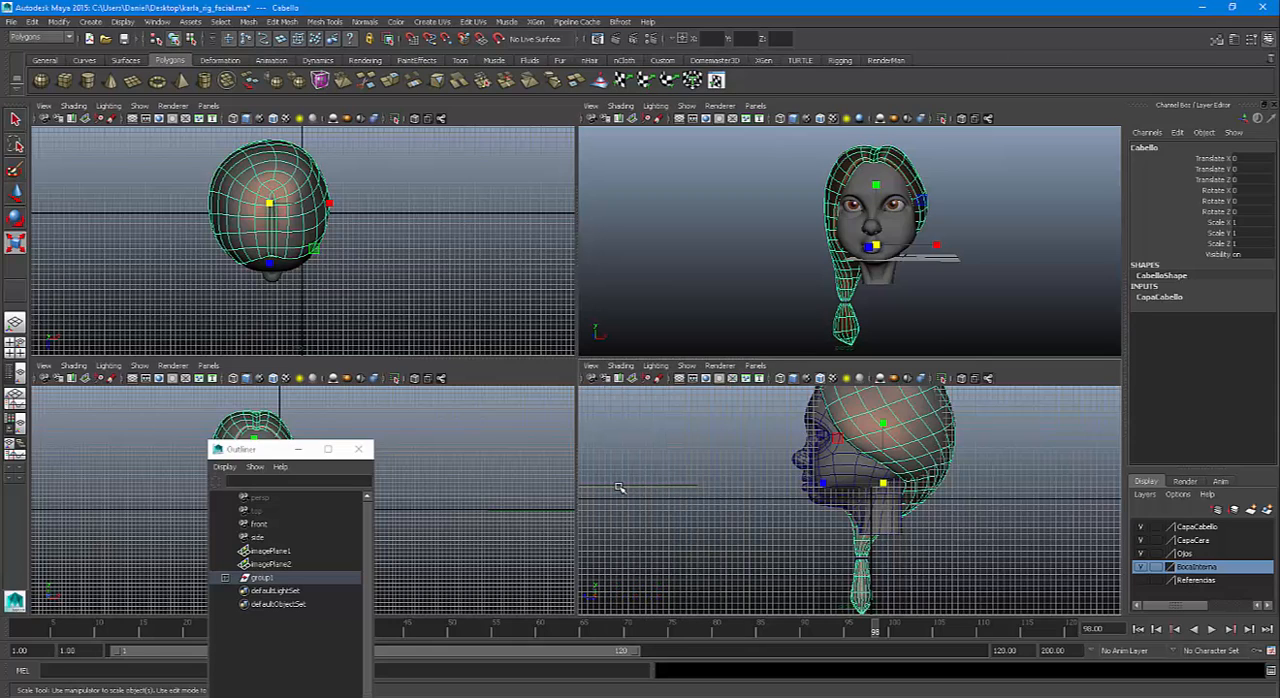
{"action": "left_click", "coordinate": [1022, 482]}
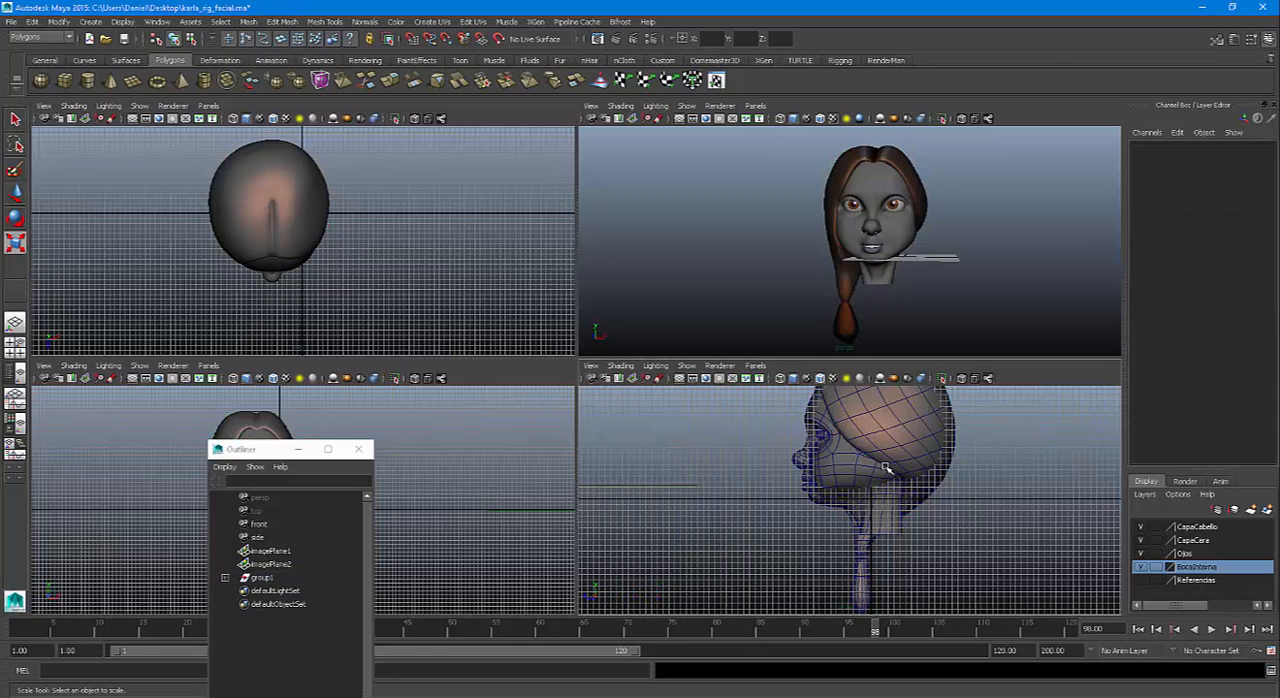
Select group1 in the Outliner and set its Translate X to 0 to center the head
{"action": "left_click_drag", "start_coordinate": [881, 466], "coordinate": [795, 481], "text": "alt"}
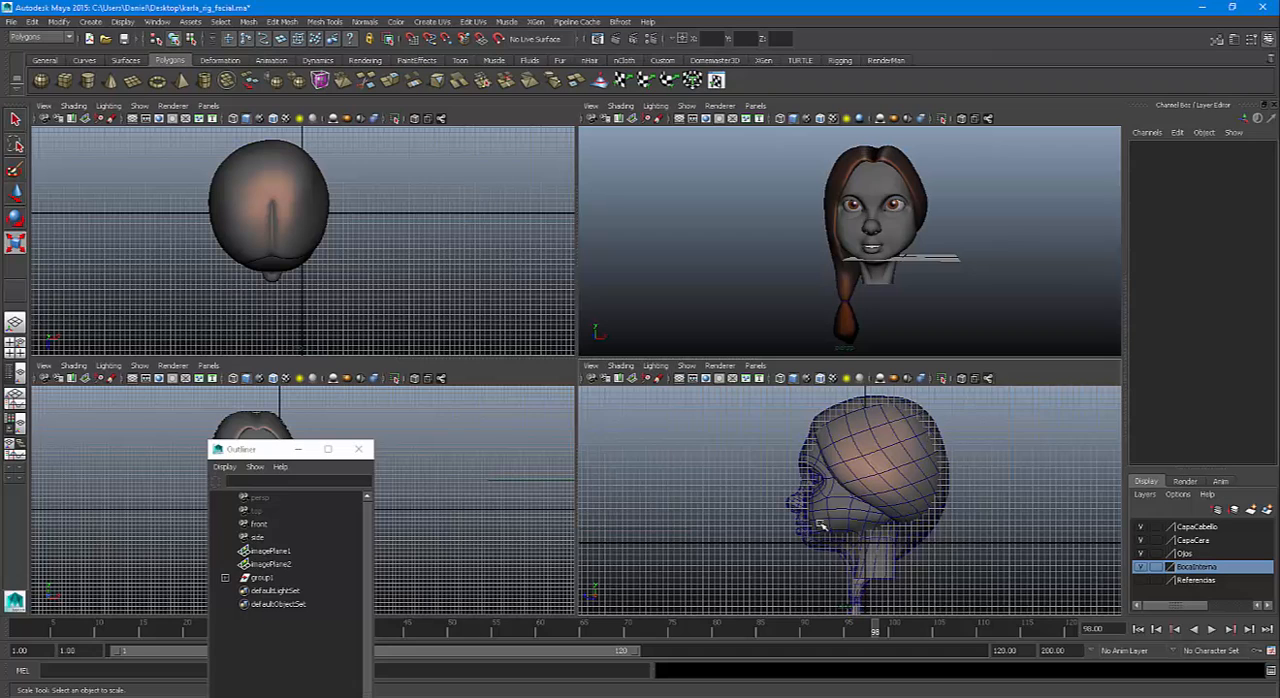
{"action": "left_click_drag", "start_coordinate": [256, 452], "coordinate": [438, 456]}
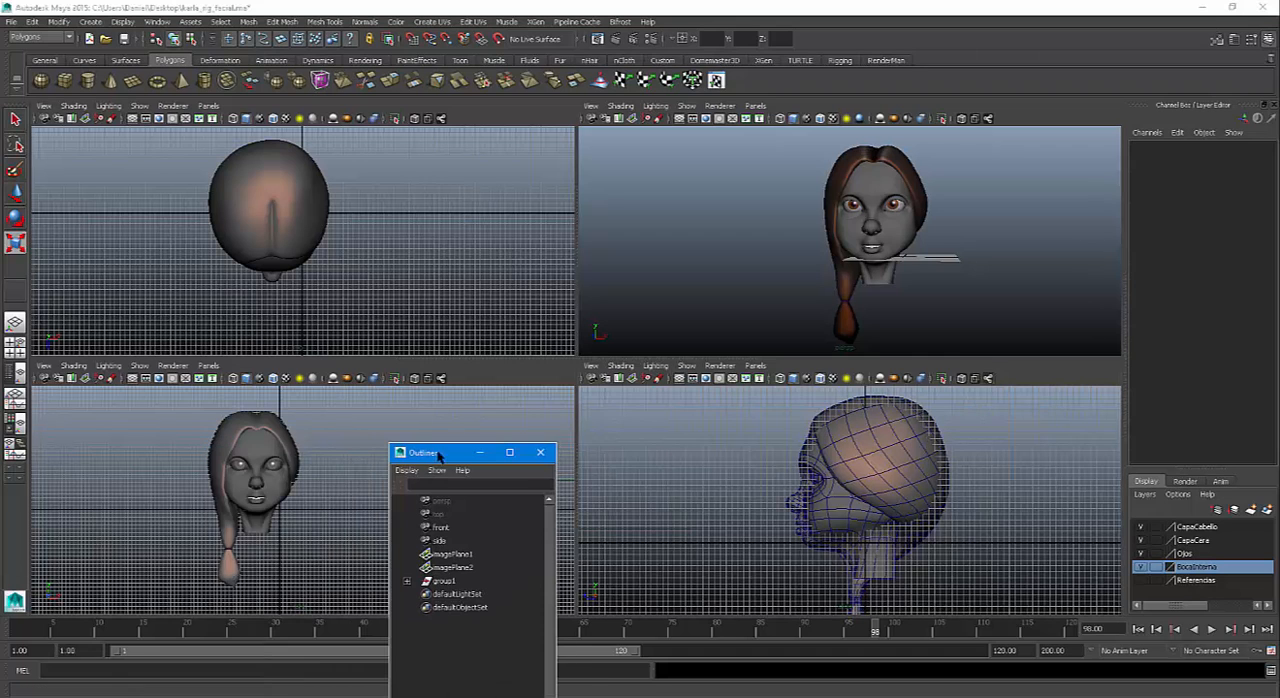
{"action": "scroll", "coordinate": [277, 574], "scroll_direction": "up", "scroll_amount": 5}
{"action": "middle_click_drag", "start_coordinate": [257, 510], "coordinate": [315, 577], "text": "alt"}
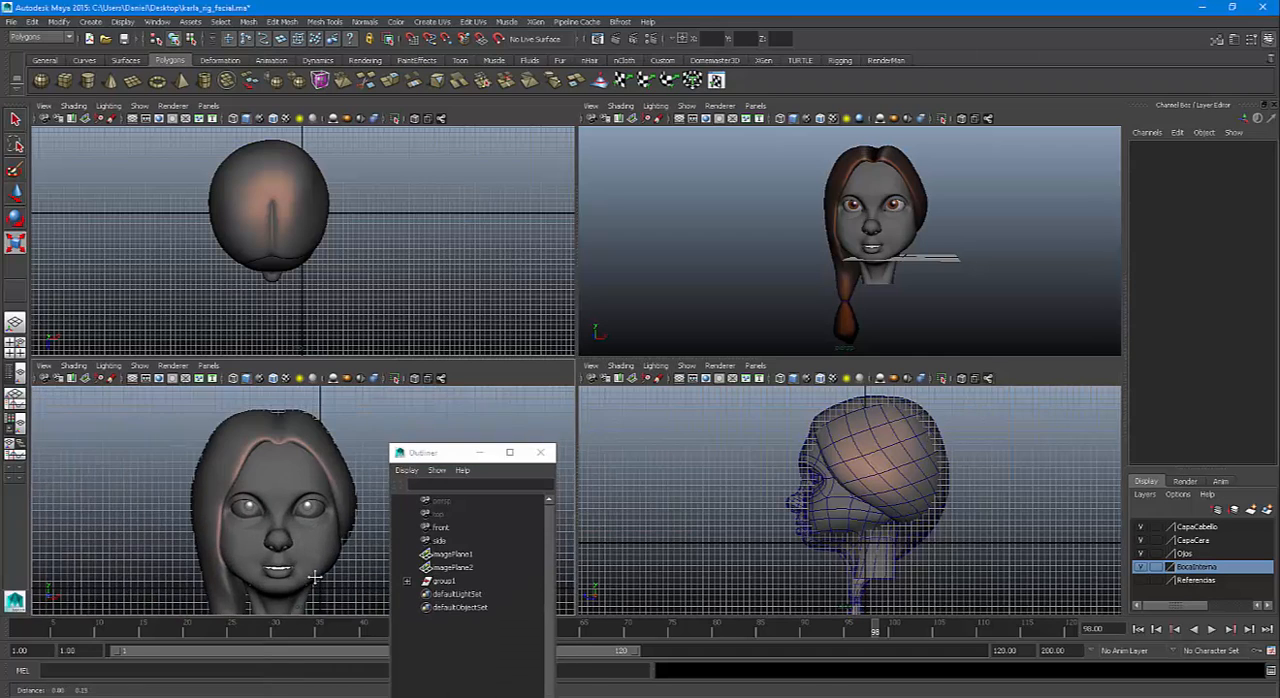
{"action": "scroll", "coordinate": [300, 550], "scroll_direction": "up", "scroll_amount": 4}
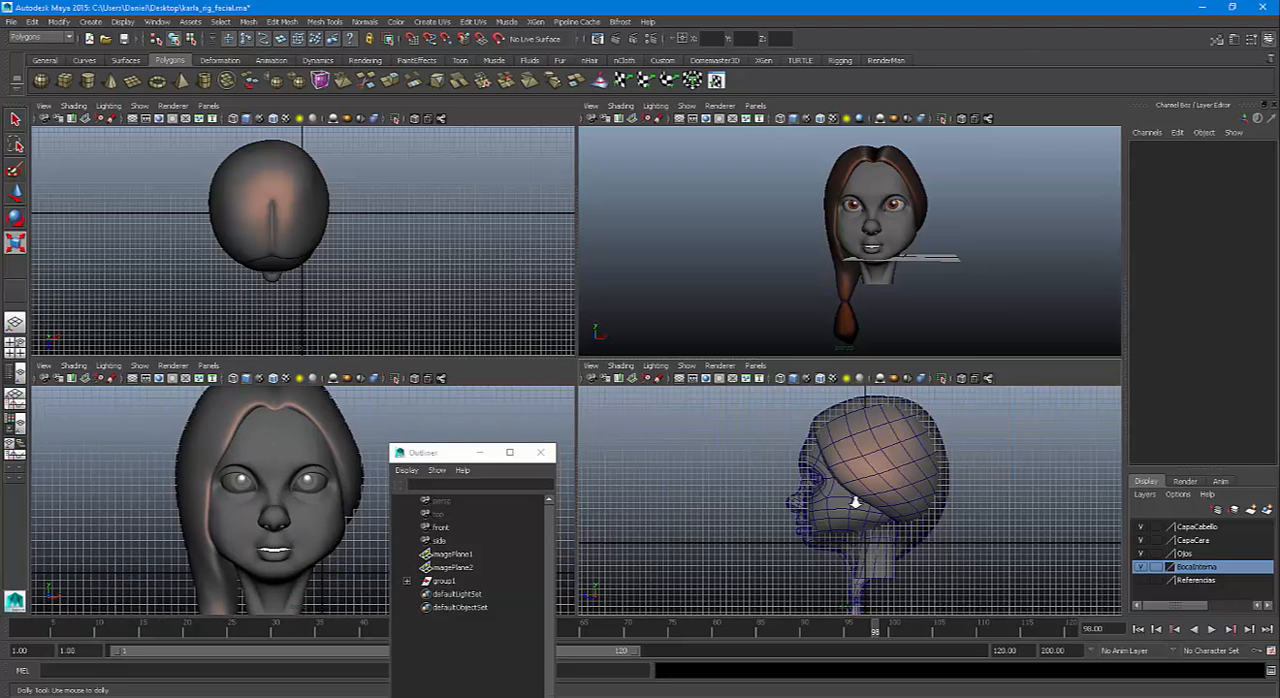
{"action": "scroll", "coordinate": [855, 502], "scroll_direction": "up", "scroll_amount": 2}
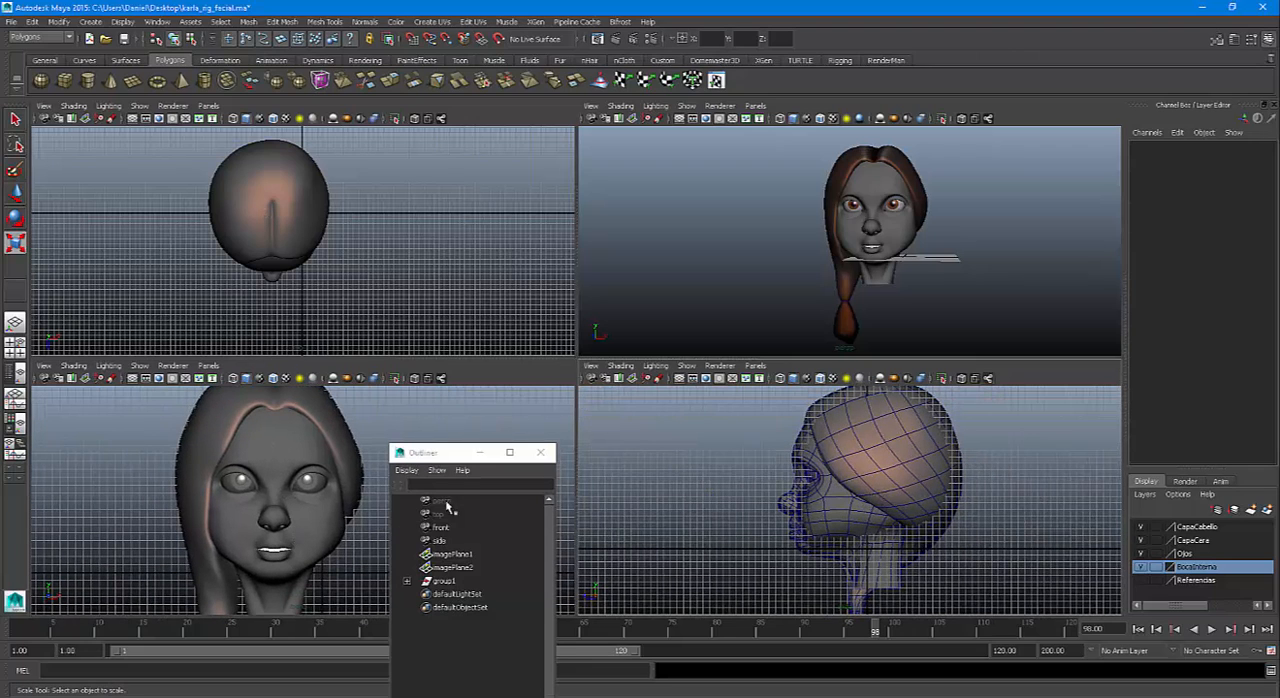
{"action": "left_click_drag", "start_coordinate": [443, 455], "coordinate": [443, 215]}
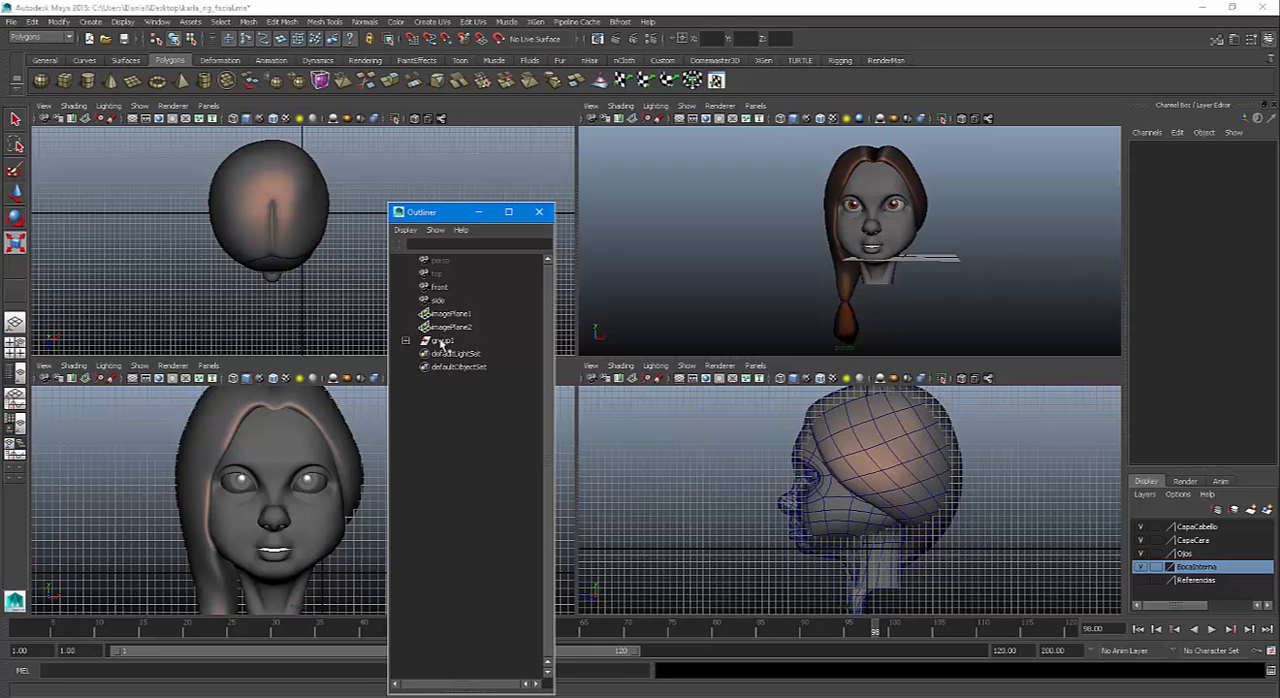
{"action": "left_click", "coordinate": [441, 341]}
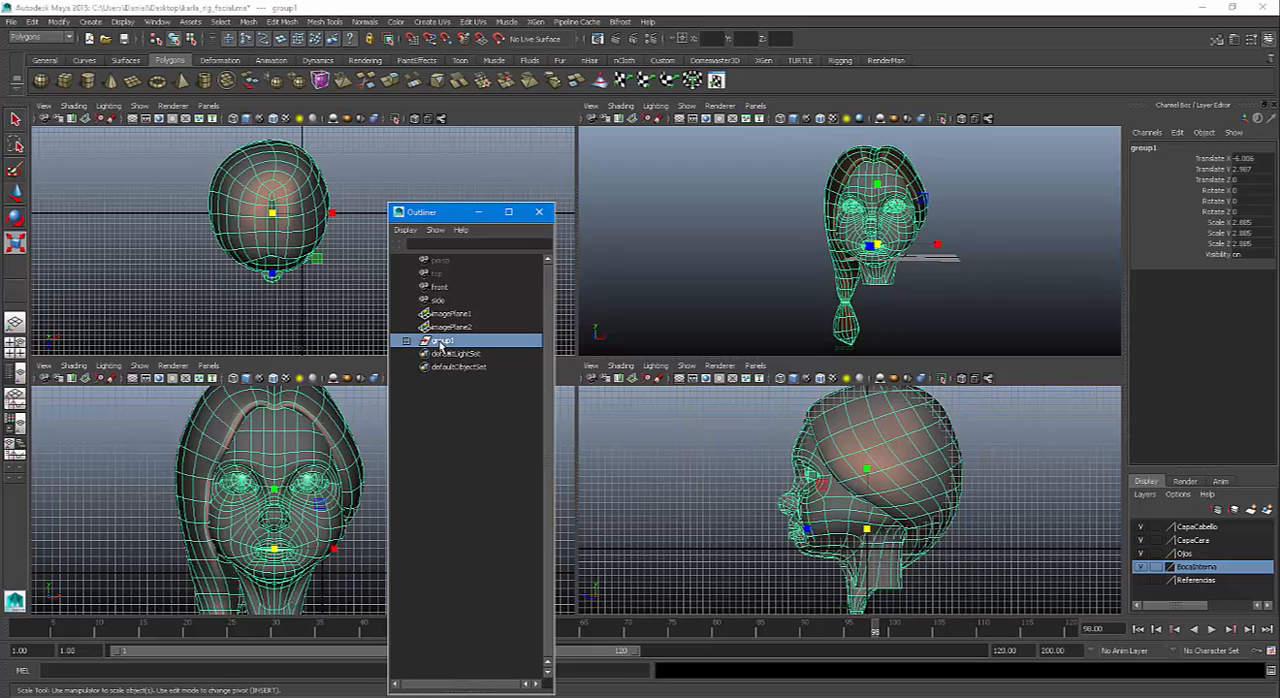
{"action": "left_click", "coordinate": [1256, 160]}
{"action": "type", "text": "0"}
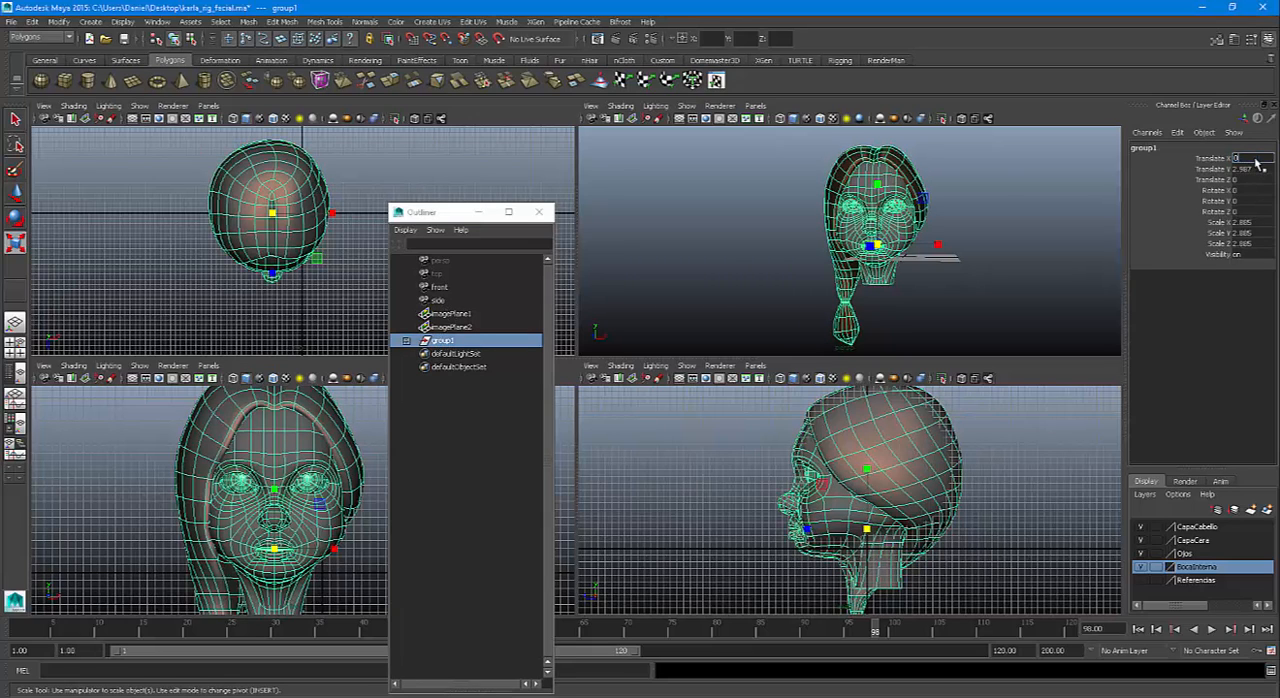
{"action": "key", "text": "Return"}
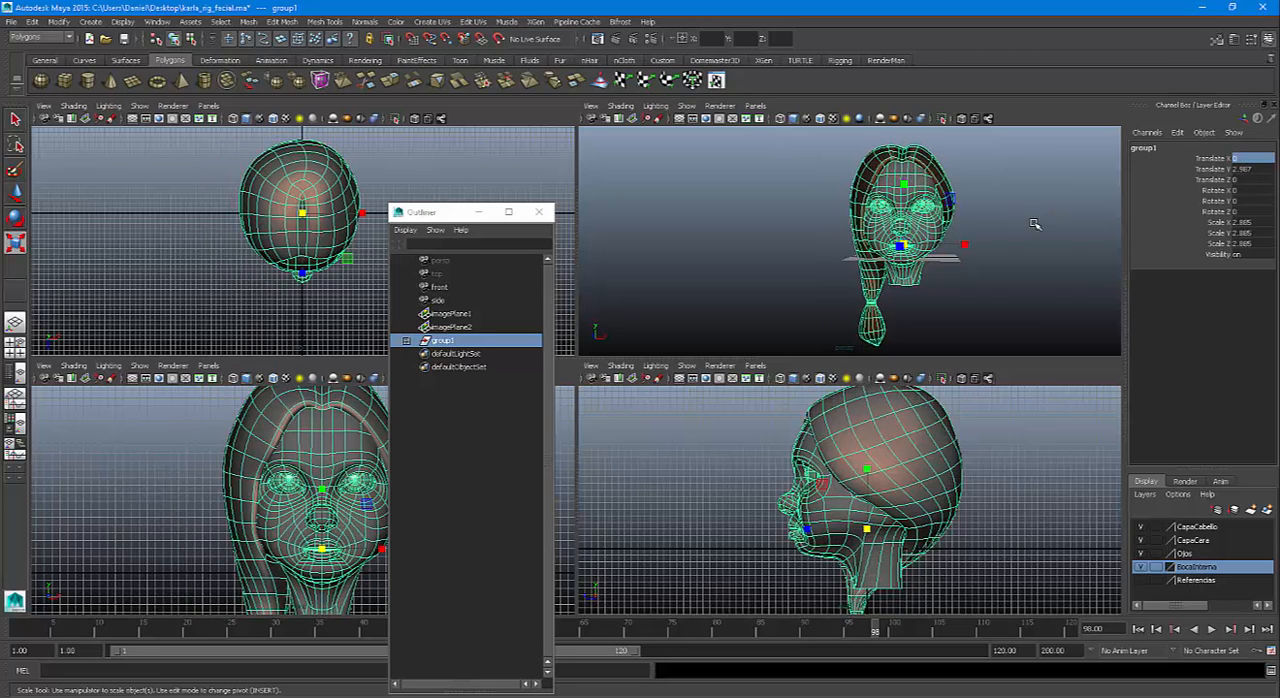
Set the Scale X, Y and Z of group1 to 1
{"action": "left_click_drag", "start_coordinate": [1252, 226], "coordinate": [1251, 241]}
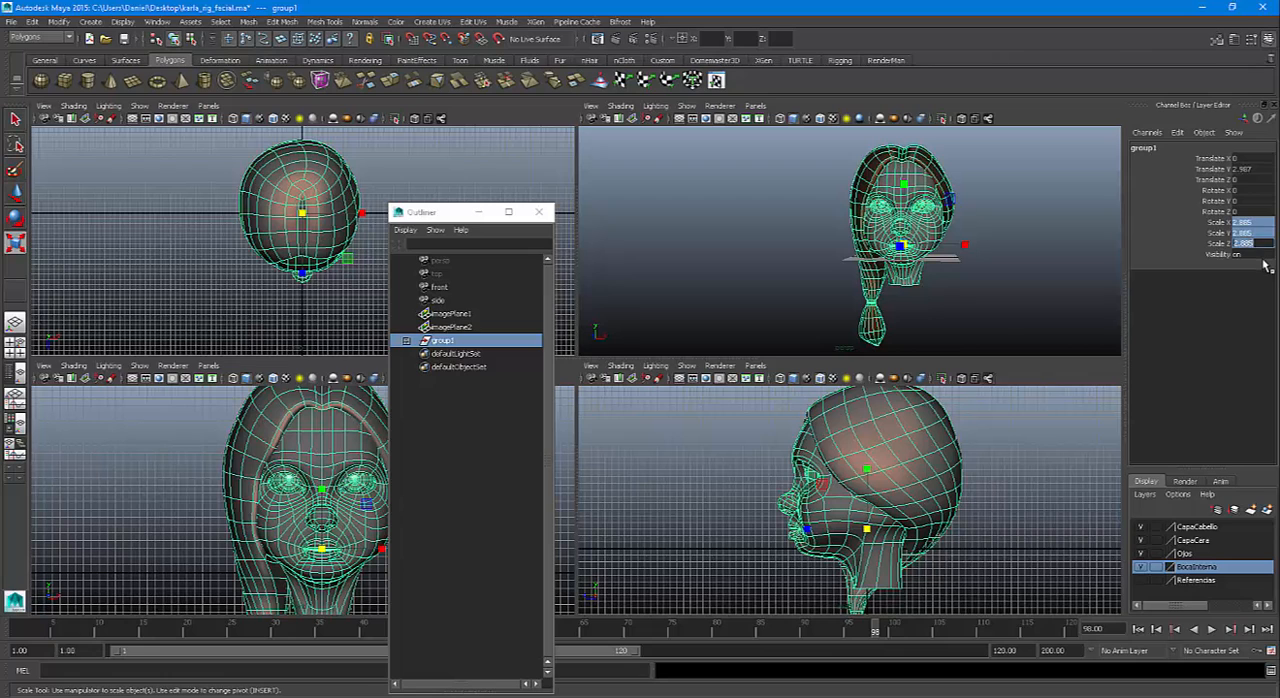
{"action": "type", "text": "1"}
{"action": "key", "text": "Return"}
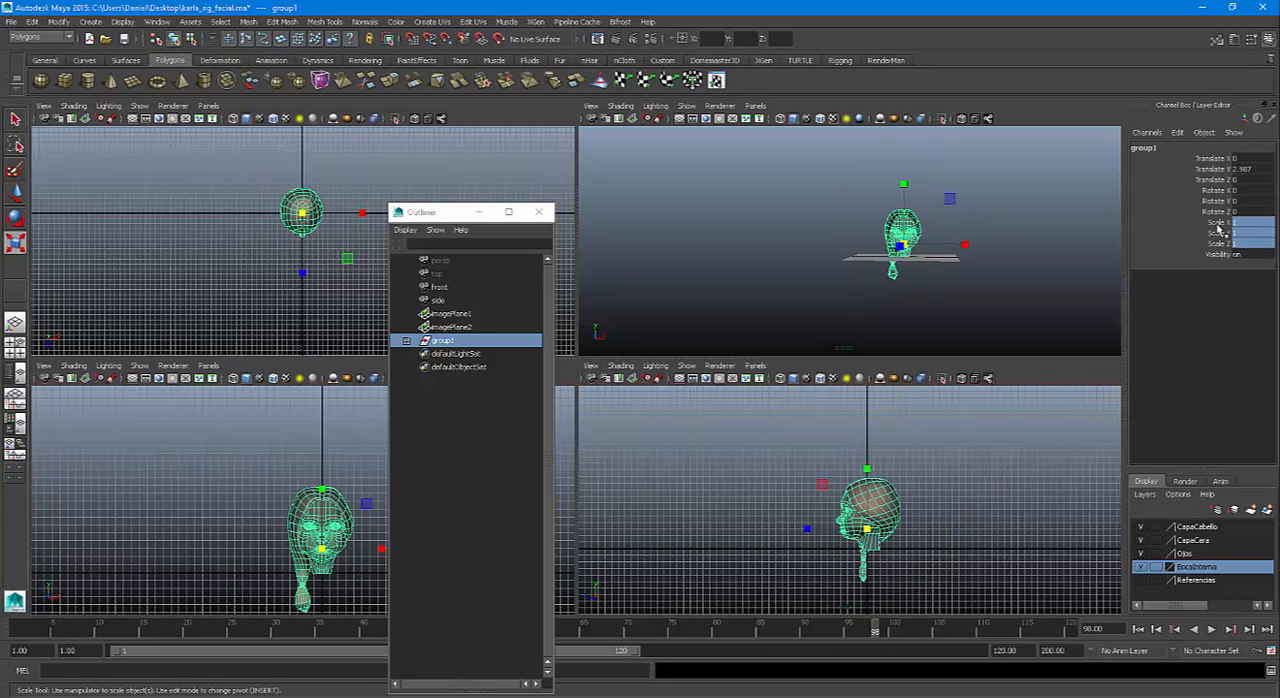
Scale group1 uniformly to 3.4 on all three axes and set its Translate Y to 0
{"action": "left_click_drag", "start_coordinate": [1218, 224], "coordinate": [1218, 247]}
{"action": "middle_click_drag", "start_coordinate": [987, 228], "coordinate": [1000, 229]}
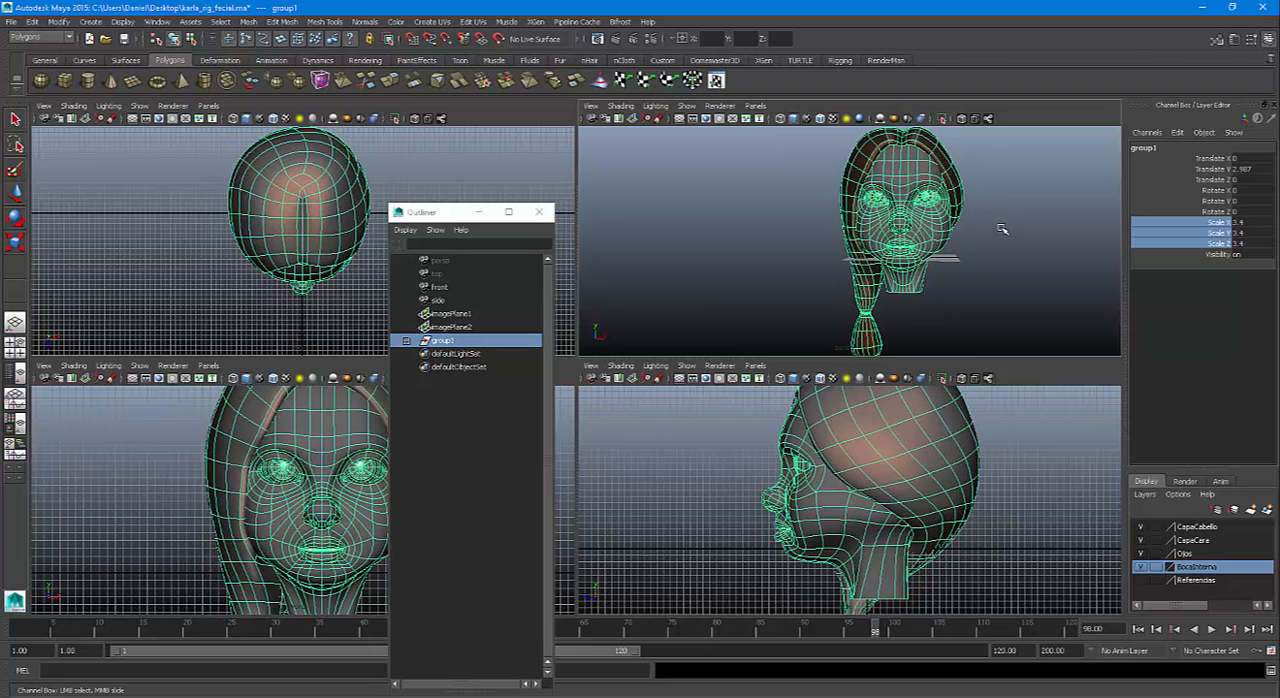
{"action": "left_click", "coordinate": [1243, 170]}
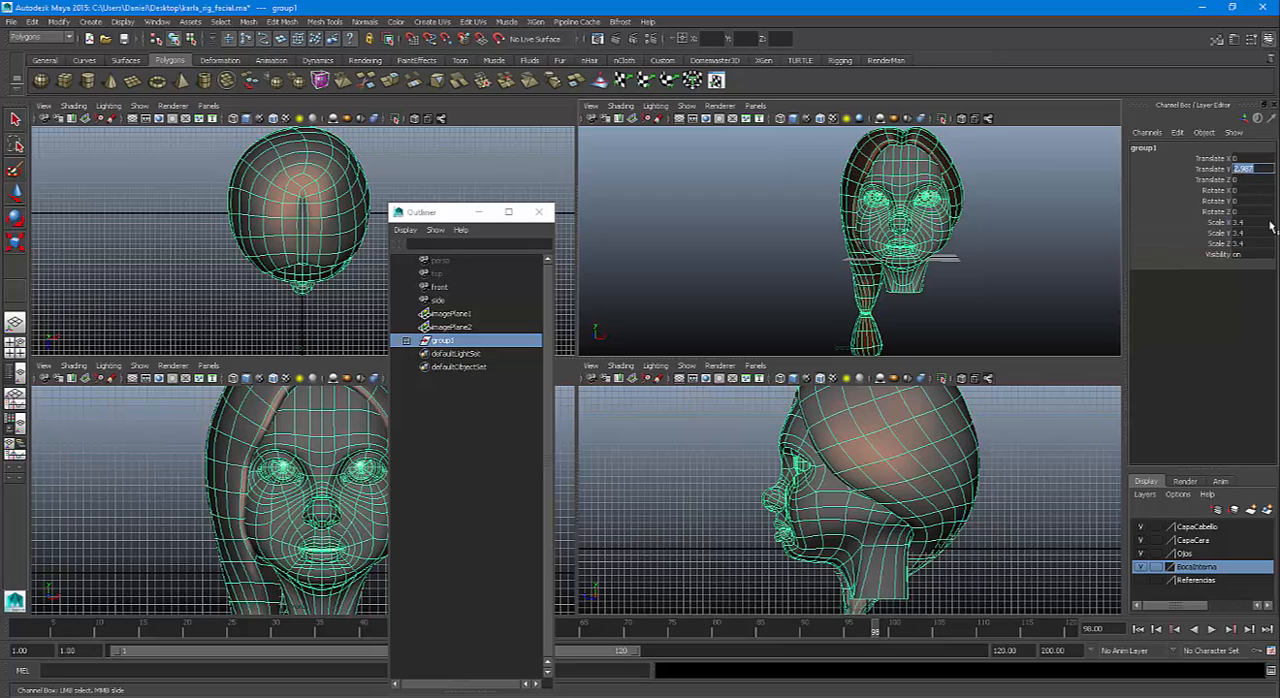
{"action": "type", "text": "0"}
{"action": "key", "text": "Return"}
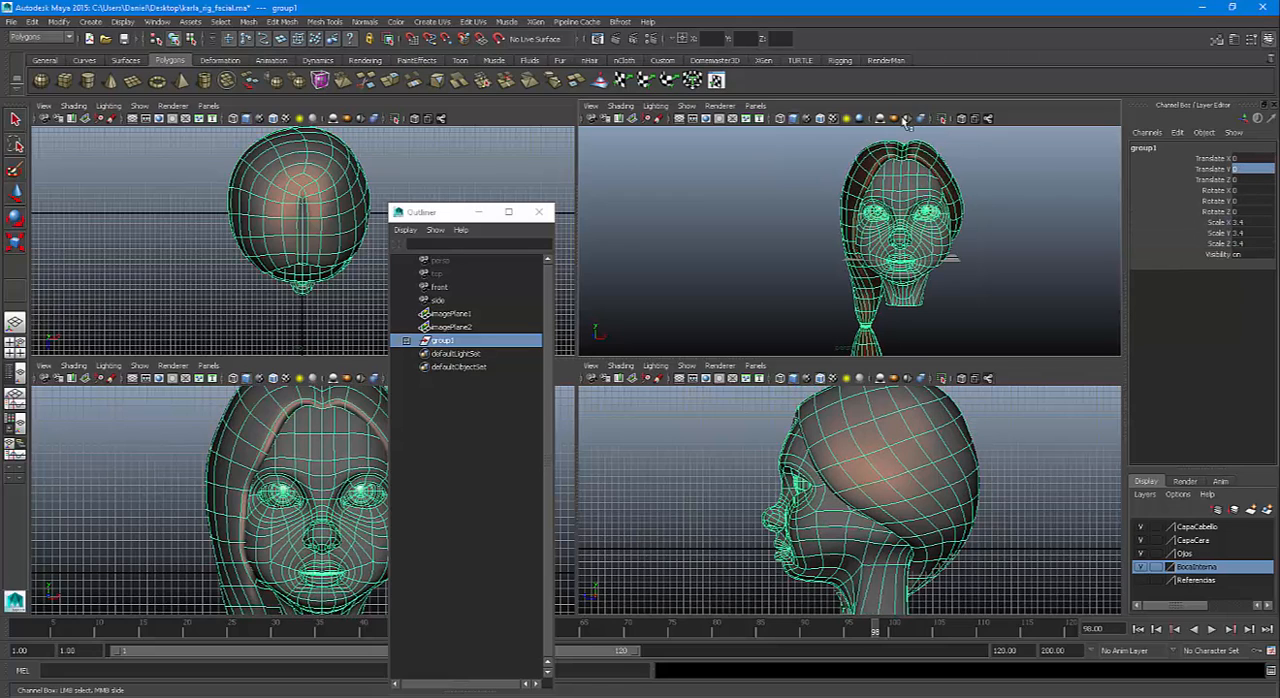
Freeze the transformations of group1, clear the selection and close the Outliner
{"action": "left_click", "coordinate": [838, 61]}
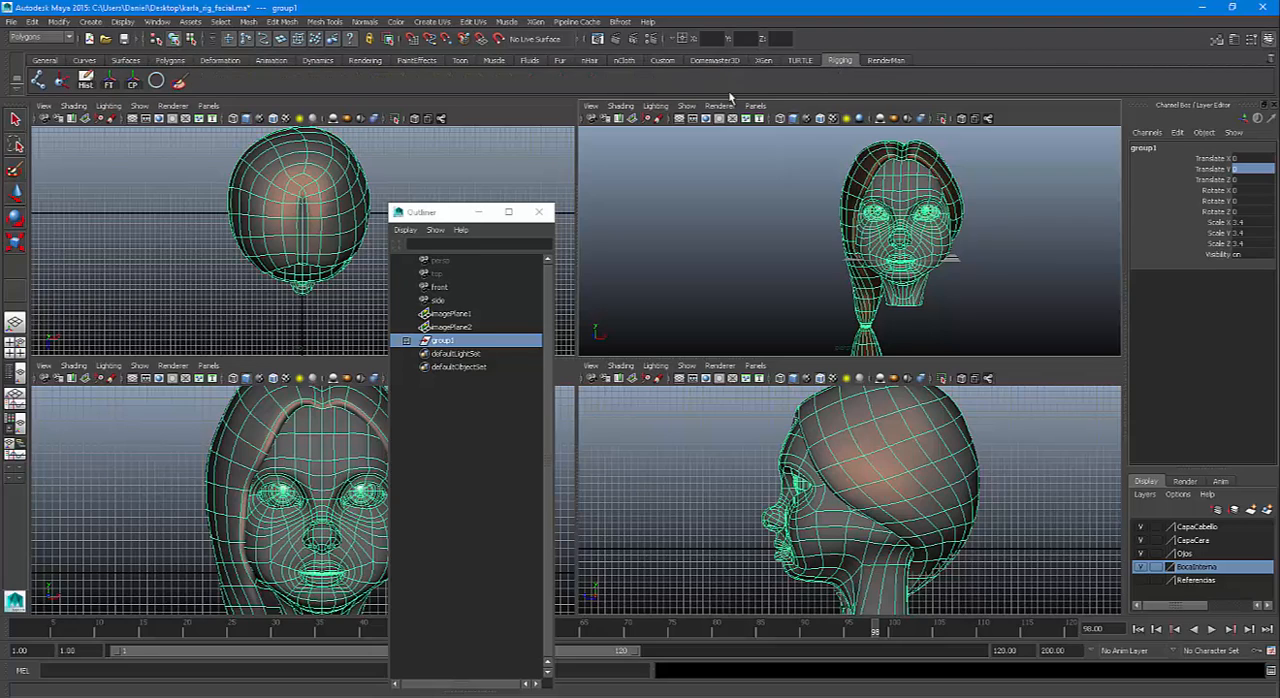
{"action": "left_click", "coordinate": [110, 84]}
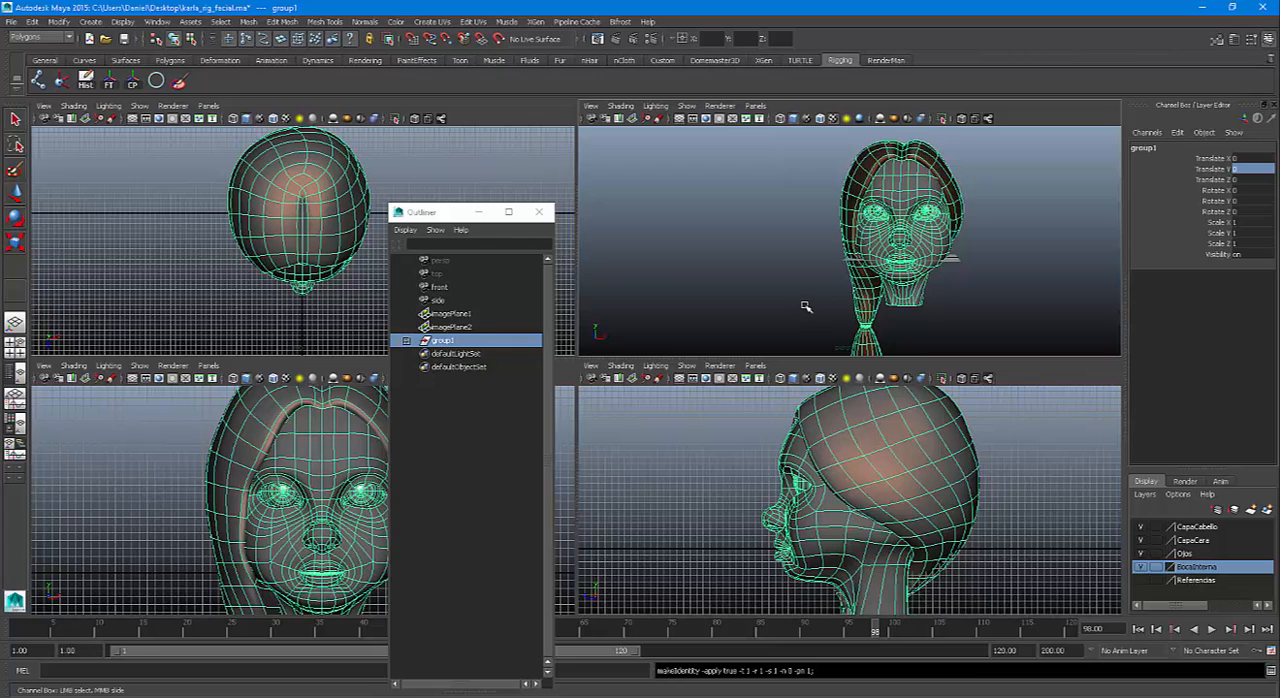
{"action": "left_click", "coordinate": [1000, 265]}
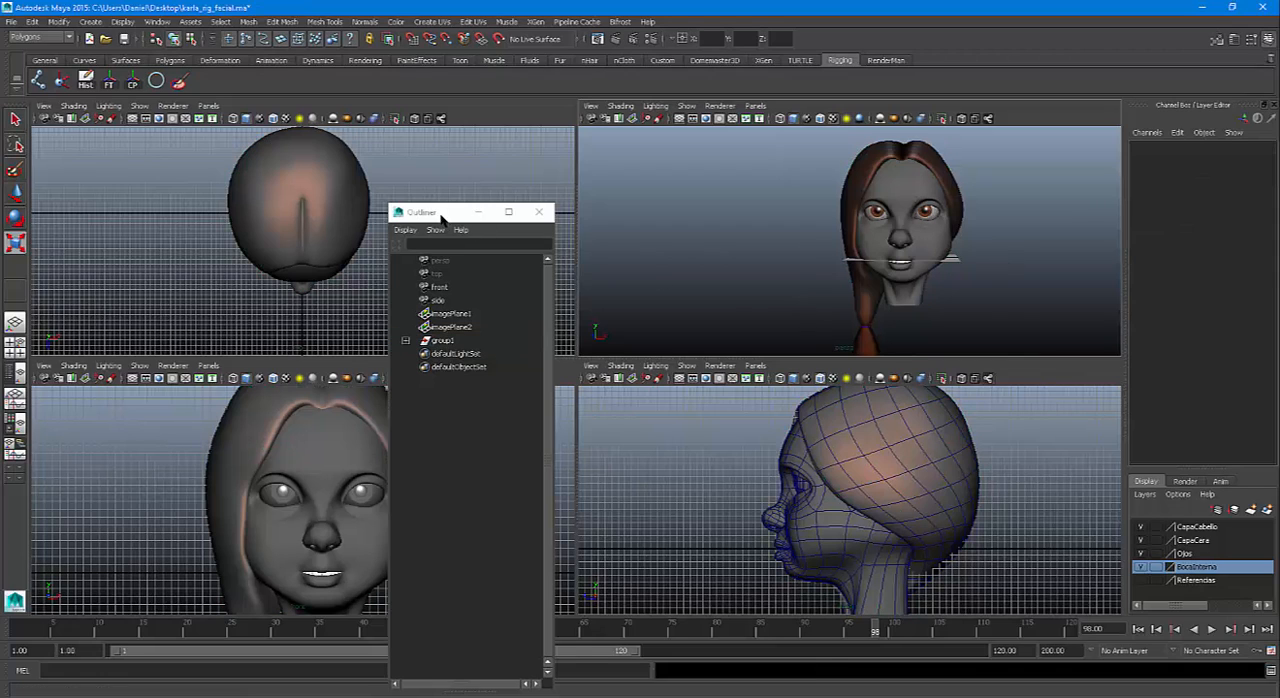
{"action": "left_click_drag", "start_coordinate": [443, 217], "coordinate": [461, 183]}
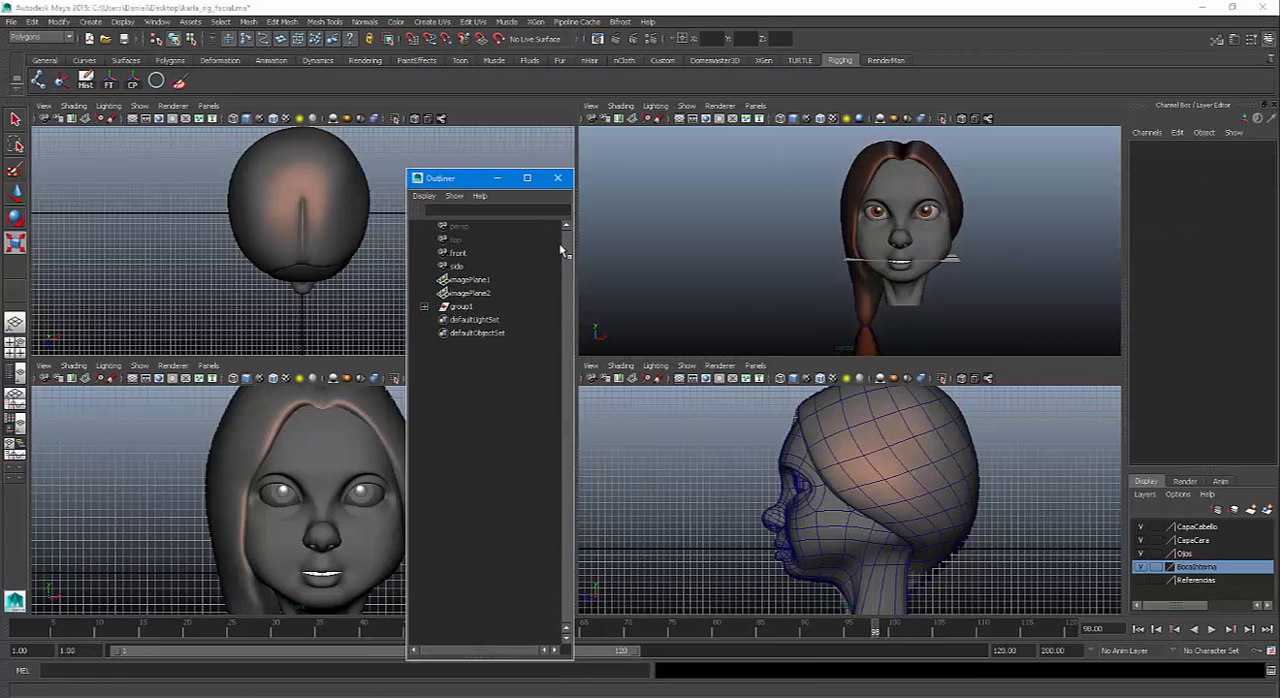
{"action": "left_click", "coordinate": [558, 179]}
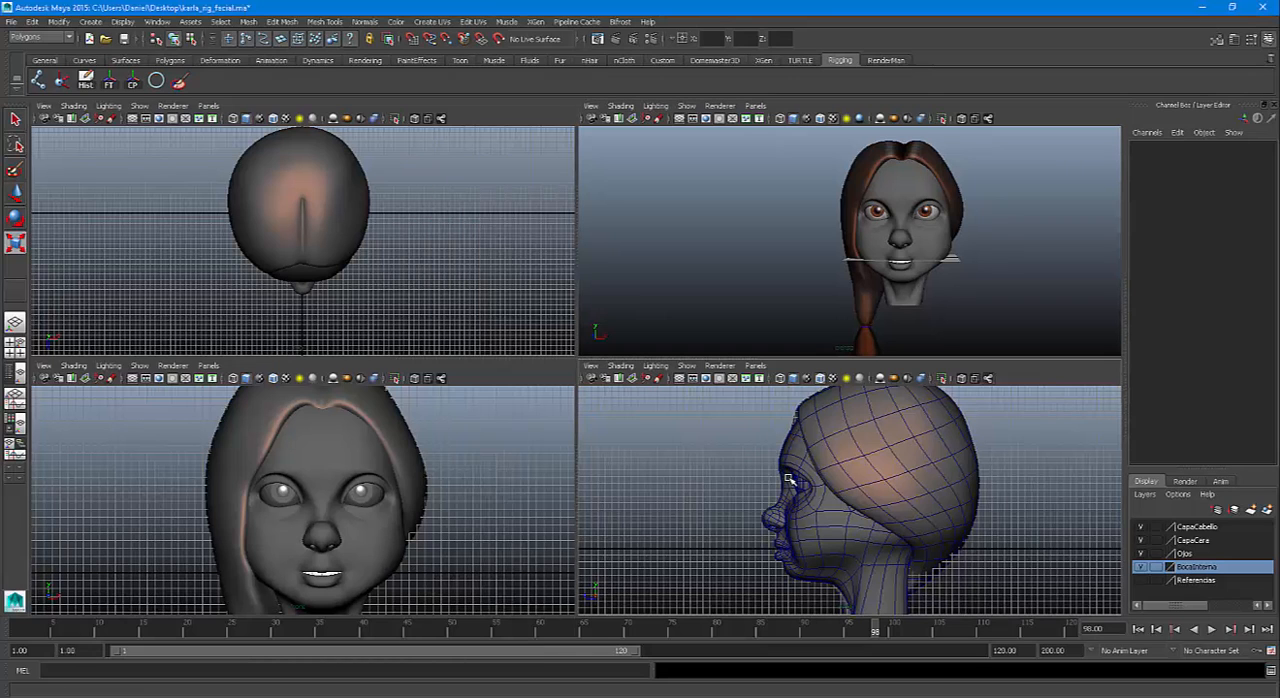
Maximize the side view and frame the head profile and neck in it
{"action": "key", "text": "space"}
{"action": "right_click_drag", "start_coordinate": [697, 480], "coordinate": [711, 372], "text": "alt"}
{"action": "middle_click_drag", "start_coordinate": [711, 372], "coordinate": [711, 327], "text": "alt"}
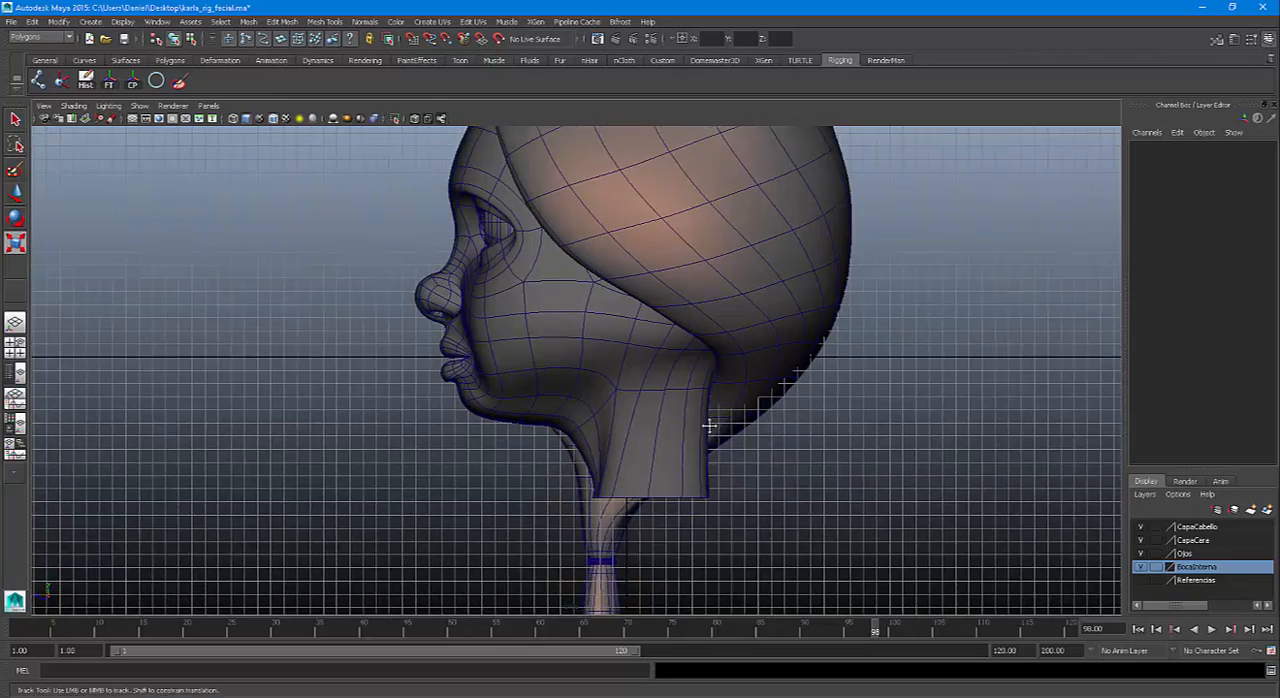
{"action": "middle_click_drag", "start_coordinate": [711, 426], "coordinate": [711, 386], "text": "alt"}
{"action": "mouse_move", "coordinate": [754, 463]}
{"action": "right_mouse_down", "text": "alt"}
{"action": "mouse_move", "coordinate": [603, 397]}
{"action": "mouse_move", "coordinate": [720, 433]}
{"action": "mouse_move", "coordinate": [608, 416]}
{"action": "right_mouse_up", "text": "alt"}
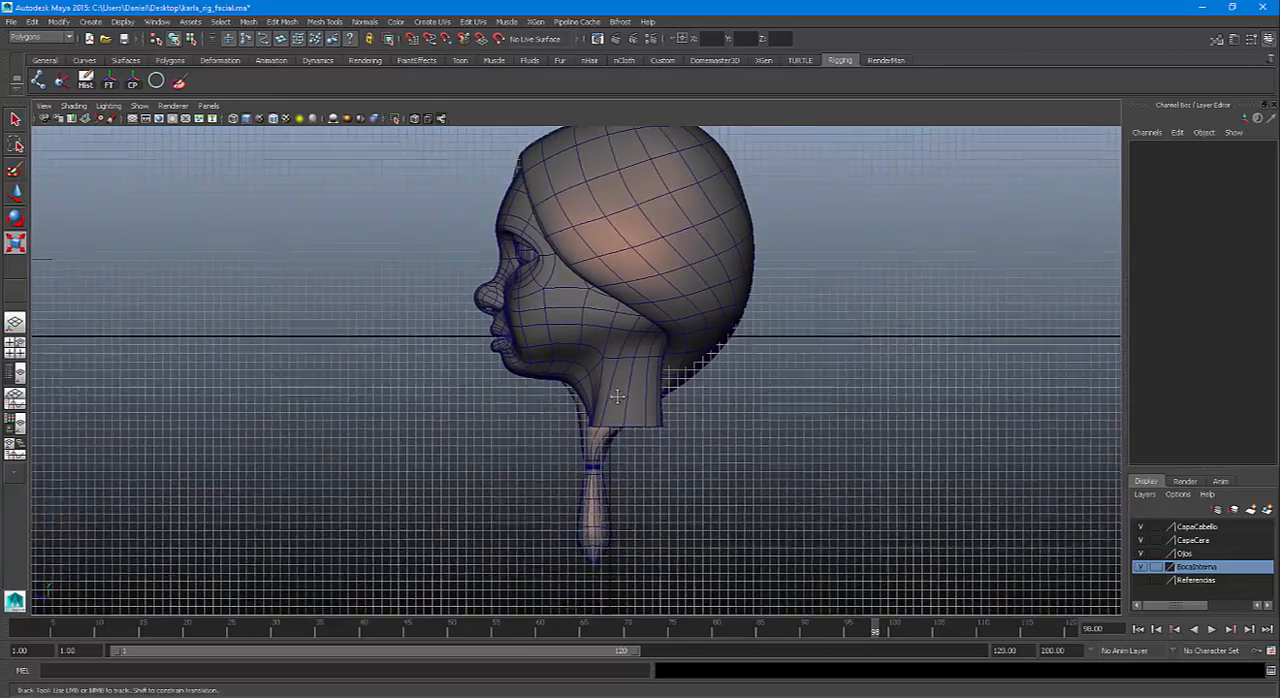
{"action": "middle_click_drag", "start_coordinate": [608, 416], "coordinate": [608, 486], "text": "alt"}
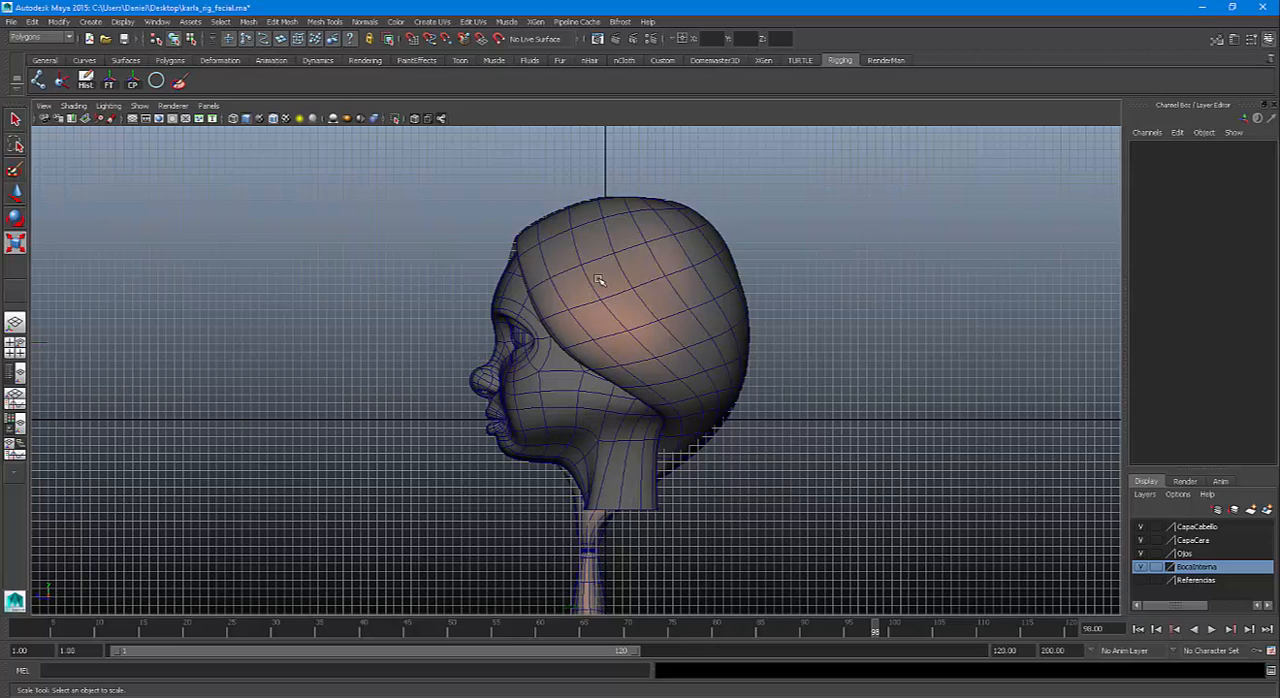
{"action": "right_click_drag", "start_coordinate": [632, 449], "coordinate": [632, 514], "text": "alt"}
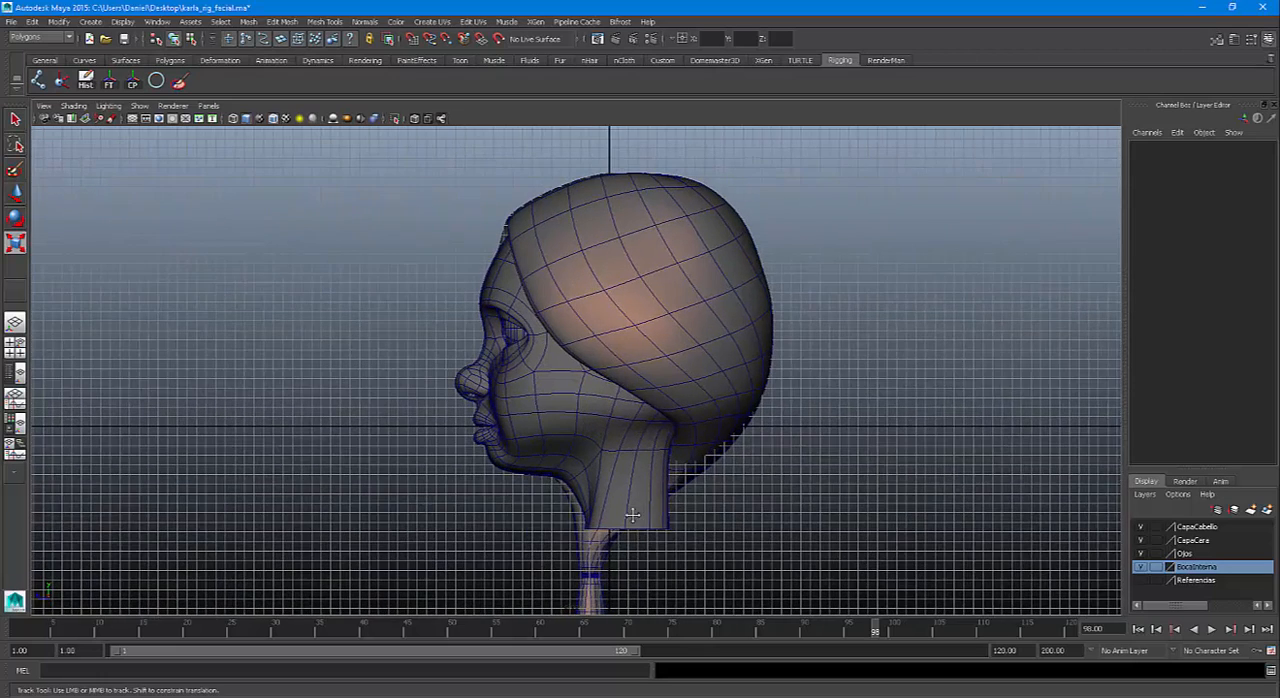
Draw a three-joint chain from the base of the neck through the top of the neck to the upper skull
{"action": "middle_click_drag", "start_coordinate": [634, 514], "coordinate": [562, 521], "text": "alt"}
{"action": "right_click_drag", "start_coordinate": [618, 491], "coordinate": [634, 567], "text": "alt"}
{"action": "middle_click_drag", "start_coordinate": [632, 567], "coordinate": [728, 502], "text": "alt"}
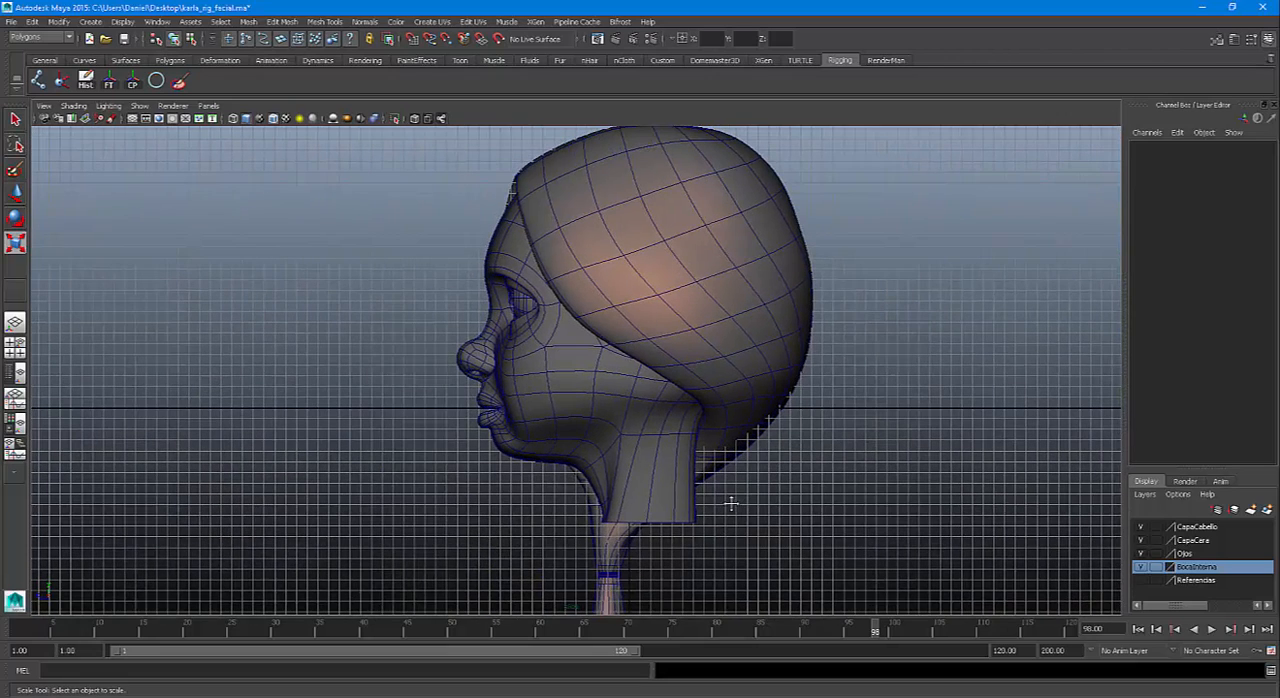
{"action": "left_click", "coordinate": [38, 82]}
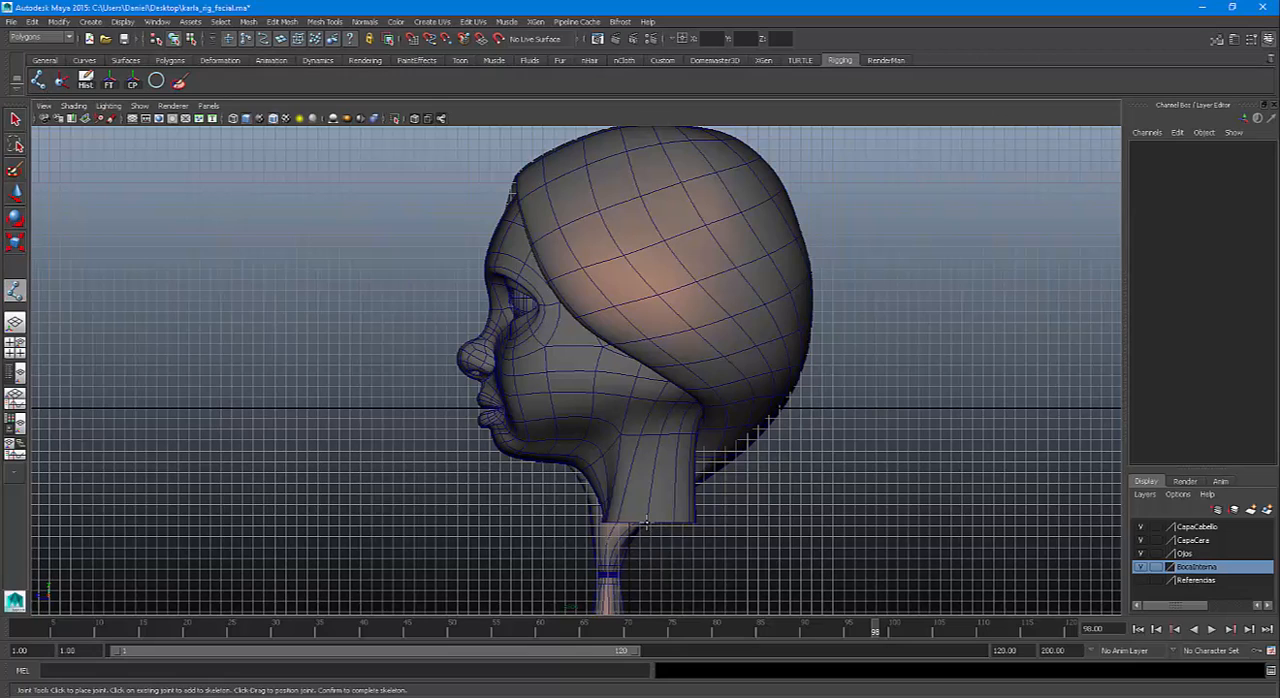
{"action": "key", "text": "Return"}
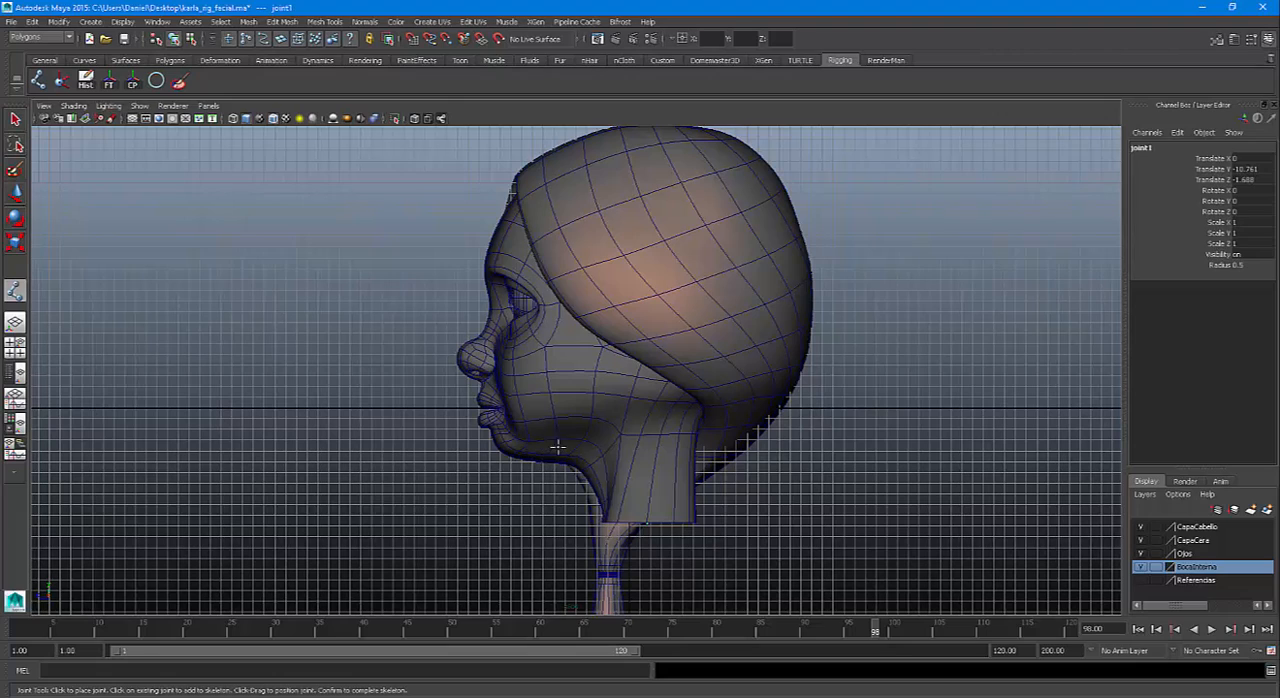
{"action": "left_click", "coordinate": [622, 428]}
{"action": "left_click", "coordinate": [665, 178]}
{"action": "key", "text": "Return"}
{"action": "key", "text": "r"}
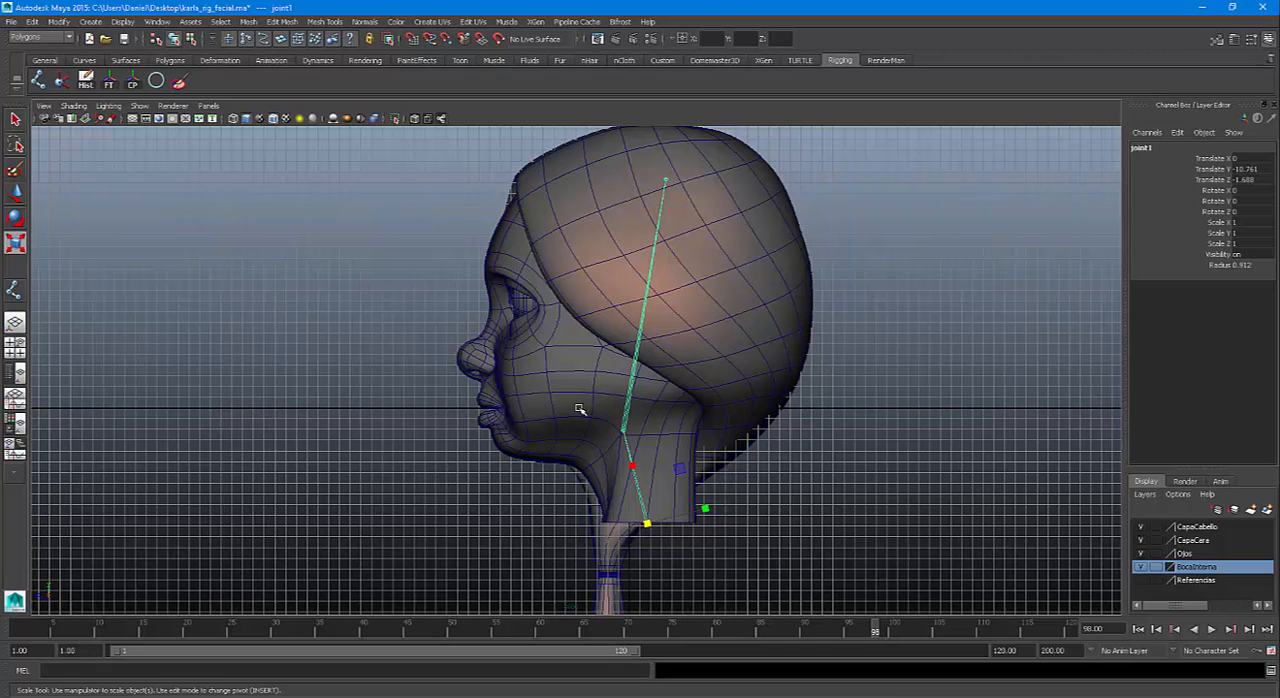
Set the joint display size to 1.00 for the whole scene and close its settings
{"action": "right_click_drag", "start_coordinate": [627, 417], "coordinate": [505, 368], "text": "alt"}
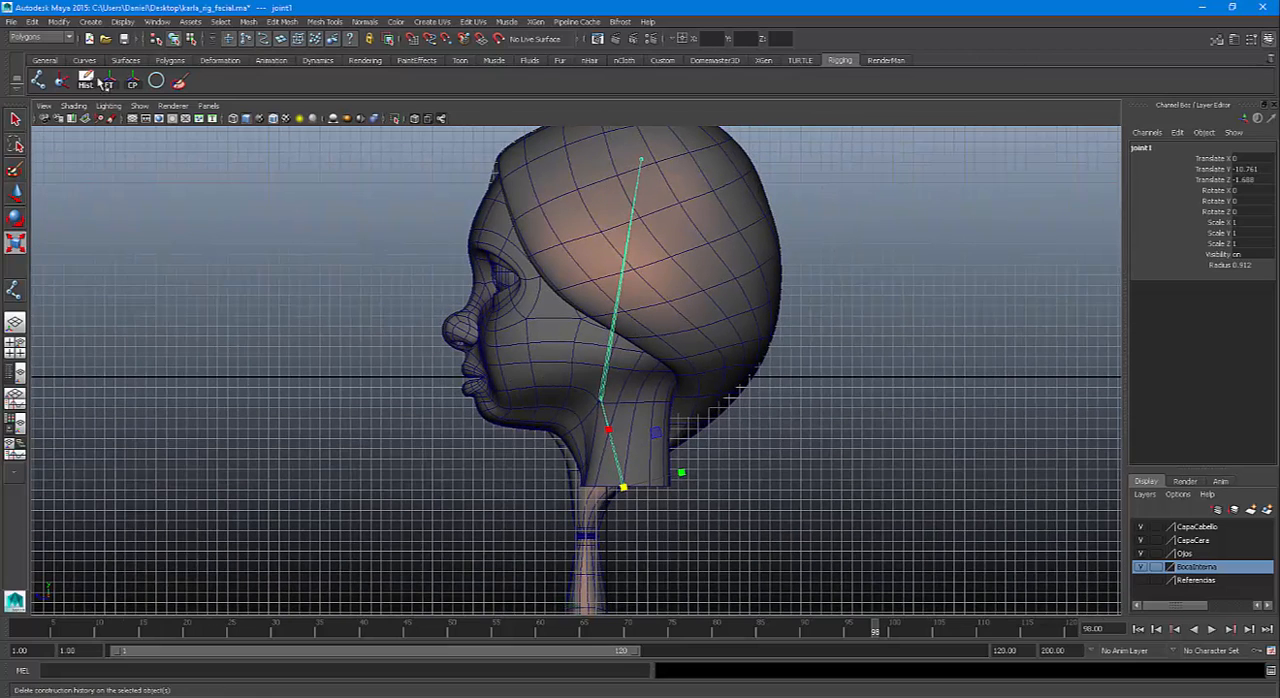
{"action": "left_click", "coordinate": [122, 22]}
{"action": "mouse_move", "coordinate": [160, 187]}
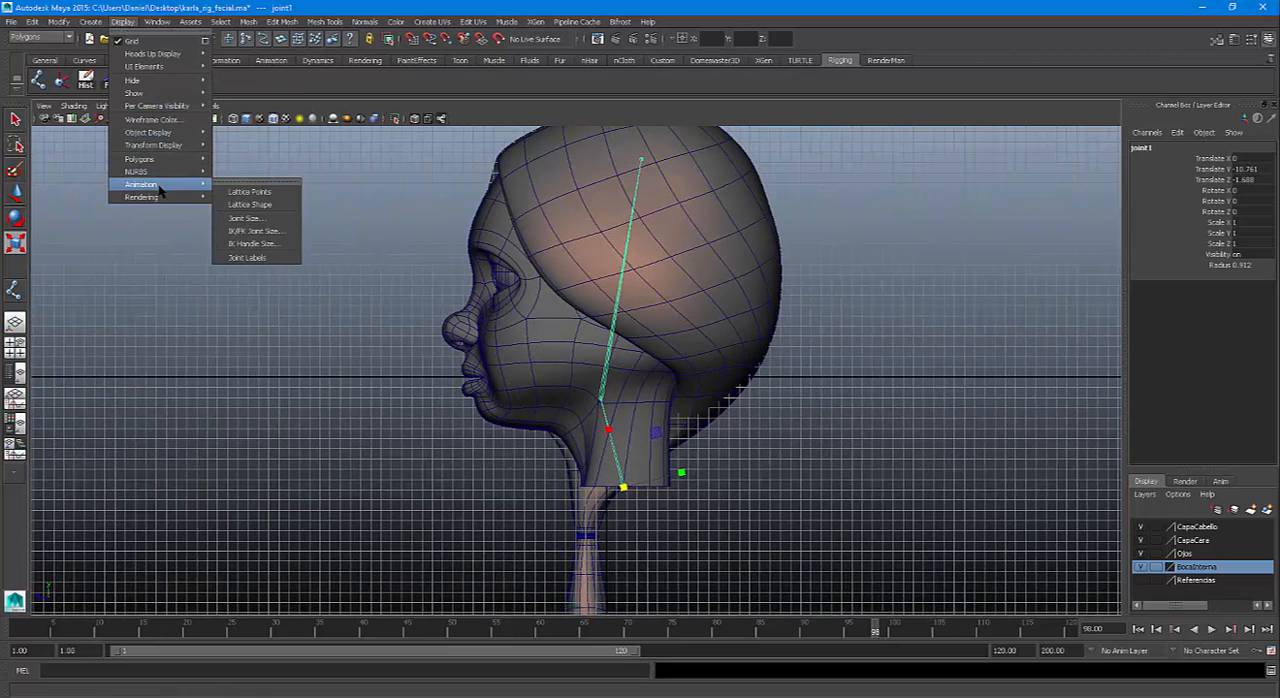
{"action": "left_click", "coordinate": [252, 218]}
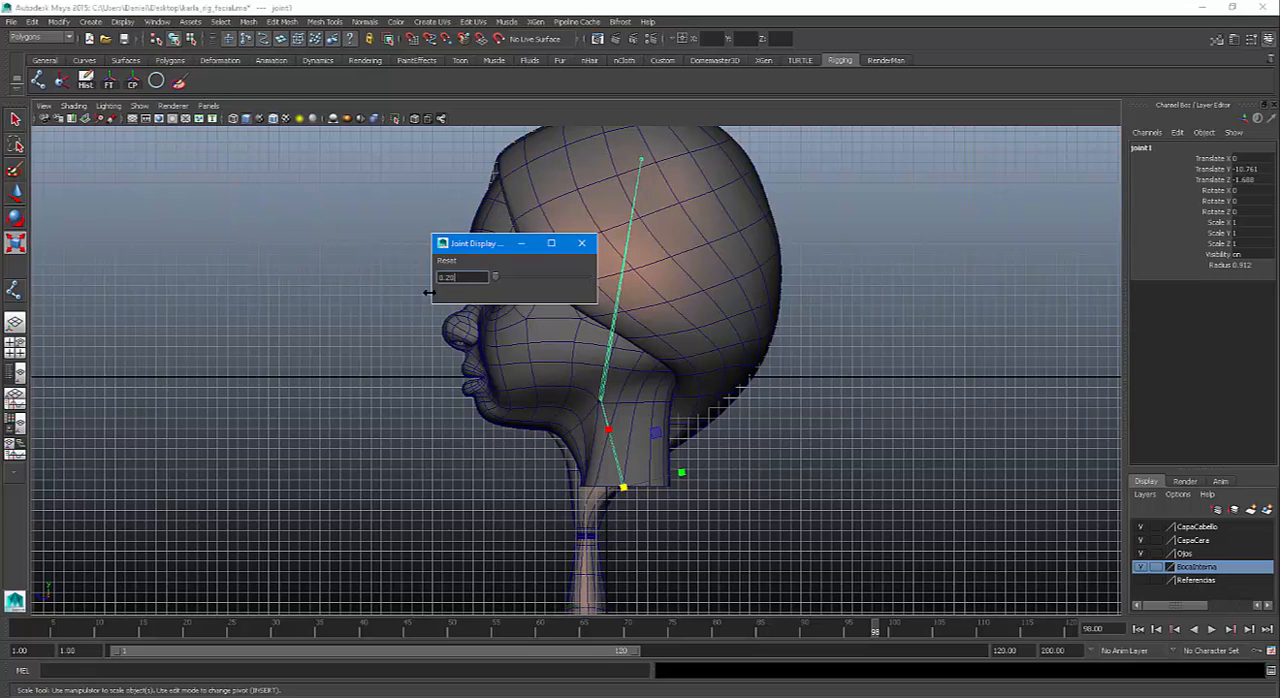
{"action": "left_click_drag", "start_coordinate": [480, 280], "coordinate": [243, 270]}
{"action": "type", "text": "1"}
{"action": "key", "text": "Return"}
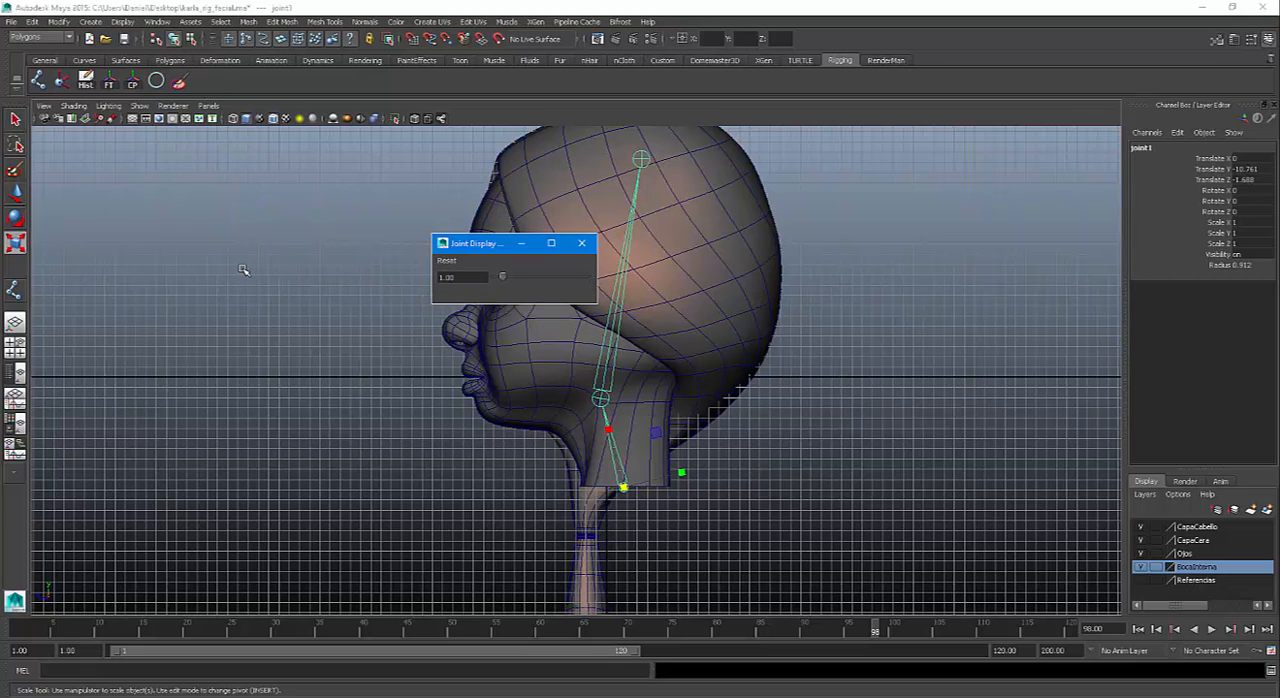
{"action": "left_click", "coordinate": [581, 243]}
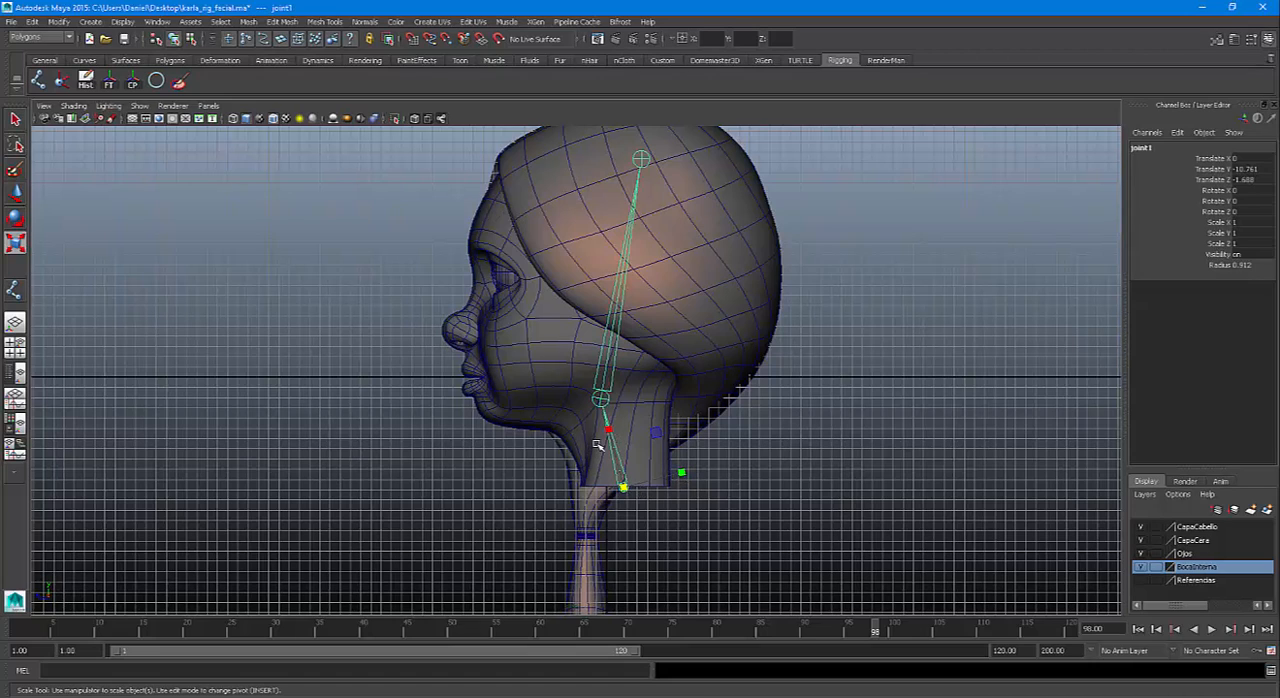
Compare the Local and Object scale axes on the joint at the top of the neck and check the Move and Select tool settings
{"action": "left_click", "coordinate": [600, 399]}
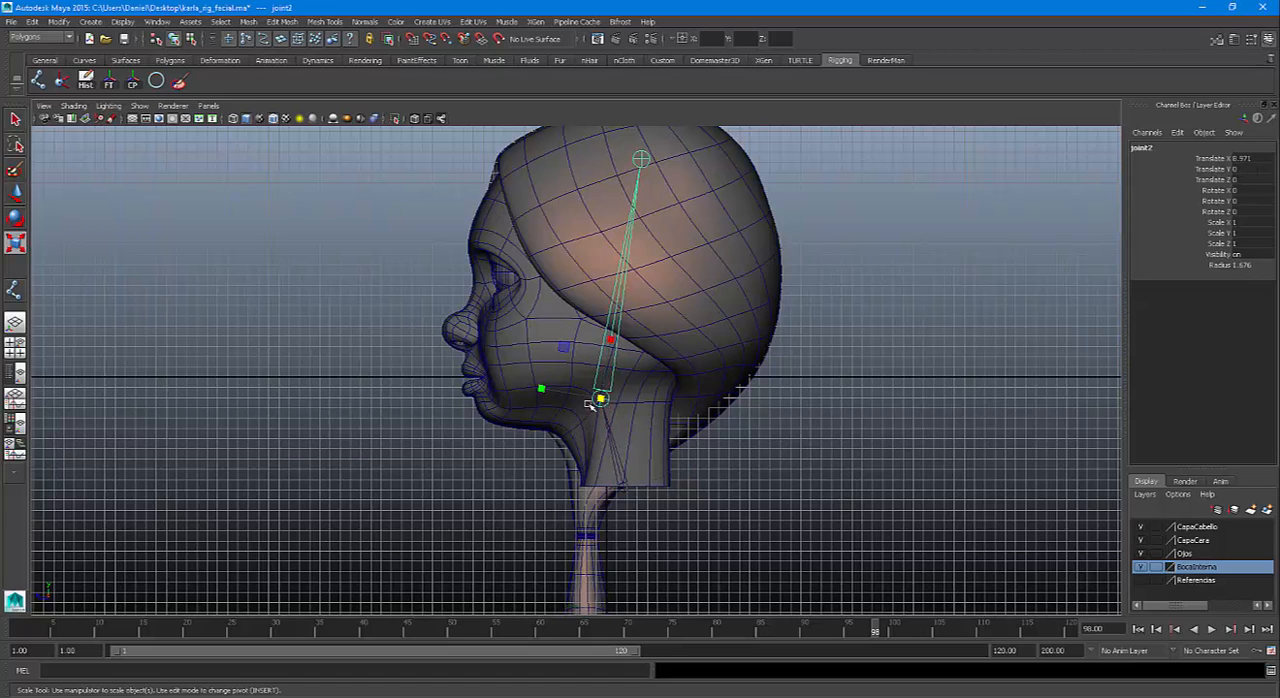
{"action": "double_click", "coordinate": [15, 244]}
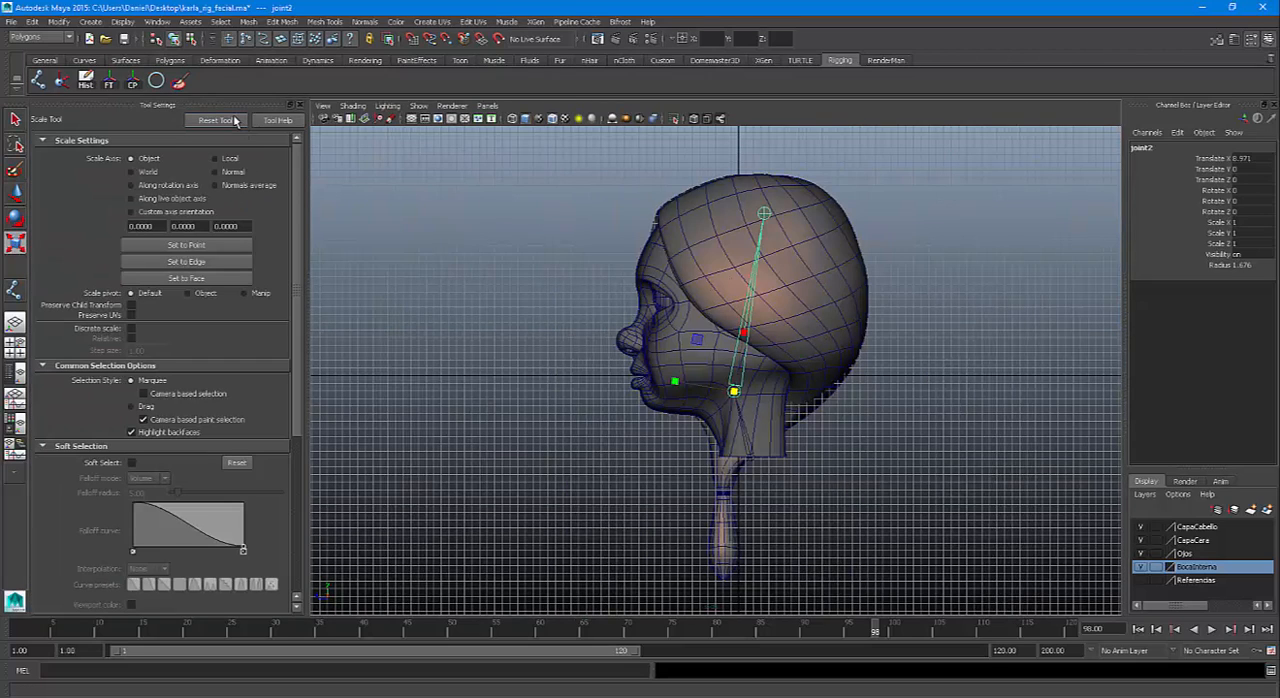
{"action": "left_click", "coordinate": [215, 159]}
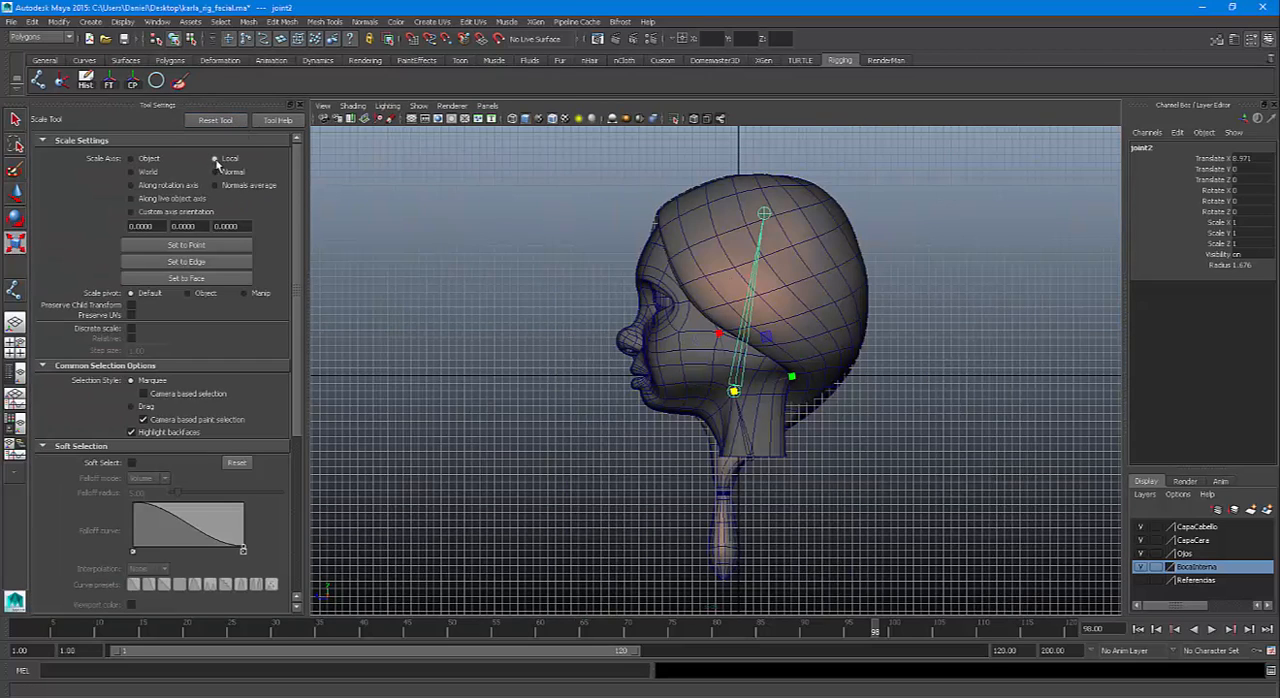
{"action": "left_click", "coordinate": [148, 160]}
{"action": "left_click", "coordinate": [15, 194]}
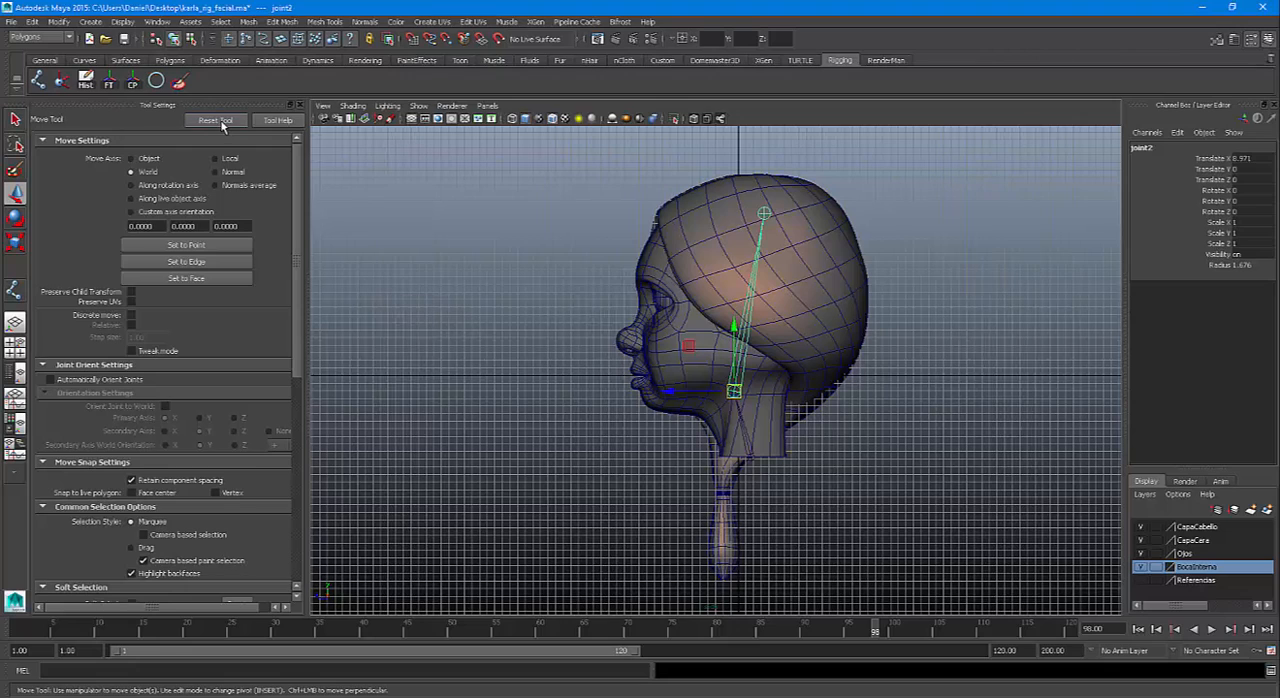
{"action": "left_click", "coordinate": [15, 119]}
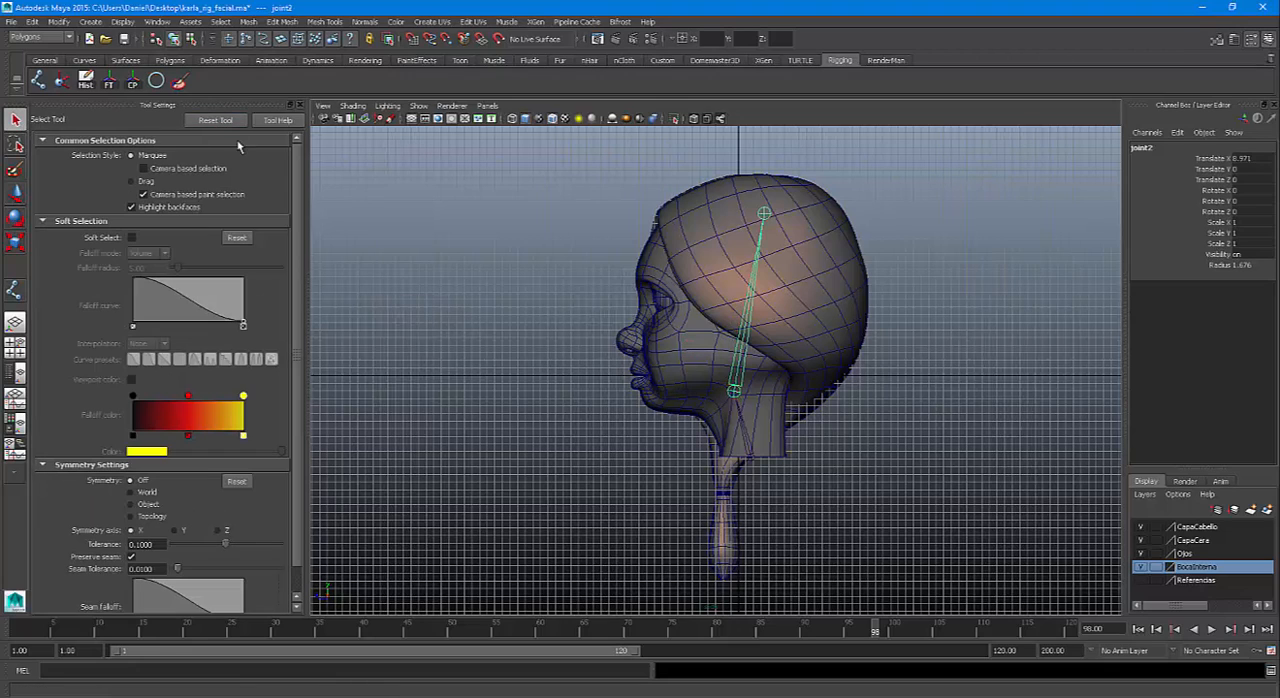
{"action": "left_click", "coordinate": [16, 244]}
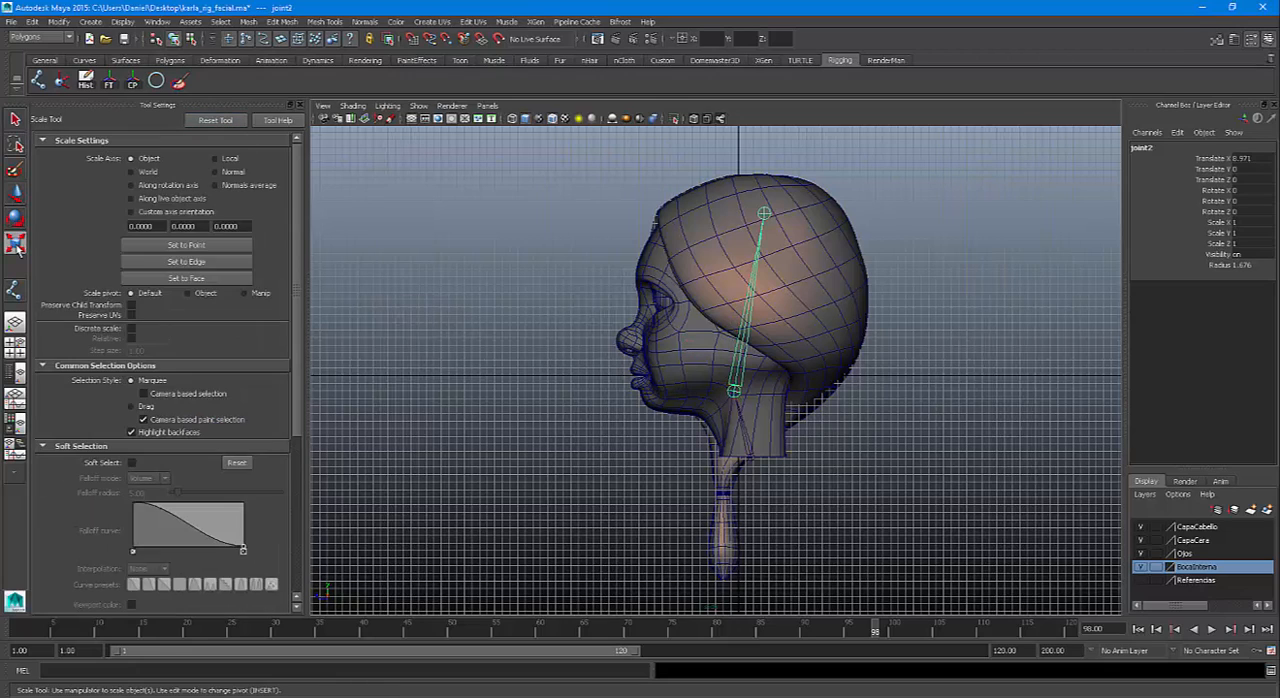
Set both the Rotate tool mode and the Scale tool axis to World and close the tool settings
{"action": "left_click", "coordinate": [17, 219]}
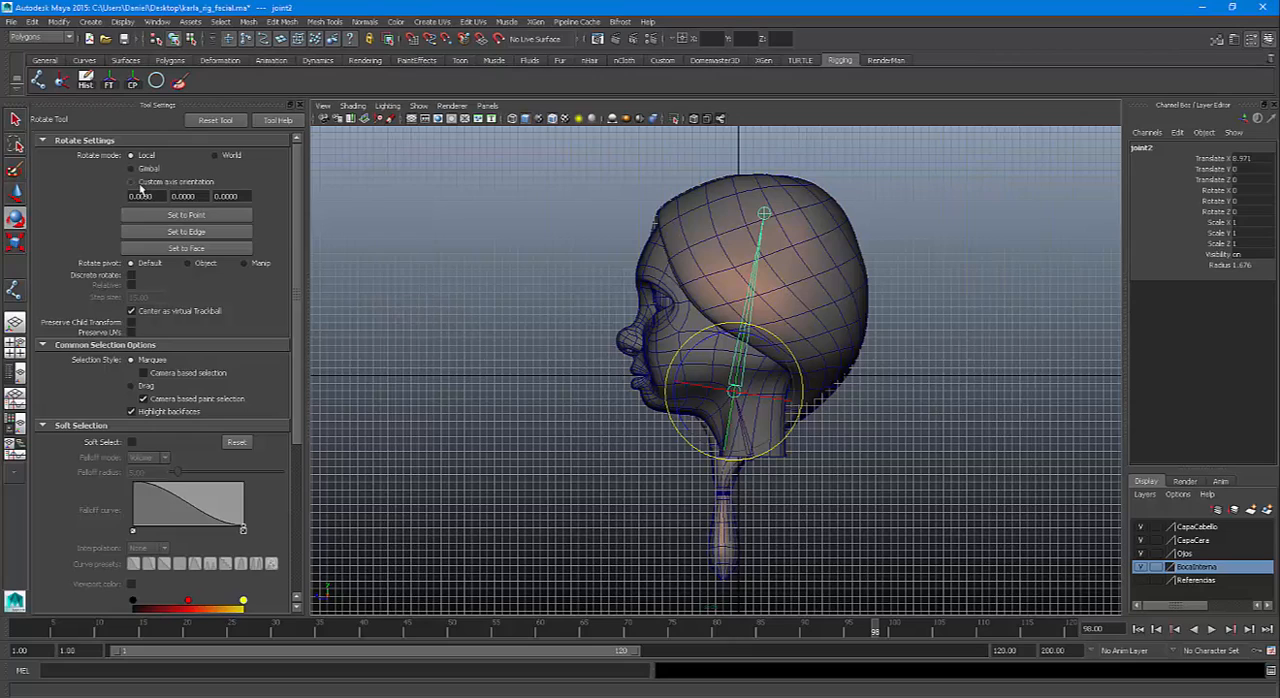
{"action": "left_click", "coordinate": [132, 170]}
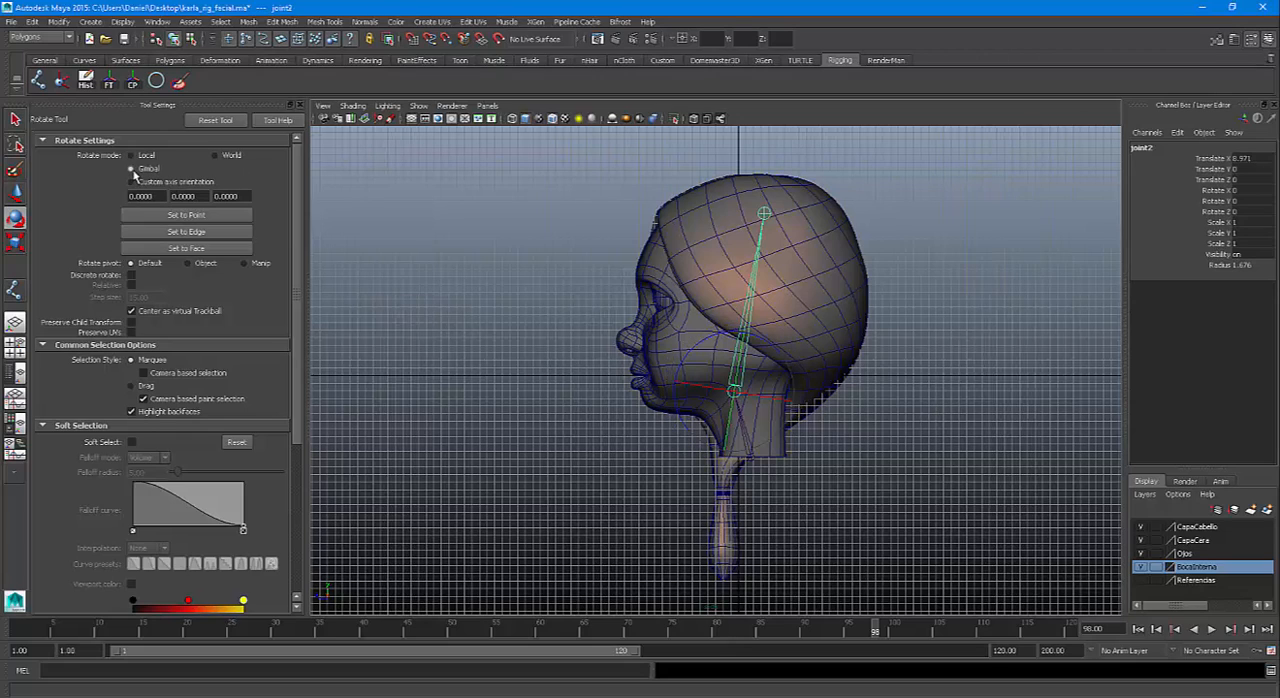
{"action": "left_click", "coordinate": [214, 157]}
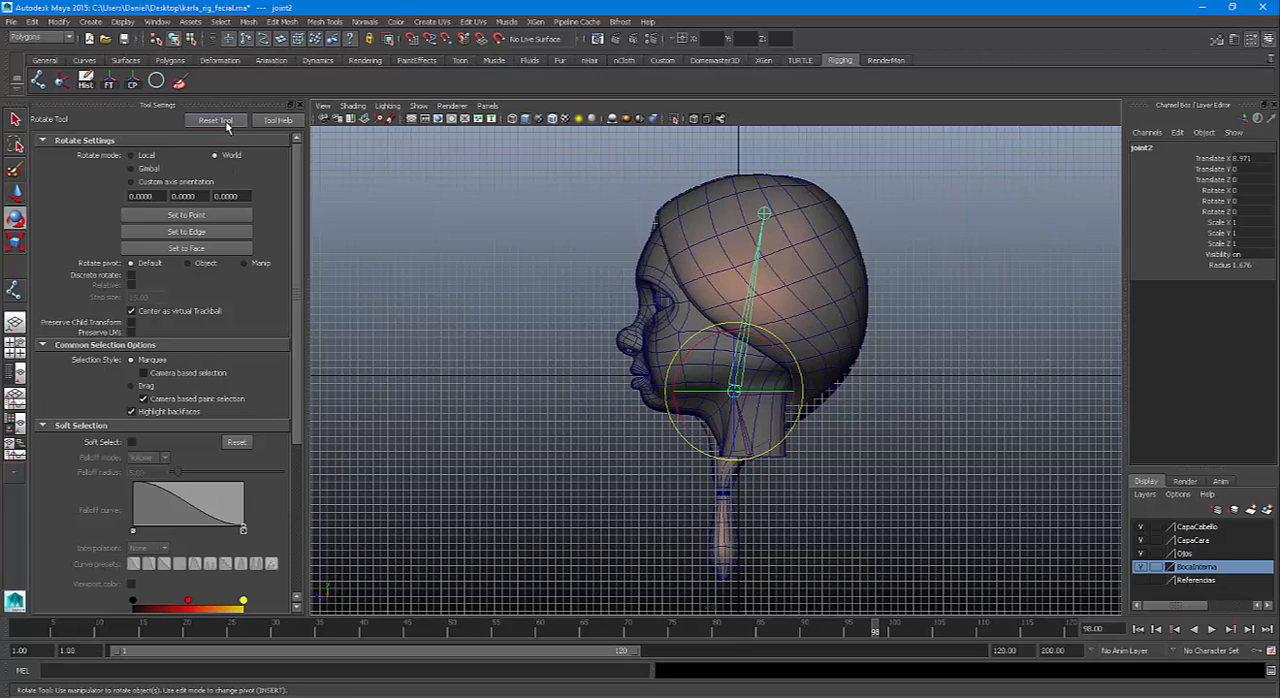
{"action": "left_click", "coordinate": [216, 121]}
{"action": "left_click", "coordinate": [214, 156]}
{"action": "left_click", "coordinate": [15, 243]}
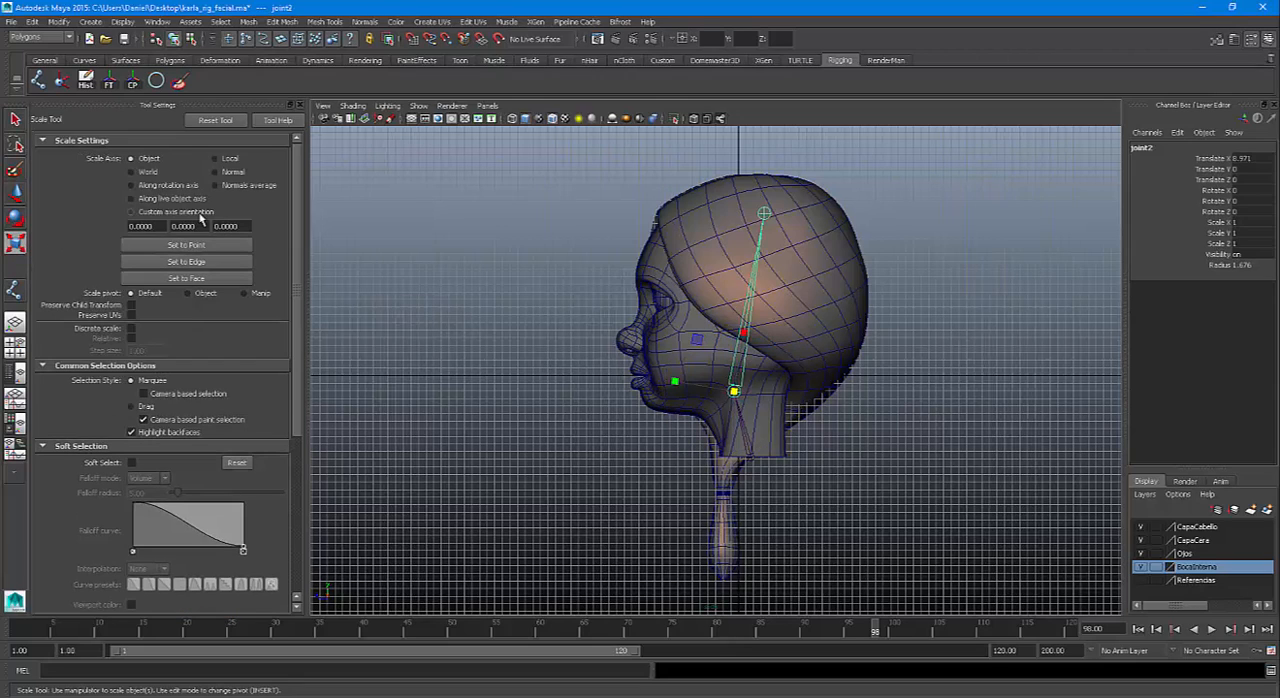
{"action": "left_click", "coordinate": [131, 172]}
{"action": "left_click", "coordinate": [298, 105]}
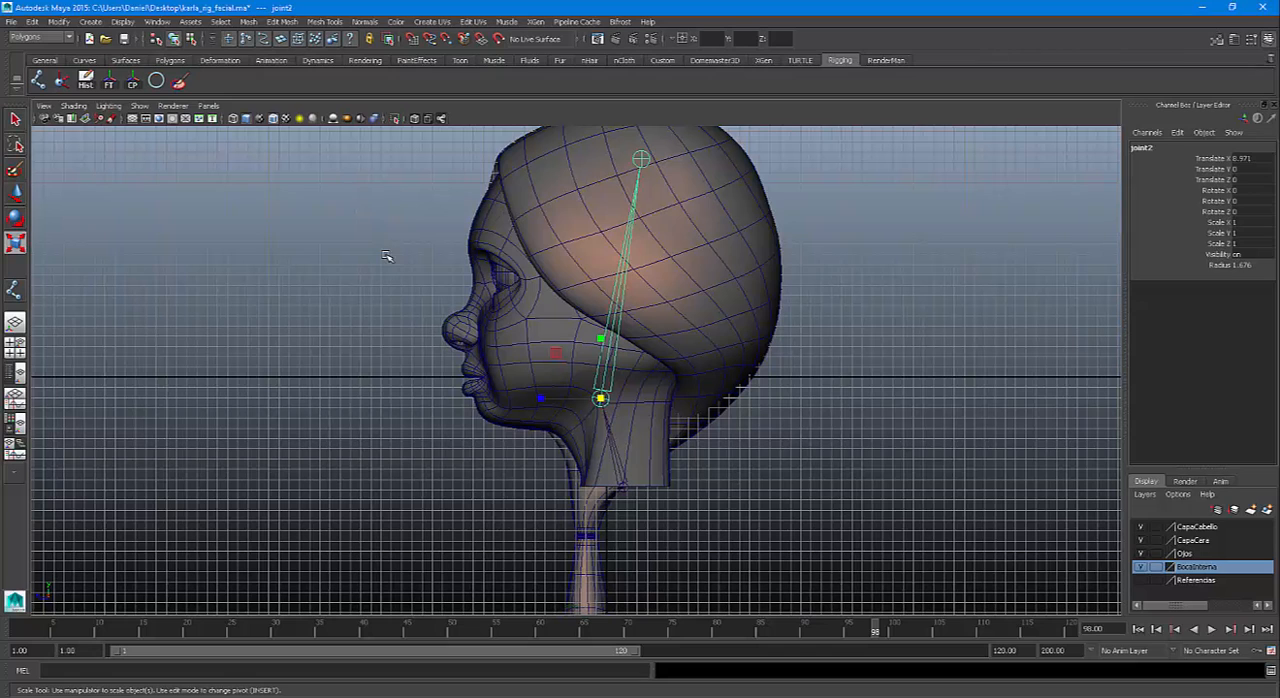
Select the joint at the base of the neck and freeze its transformations
{"action": "middle_click_drag", "start_coordinate": [444, 329], "coordinate": [448, 355], "text": "alt"}
{"action": "left_click", "coordinate": [627, 515]}
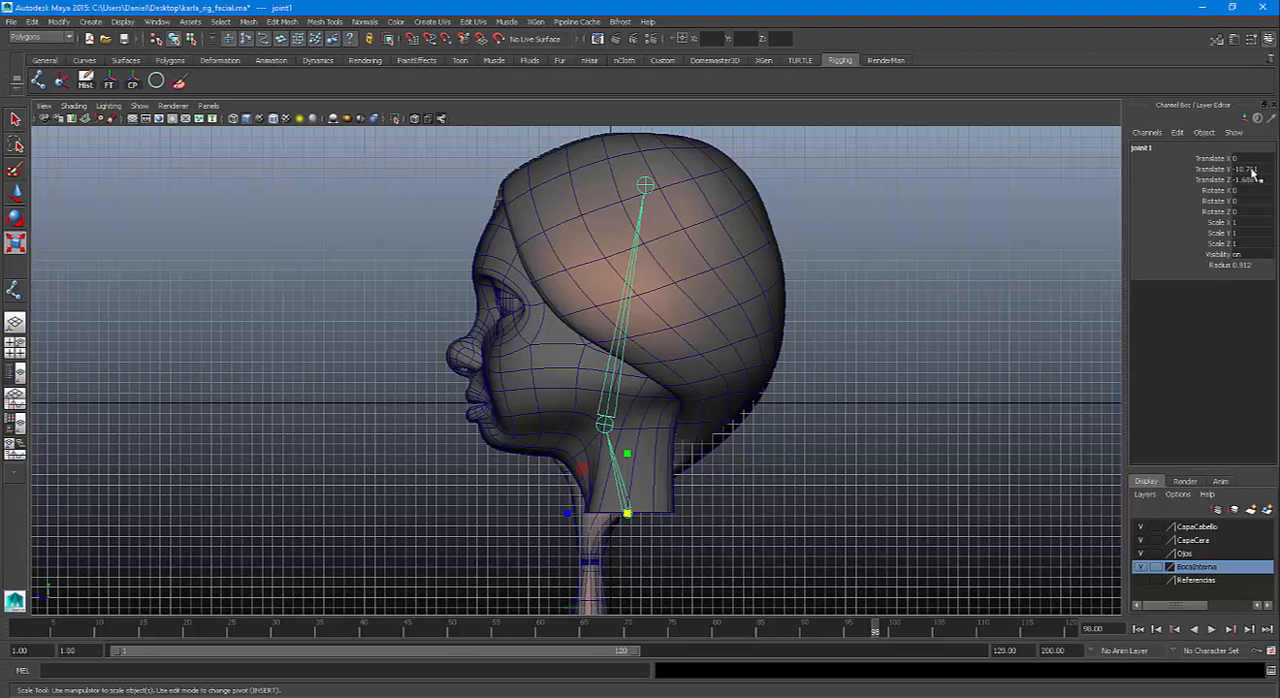
{"action": "left_click", "coordinate": [111, 84]}
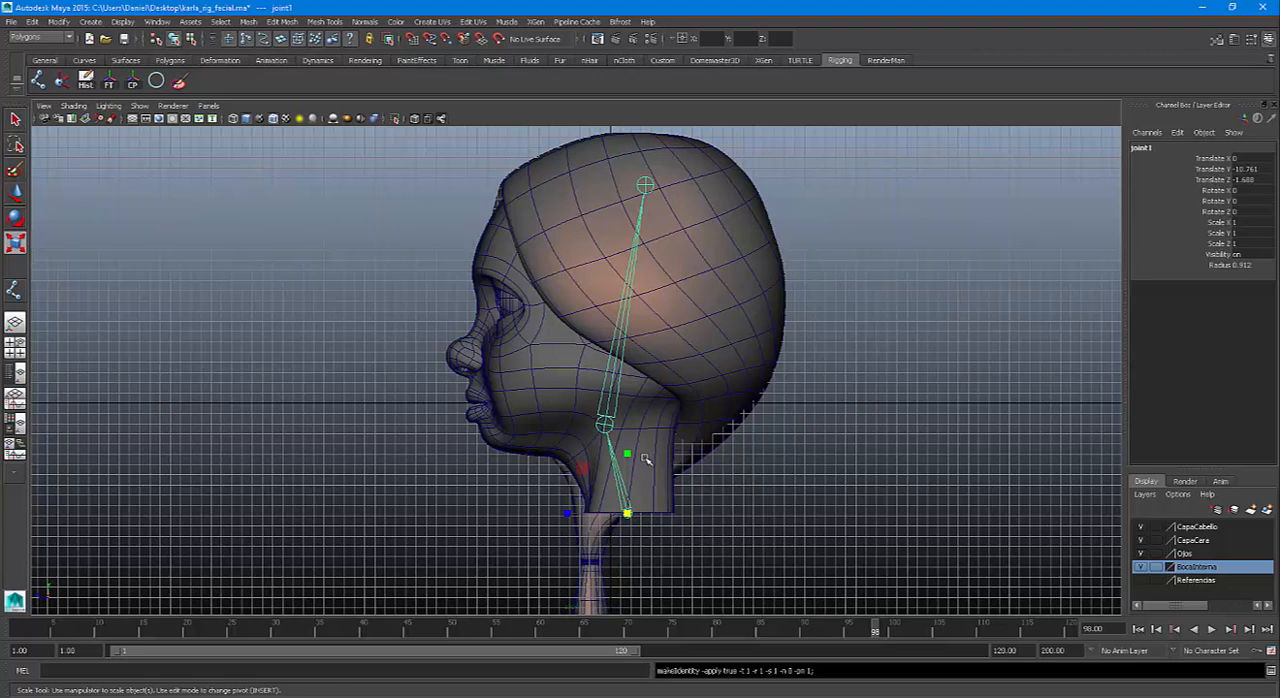
Try rotating the neck-base joint about 24 degrees around Z and freezing its transformations, and undo both changes
{"action": "key", "text": "e"}
{"action": "left_click_drag", "start_coordinate": [647, 460], "coordinate": [675, 475]}
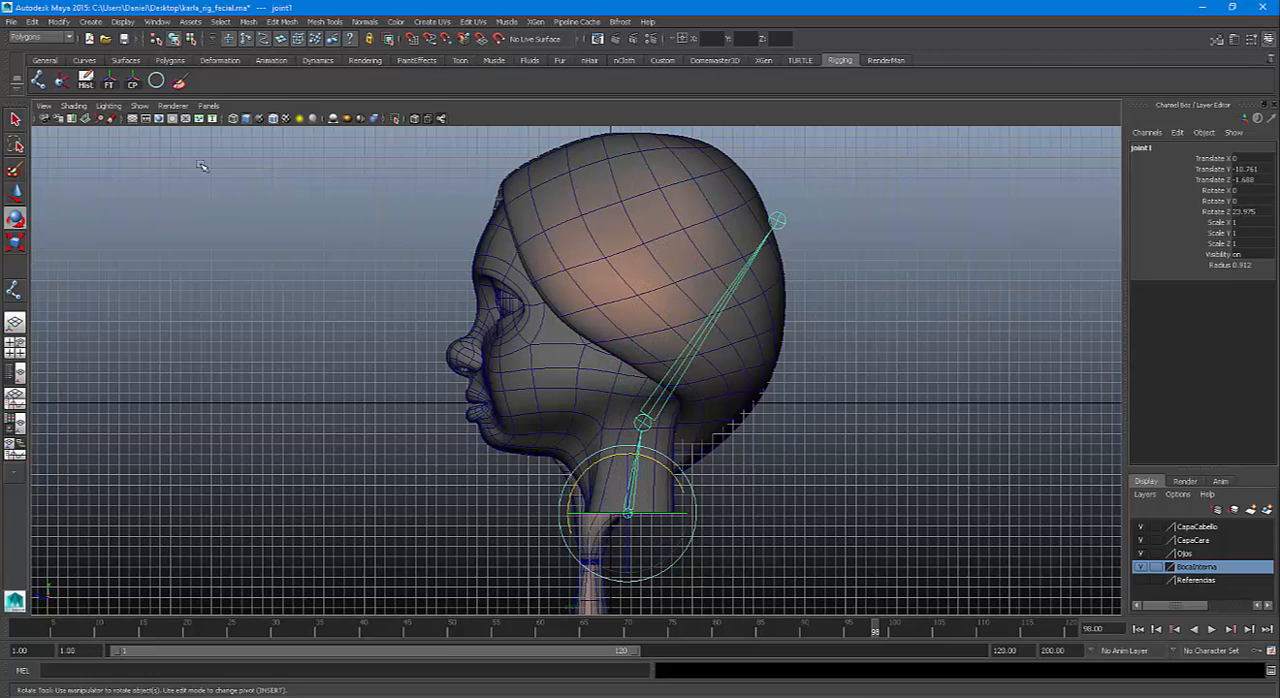
{"action": "left_click", "coordinate": [110, 84]}
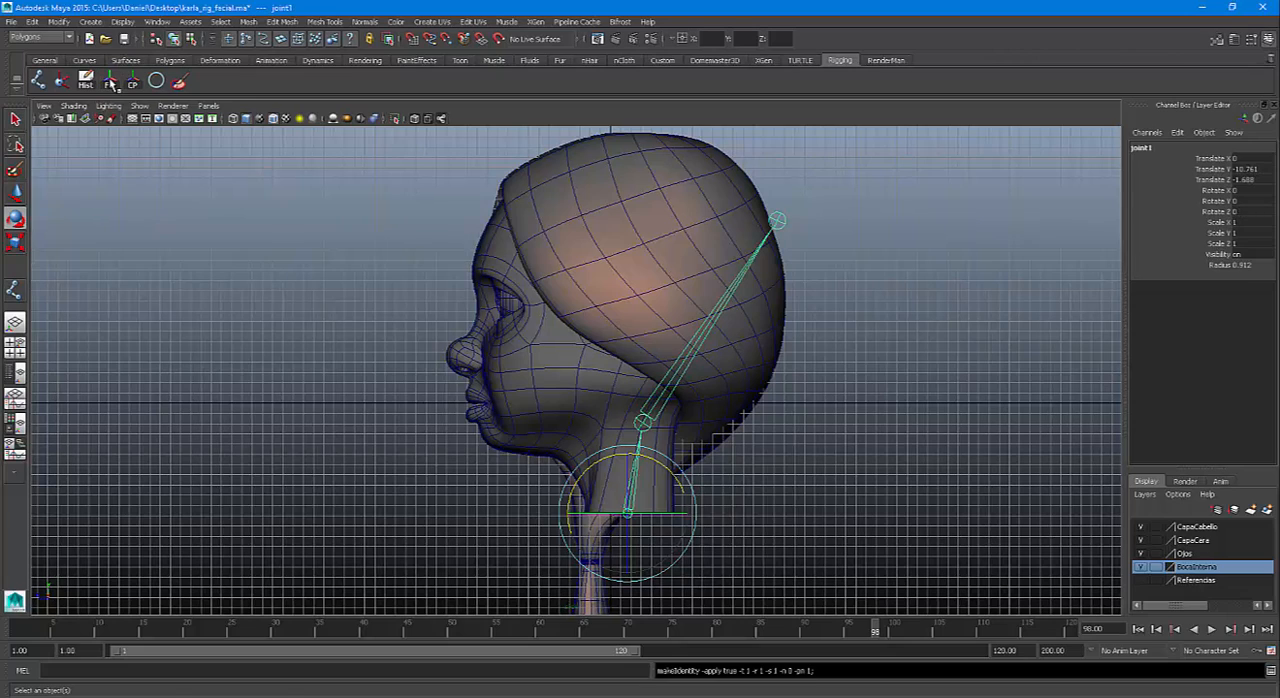
{"action": "key", "text": "ctrl+z"}
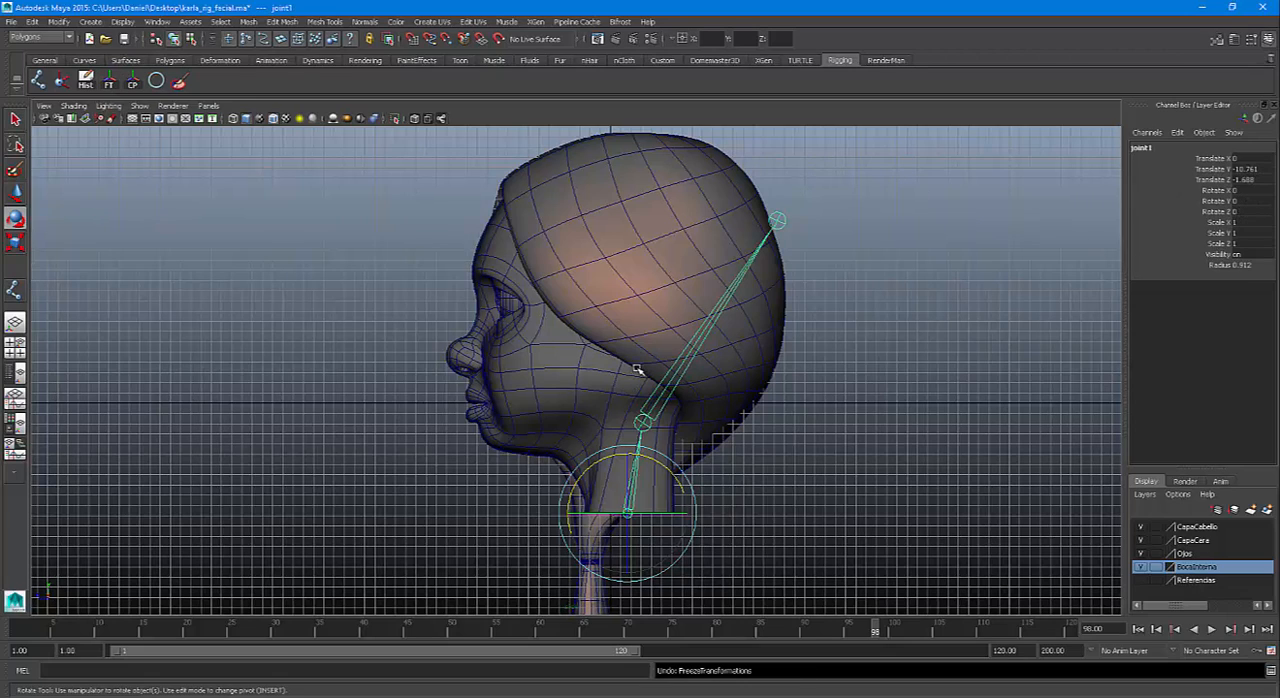
{"action": "key", "text": "ctrl+z"}
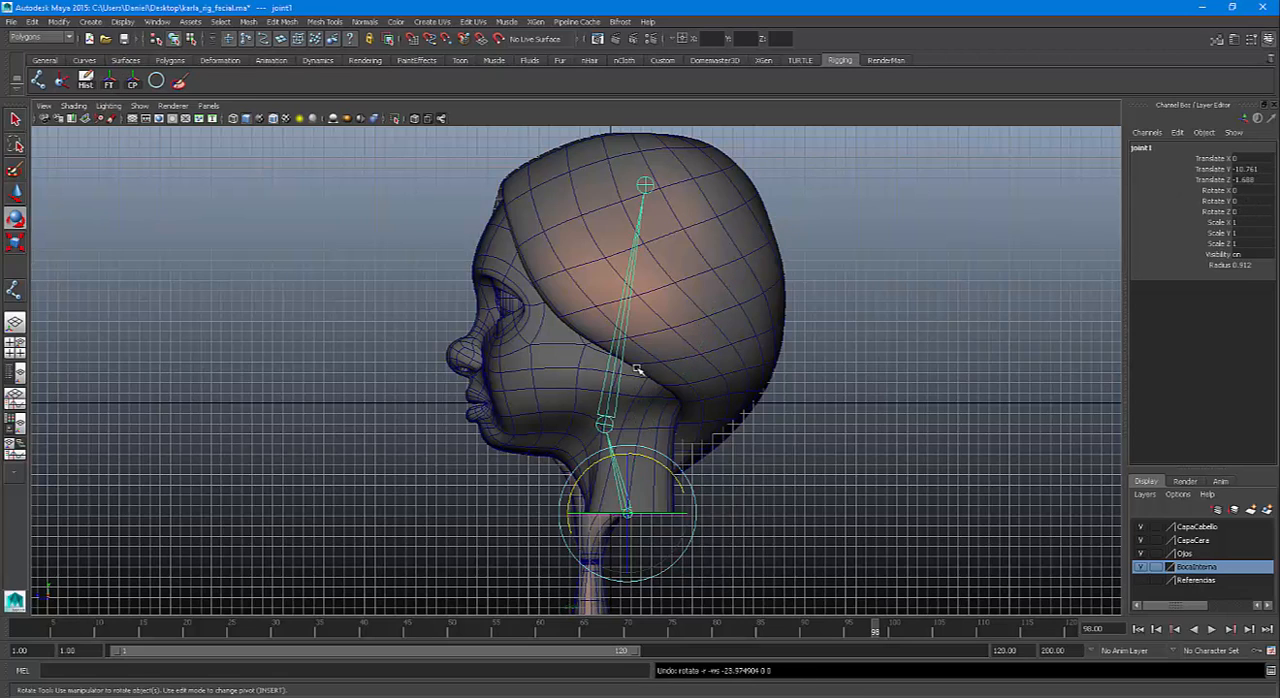
Select all three joints of the chain and freeze their transformations
{"action": "key", "text": "q"}
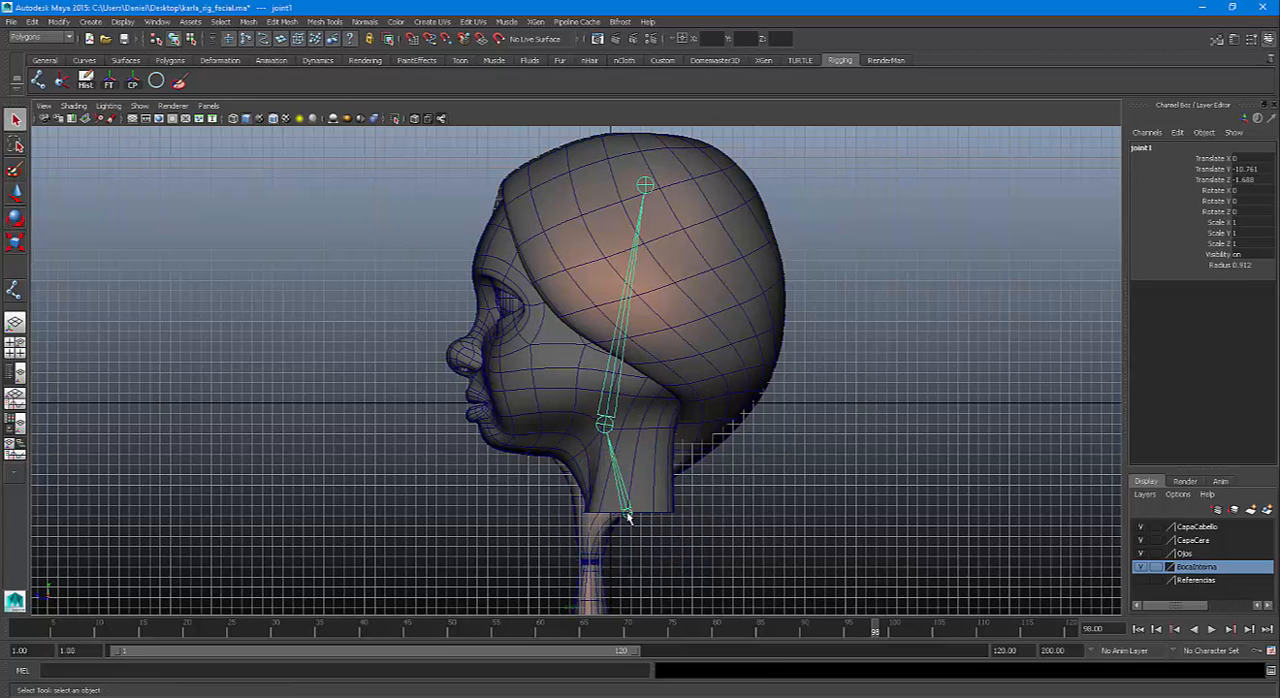
{"action": "right_click_drag", "start_coordinate": [628, 516], "coordinate": [617, 555]}
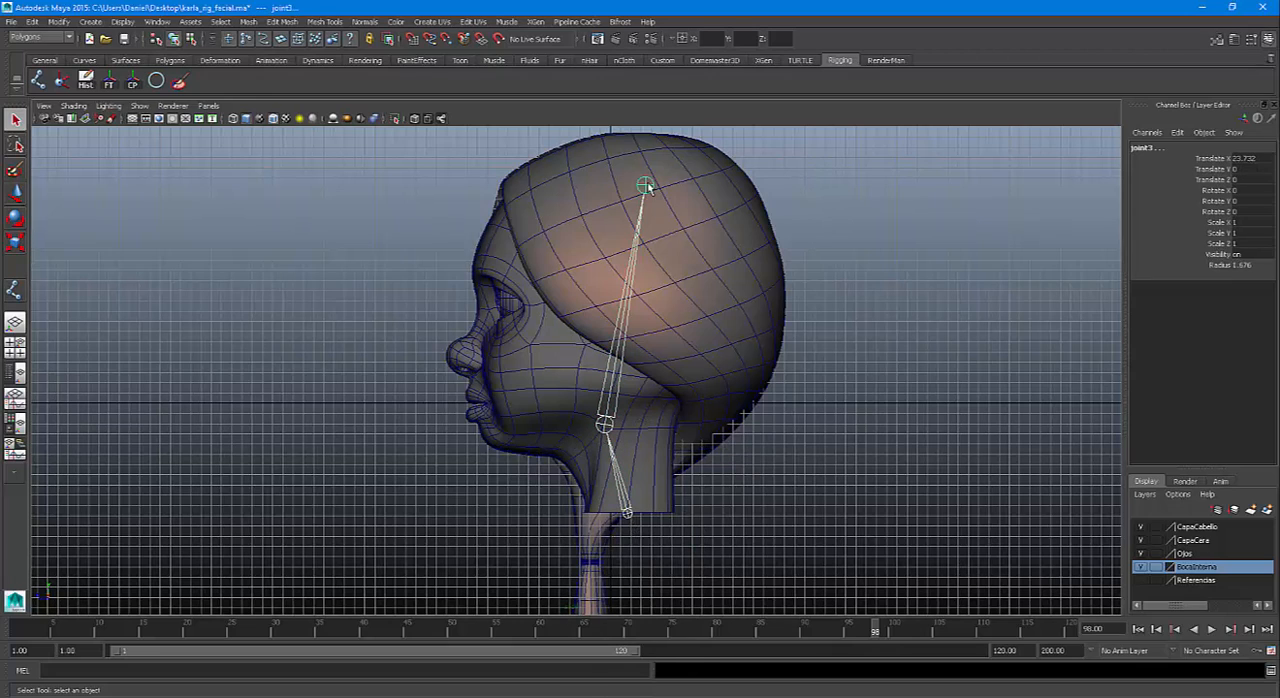
{"action": "left_click", "coordinate": [110, 83]}
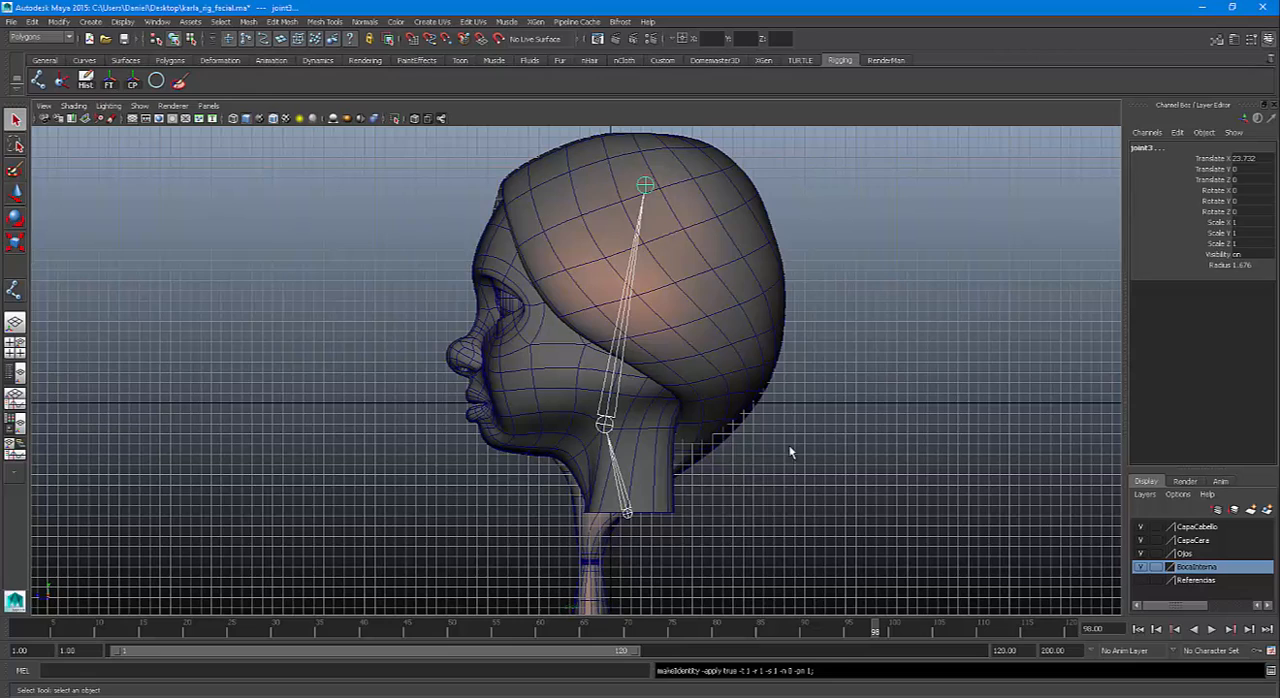
Examine the Radius of each joint in the chain, from the neck base to the upper skull
{"action": "left_click", "coordinate": [628, 514]}
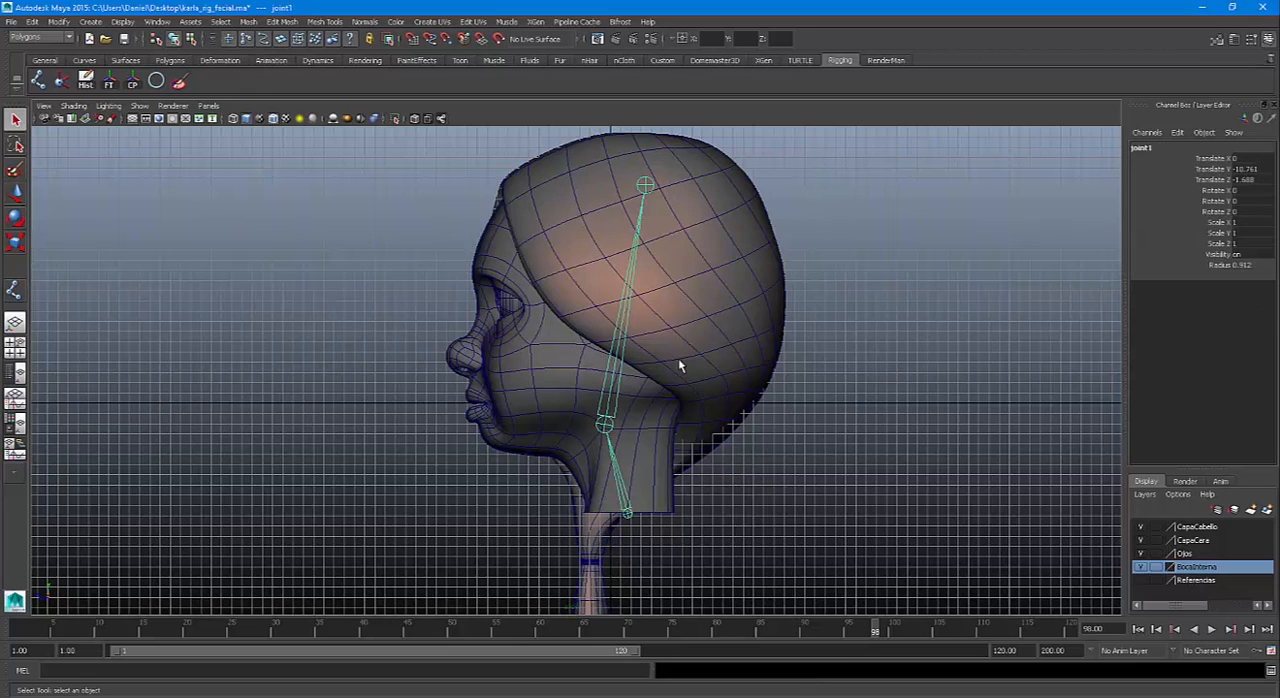
{"action": "left_click", "coordinate": [603, 426]}
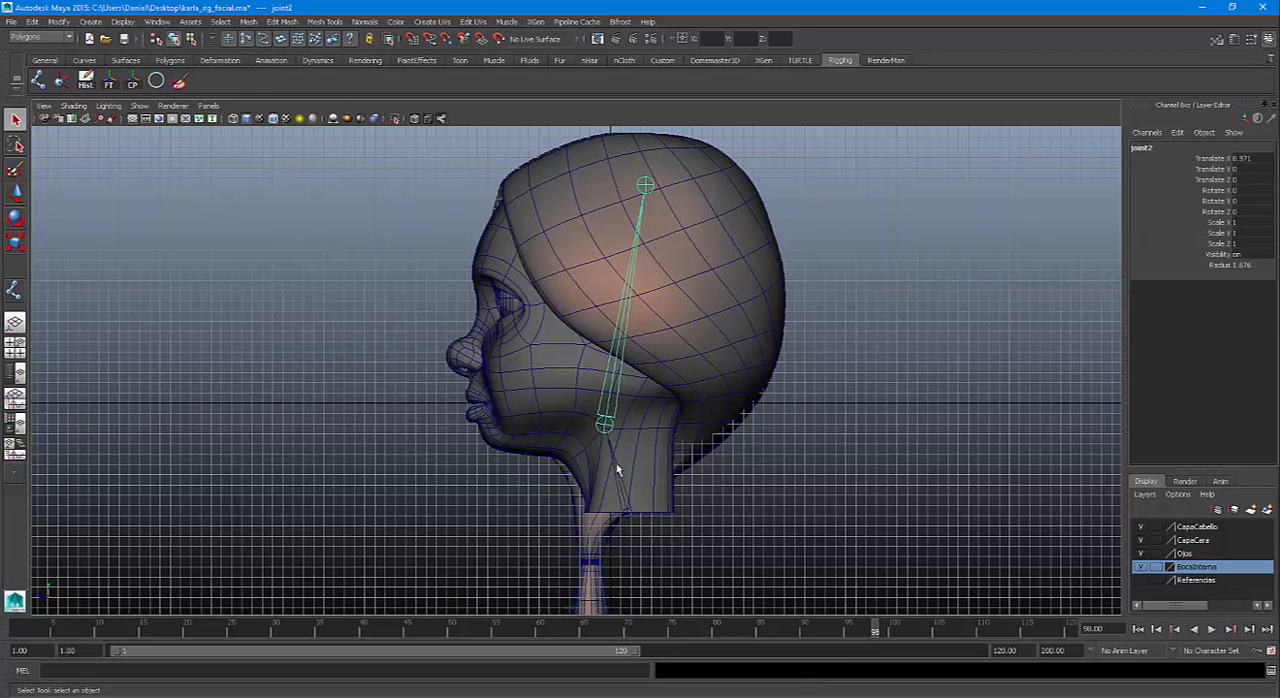
{"action": "left_click", "coordinate": [630, 514]}
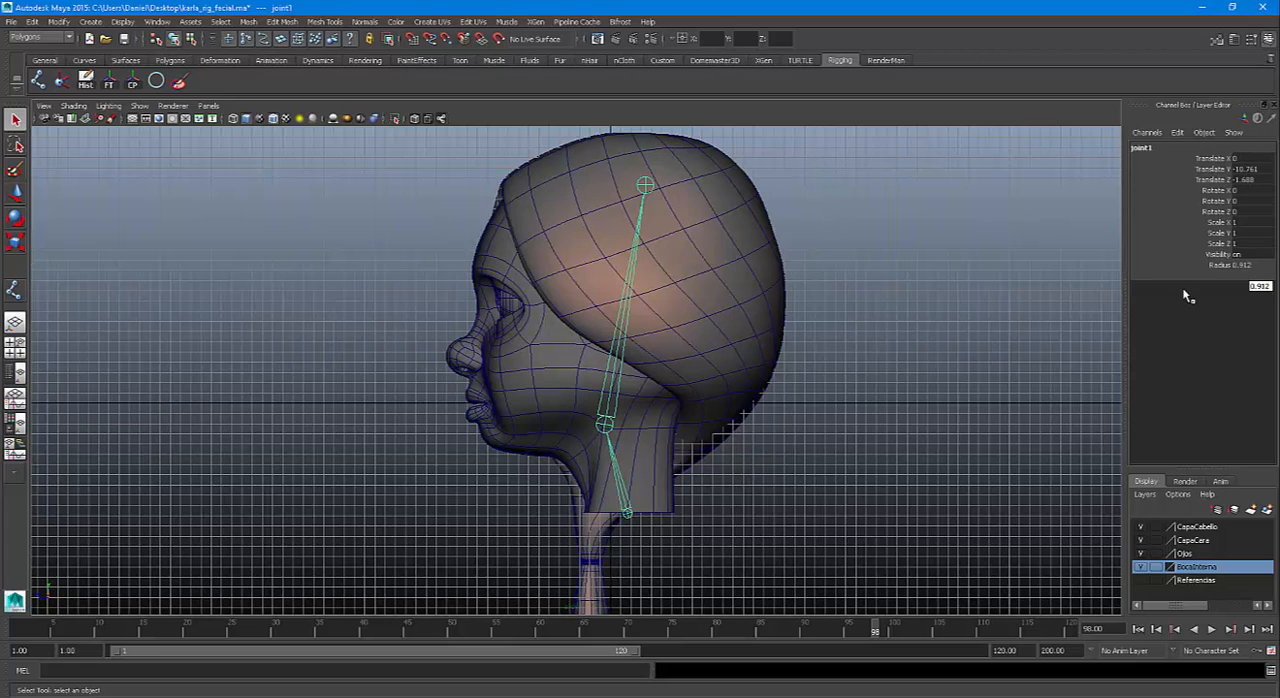
{"action": "left_click", "coordinate": [612, 424]}
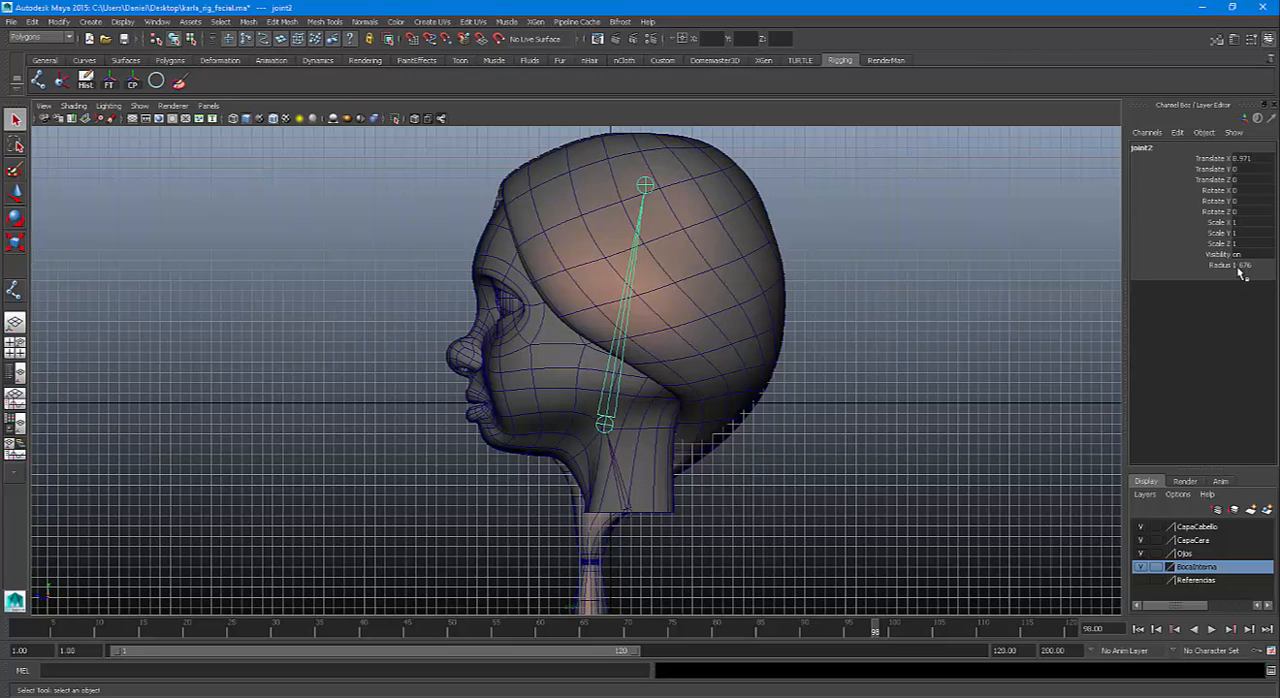
{"action": "left_click", "coordinate": [645, 187]}
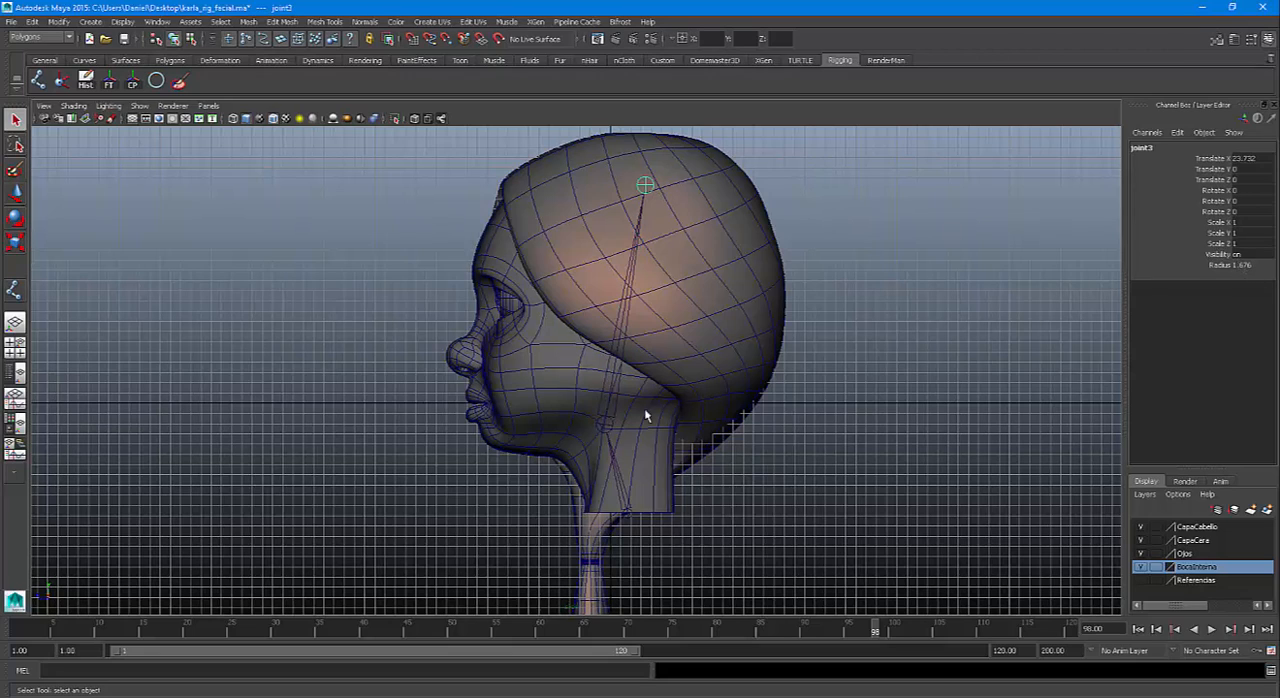
Set the Radius of all three joints in the neck and head chain to 1
{"action": "left_click", "coordinate": [628, 514]}
{"action": "right_click_drag", "start_coordinate": [628, 516], "coordinate": [610, 535]}
{"action": "left_click", "coordinate": [1259, 267]}
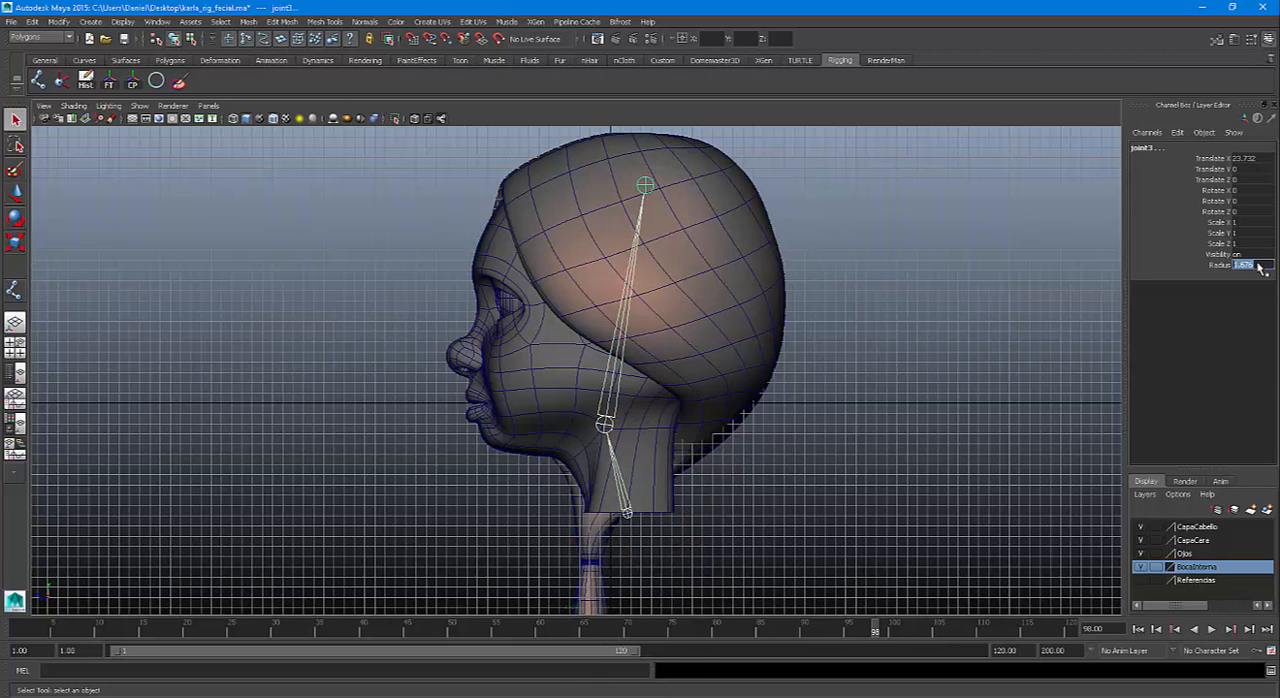
{"action": "type", "text": "1"}
{"action": "key", "text": "Return"}
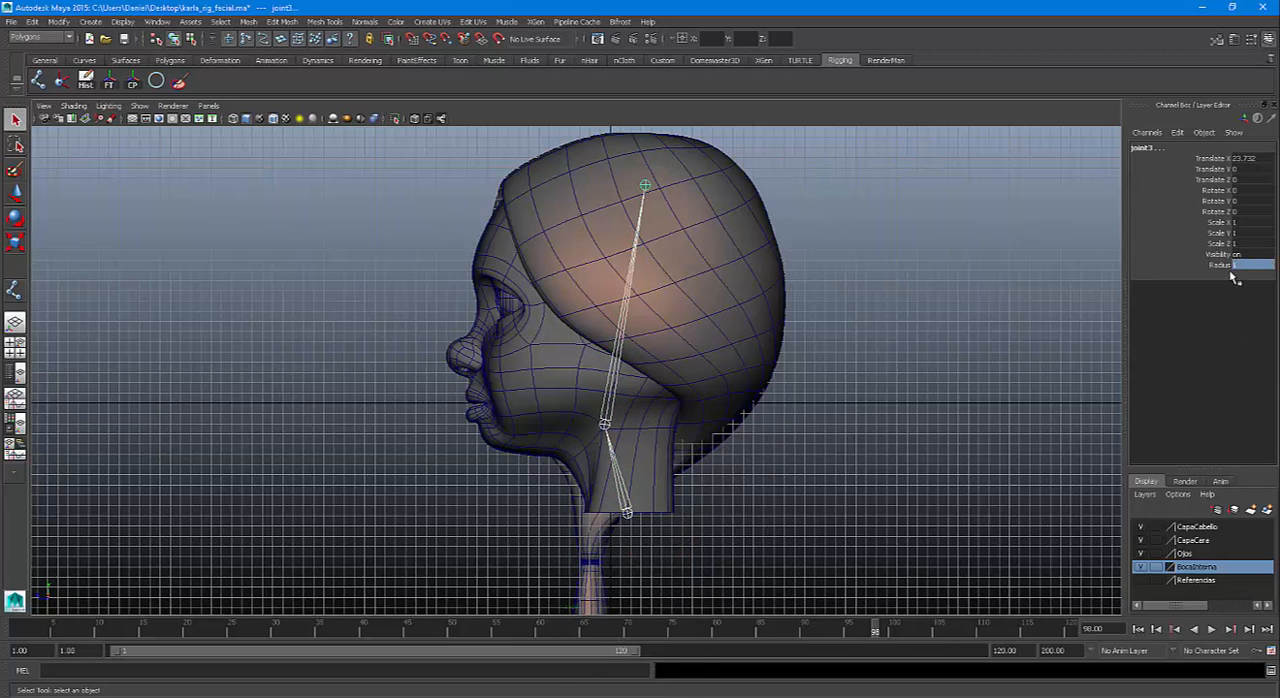
{"action": "left_click", "coordinate": [886, 264]}
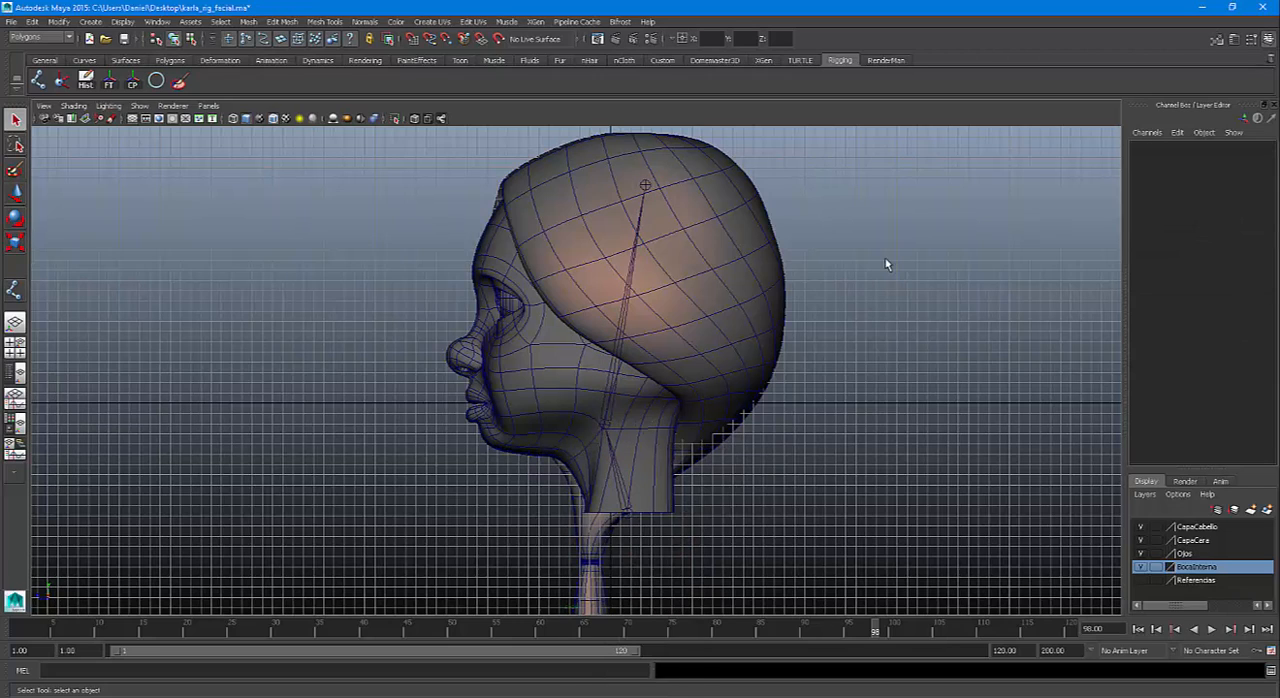
{"action": "left_click", "coordinate": [630, 518]}
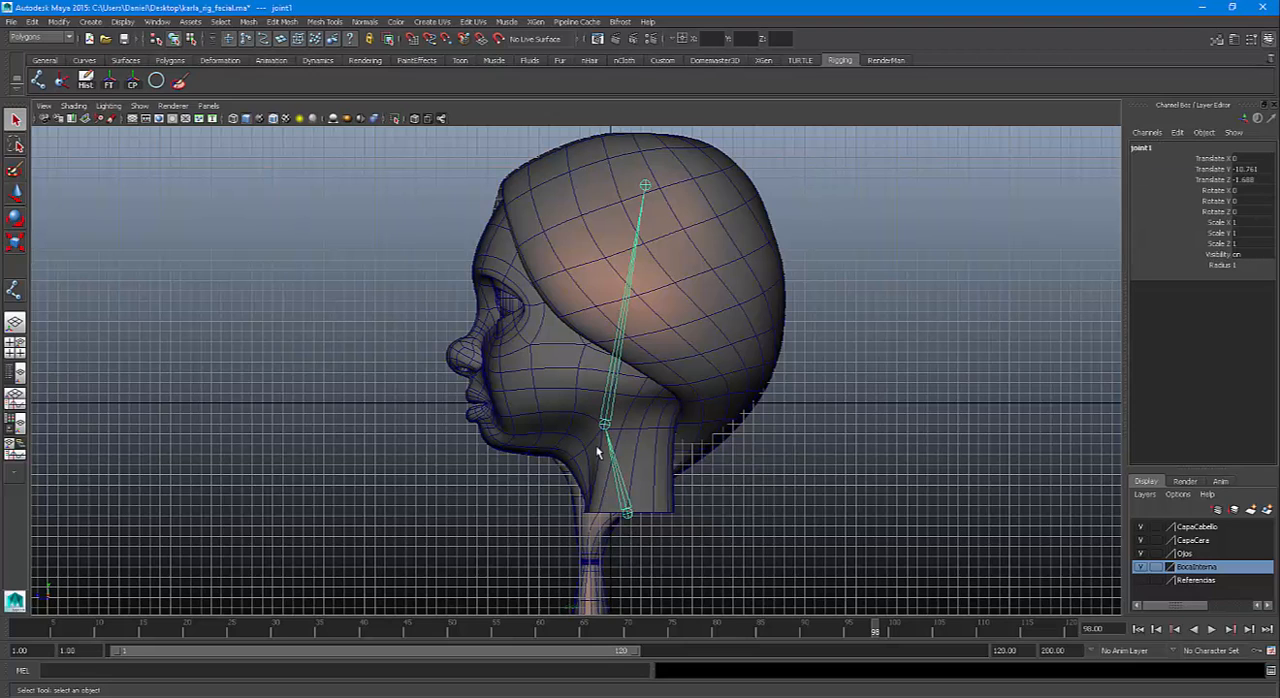
Examine the joint chain's placement inside the head in the front wireframe view and the side view
{"action": "key", "text": "space"}
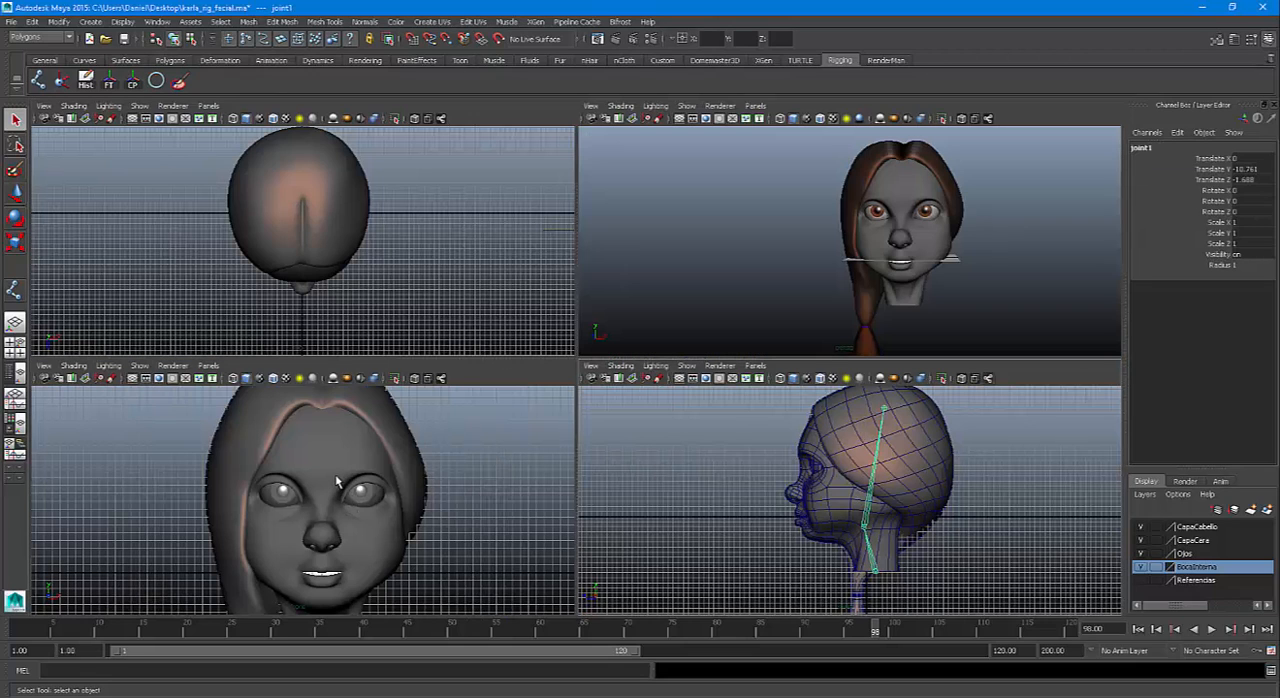
{"action": "key", "text": "4"}
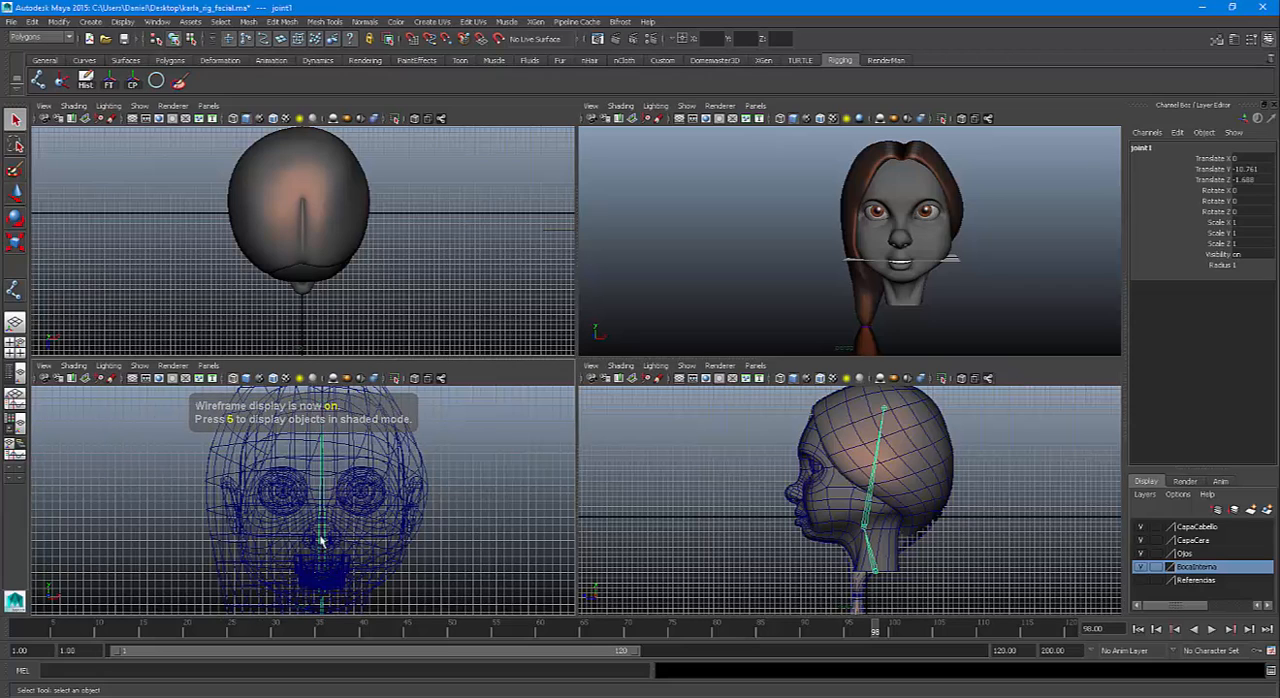
{"action": "key", "text": "5"}
{"action": "key", "text": "5"}
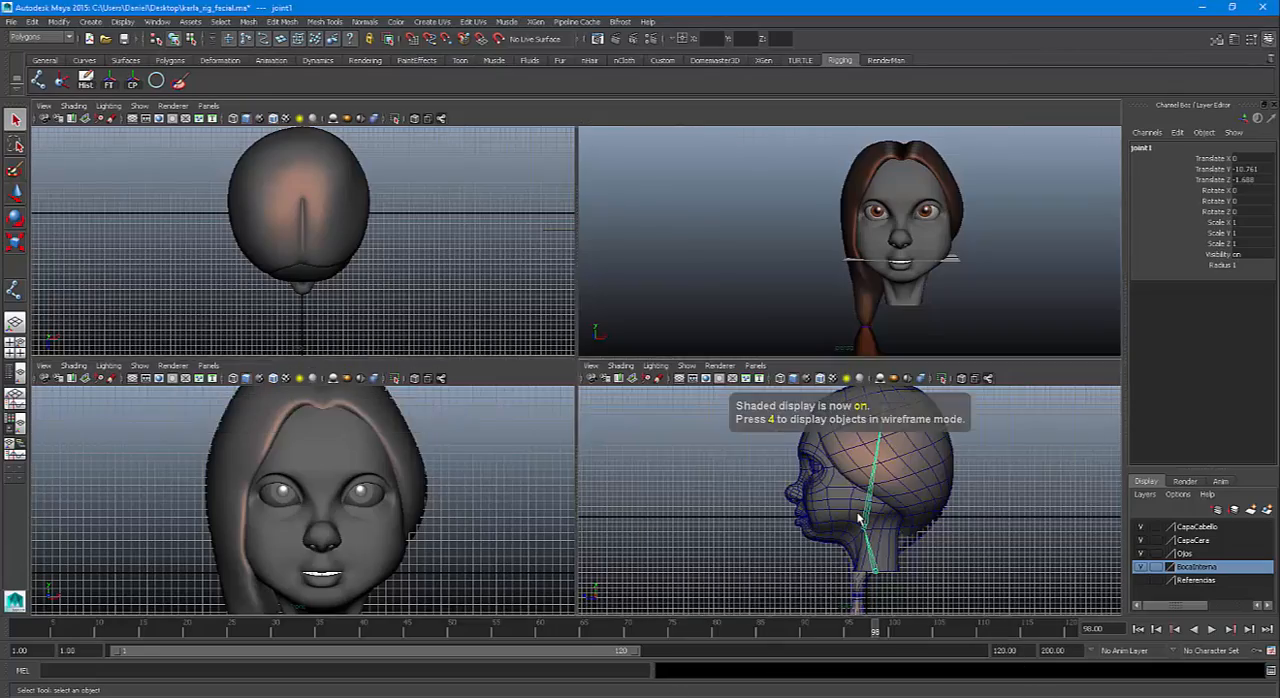
{"action": "key", "text": "space"}
{"action": "scroll", "coordinate": [670, 440], "scroll_direction": "down", "scroll_amount": 1}
{"action": "middle_click_drag", "start_coordinate": [681, 454], "coordinate": [657, 499], "text": "alt"}
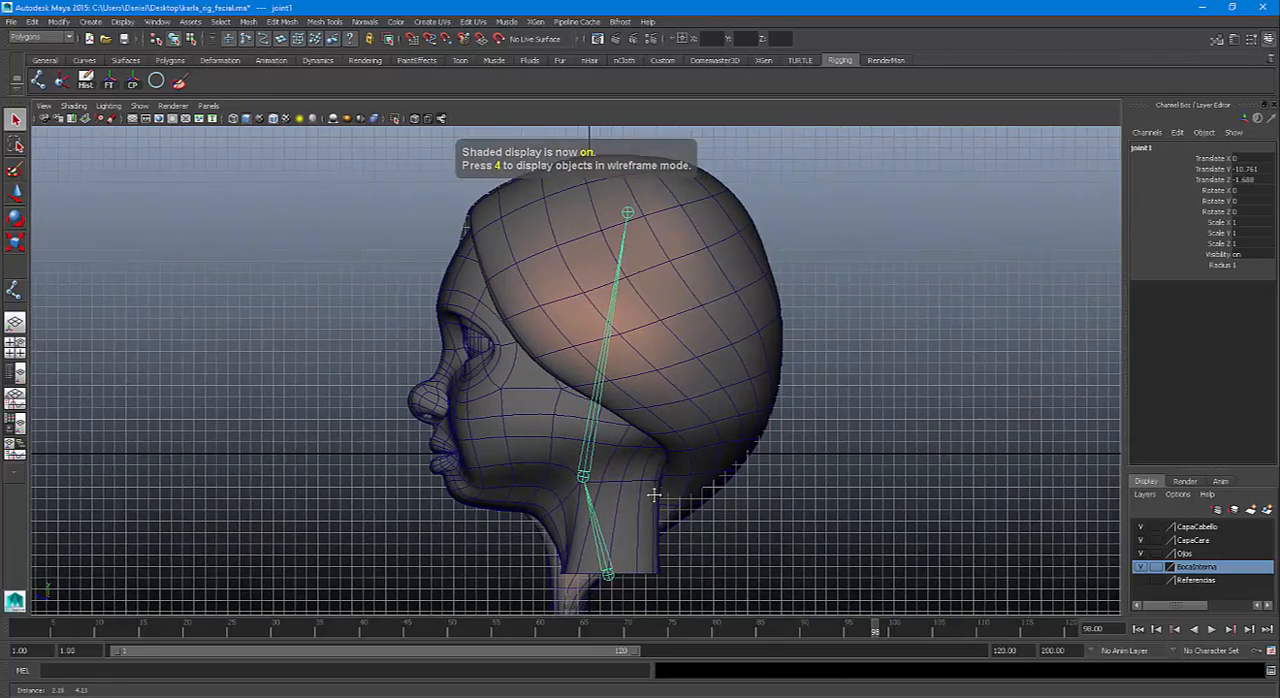
{"action": "right_click_drag", "start_coordinate": [701, 437], "coordinate": [714, 497], "text": "alt"}
{"action": "middle_click_drag", "start_coordinate": [714, 492], "coordinate": [703, 466], "text": "alt"}
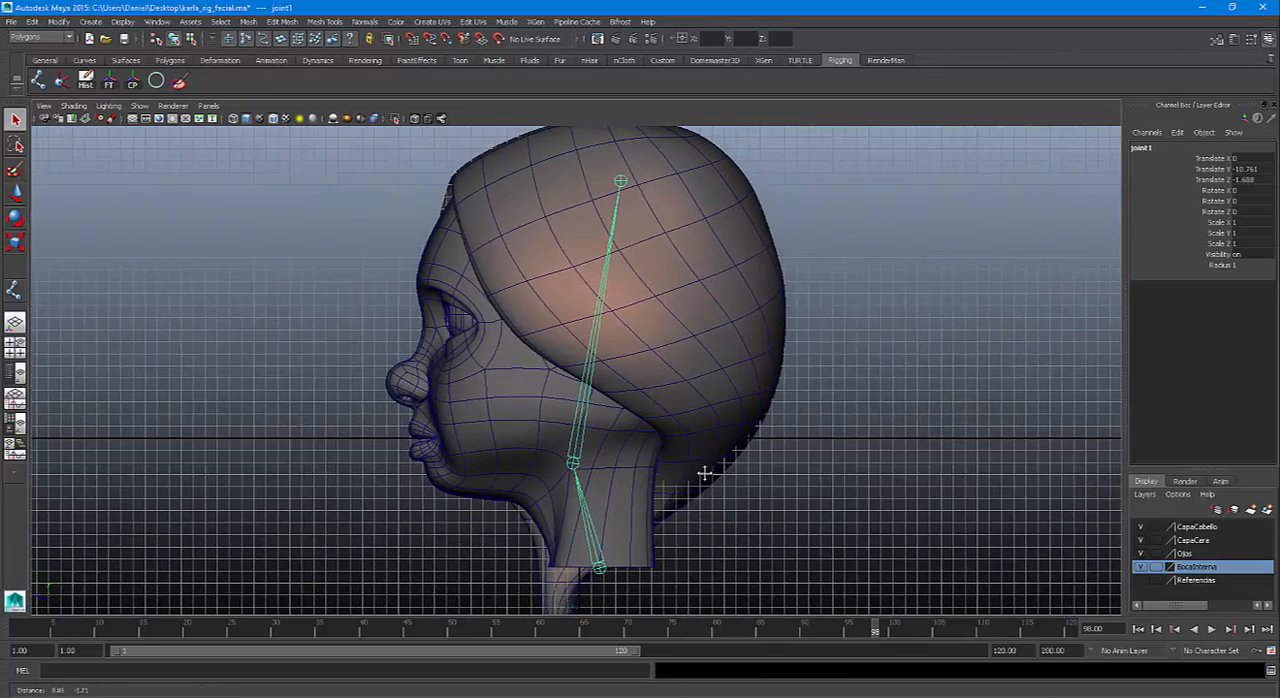
Switch to the Animation menu set and set the IK Handle Tool's current solver to Single-Chain Solver
{"action": "left_click", "coordinate": [62, 84]}
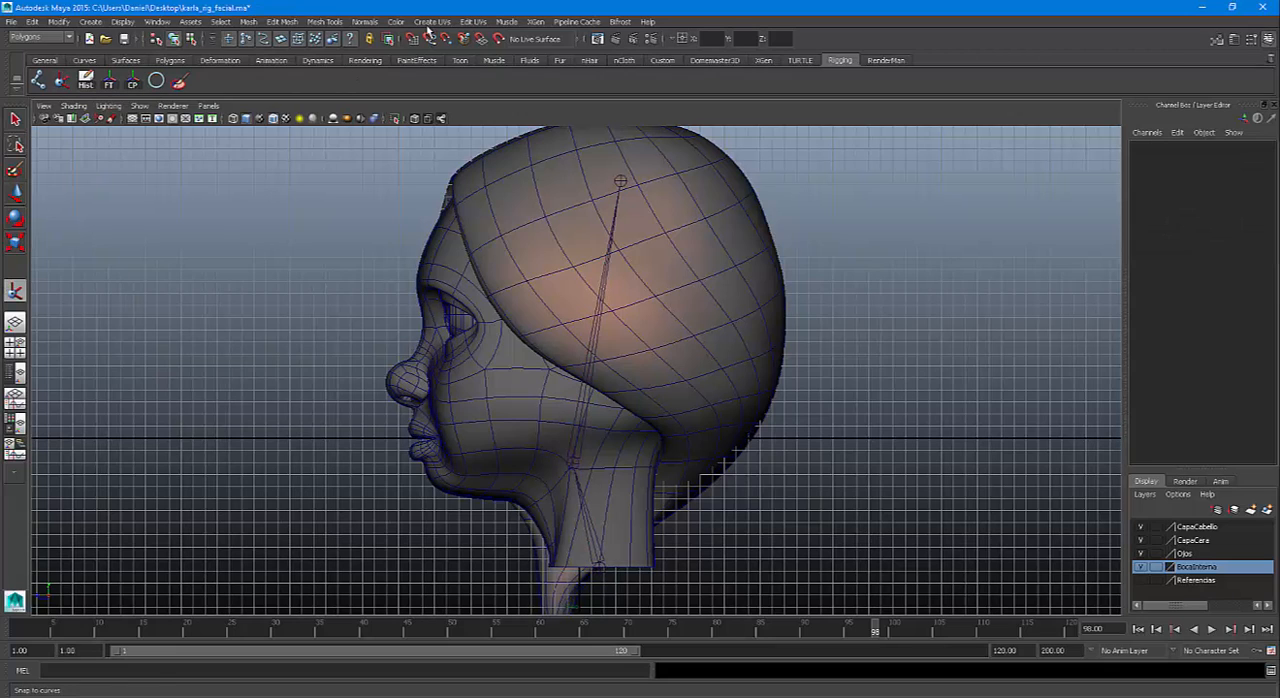
{"action": "left_click", "coordinate": [34, 40]}
{"action": "left_click", "coordinate": [32, 48]}
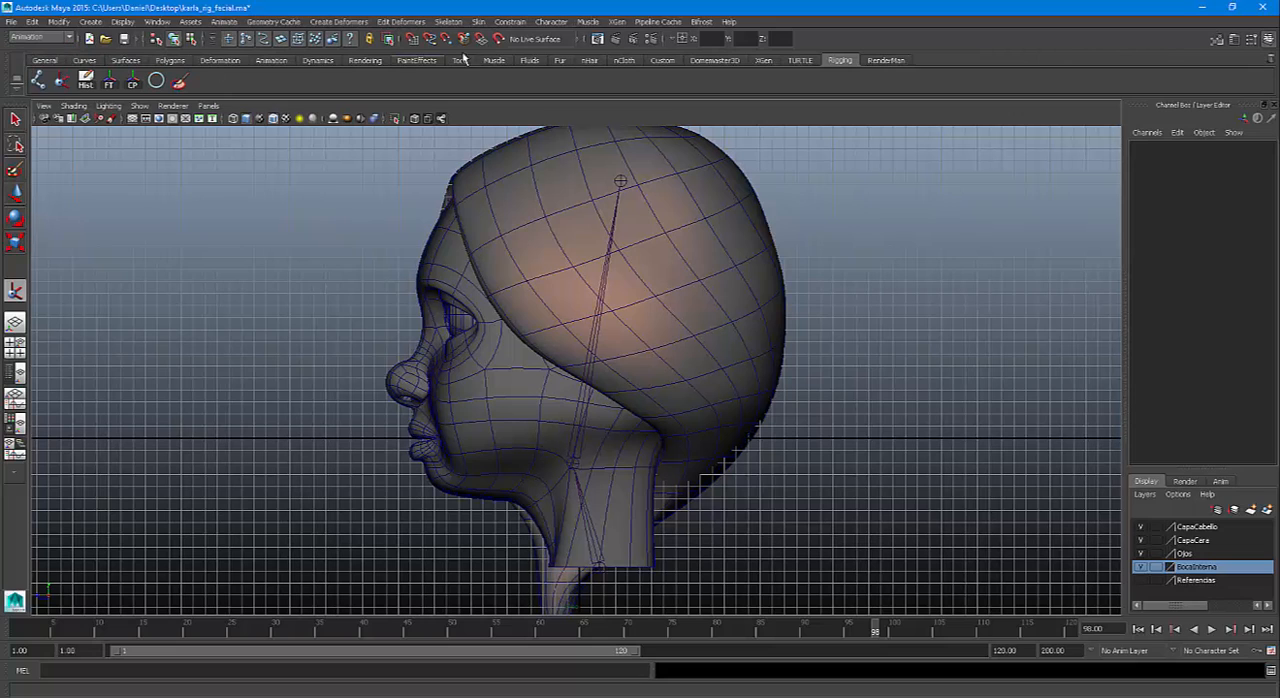
{"action": "left_click", "coordinate": [448, 21]}
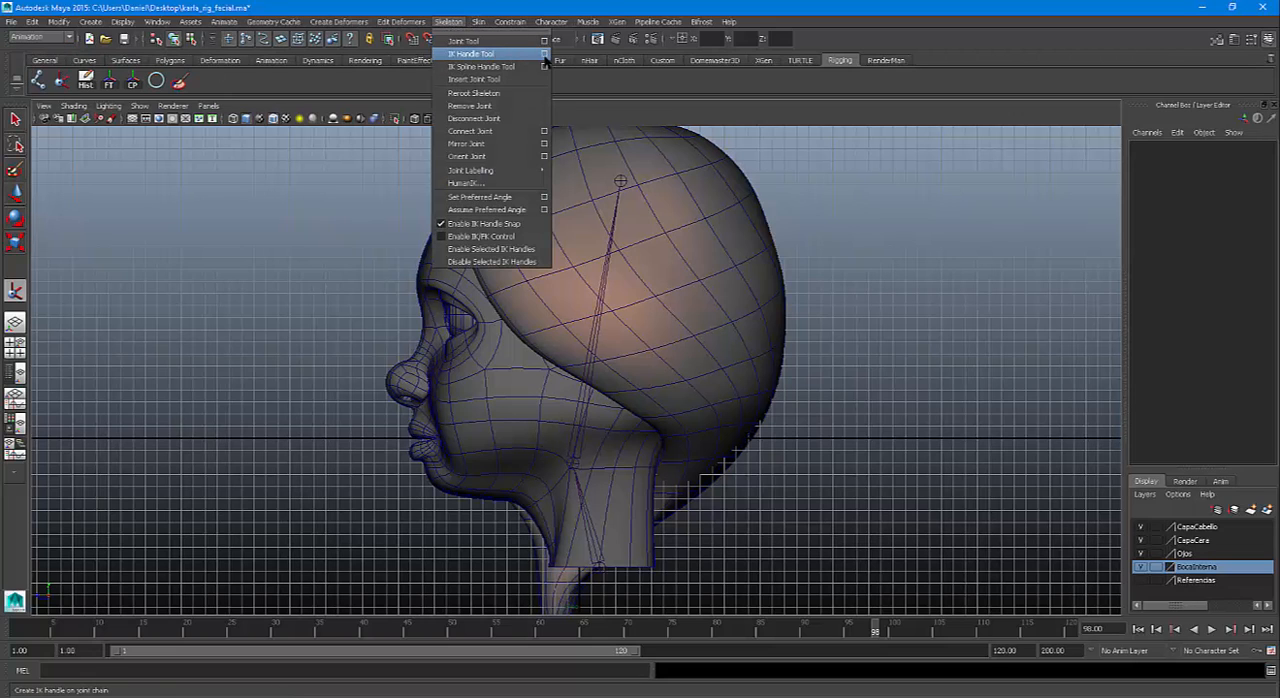
{"action": "left_click", "coordinate": [544, 55]}
{"action": "left_click", "coordinate": [166, 160]}
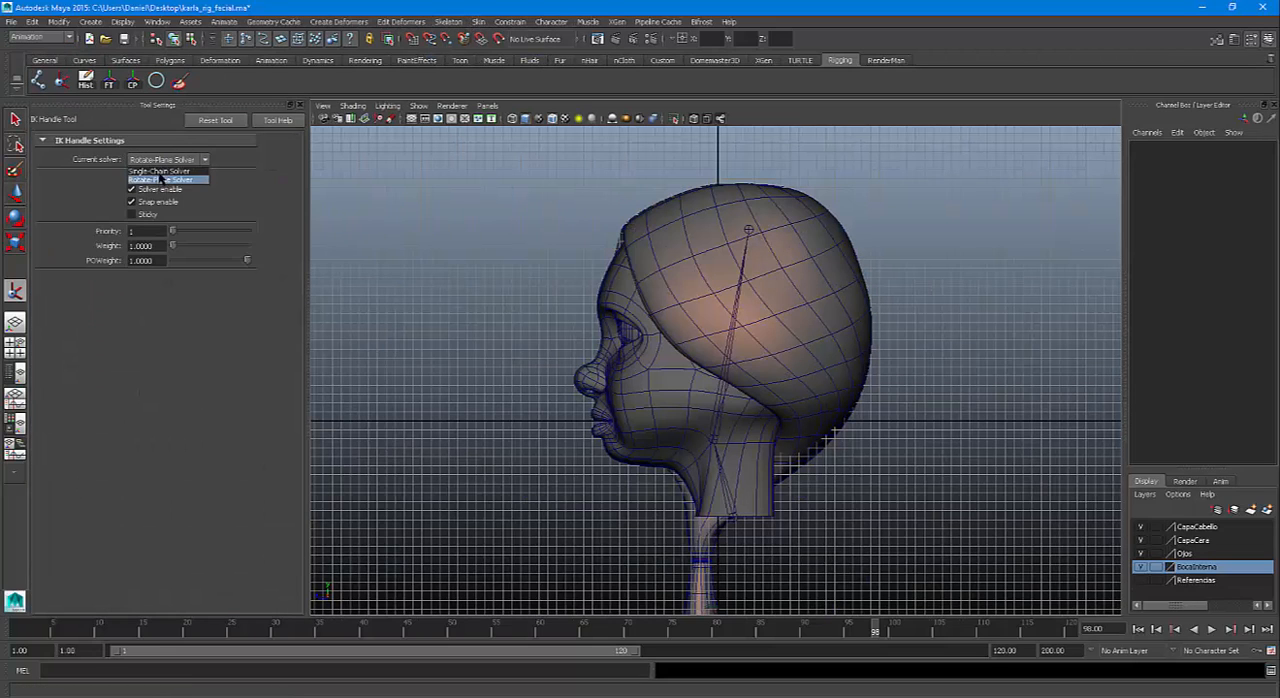
{"action": "left_click", "coordinate": [160, 172]}
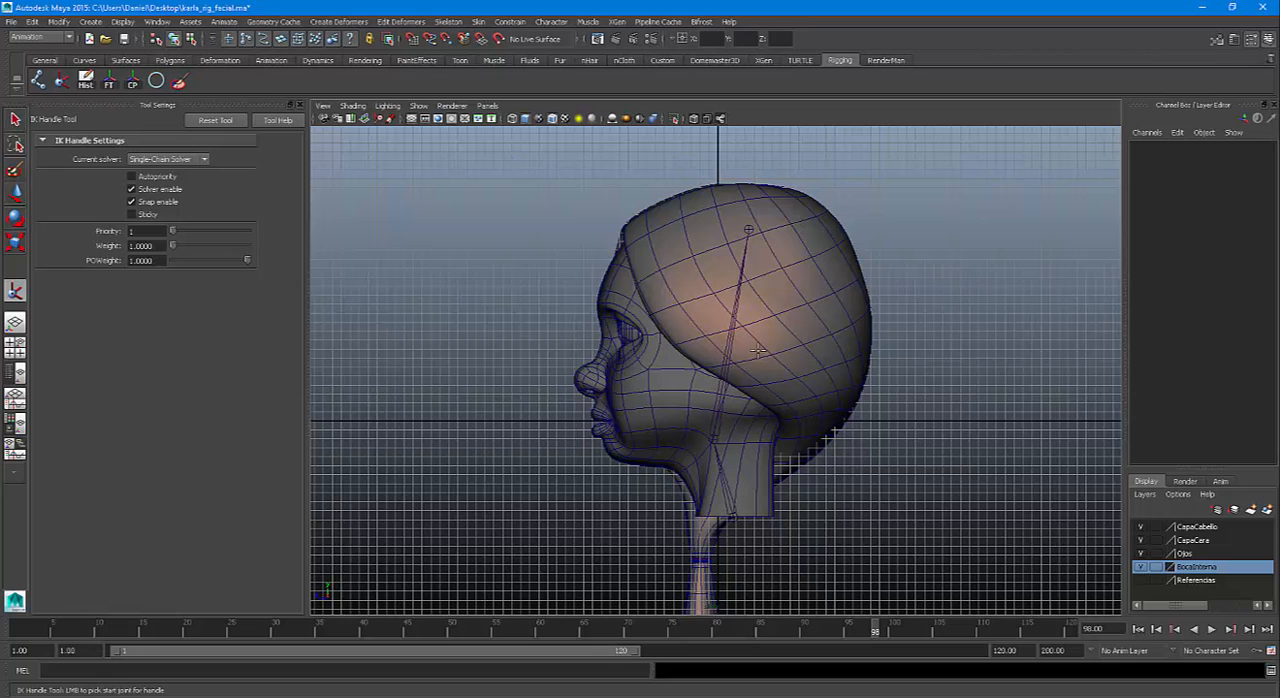
{"action": "left_click", "coordinate": [300, 104]}
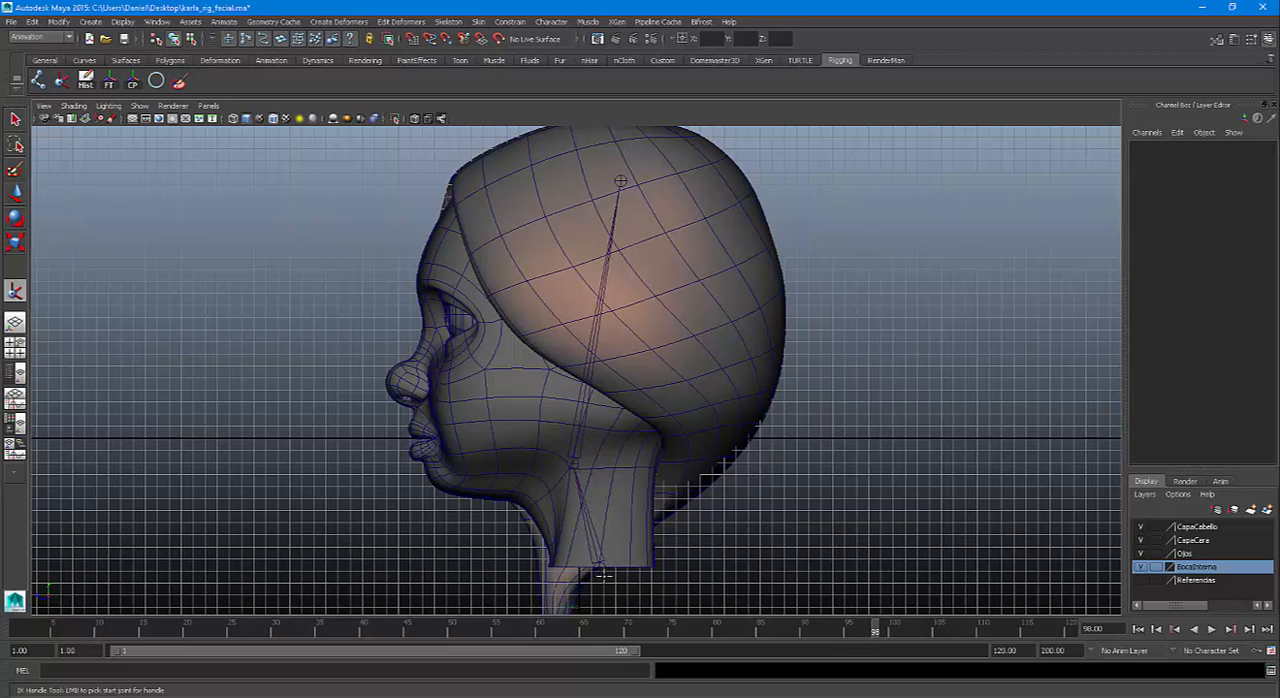
Create an IK handle from the neck-base joint to the middle joint at the base of the head
{"action": "left_click", "coordinate": [600, 568]}
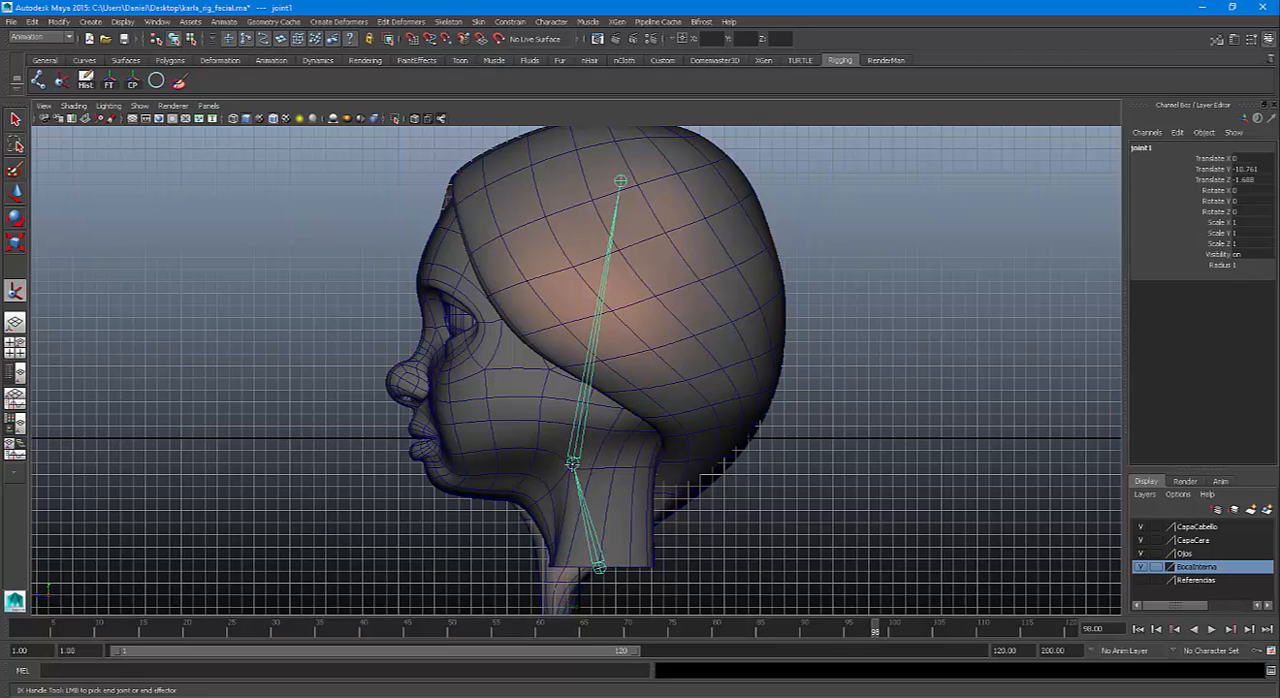
{"action": "left_click", "coordinate": [598, 566]}
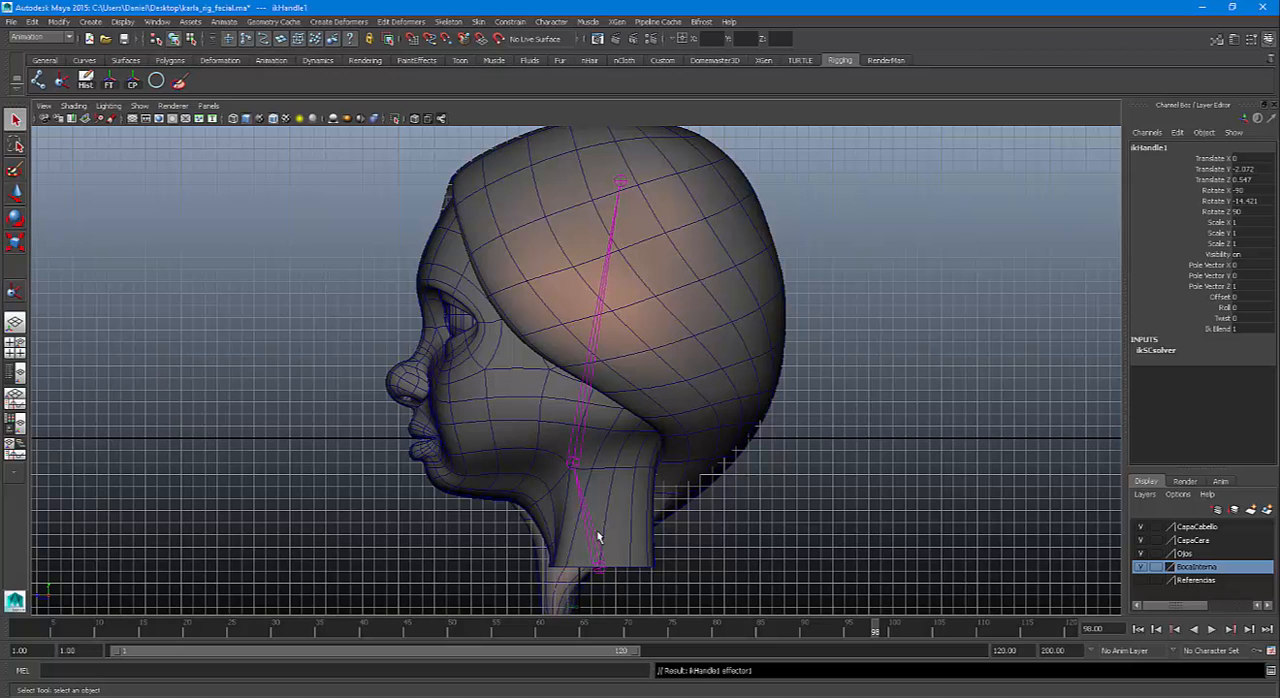
{"action": "key", "text": "space"}
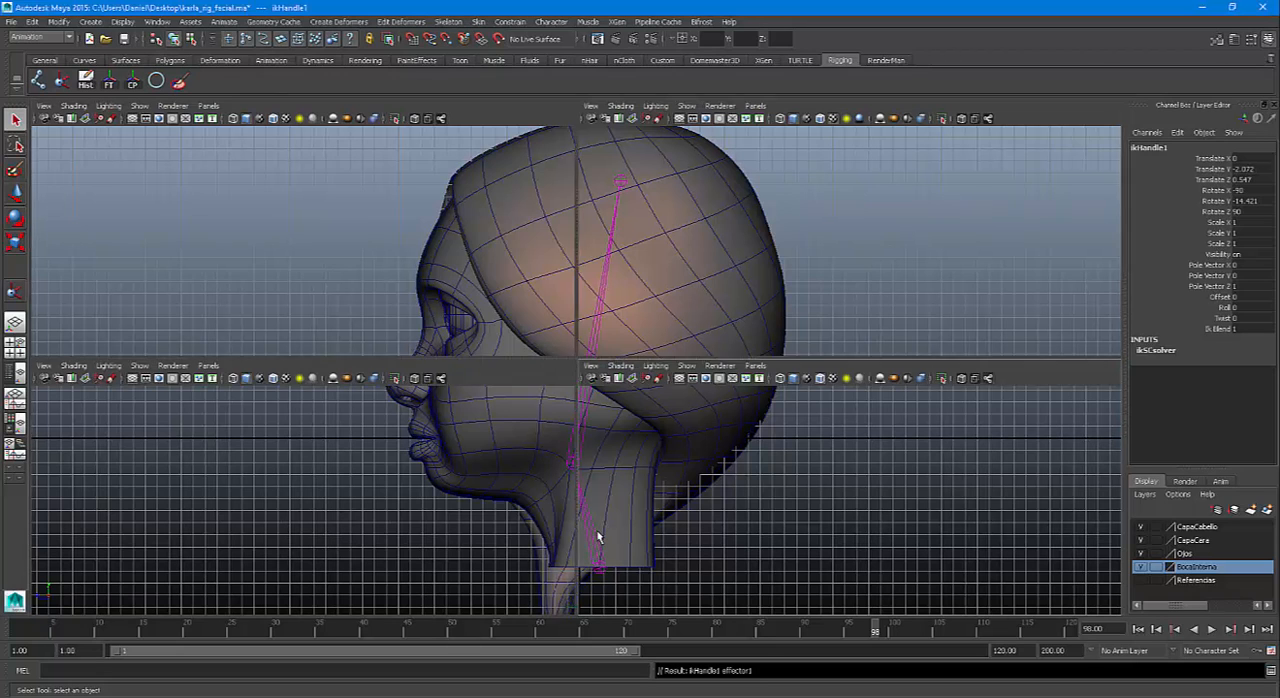
{"action": "key", "text": "space"}
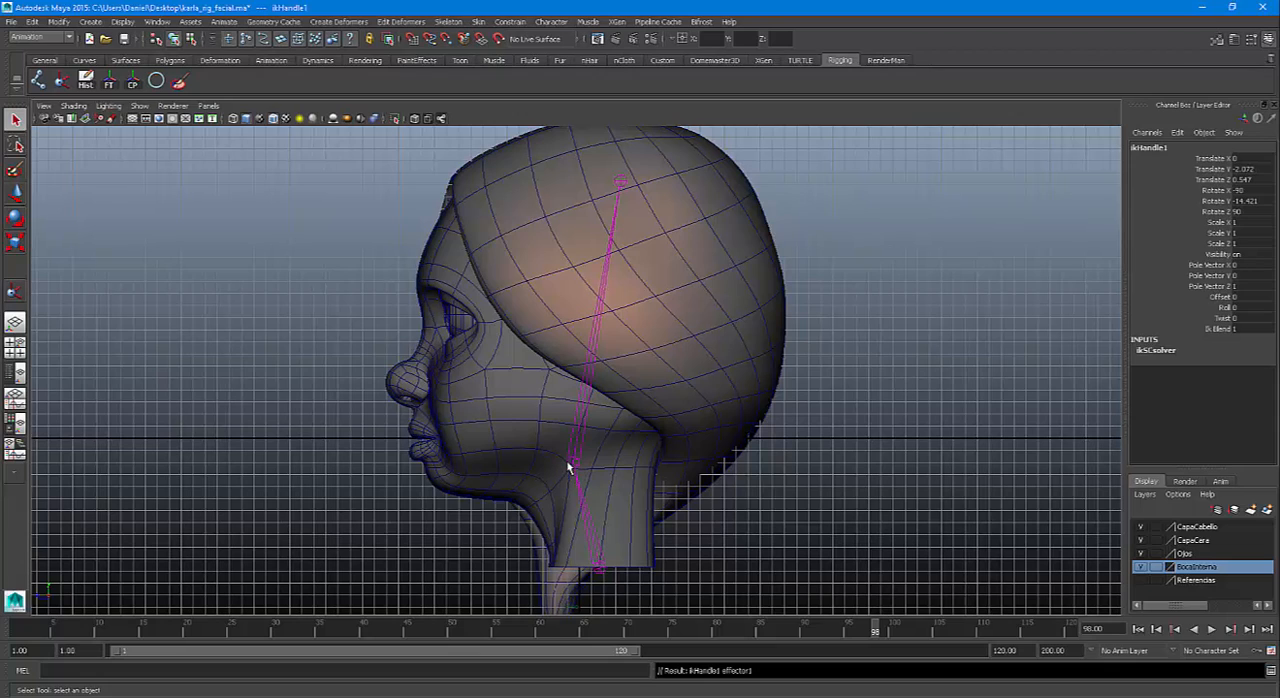
Set the IK handle display size to 2
{"action": "left_click", "coordinate": [80, 107]}
{"action": "left_click", "coordinate": [101, 28]}
{"action": "left_click", "coordinate": [122, 22]}
{"action": "mouse_move", "coordinate": [154, 187]}
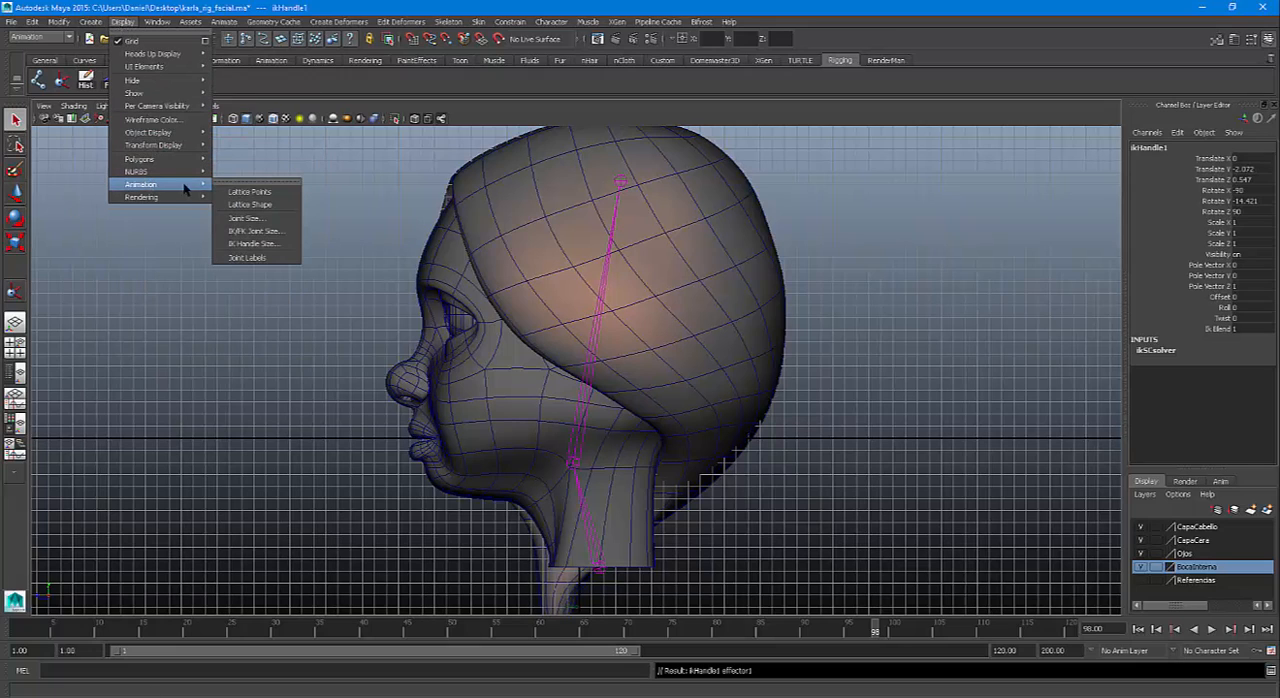
{"action": "left_click", "coordinate": [254, 245]}
{"action": "double_click", "coordinate": [472, 275]}
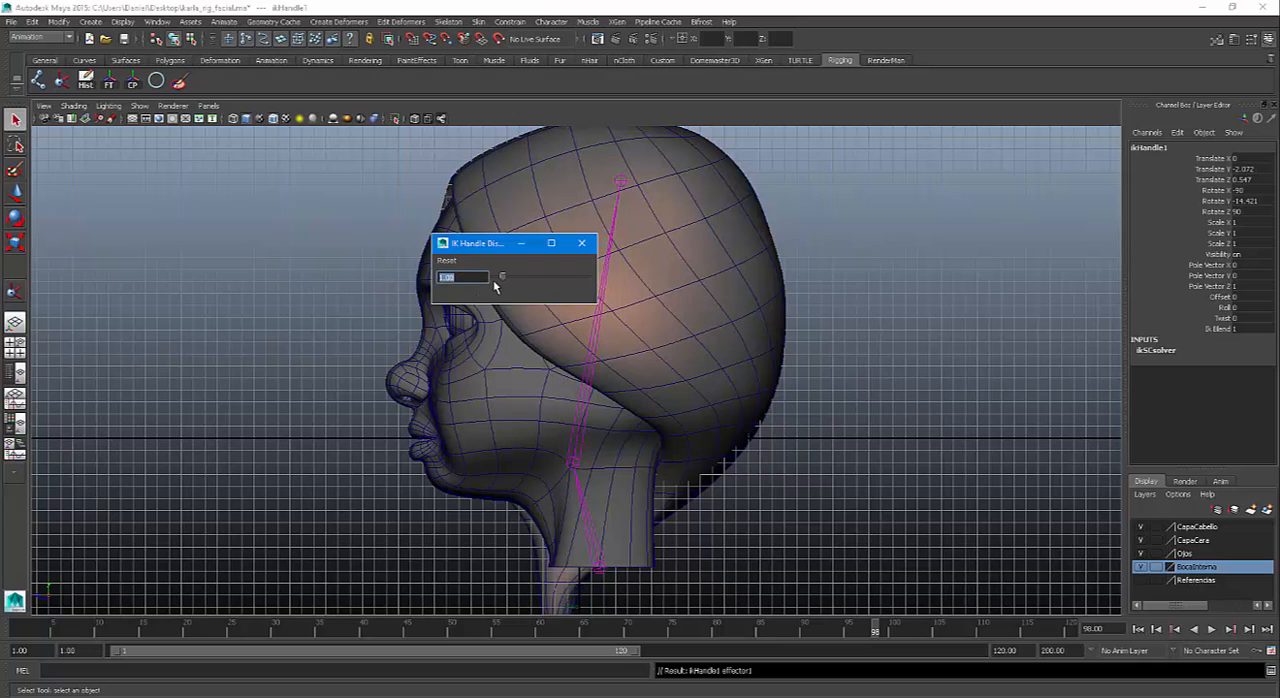
{"action": "mouse_move", "coordinate": [502, 281]}
{"action": "left_mouse_down"}
{"action": "mouse_move", "coordinate": [597, 286]}
{"action": "mouse_move", "coordinate": [520, 279]}
{"action": "left_mouse_up"}
{"action": "left_click", "coordinate": [139, 106]}
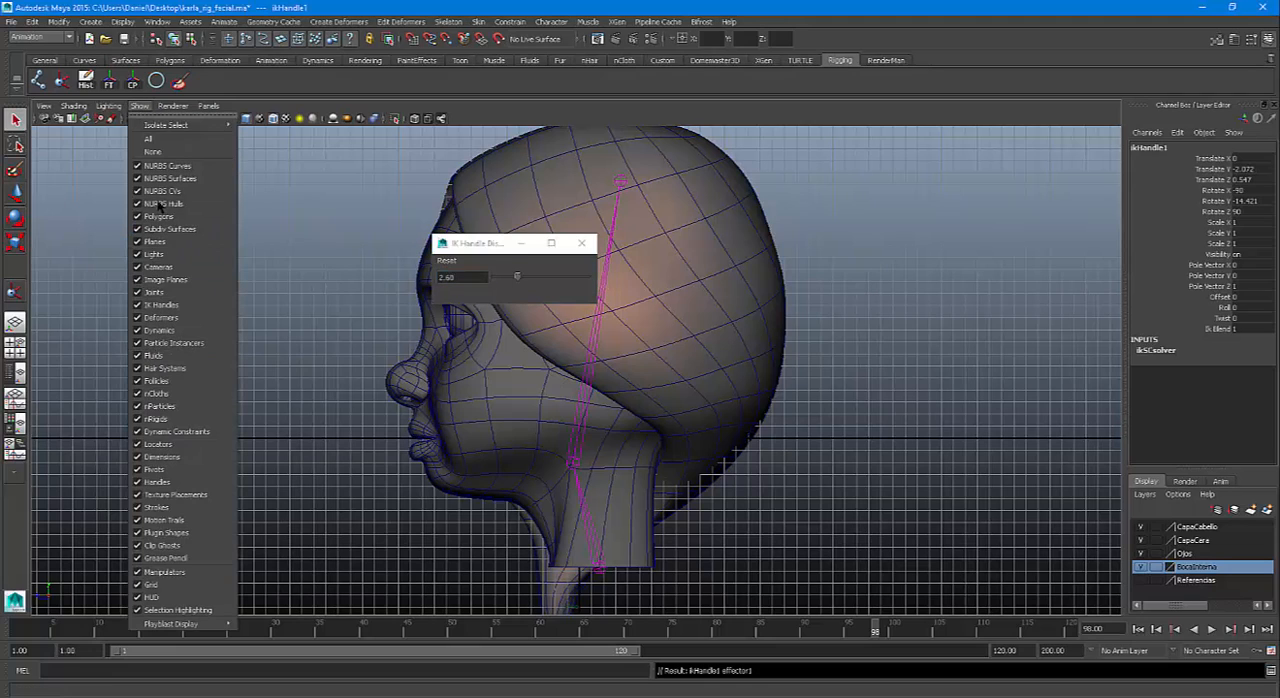
{"action": "left_click", "coordinate": [141, 108]}
{"action": "left_click_drag", "start_coordinate": [481, 277], "coordinate": [322, 267]}
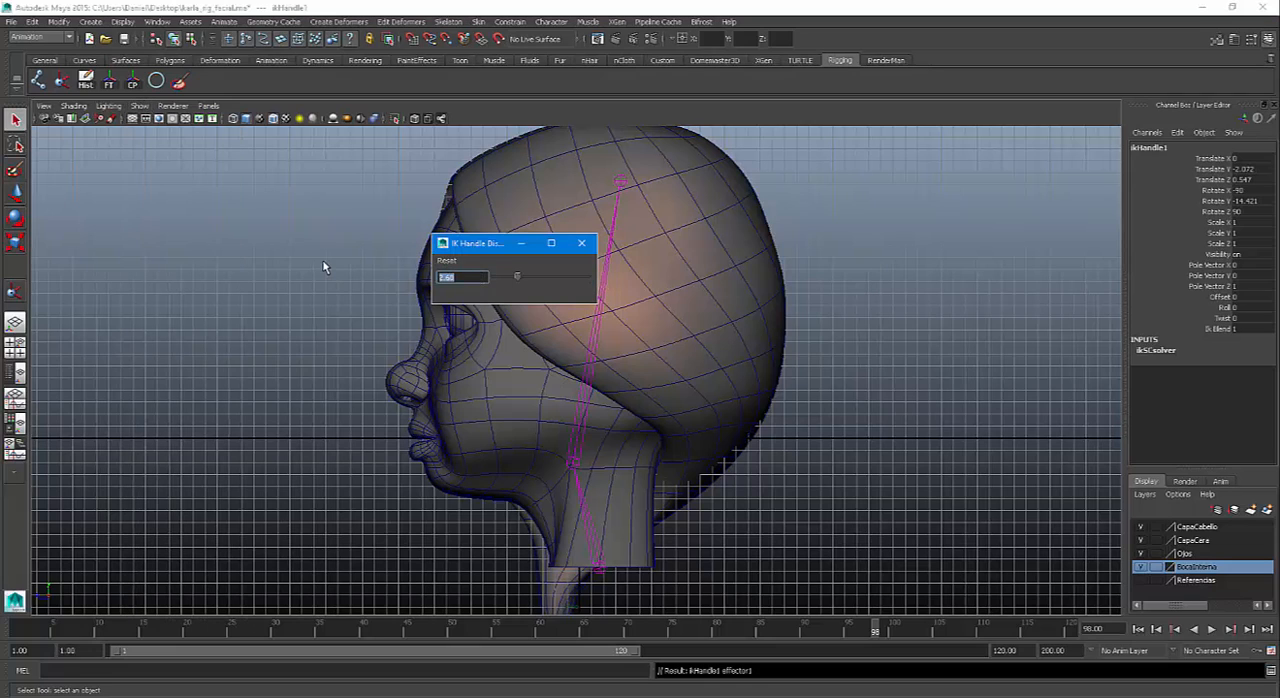
{"action": "type", "text": "2"}
{"action": "key", "text": "Return"}
{"action": "left_click", "coordinate": [581, 243]}
Rename the neck's IK handle as IKCabeza
{"action": "key", "text": "space"}
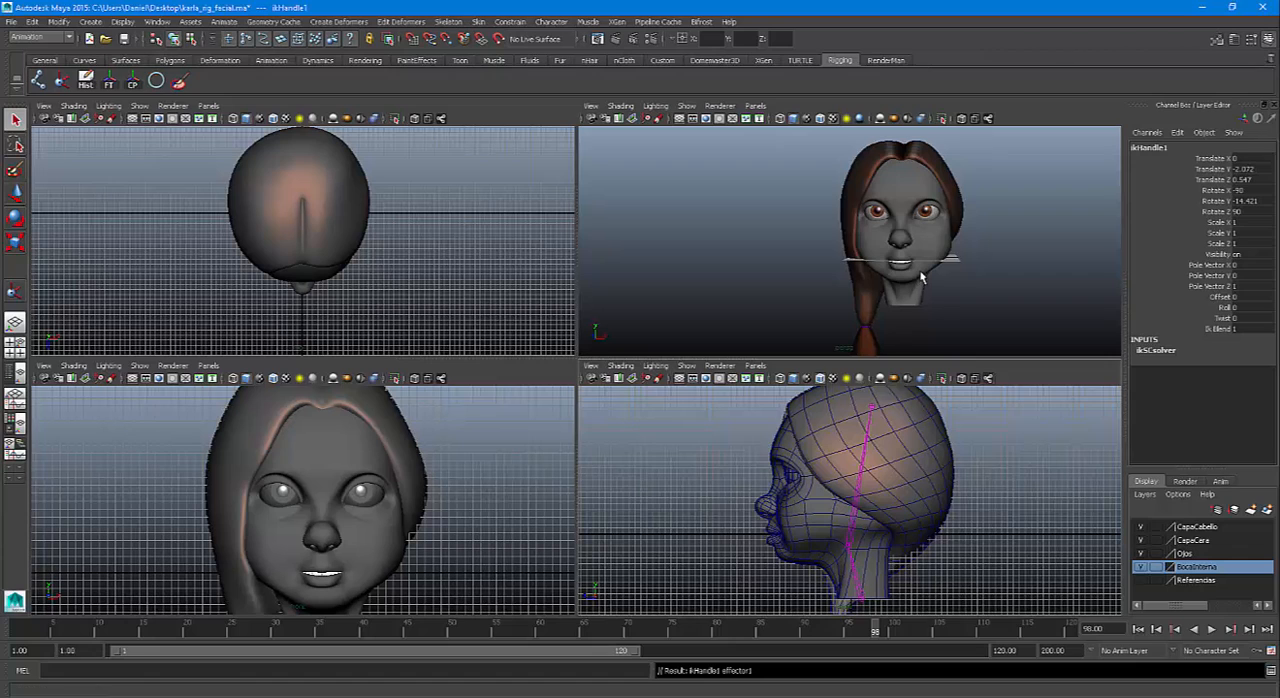
{"action": "left_click_drag", "start_coordinate": [920, 276], "coordinate": [870, 232], "text": "alt"}
{"action": "right_click_drag", "start_coordinate": [940, 310], "coordinate": [934, 320], "text": "alt"}
{"action": "left_click_drag", "start_coordinate": [933, 320], "coordinate": [900, 206], "text": "alt"}
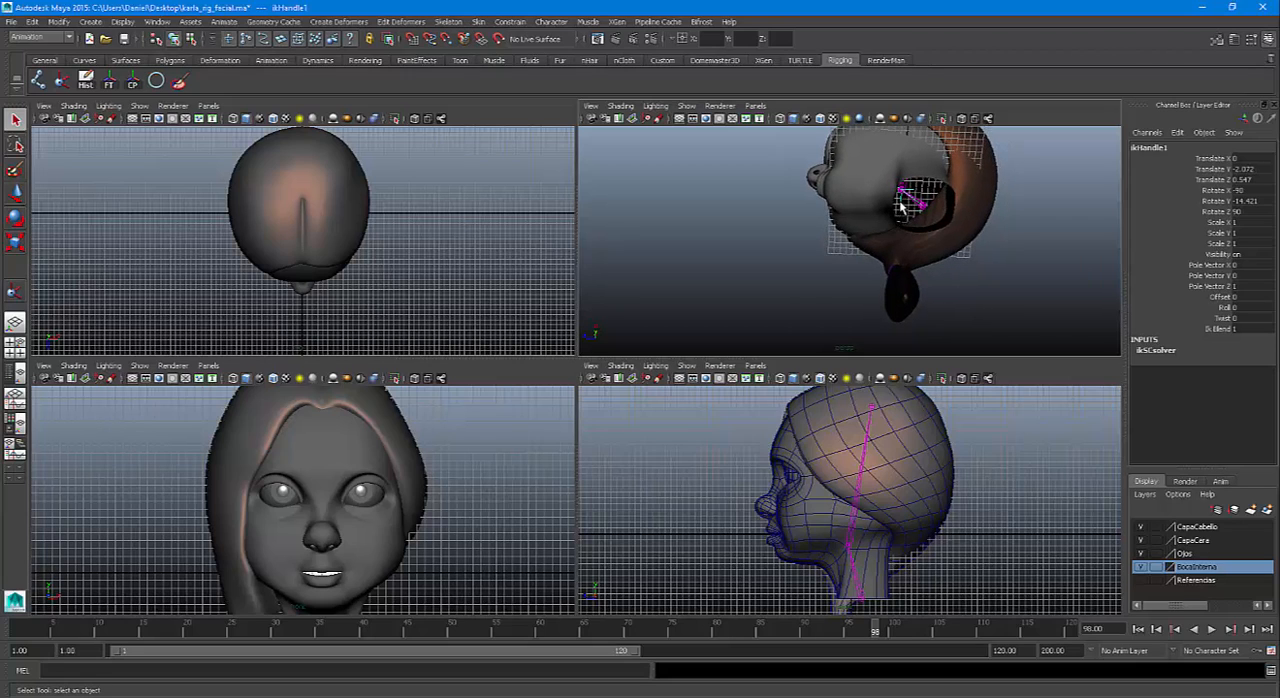
{"action": "left_click", "coordinate": [157, 21]}
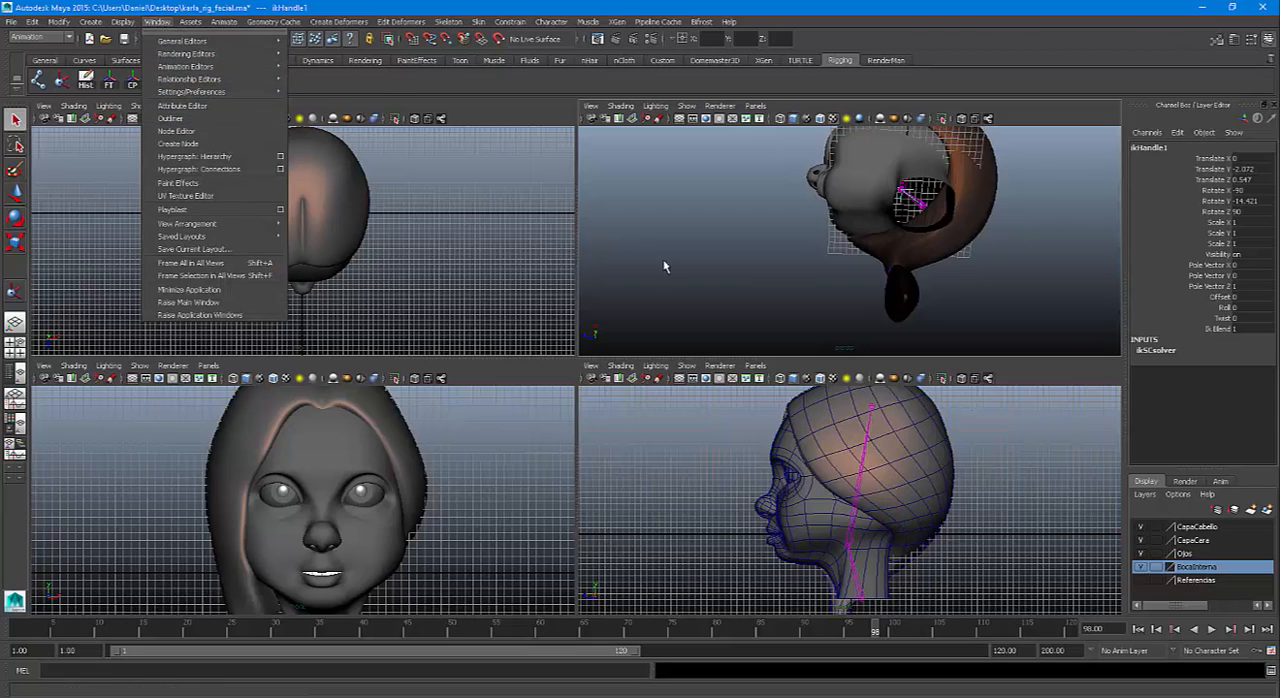
{"action": "left_click", "coordinate": [978, 12]}
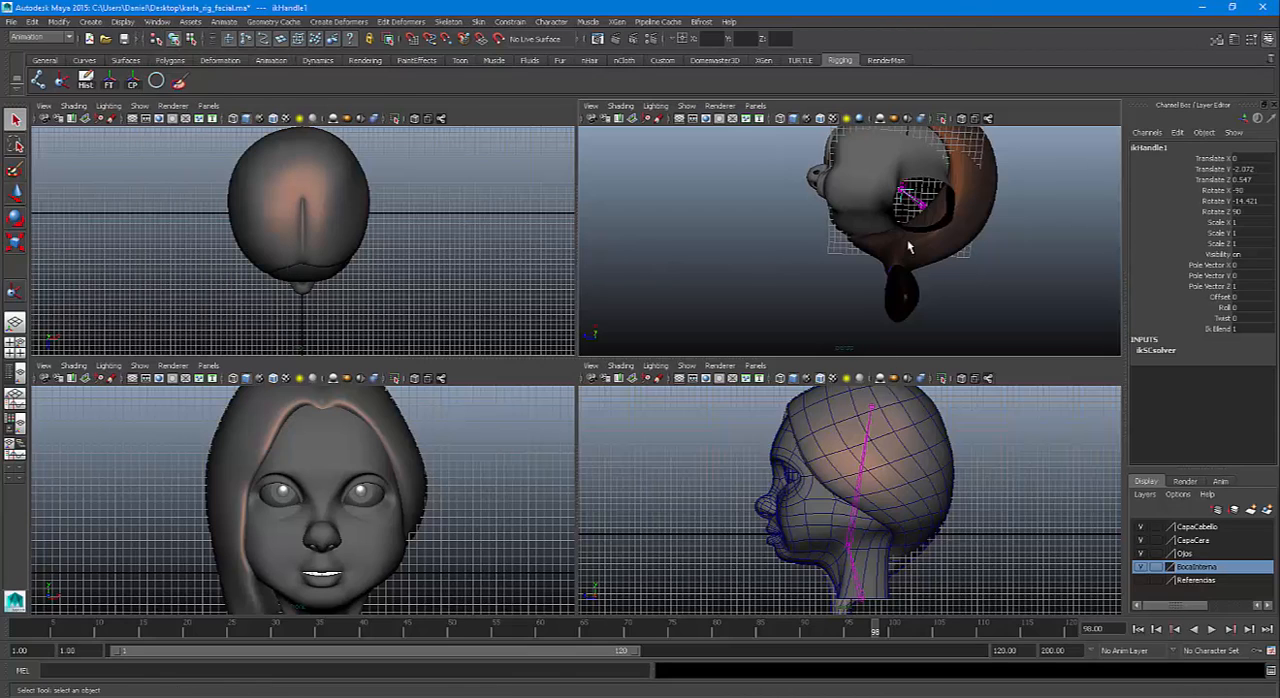
{"action": "double_click", "coordinate": [1145, 148]}
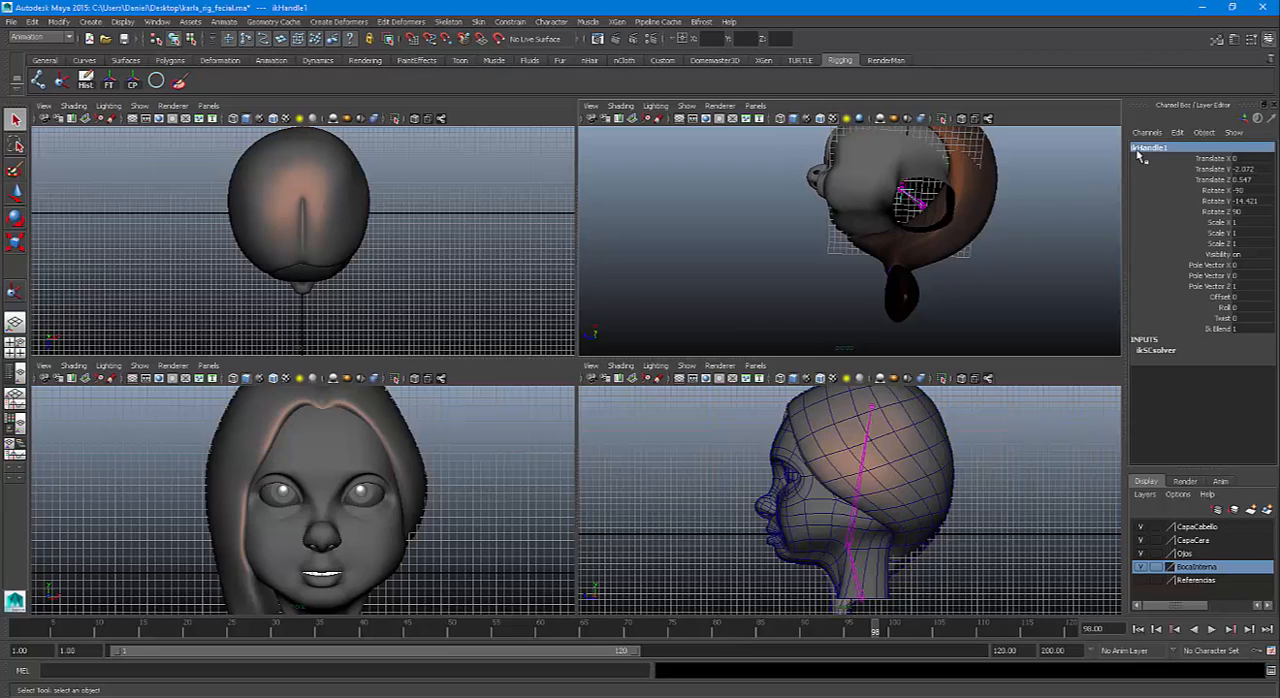
{"action": "type", "text": "IkCabe"}
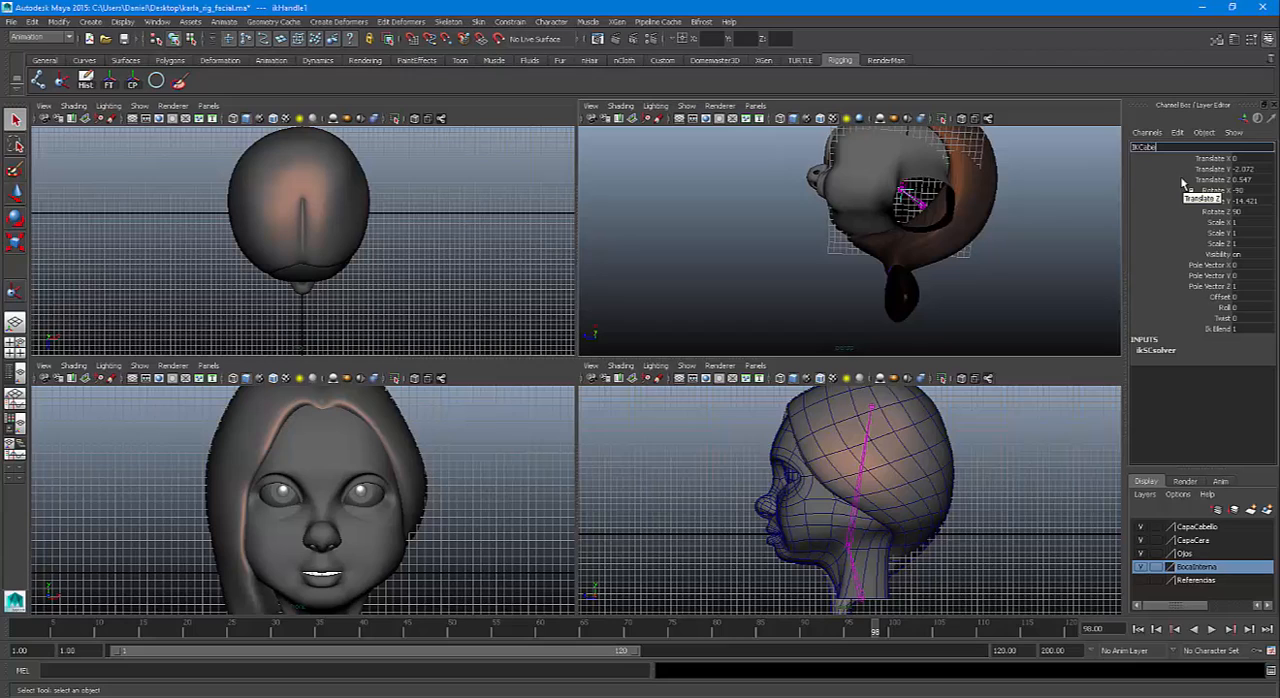
{"action": "type", "text": "za"}
{"action": "key", "text": "Return"}
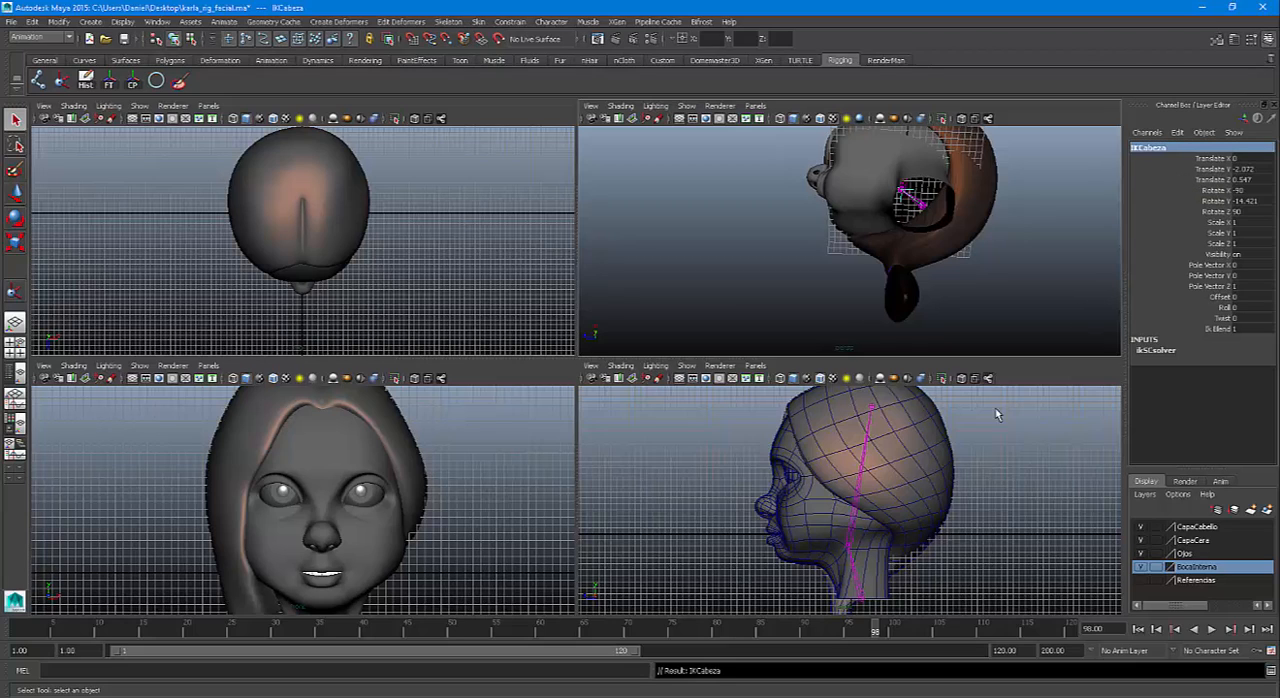
Turn on X-Ray Joints in the perspective view so the joint chain shows through the head
{"action": "mouse_move", "coordinate": [935, 230]}
{"action": "left_mouse_down", "text": "alt"}
{"action": "mouse_move", "coordinate": [912, 285]}
{"action": "mouse_move", "coordinate": [905, 265]}
{"action": "left_mouse_up", "text": "alt"}
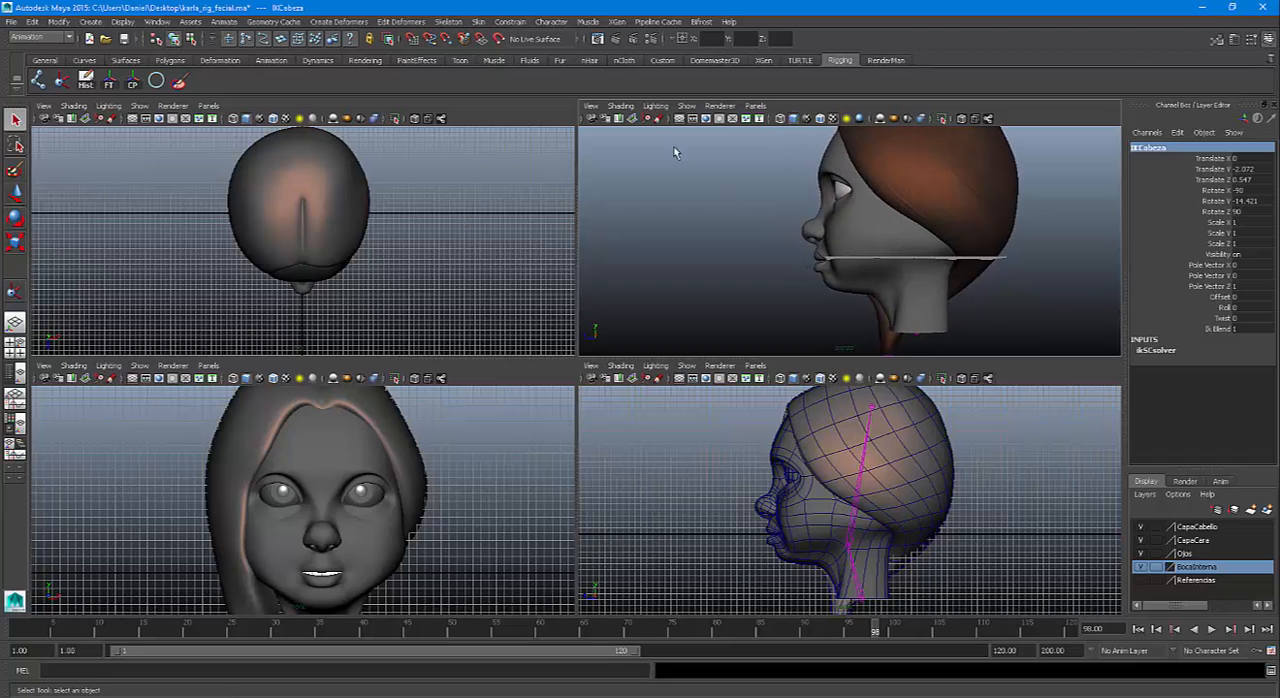
{"action": "left_click", "coordinate": [614, 107]}
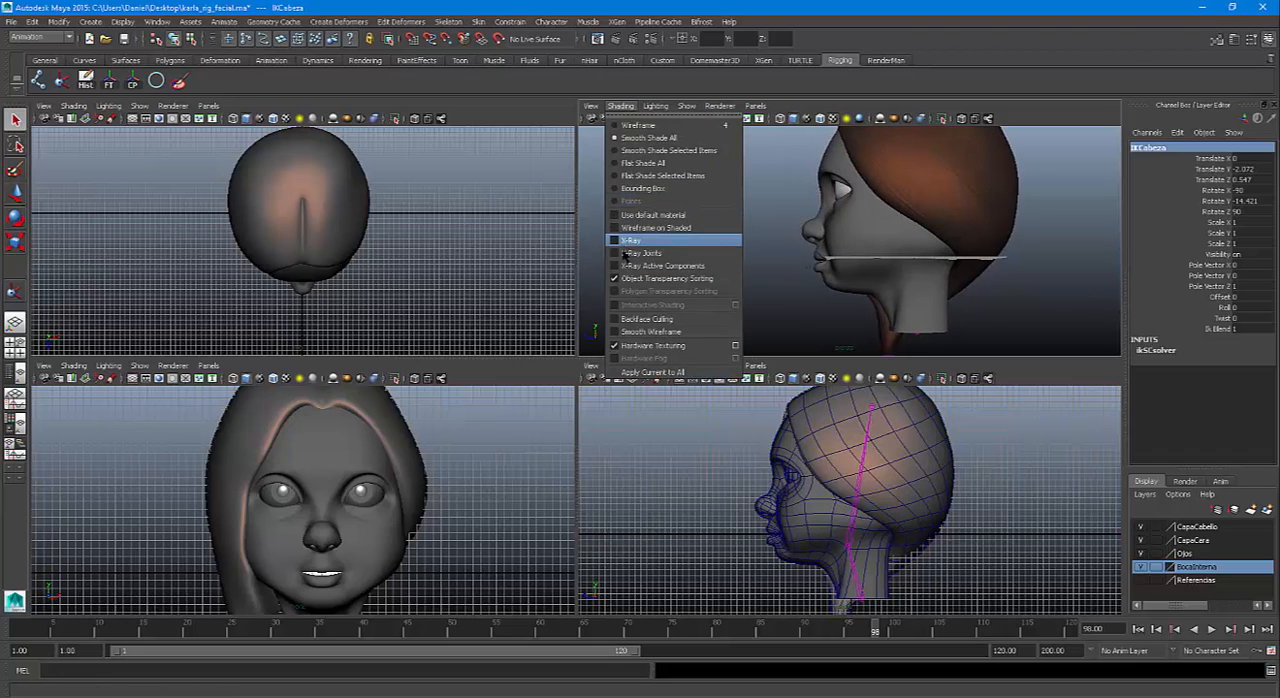
{"action": "left_click", "coordinate": [625, 254]}
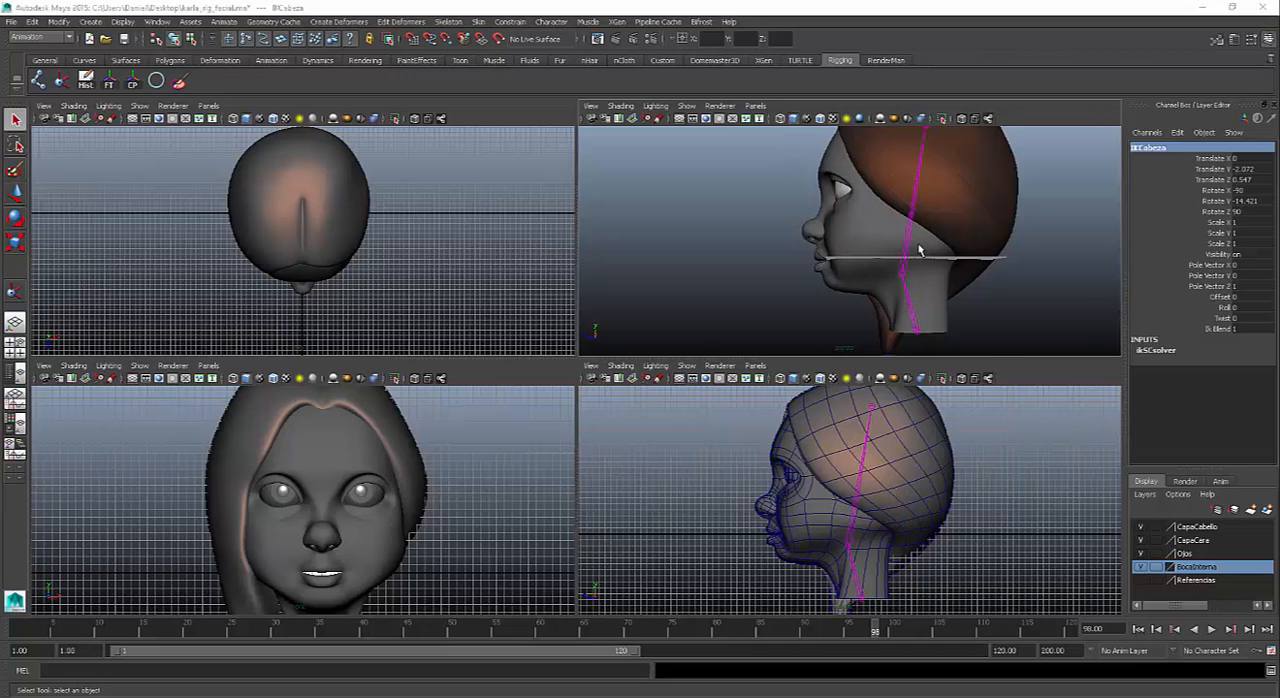
{"action": "key", "text": "space"}
{"action": "left_click_drag", "start_coordinate": [897, 300], "coordinate": [796, 344], "text": "alt"}
{"action": "key", "text": "space"}
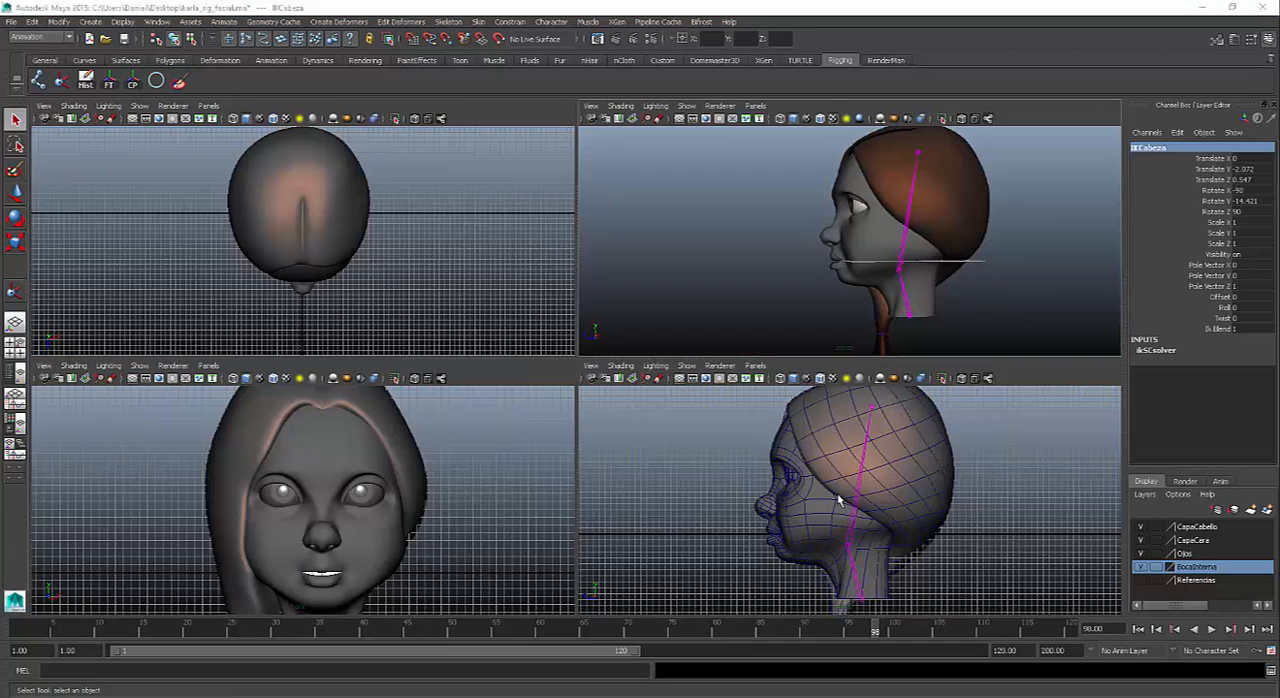
Select the Rostro face mesh in the enlarged side view
{"action": "key", "text": "space"}
{"action": "middle_click_drag", "start_coordinate": [786, 449], "coordinate": [820, 438], "text": "alt"}
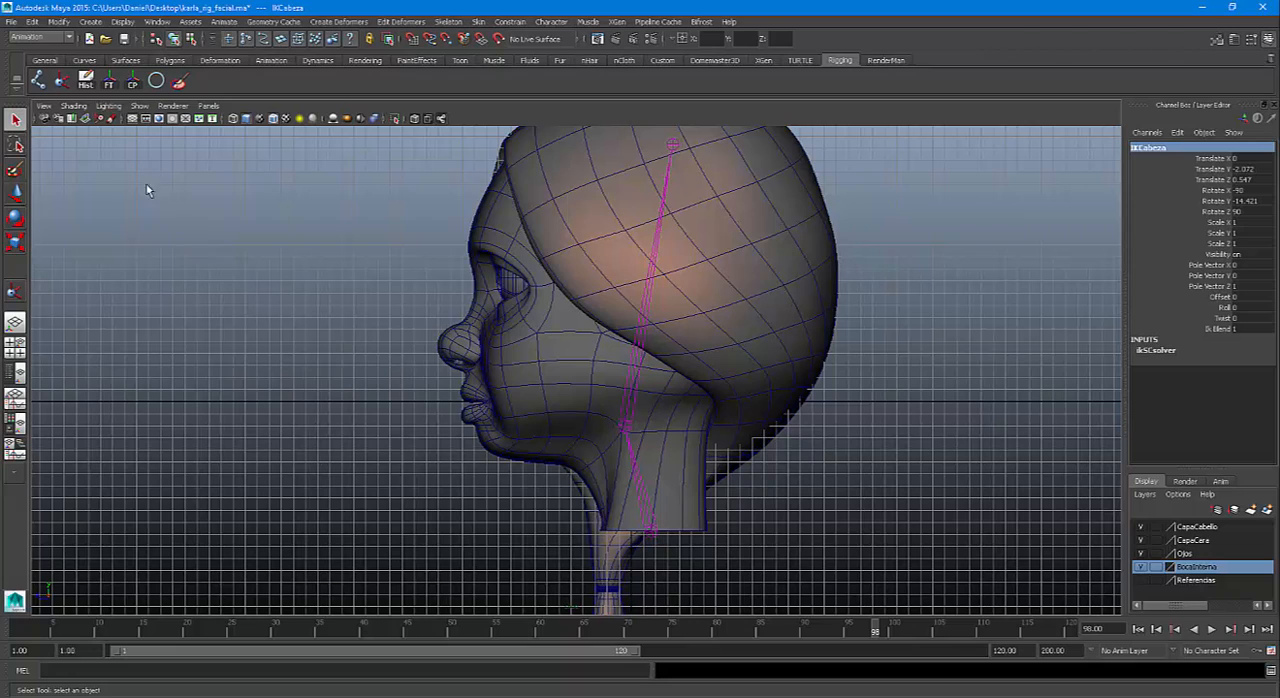
{"action": "left_click", "coordinate": [657, 466]}
{"action": "left_click", "coordinate": [708, 433]}
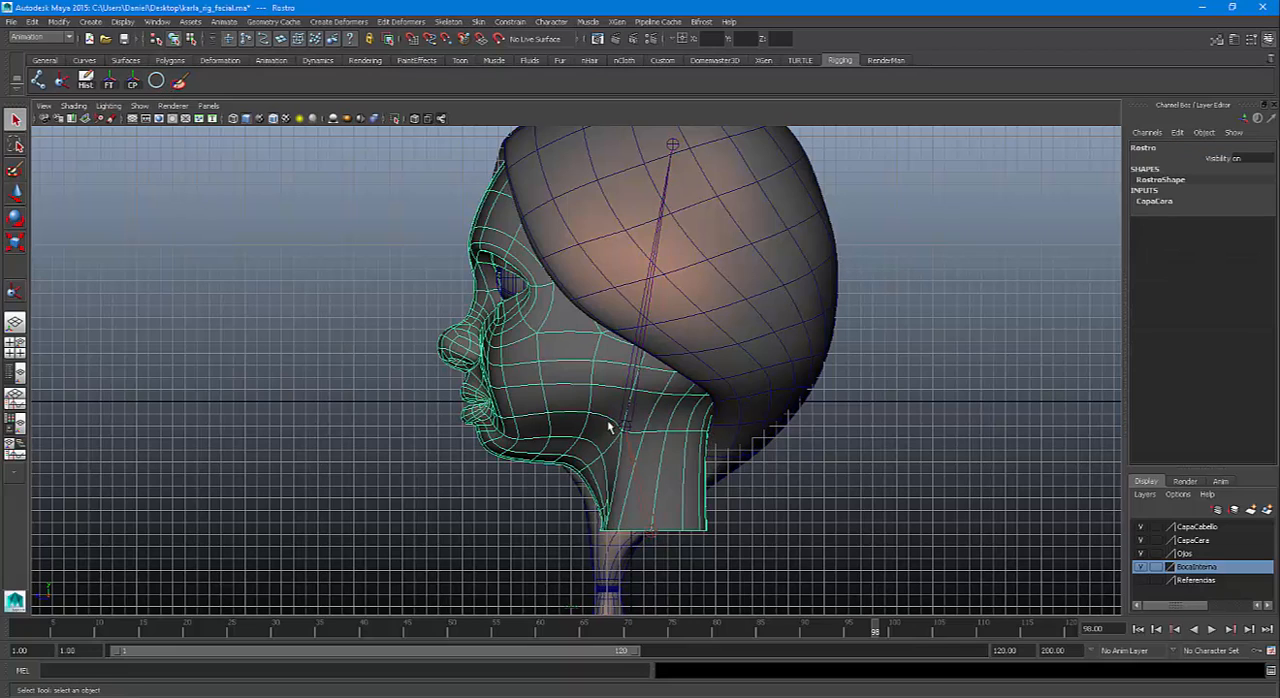
Create a NURBS circle control at the origin and scale it uniformly to about 17.77 so it surrounds the head
{"action": "left_click_drag", "start_coordinate": [643, 456], "coordinate": [639, 410], "text": "alt"}
{"action": "key", "text": "space"}
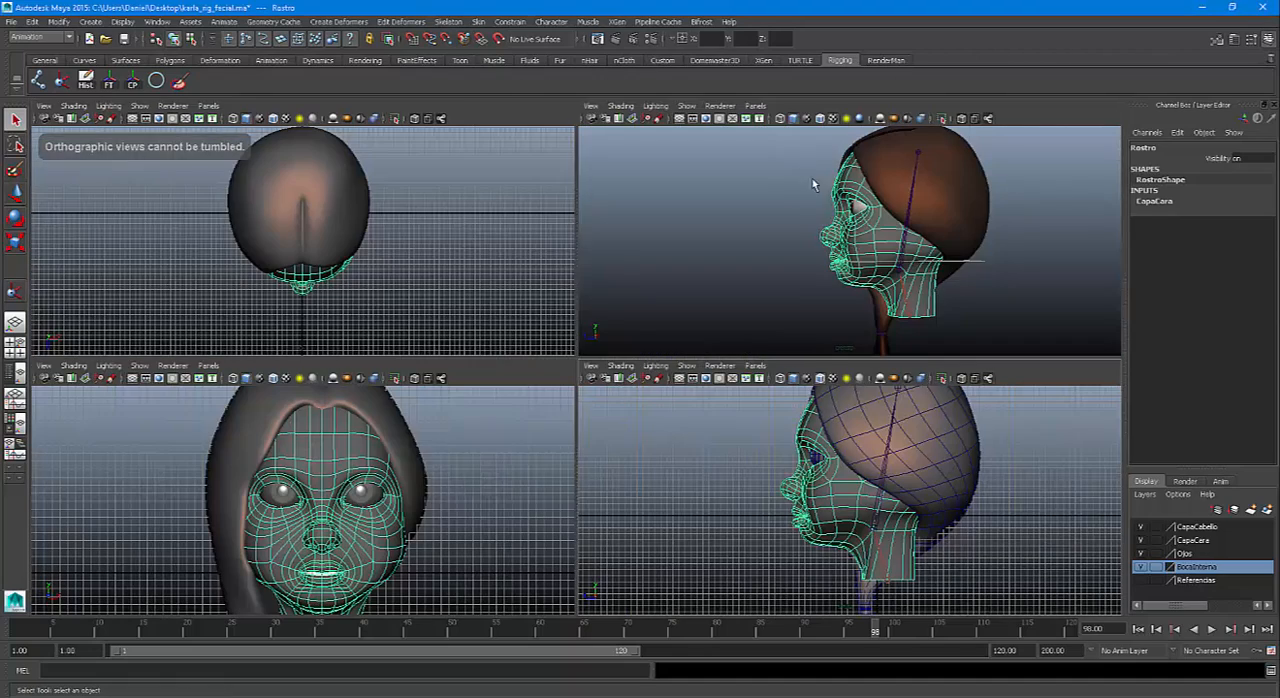
{"action": "key", "text": "space"}
{"action": "left_click_drag", "start_coordinate": [737, 361], "coordinate": [686, 329], "text": "alt"}
{"action": "key", "text": "ctrl+z"}
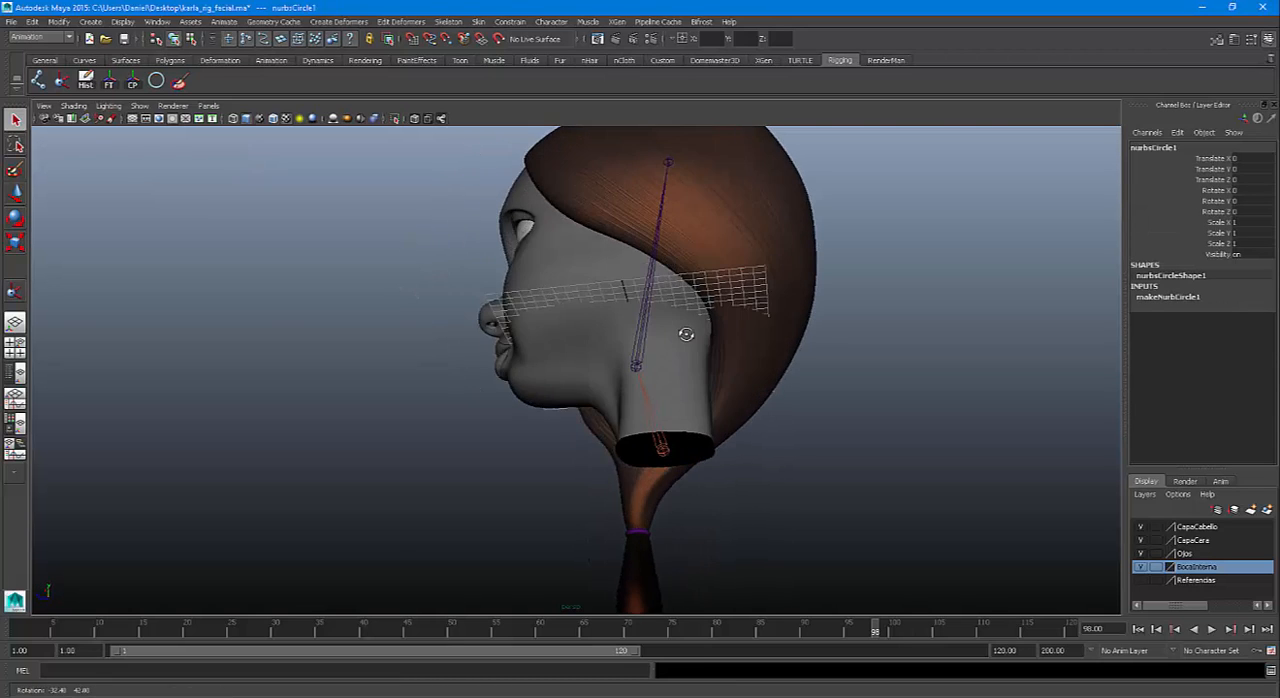
{"action": "key", "text": "space"}
Move the circle onto the joint between neck and head, about Y -2.07 and Z 0.55, and rotate it about 8.75° around X
{"action": "key", "text": "space"}
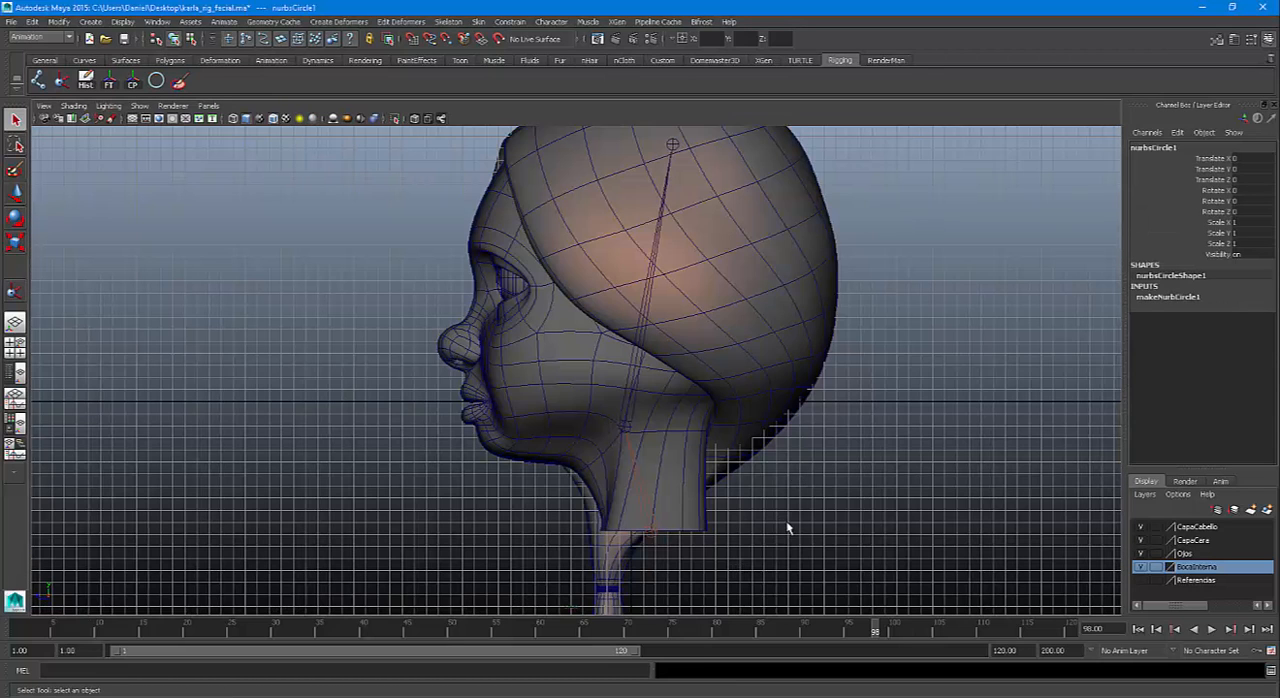
{"action": "key", "text": "r"}
{"action": "mouse_move", "coordinate": [751, 514]}
{"action": "middle_mouse_down"}
{"action": "mouse_move", "coordinate": [720, 503]}
{"action": "mouse_move", "coordinate": [789, 503]}
{"action": "mouse_move", "coordinate": [717, 500]}
{"action": "mouse_move", "coordinate": [774, 506]}
{"action": "middle_mouse_up"}
{"action": "key", "text": "space"}
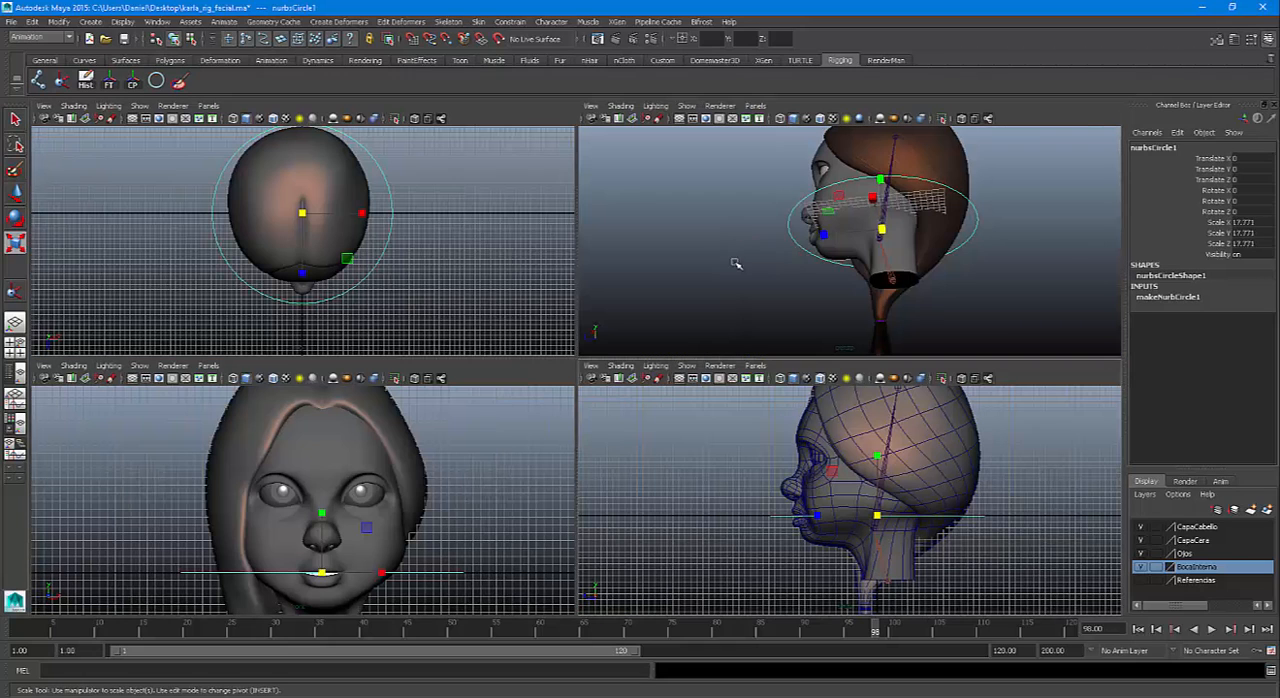
{"action": "left_click_drag", "start_coordinate": [736, 263], "coordinate": [896, 291], "text": "alt"}
{"action": "left_click_drag", "start_coordinate": [798, 316], "coordinate": [766, 281], "text": "alt"}
{"action": "key", "text": "space"}
{"action": "right_click_drag", "start_coordinate": [780, 443], "coordinate": [780, 506], "text": "alt"}
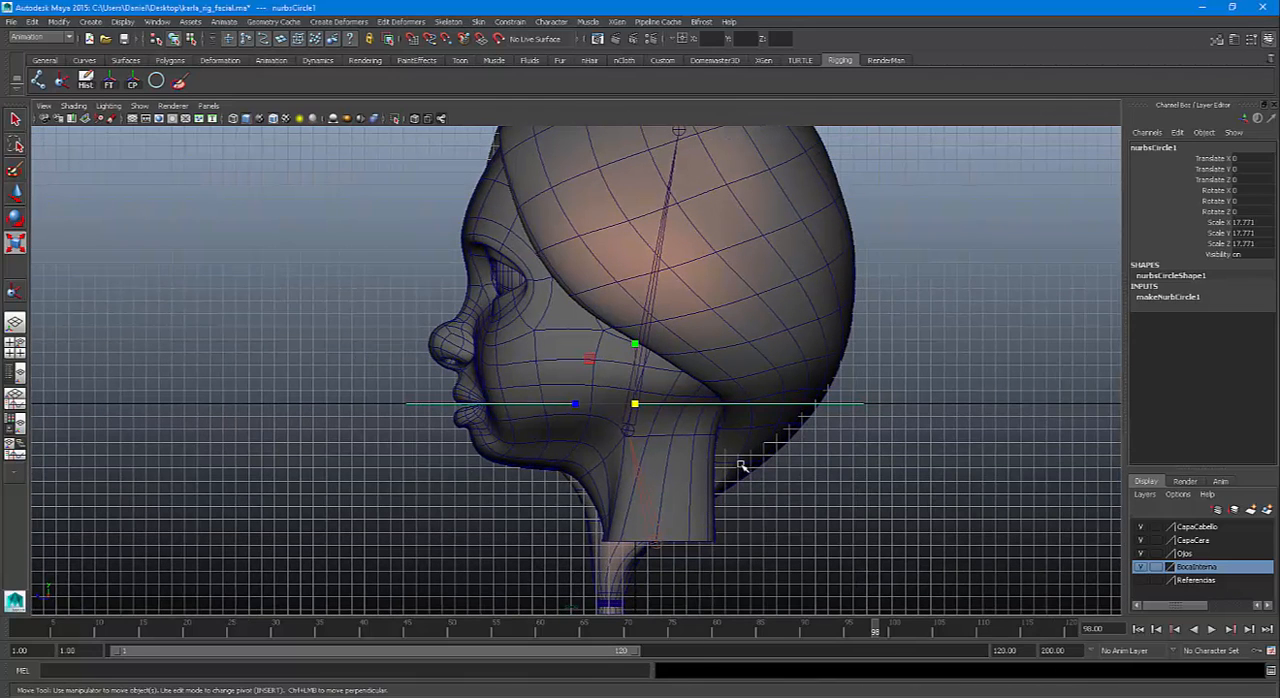
{"action": "key", "text": "w"}
{"action": "left_click_drag", "start_coordinate": [636, 406], "coordinate": [633, 427]}
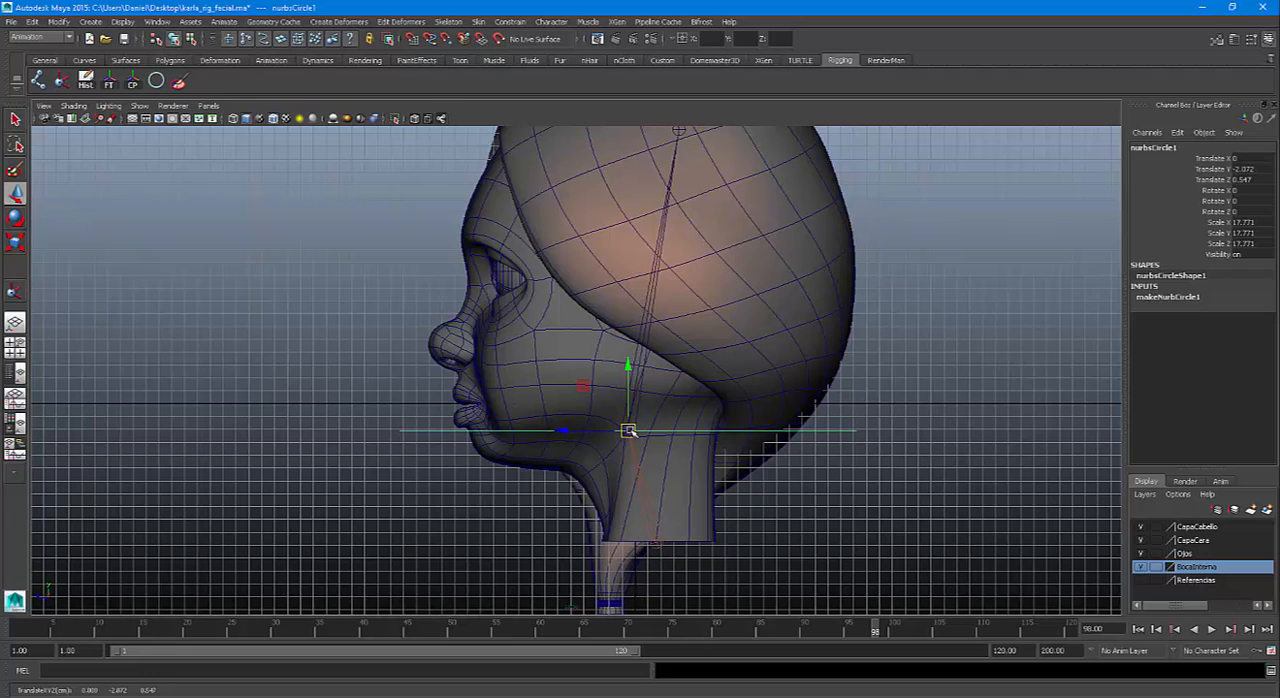
{"action": "key", "text": "e"}
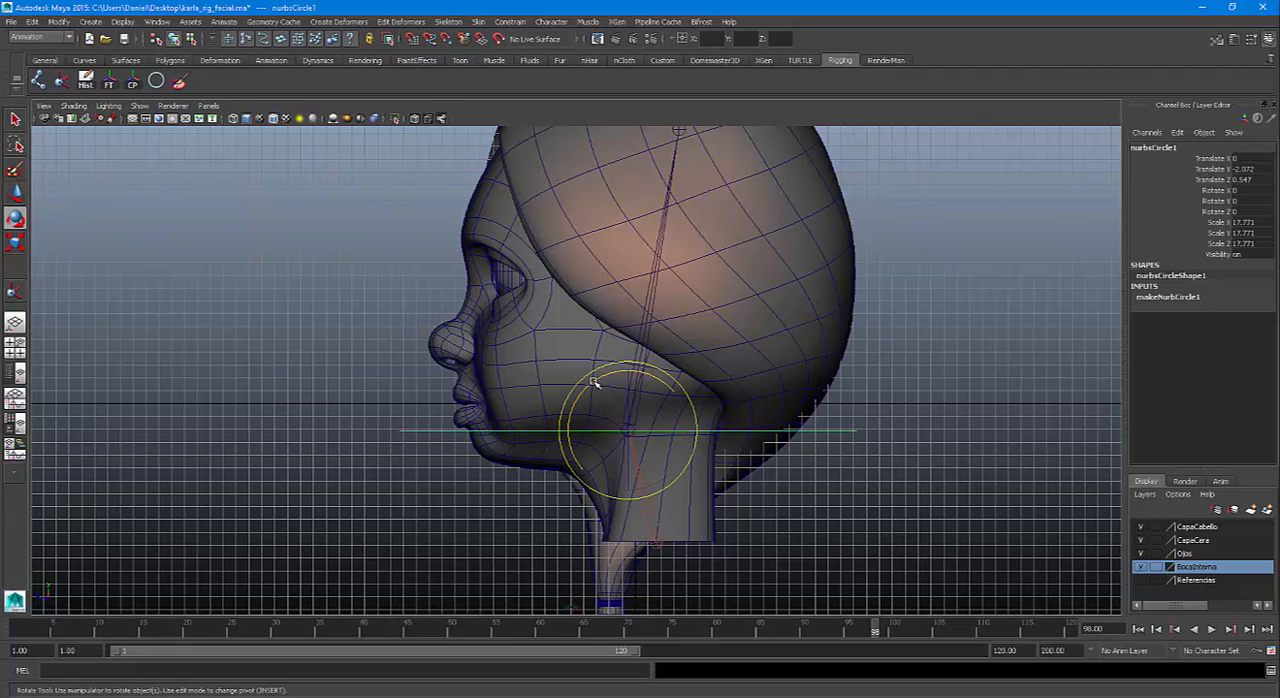
{"action": "left_click_drag", "start_coordinate": [596, 385], "coordinate": [588, 388]}
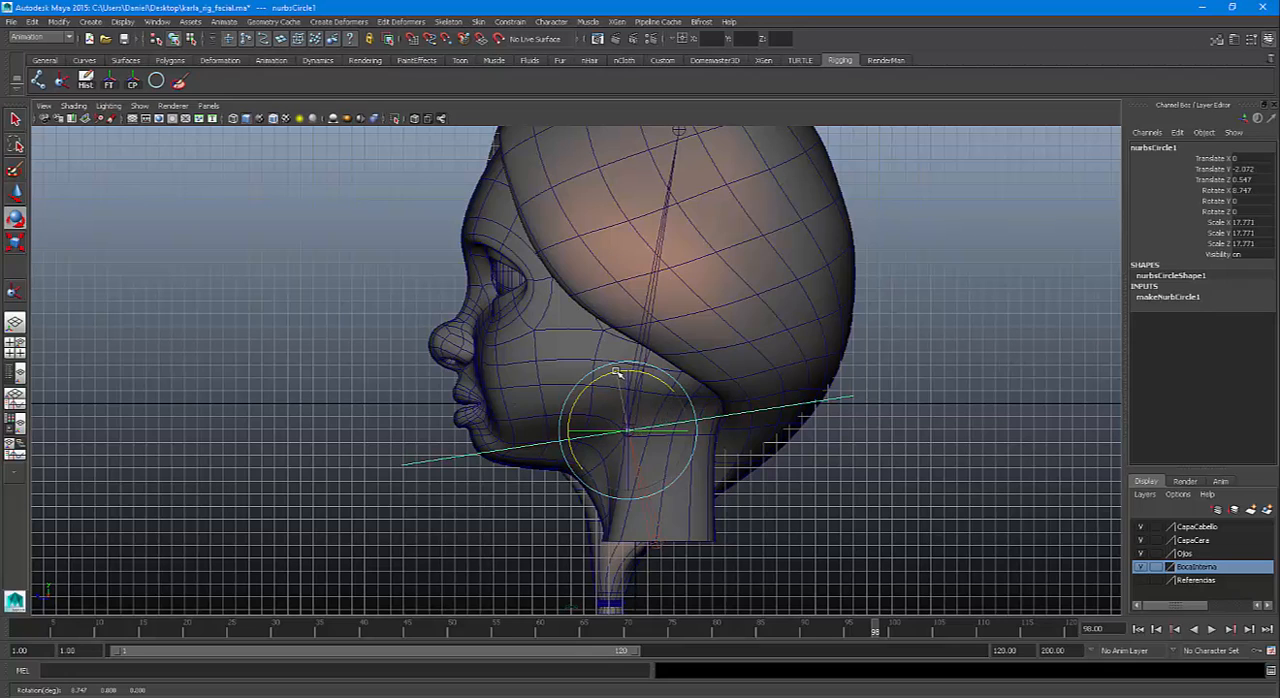
{"action": "mouse_move", "coordinate": [617, 372]}
{"action": "left_mouse_down"}
{"action": "mouse_move", "coordinate": [628, 377]}
{"action": "mouse_move", "coordinate": [597, 381]}
{"action": "left_mouse_up"}
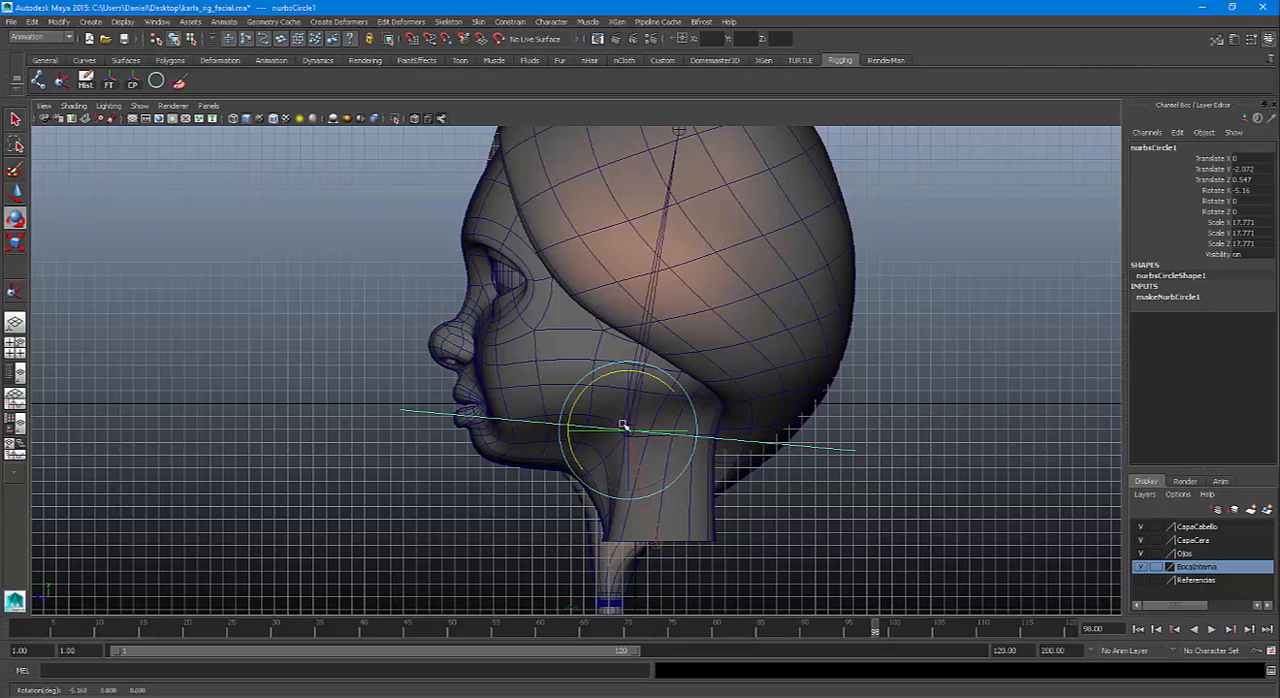
{"action": "key", "text": "ctrl+z"}
{"action": "key", "text": "ctrl+z"}
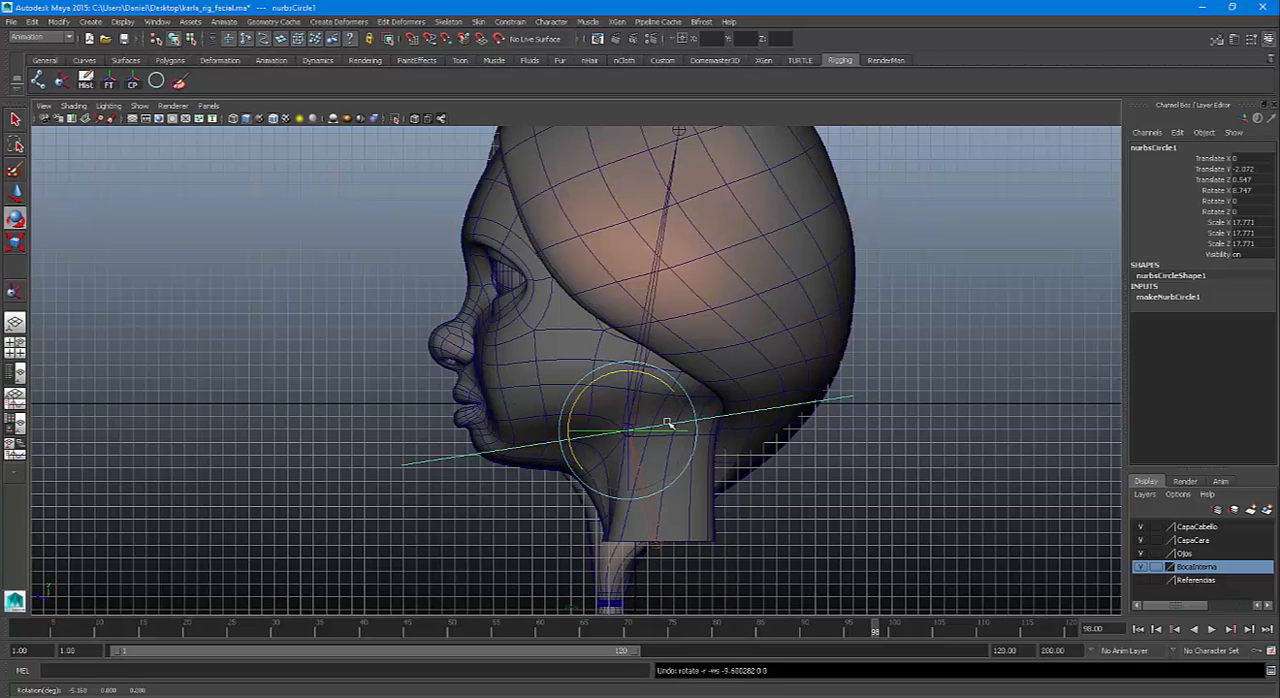
Delete the circle's construction history and freeze its transformations
{"action": "left_click", "coordinate": [86, 82]}
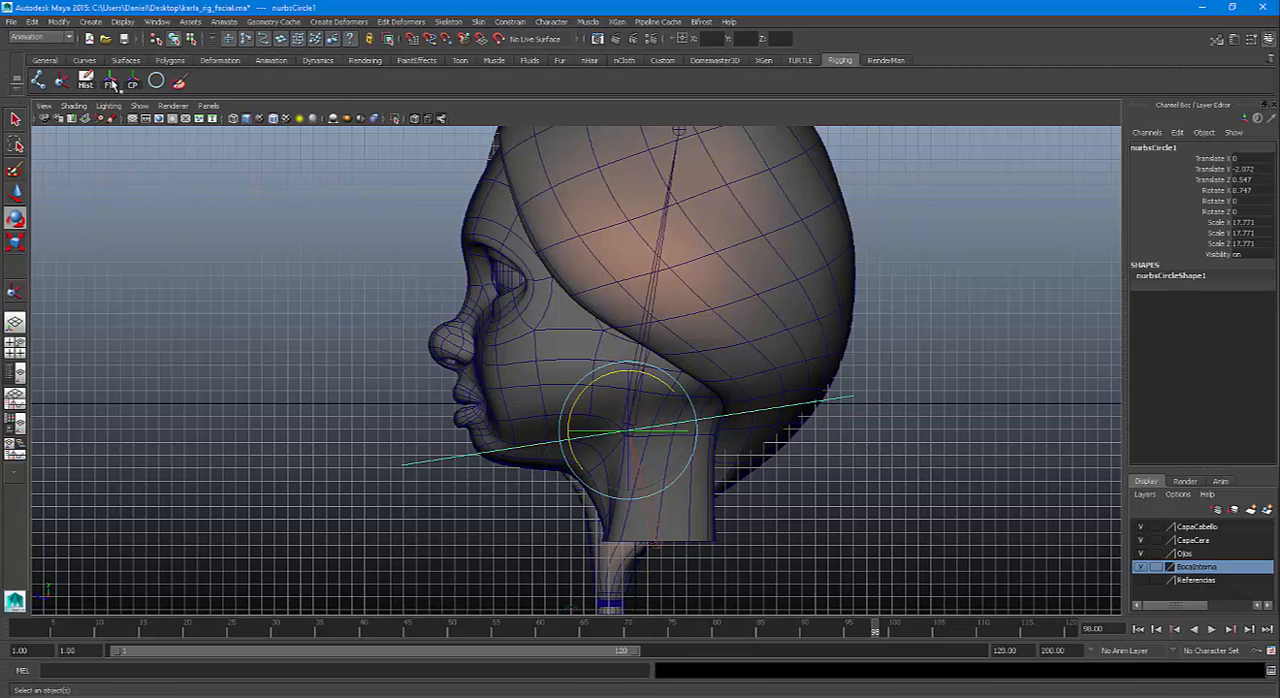
{"action": "left_click", "coordinate": [109, 82]}
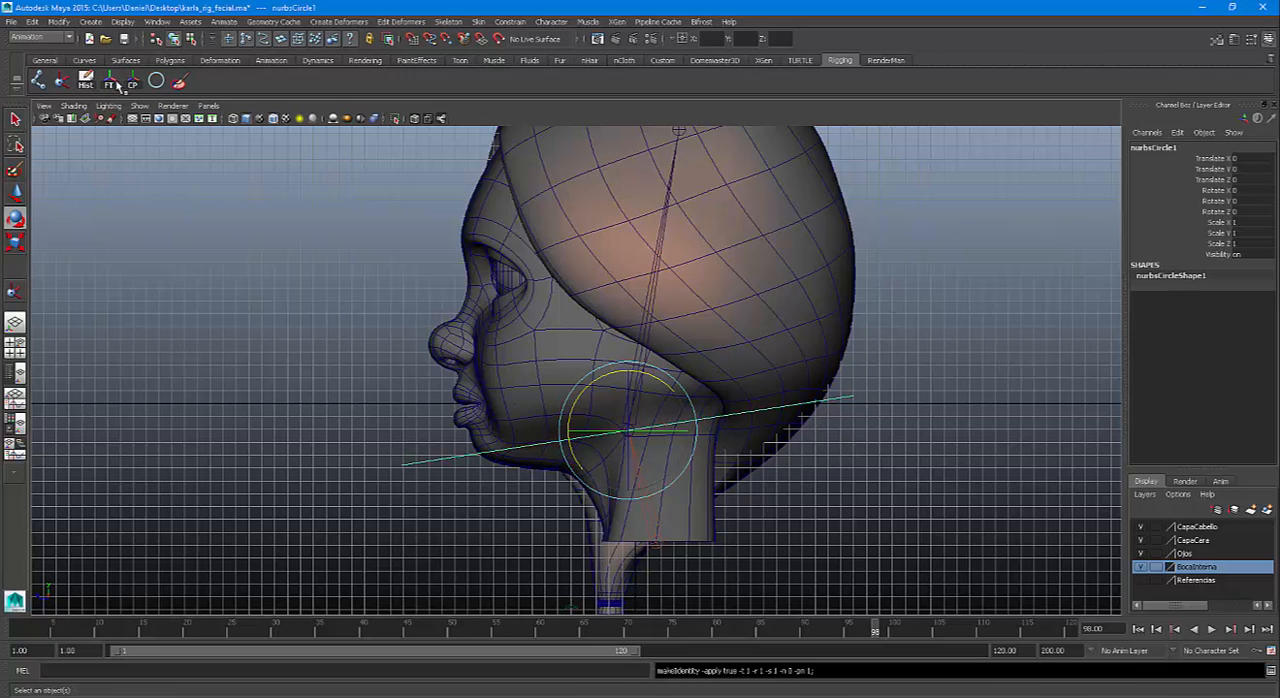
Rename the circle control as CTRLCabeza and deselect it
{"action": "double_click", "coordinate": [1156, 147]}
{"action": "type", "text": "C"}
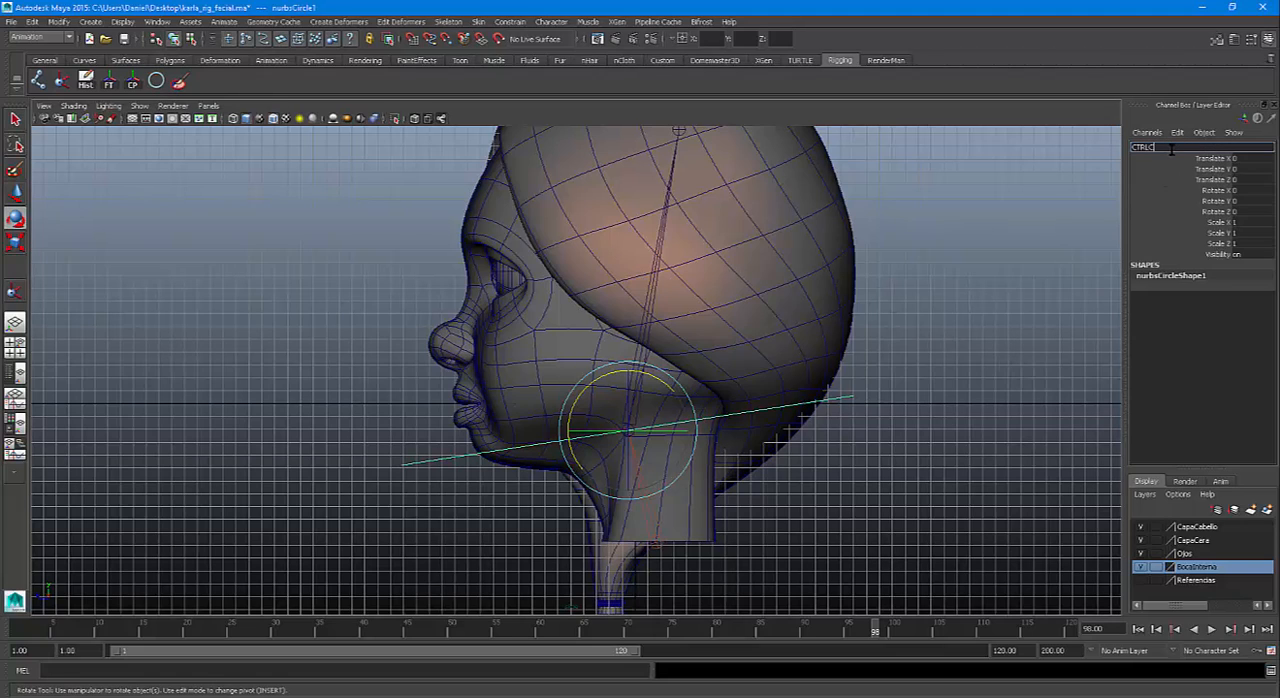
{"action": "type", "text": "TRLCabeza"}
{"action": "key", "text": "Return"}
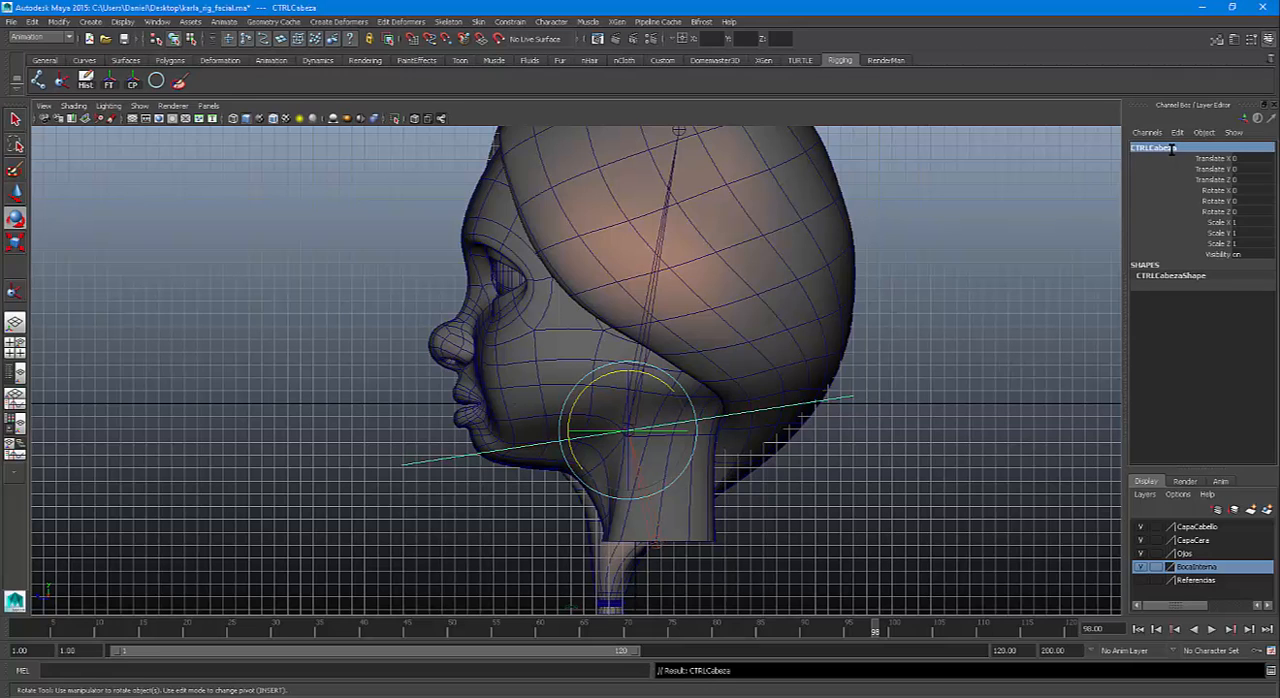
{"action": "left_click", "coordinate": [872, 302]}
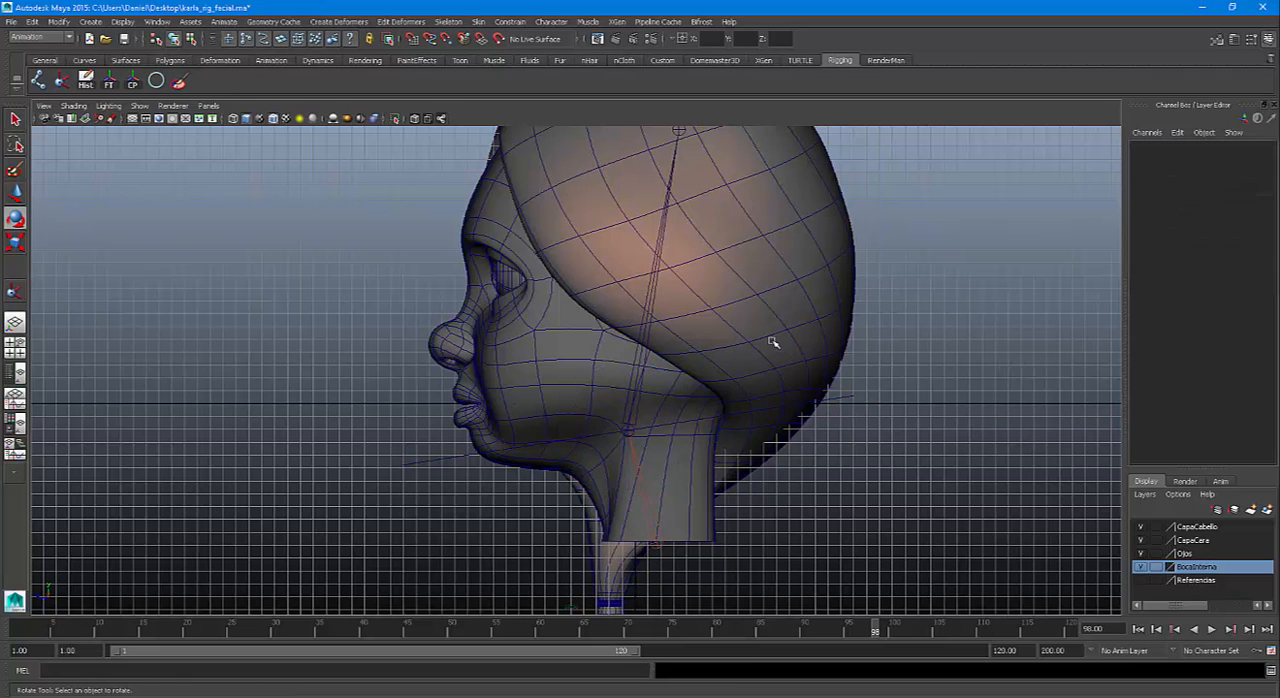
Select the root joint at the base of the neck in the perspective view and rename it Cuello
{"action": "key", "text": "space"}
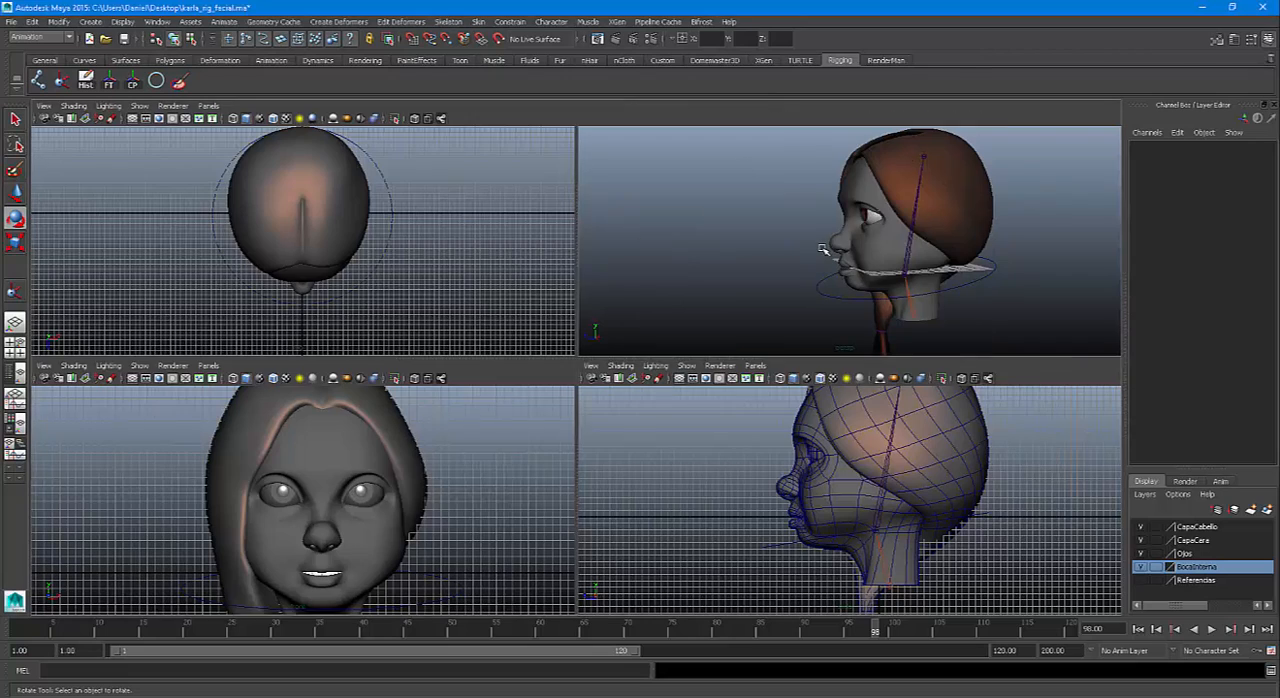
{"action": "key", "text": "space"}
{"action": "right_click_drag", "start_coordinate": [690, 322], "coordinate": [626, 374], "text": "alt"}
{"action": "middle_click_drag", "start_coordinate": [626, 374], "coordinate": [533, 353], "text": "alt"}
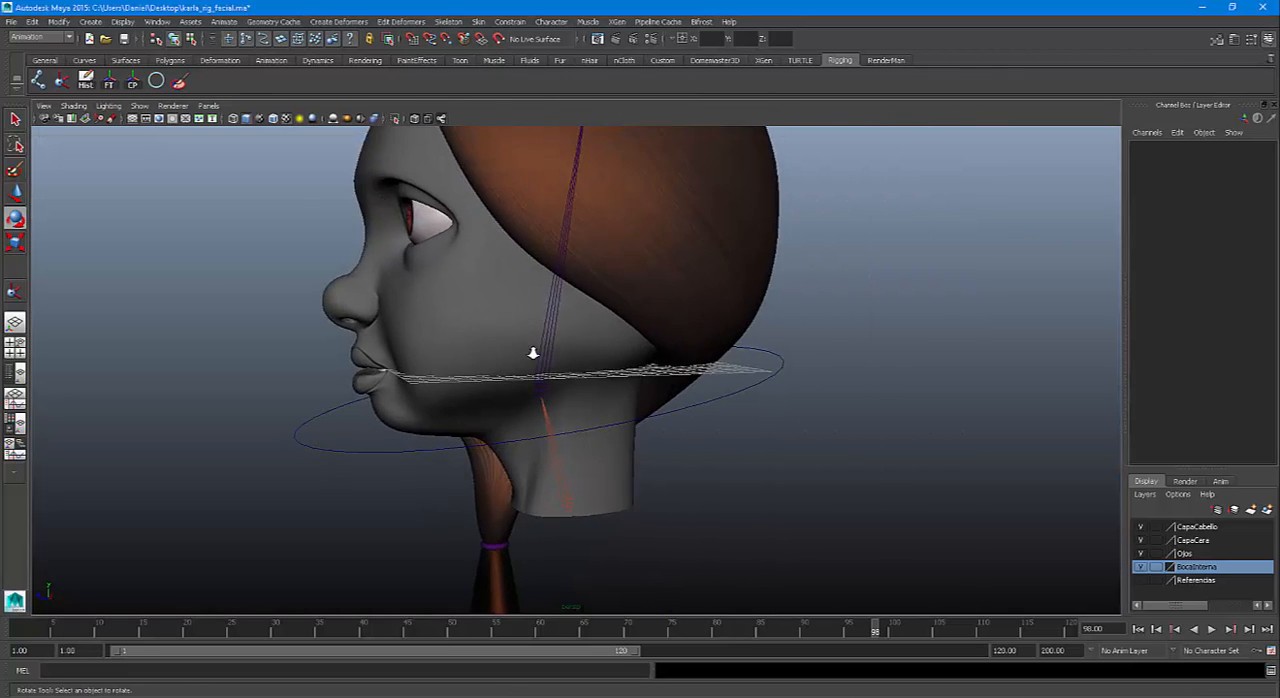
{"action": "right_click_drag", "start_coordinate": [533, 353], "coordinate": [537, 429], "text": "alt"}
{"action": "left_click_drag", "start_coordinate": [537, 429], "coordinate": [531, 369], "text": "alt"}
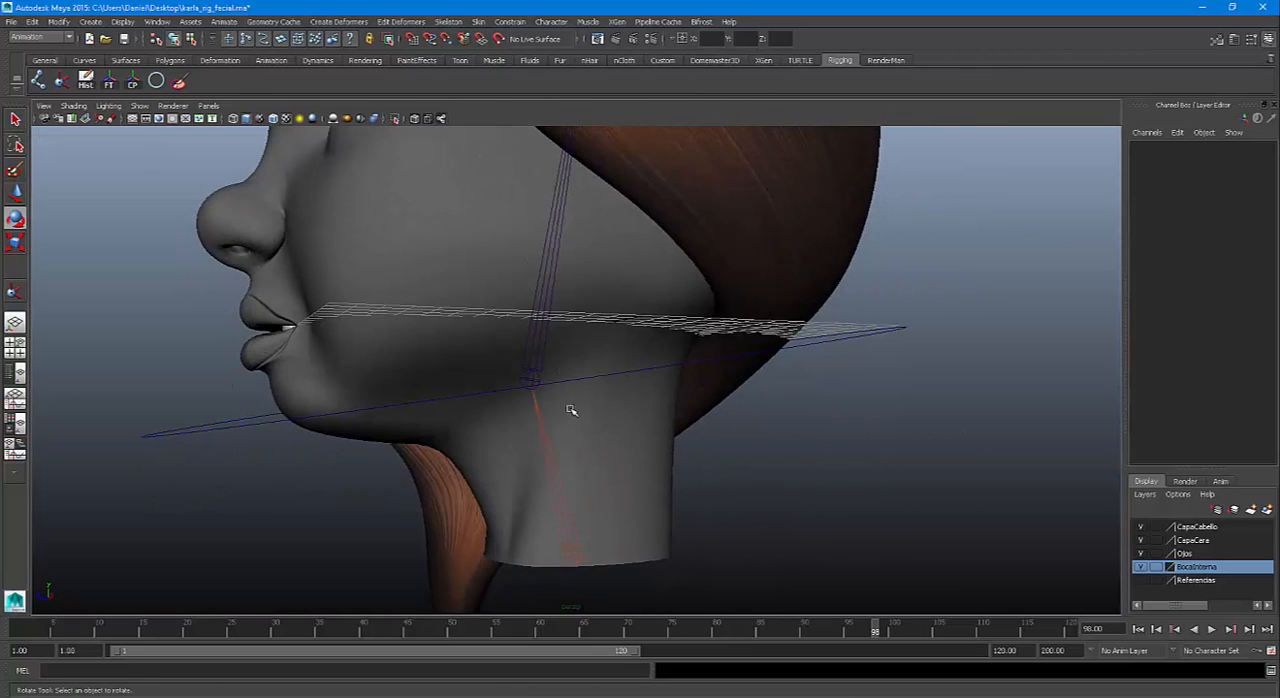
{"action": "left_click_drag", "start_coordinate": [571, 410], "coordinate": [608, 587], "text": "alt"}
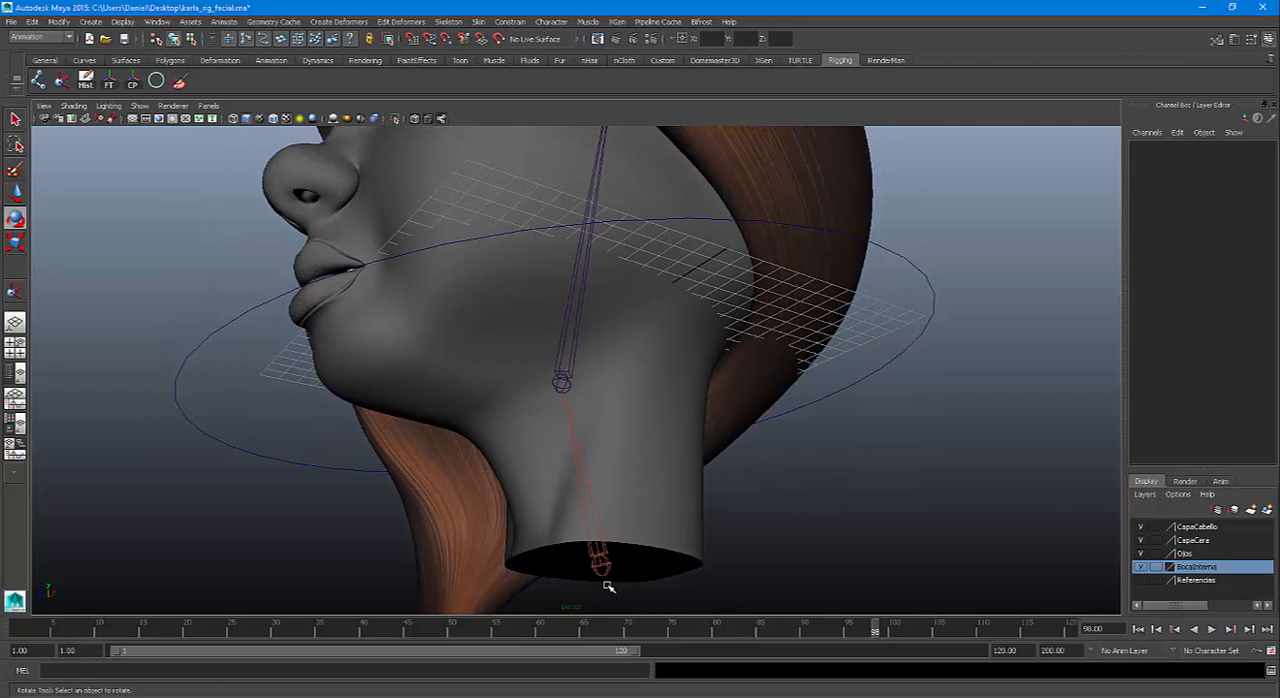
{"action": "left_click", "coordinate": [601, 563]}
{"action": "left_click", "coordinate": [1149, 148]}
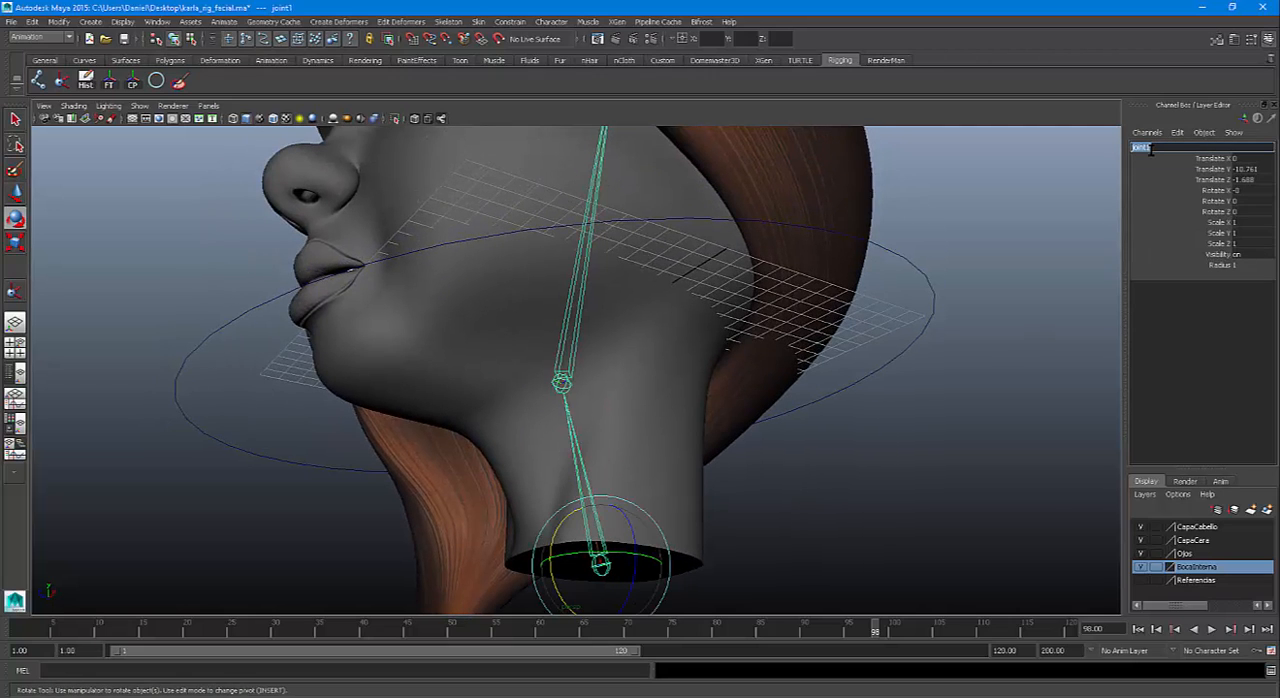
{"action": "type", "text": "Cuello"}
{"action": "key", "text": "Return"}
Rename the joint between the neck and the head as Cabeza
{"action": "key", "text": "Down"}
{"action": "left_click", "coordinate": [1151, 149]}
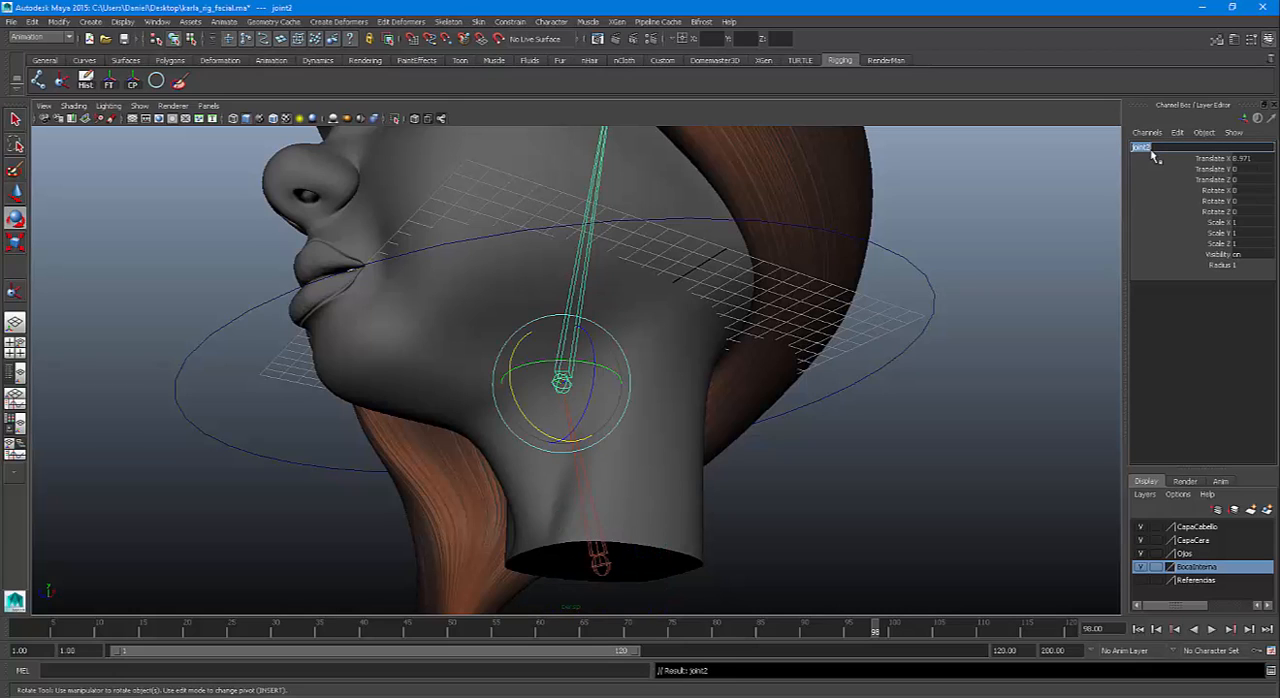
{"action": "type", "text": "Cabeza"}
{"action": "key", "text": "Return"}
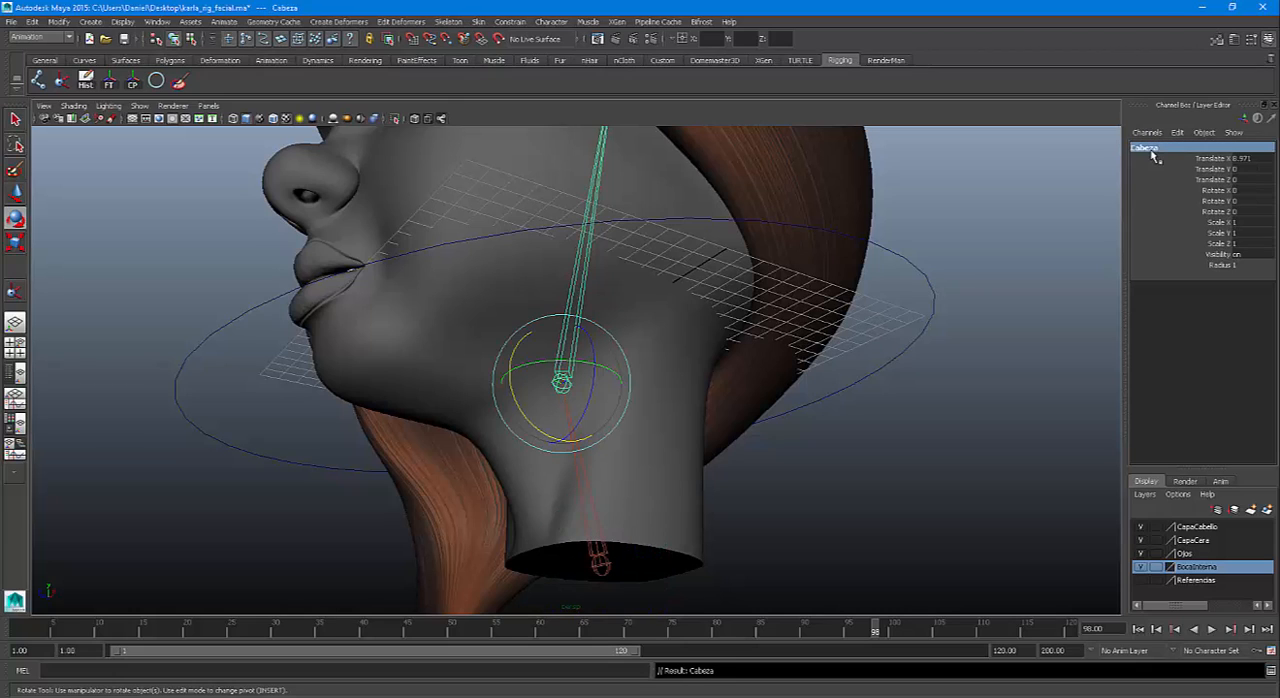
Rename the end joint at the top of the head as Cabeza2
{"action": "key", "text": "Down"}
{"action": "left_click", "coordinate": [1151, 149]}
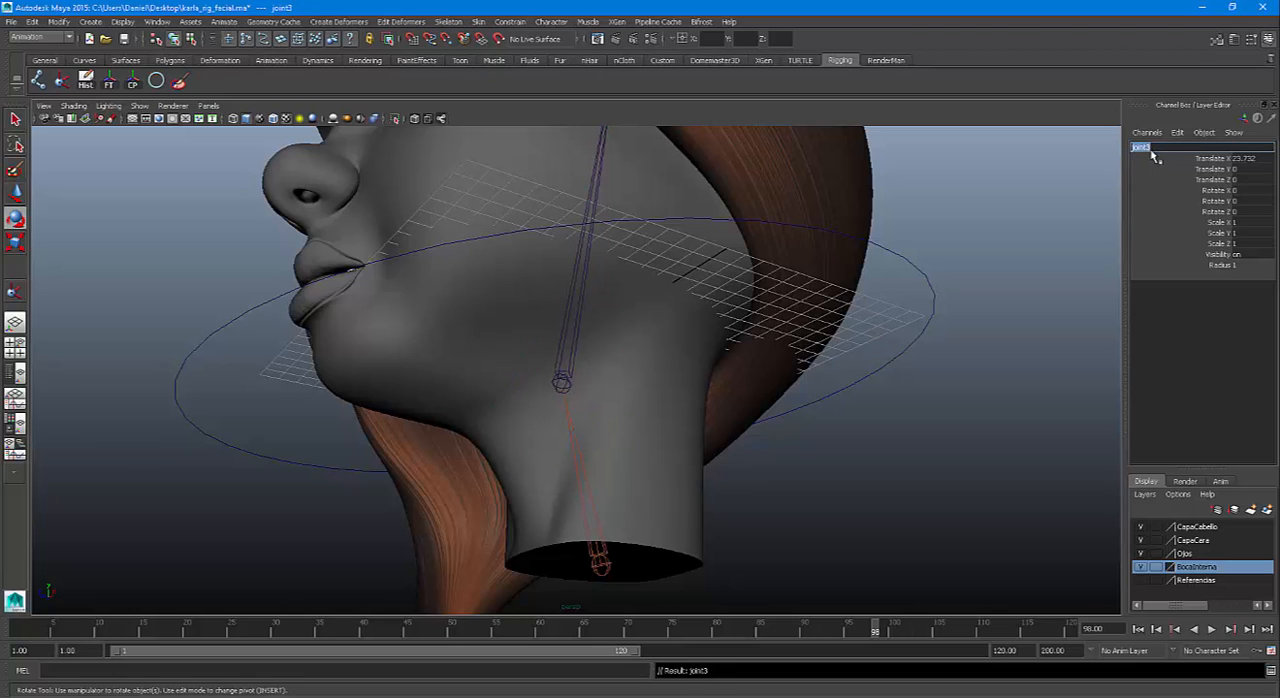
{"action": "type", "text": "Cabeza2"}
{"action": "key", "text": "Return"}
{"action": "left_click", "coordinate": [1165, 148]}
{"action": "double_click", "coordinate": [1162, 148]}
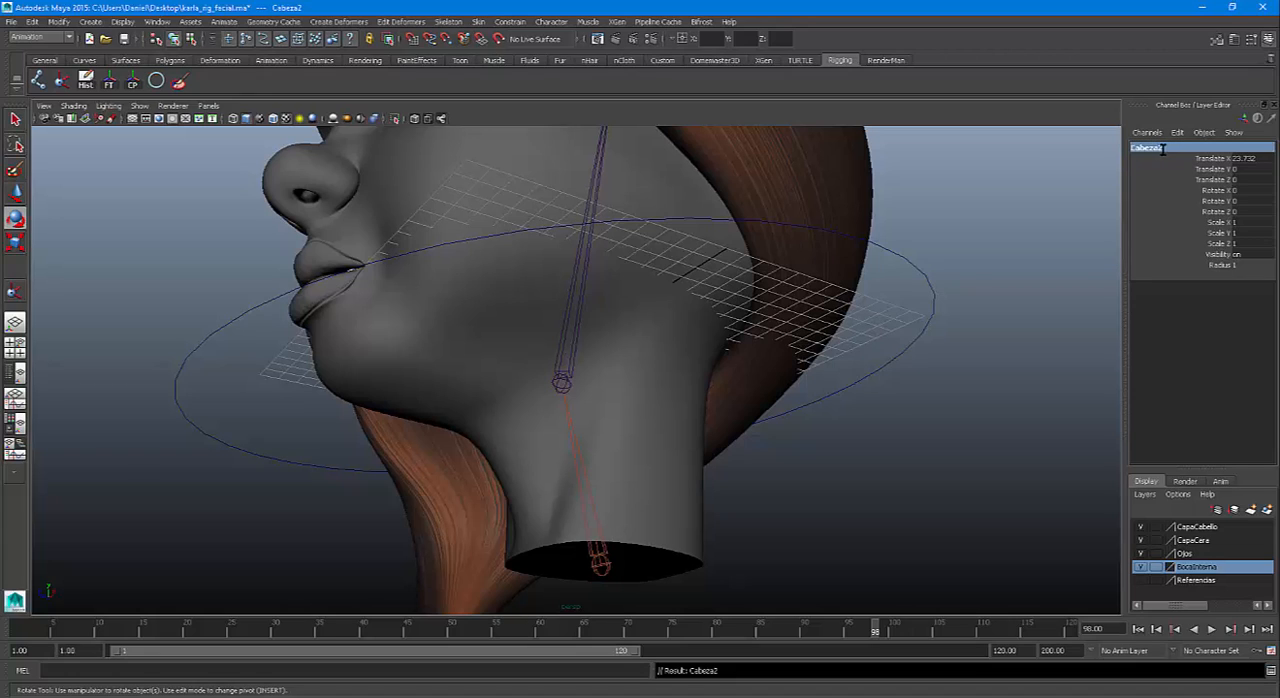
Check the head's IK handle and the Cuello root joint by selecting each in turn
{"action": "left_click_drag", "start_coordinate": [737, 400], "coordinate": [584, 368], "text": "alt"}
{"action": "middle_click_drag", "start_coordinate": [602, 328], "coordinate": [600, 371], "text": "alt"}
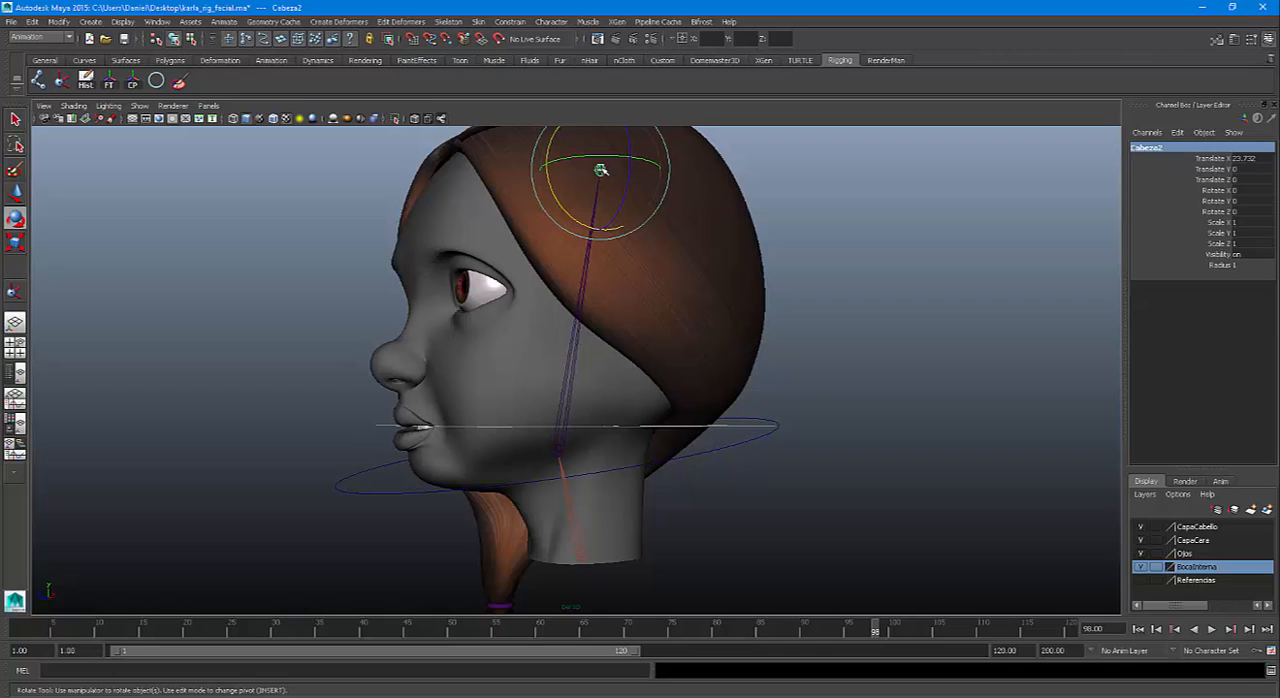
{"action": "left_click", "coordinate": [562, 451]}
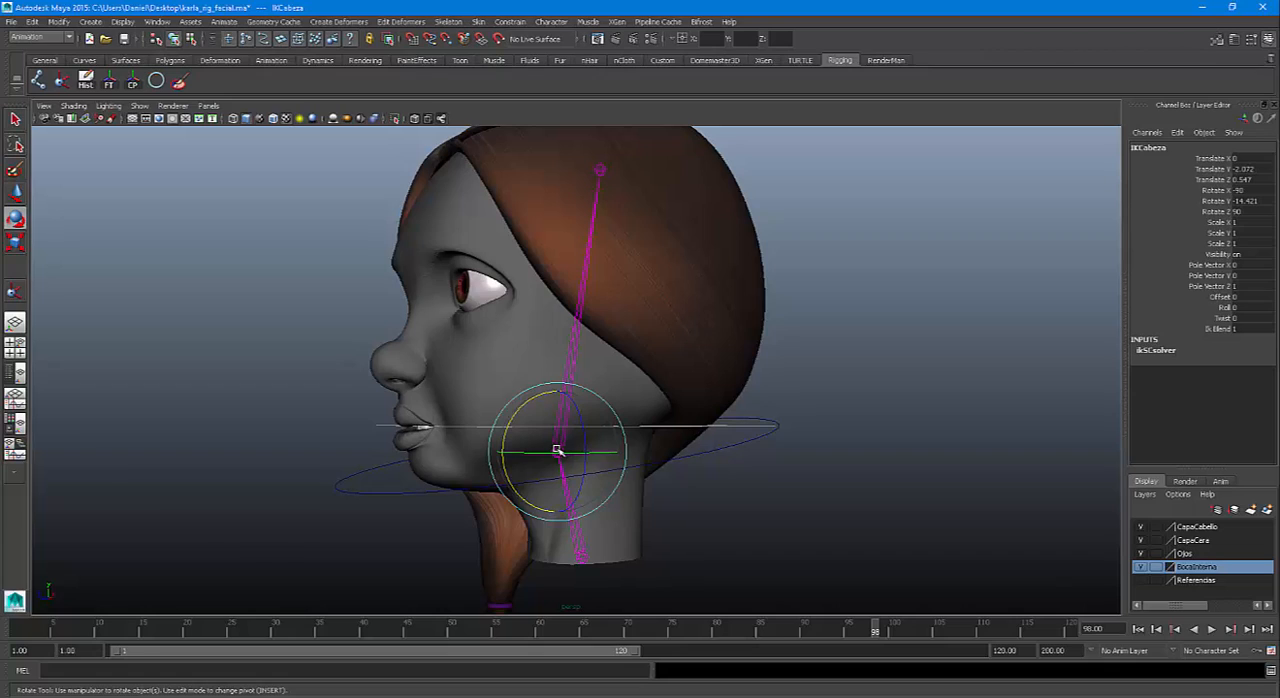
{"action": "key", "text": "q"}
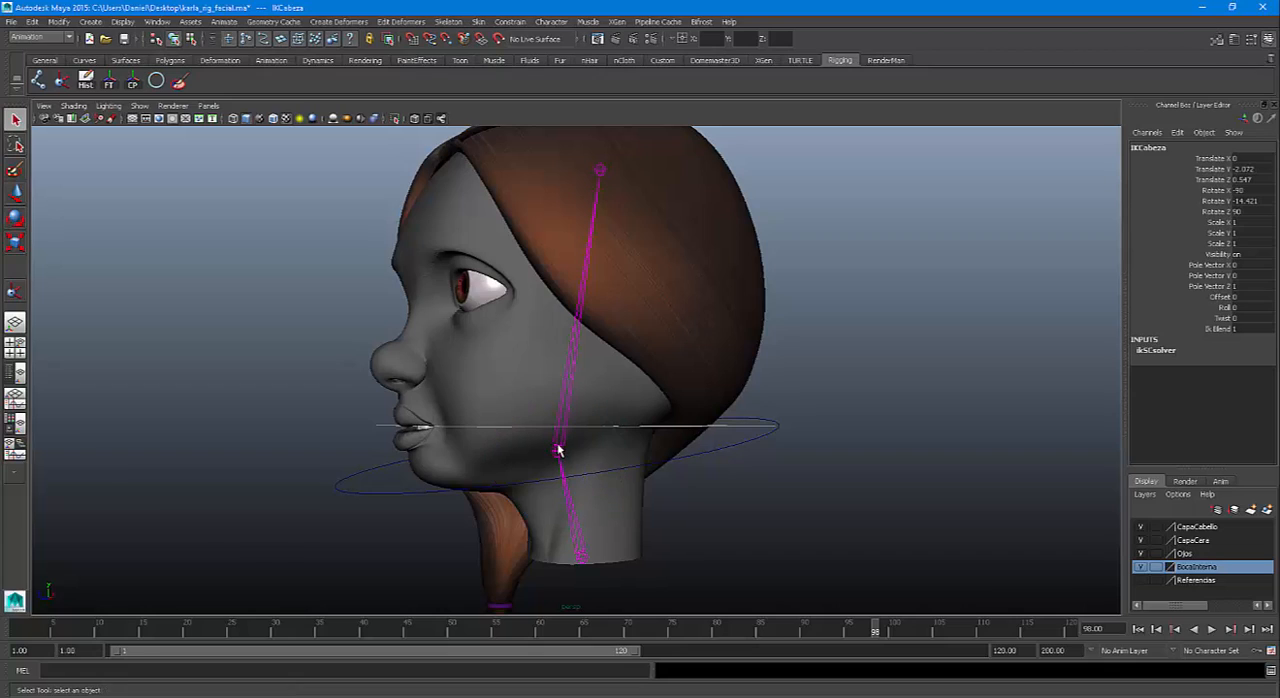
{"action": "left_click", "coordinate": [583, 563]}
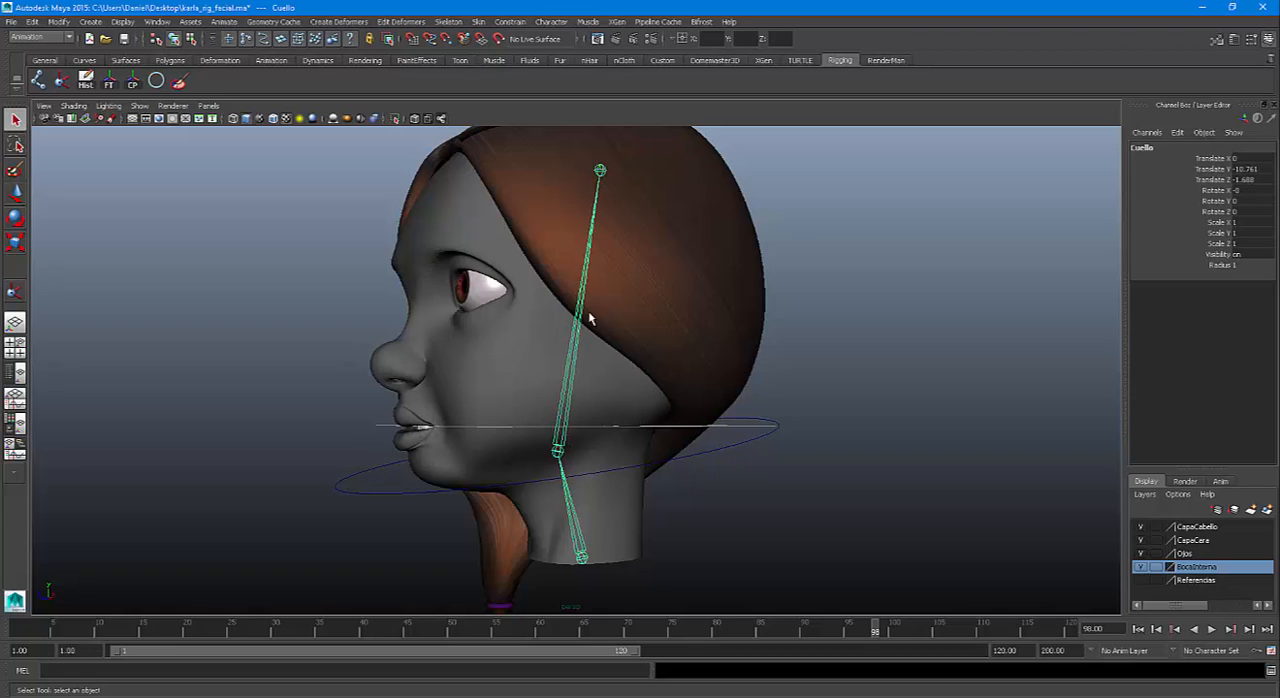
Switch the perspective view to wireframe and freeze the transformations of the CTRLCabeza curve
{"action": "key", "text": "space"}
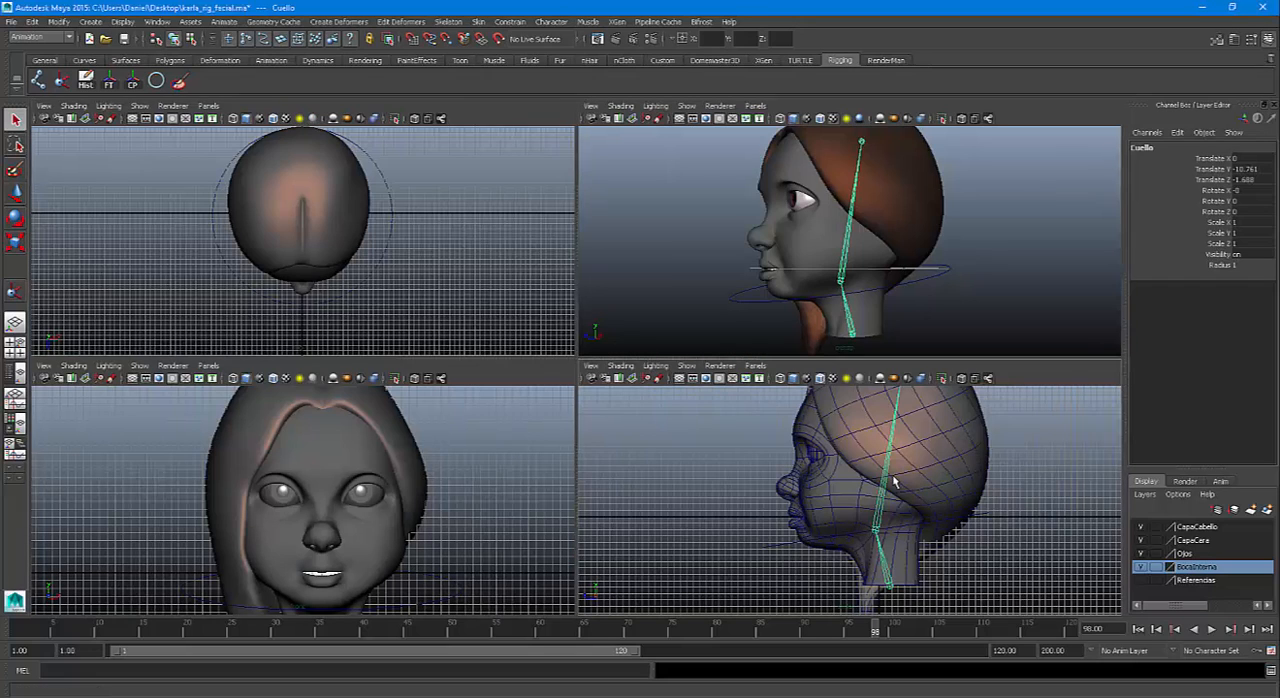
{"action": "key", "text": "4"}
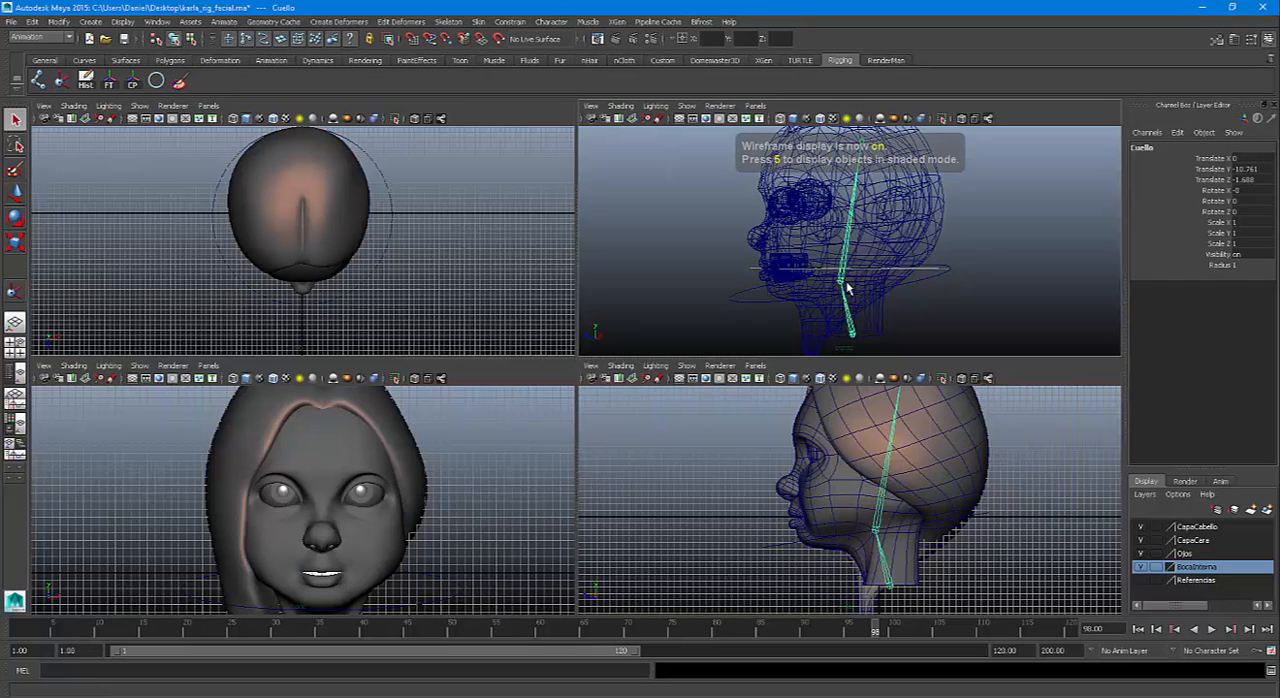
{"action": "right_click_drag", "start_coordinate": [857, 314], "coordinate": [814, 313], "text": "alt"}
{"action": "mouse_move", "coordinate": [814, 313]}
{"action": "left_mouse_down", "text": "alt"}
{"action": "mouse_move", "coordinate": [757, 286]}
{"action": "mouse_move", "coordinate": [811, 289]}
{"action": "left_mouse_up", "text": "alt"}
{"action": "left_click", "coordinate": [888, 274]}
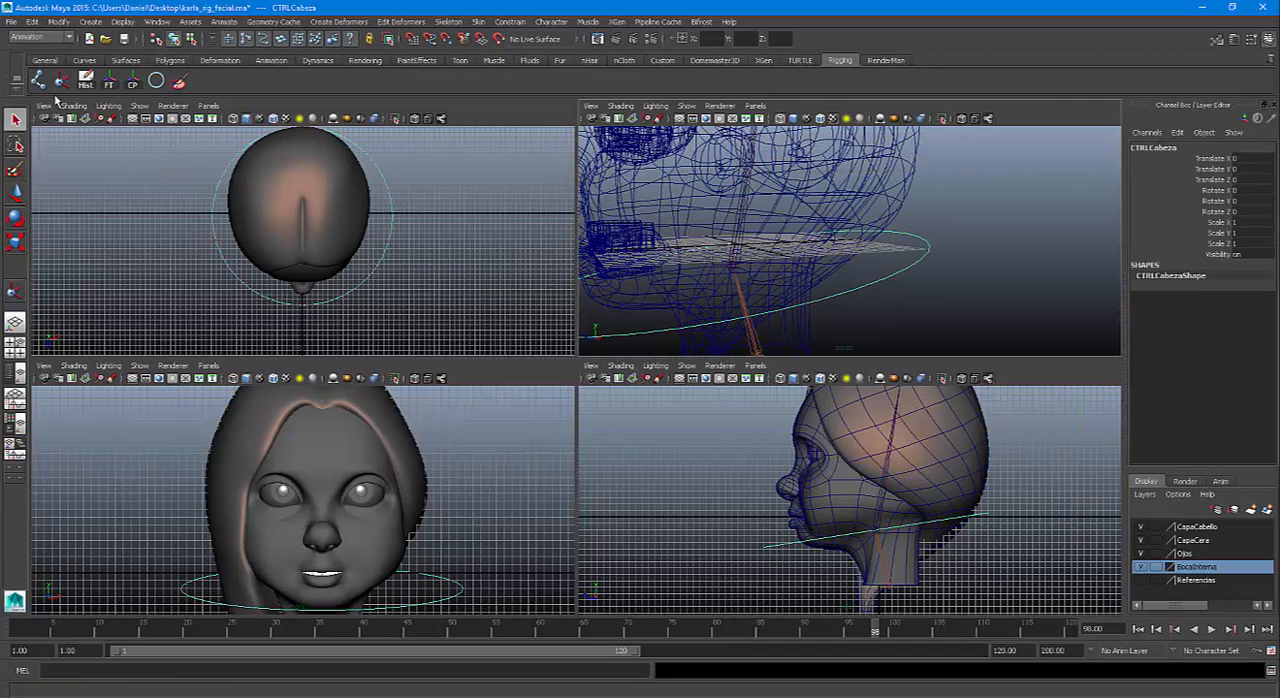
{"action": "left_click", "coordinate": [111, 83]}
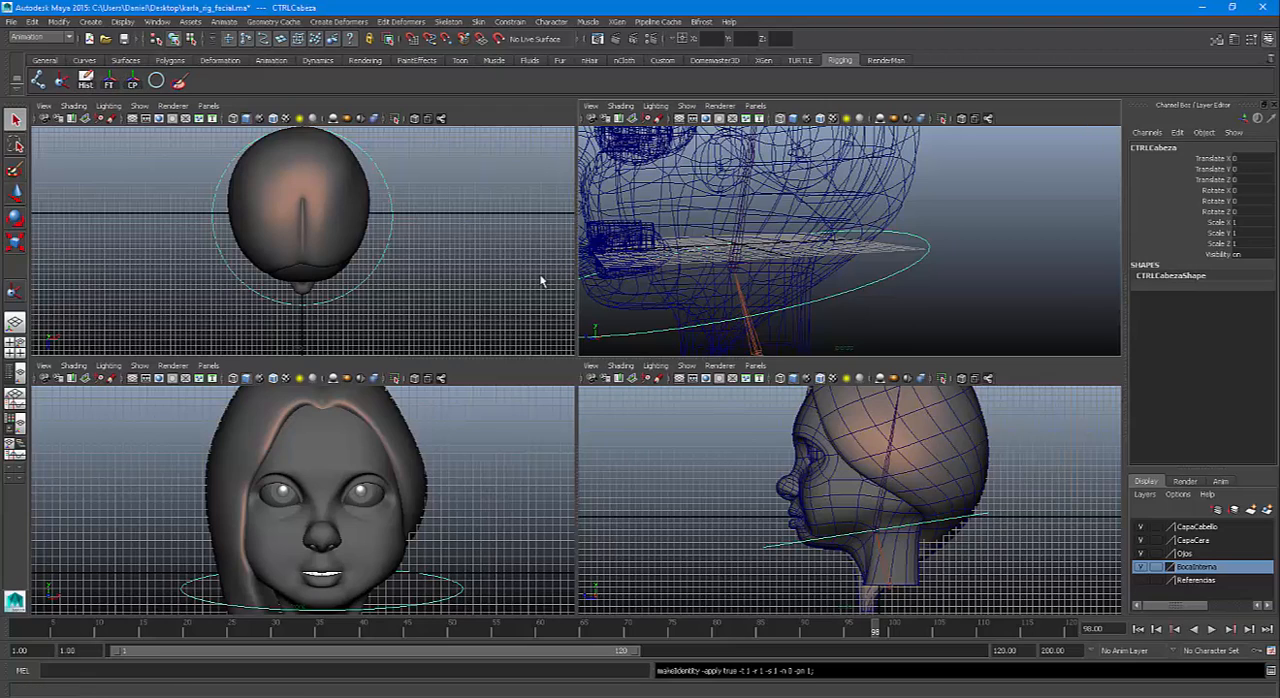
Point-constrain the IKCabeza handle to the CTRLCabeza circle using reset settings with Maintain offset enabled
{"action": "left_click", "coordinate": [750, 266]}
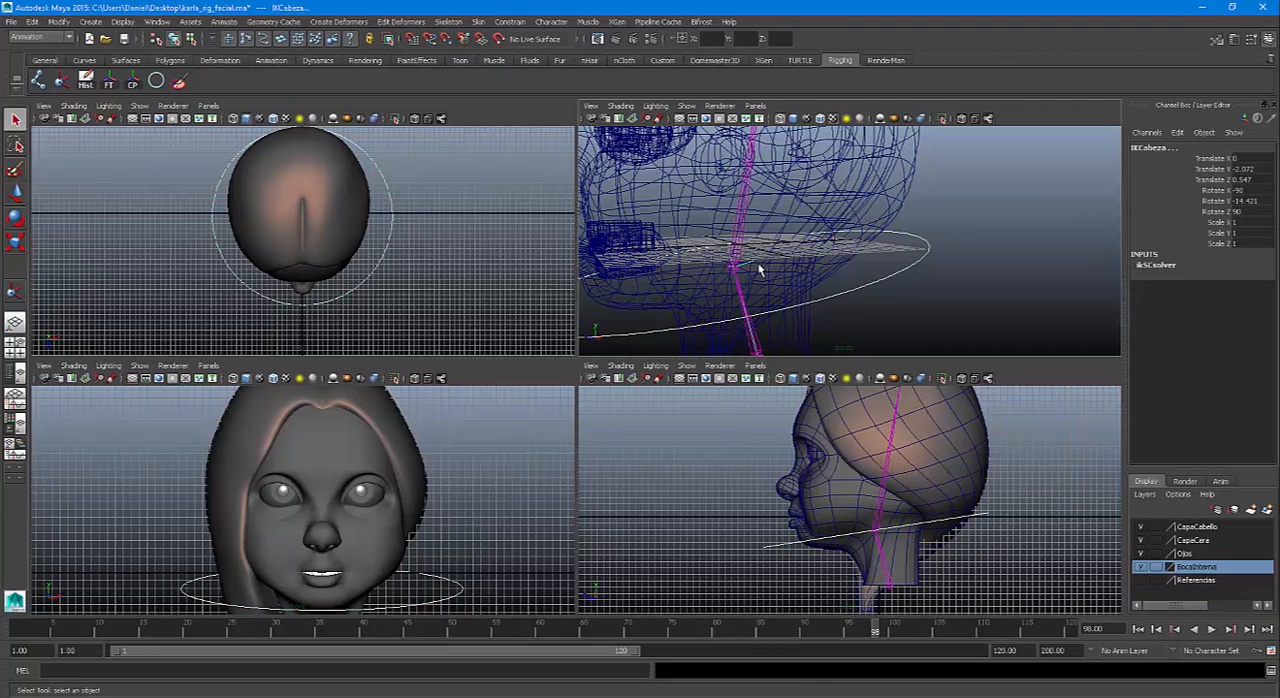
{"action": "left_click", "coordinate": [516, 22]}
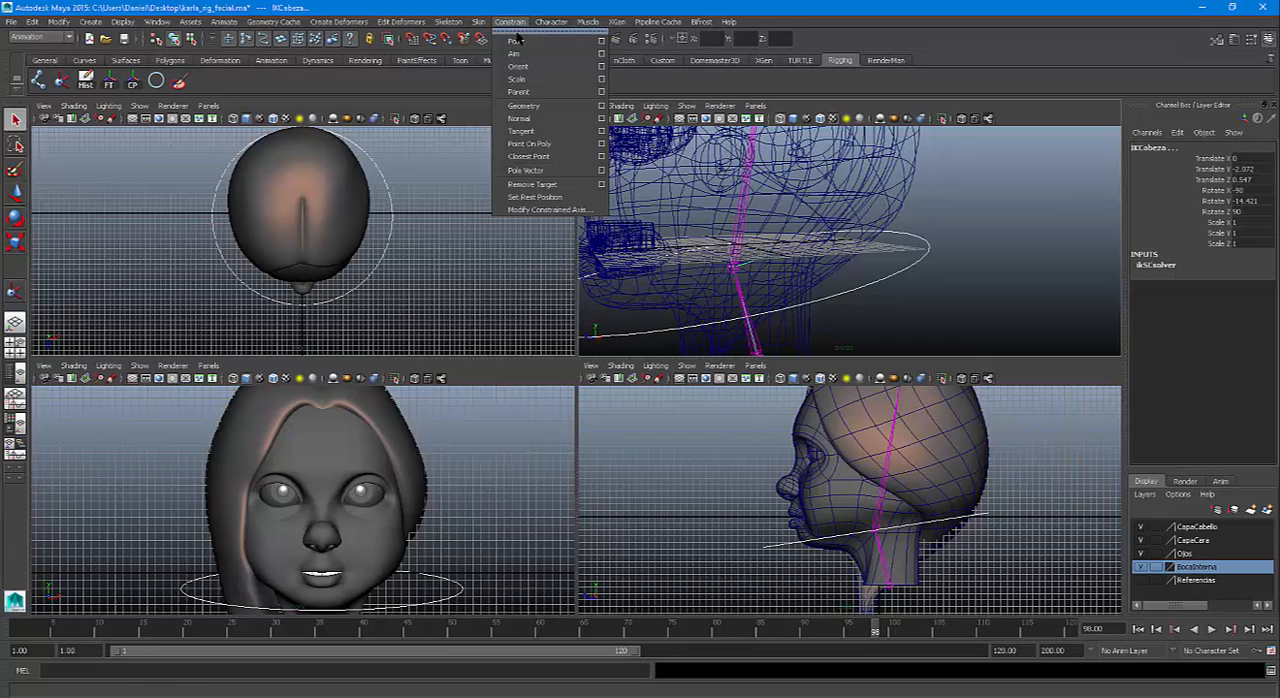
{"action": "left_click", "coordinate": [601, 41]}
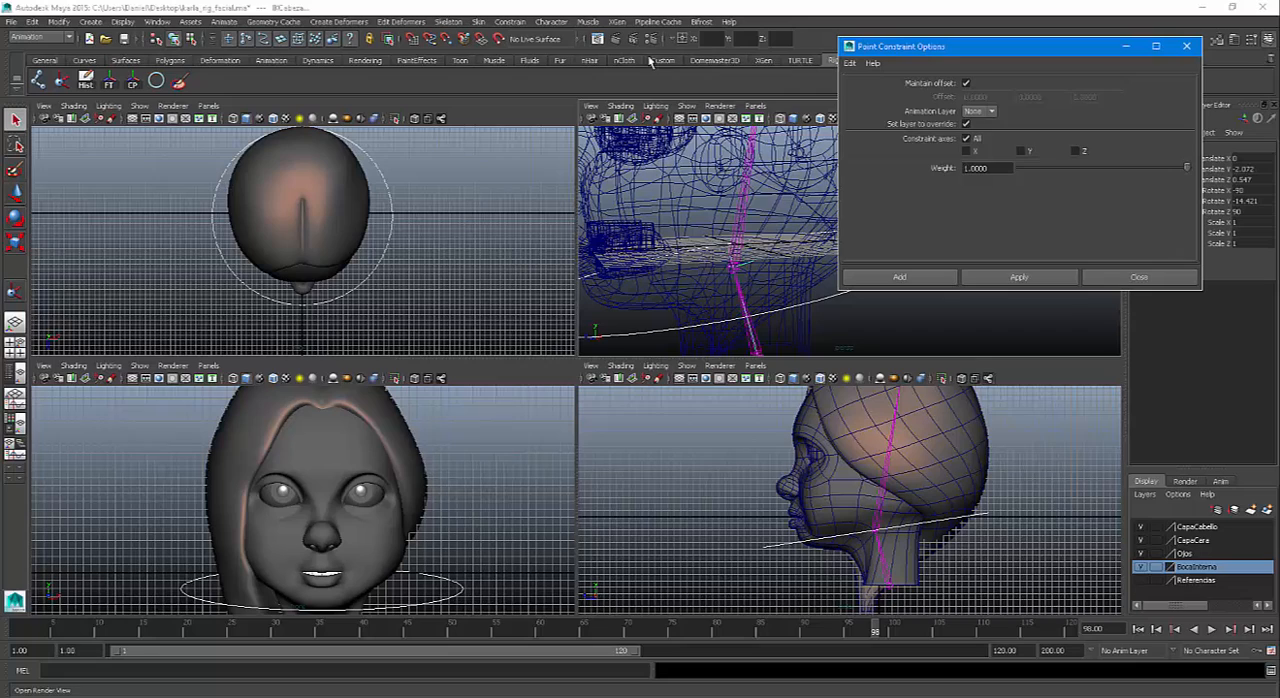
{"action": "left_click", "coordinate": [850, 63]}
{"action": "left_click", "coordinate": [873, 95]}
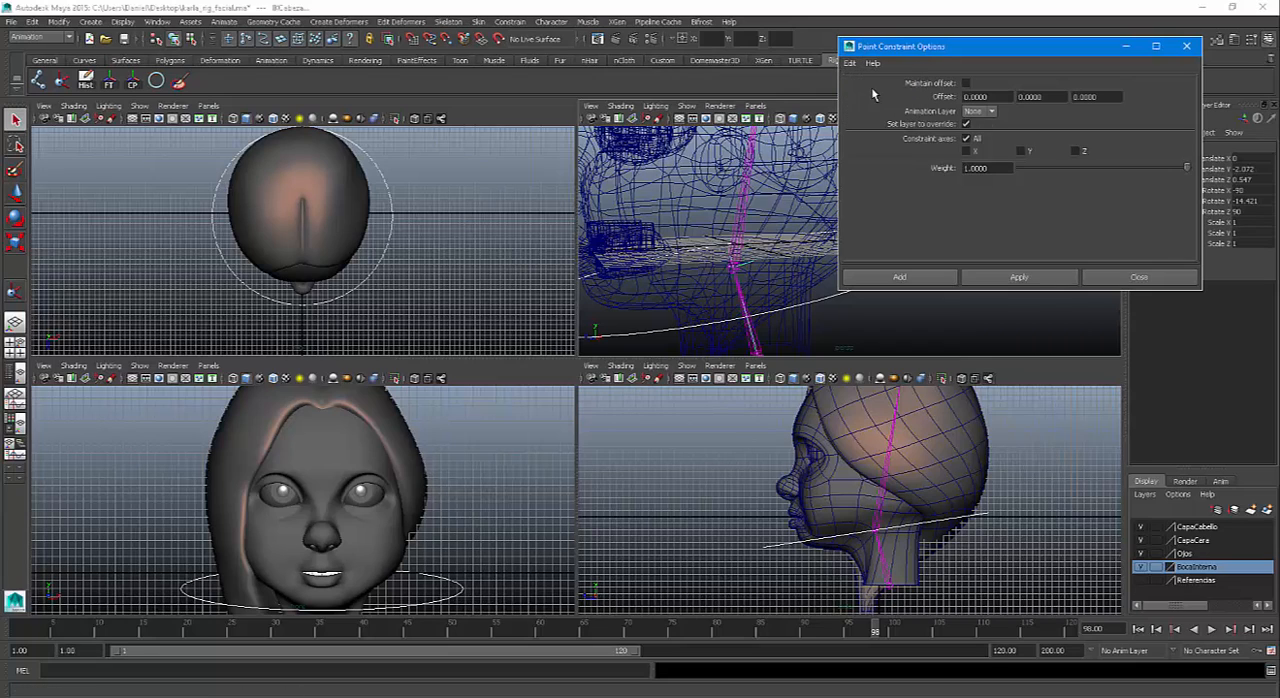
{"action": "left_click", "coordinate": [966, 84]}
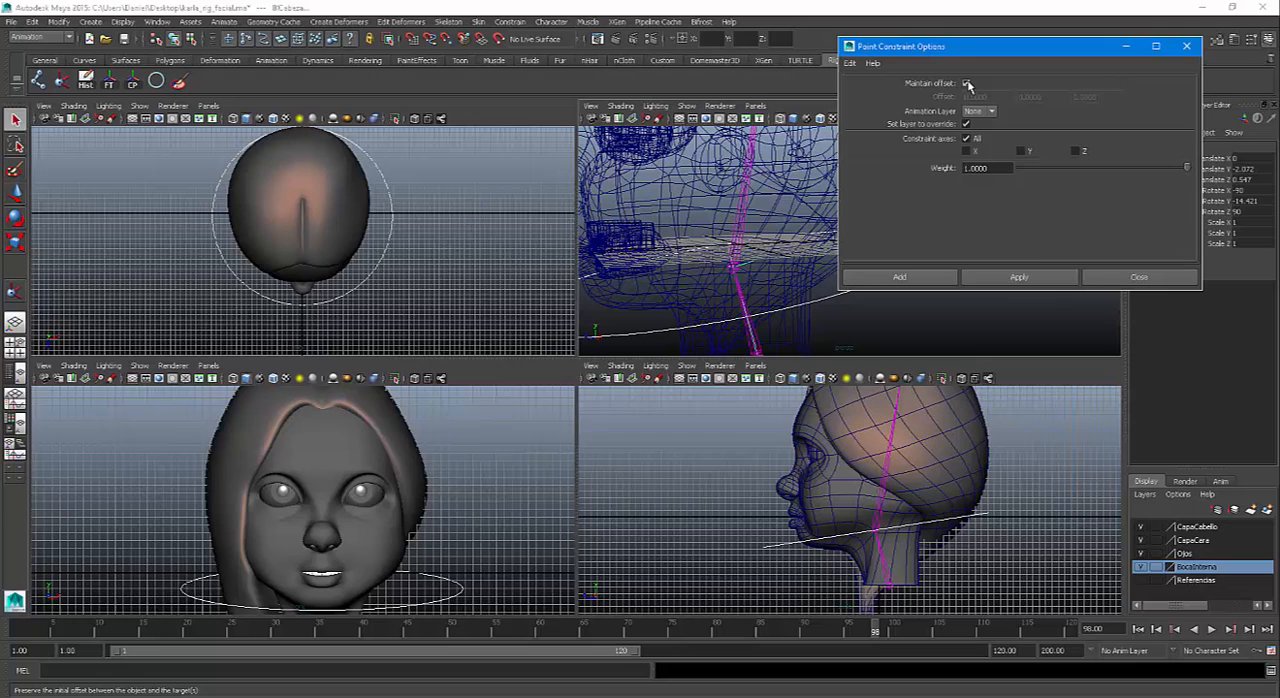
{"action": "left_click", "coordinate": [918, 278]}
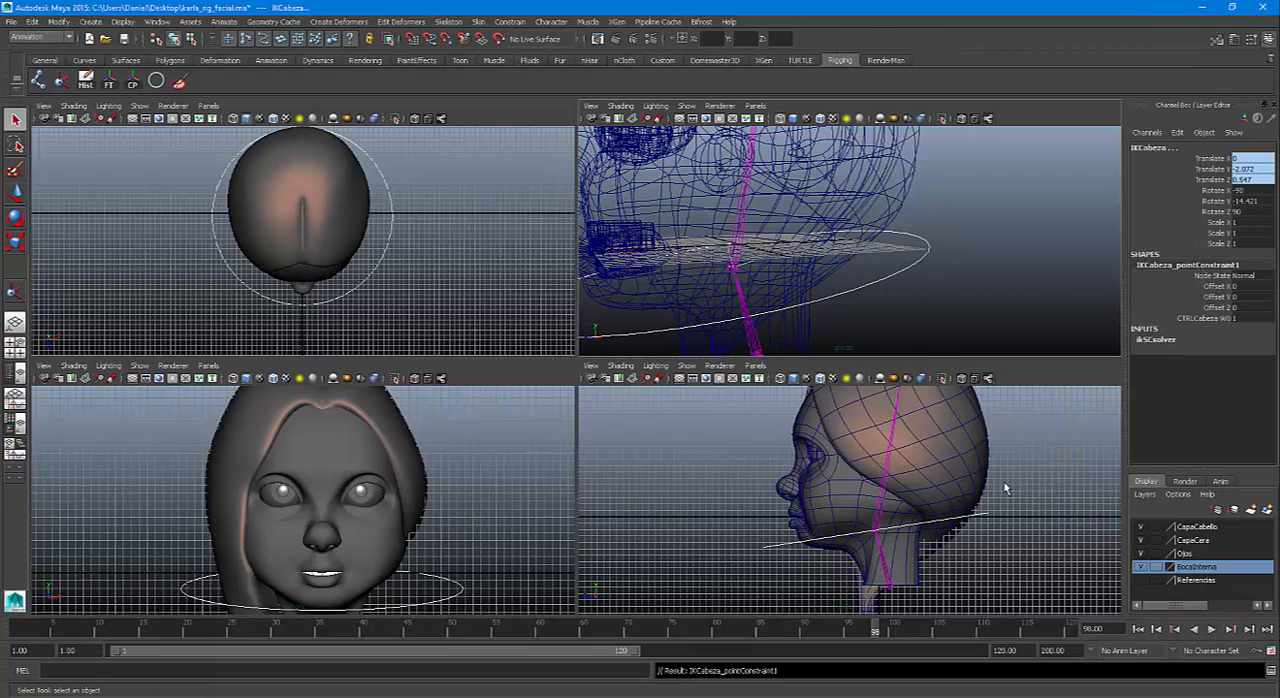
Test the point constraint by moving the CTRLCabeza control freely in the perspective view, and undo the move
{"action": "left_click", "coordinate": [881, 296]}
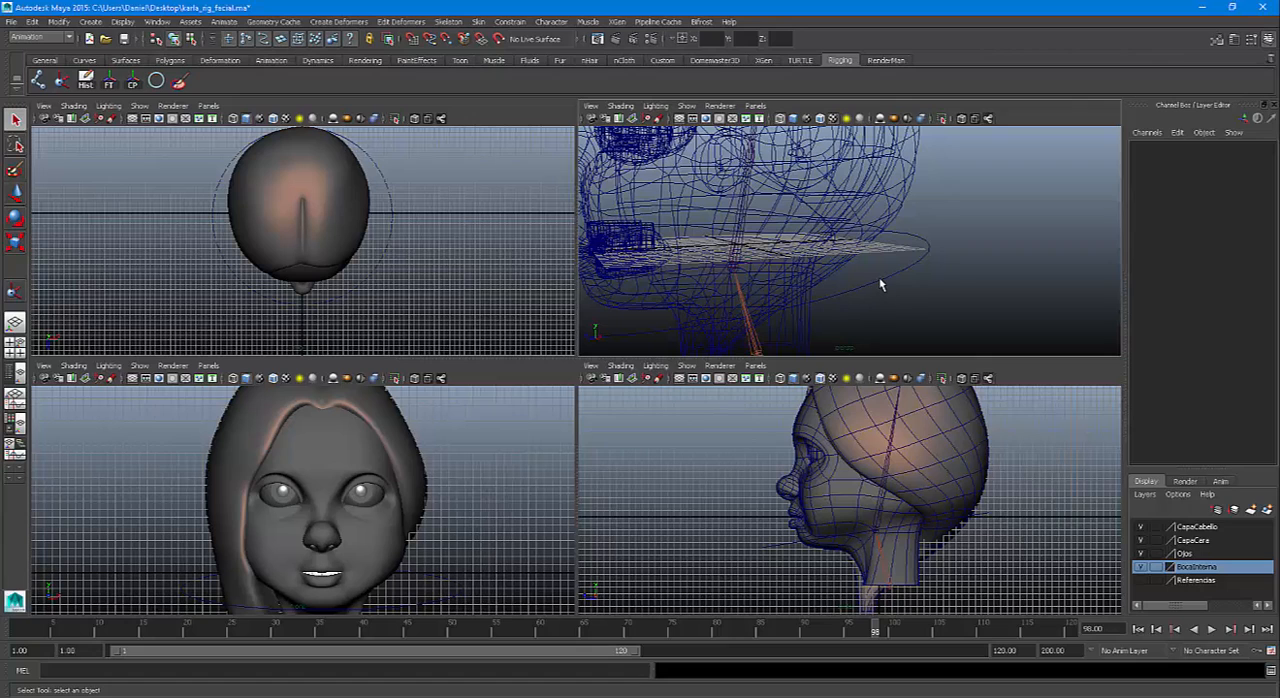
{"action": "left_click", "coordinate": [880, 281]}
{"action": "right_click_drag", "start_coordinate": [911, 305], "coordinate": [746, 287], "text": "alt"}
{"action": "left_click_drag", "start_coordinate": [746, 287], "coordinate": [781, 293], "text": "alt"}
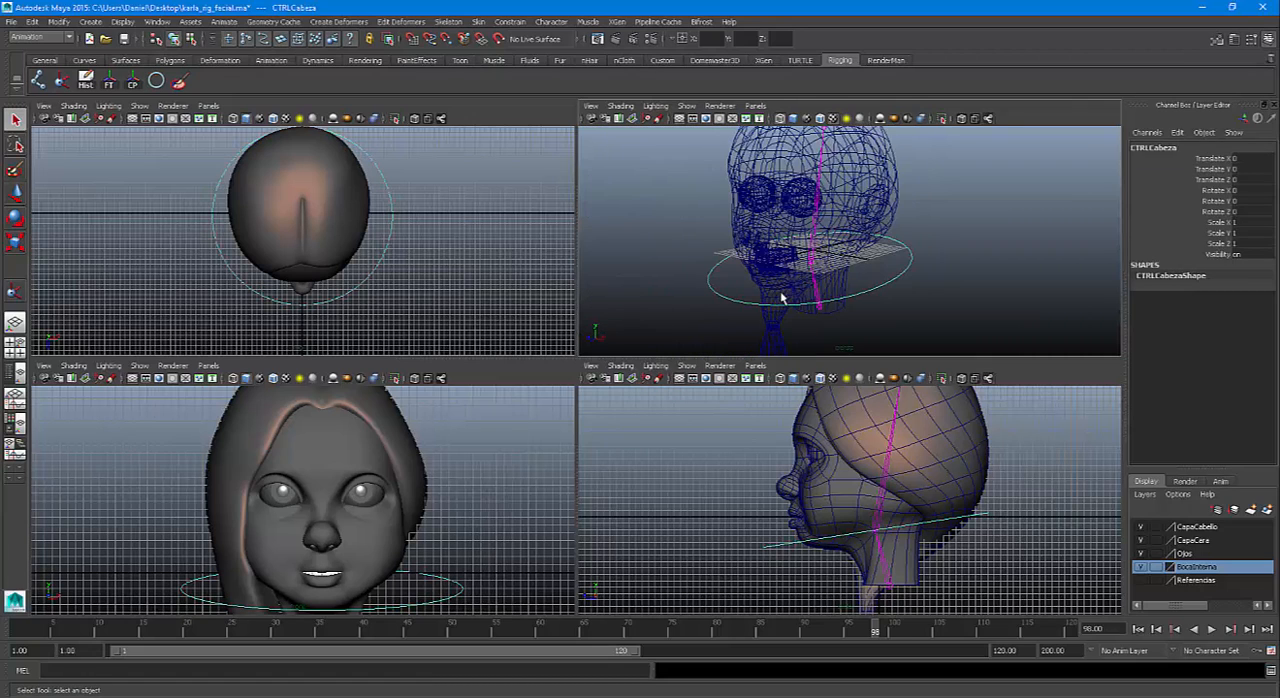
{"action": "key", "text": "w"}
{"action": "left_click_drag", "start_coordinate": [852, 270], "coordinate": [816, 262]}
{"action": "key", "text": "ctrl+z"}
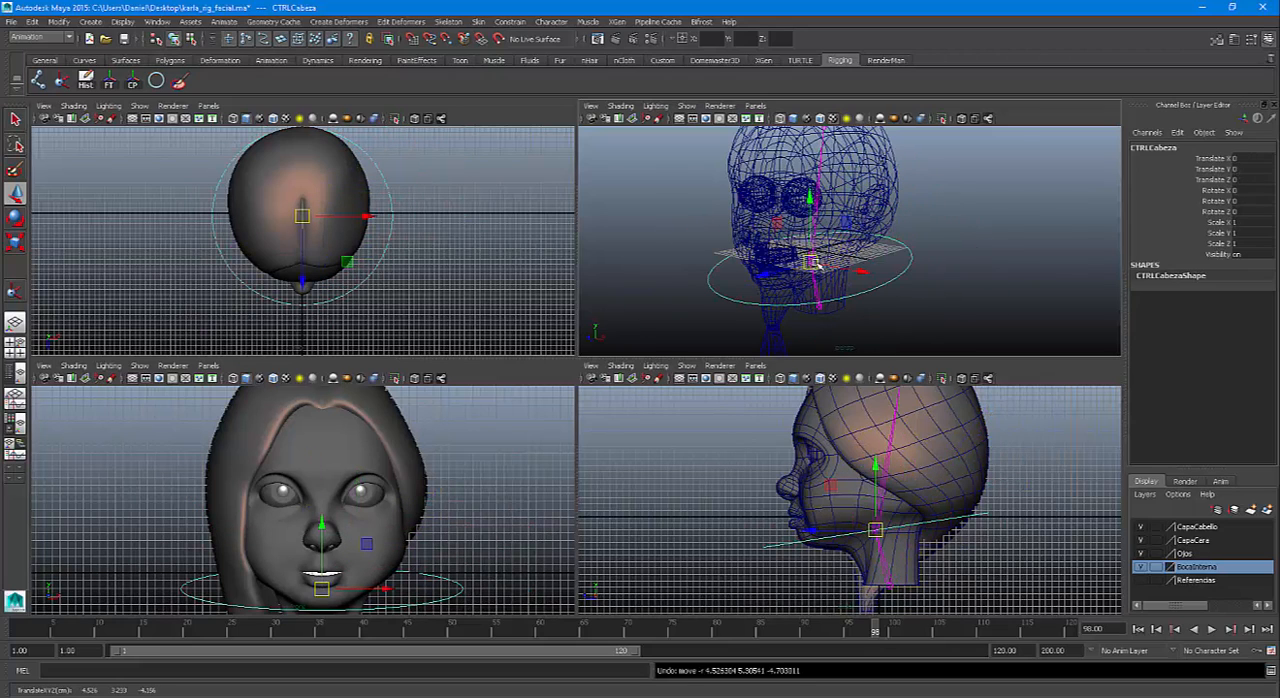
Try rotating the CTRLCabeza control around its Y axis to test the head joint, and undo the rotation
{"action": "key", "text": "e"}
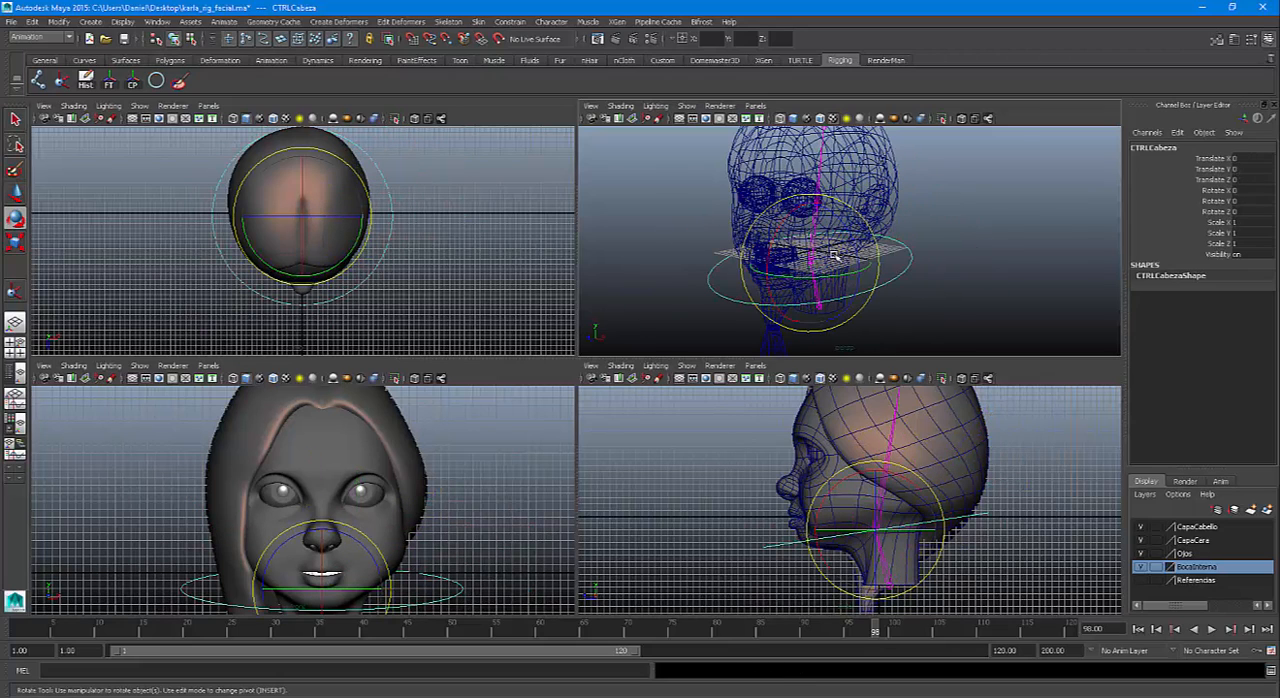
{"action": "left_click_drag", "start_coordinate": [843, 224], "coordinate": [844, 283]}
{"action": "key", "text": "ctrl+z"}
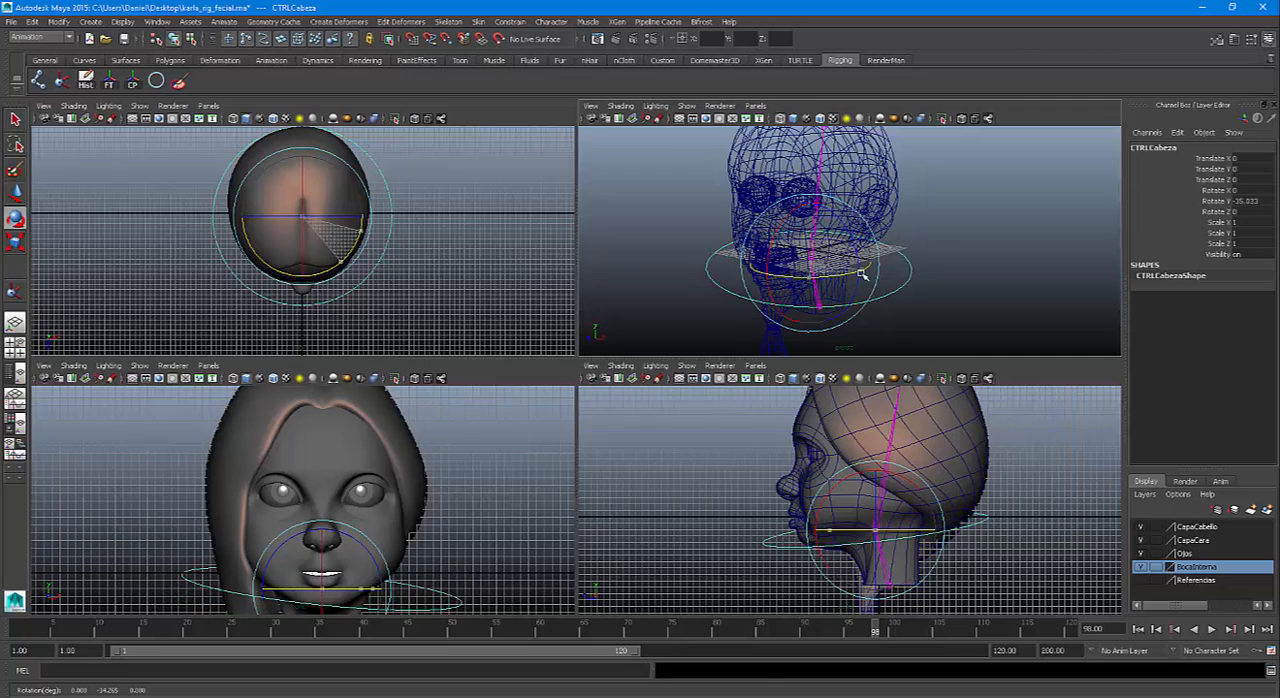
{"action": "key", "text": "ctrl+z"}
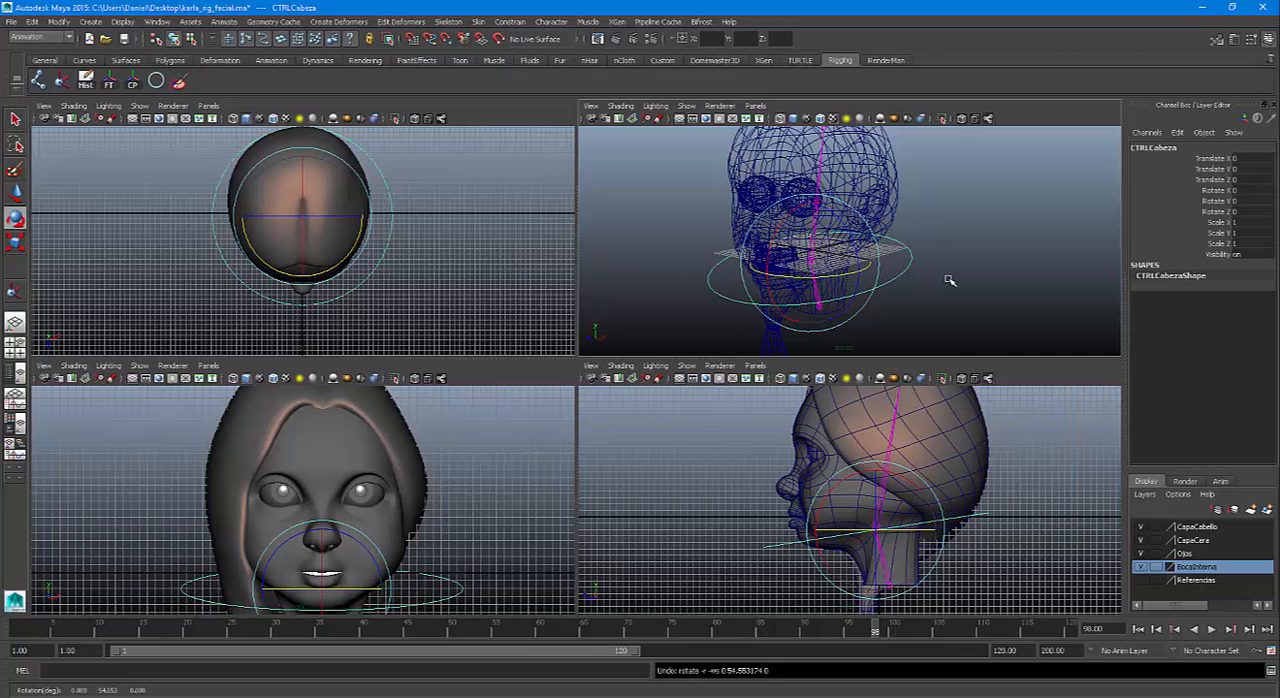
{"action": "key", "text": "q"}
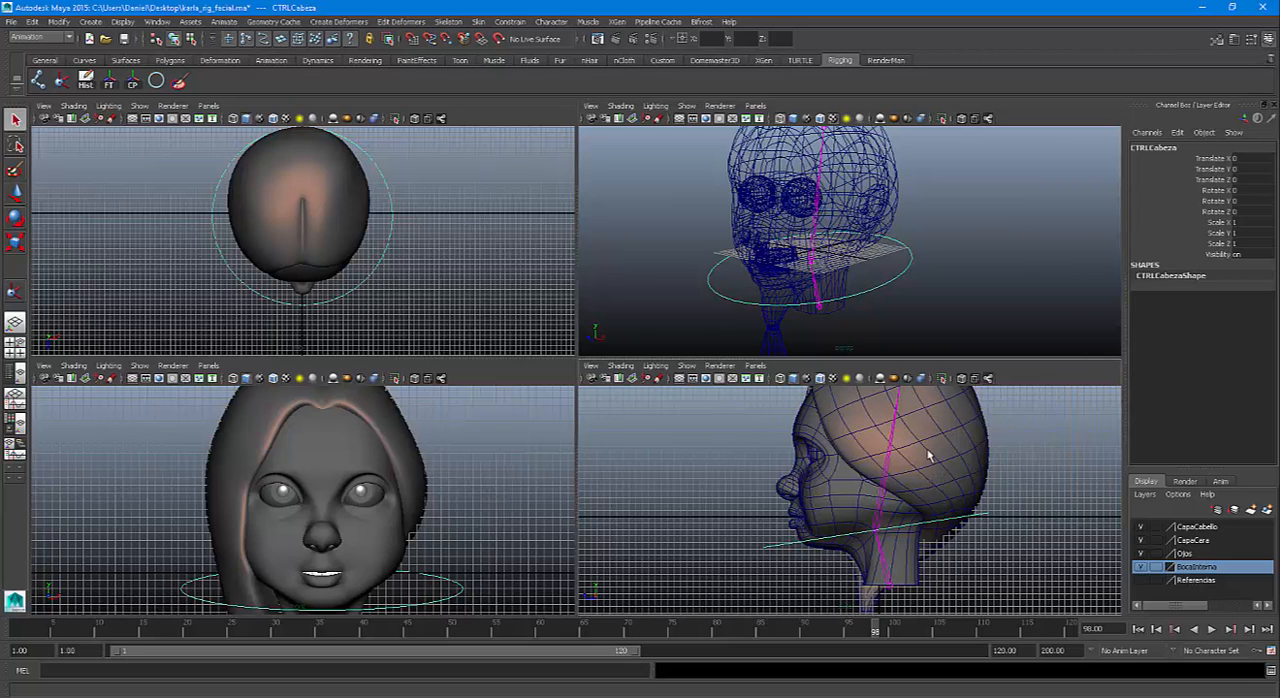
Orient-constrain the Cabeza joint to the CTRLCabeza control using reset settings with Maintain offset enabled
{"action": "left_click", "coordinate": [1007, 519]}
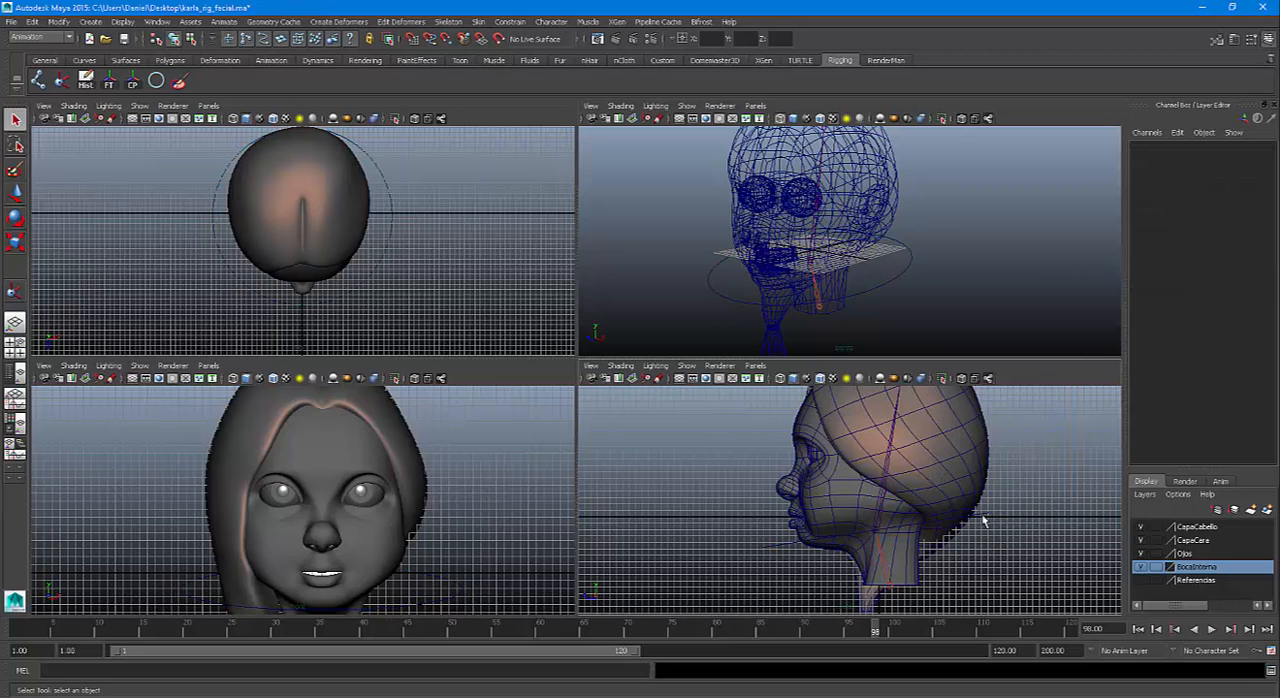
{"action": "left_click", "coordinate": [984, 519]}
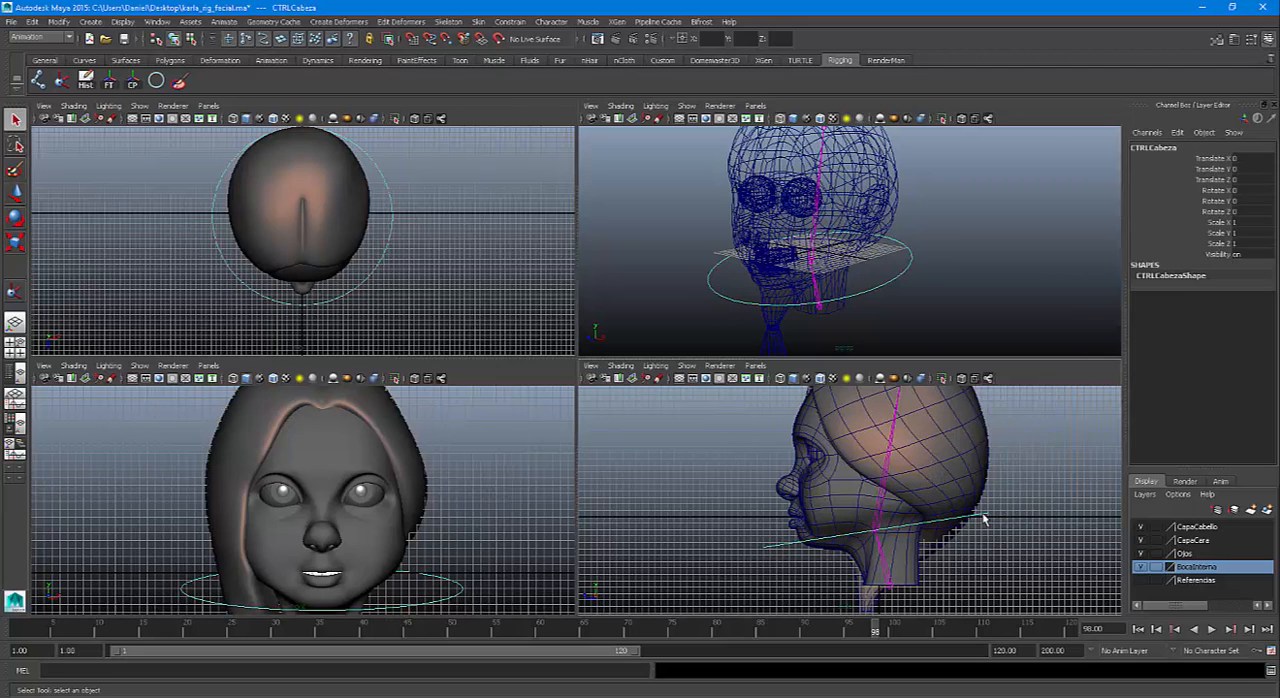
{"action": "left_click", "coordinate": [889, 467]}
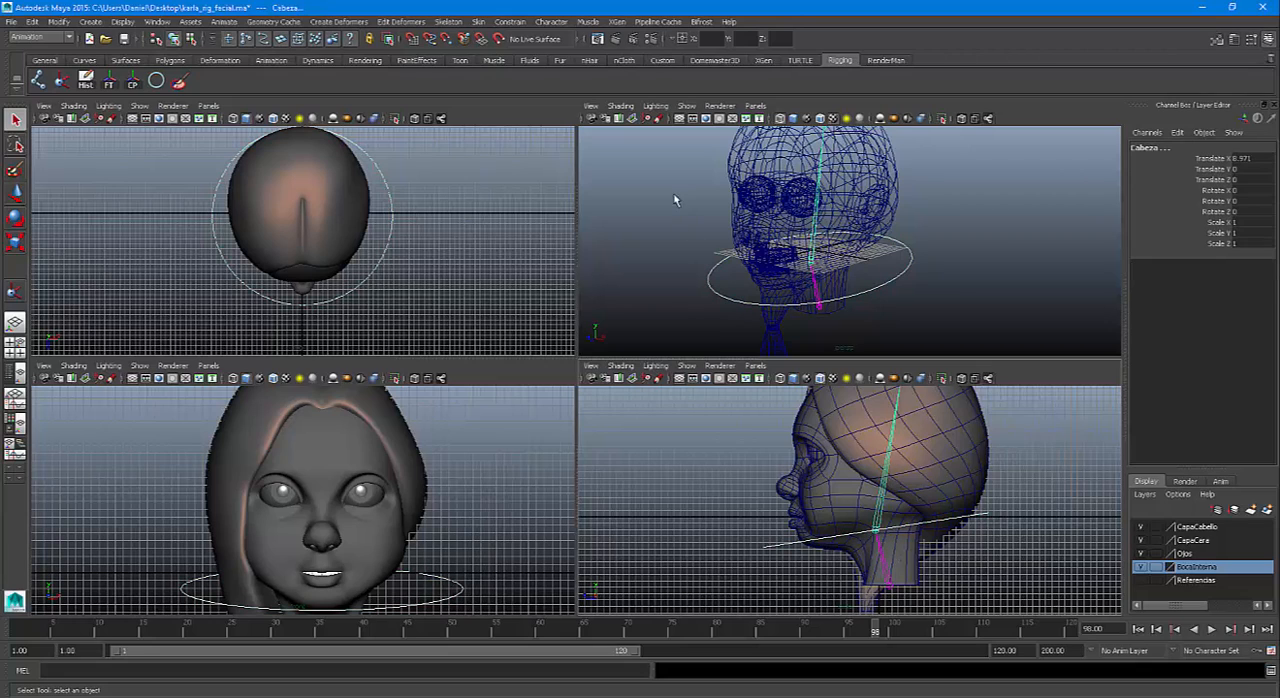
{"action": "left_click", "coordinate": [508, 22]}
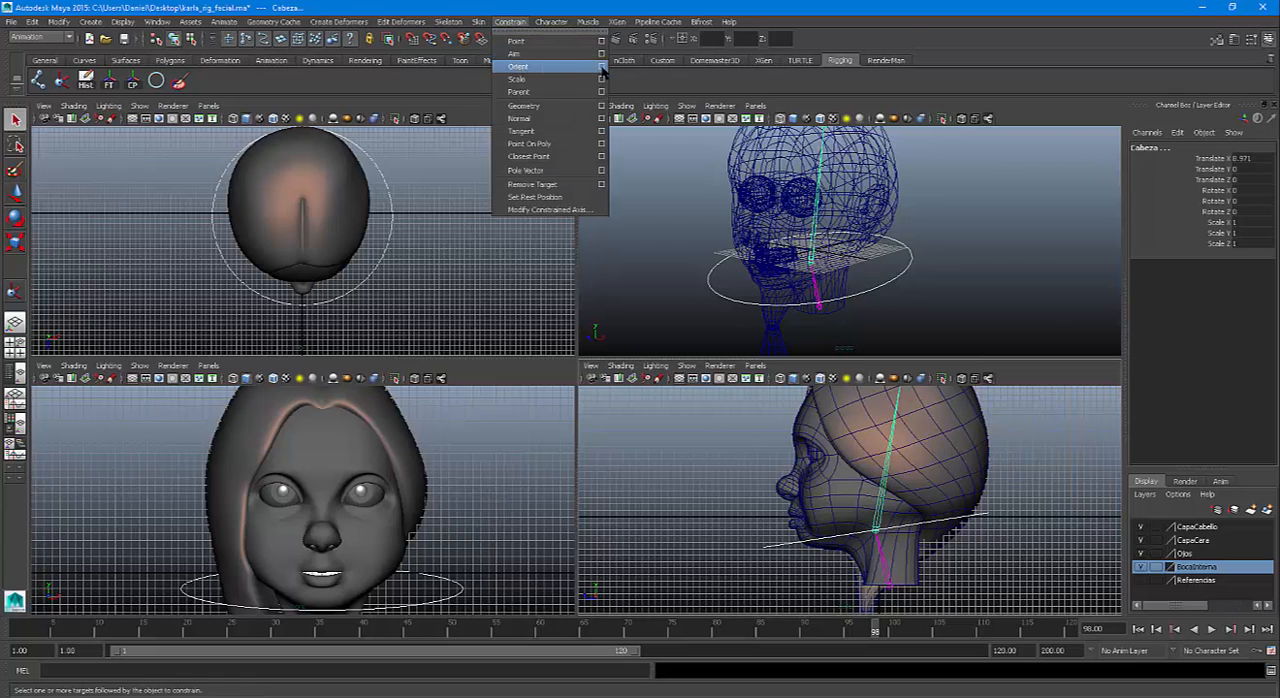
{"action": "left_click", "coordinate": [602, 67]}
{"action": "left_click", "coordinate": [849, 62]}
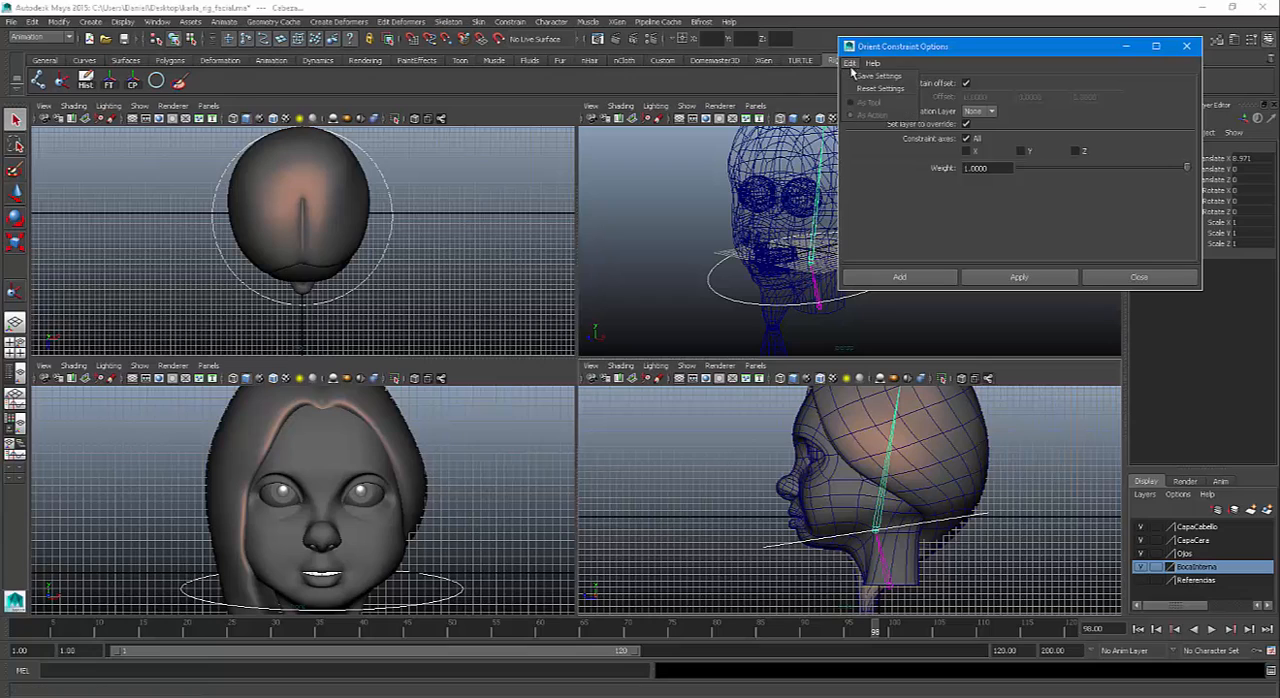
{"action": "left_click", "coordinate": [861, 90]}
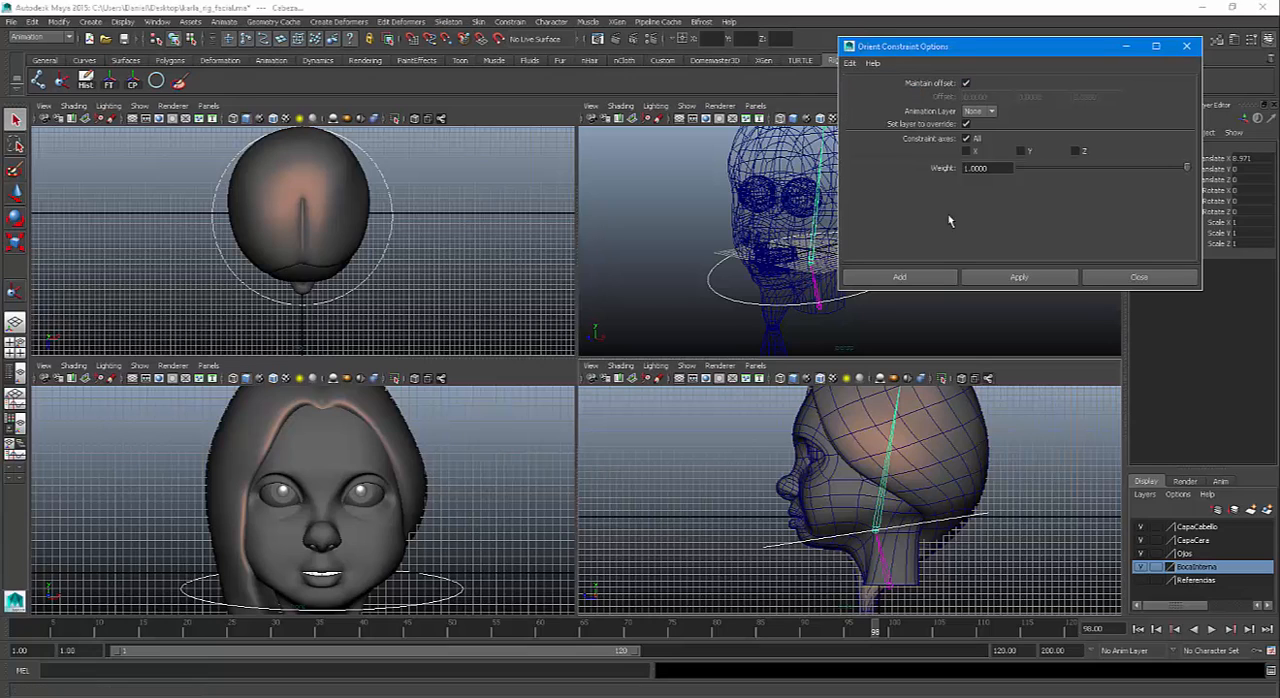
{"action": "left_click", "coordinate": [899, 277]}
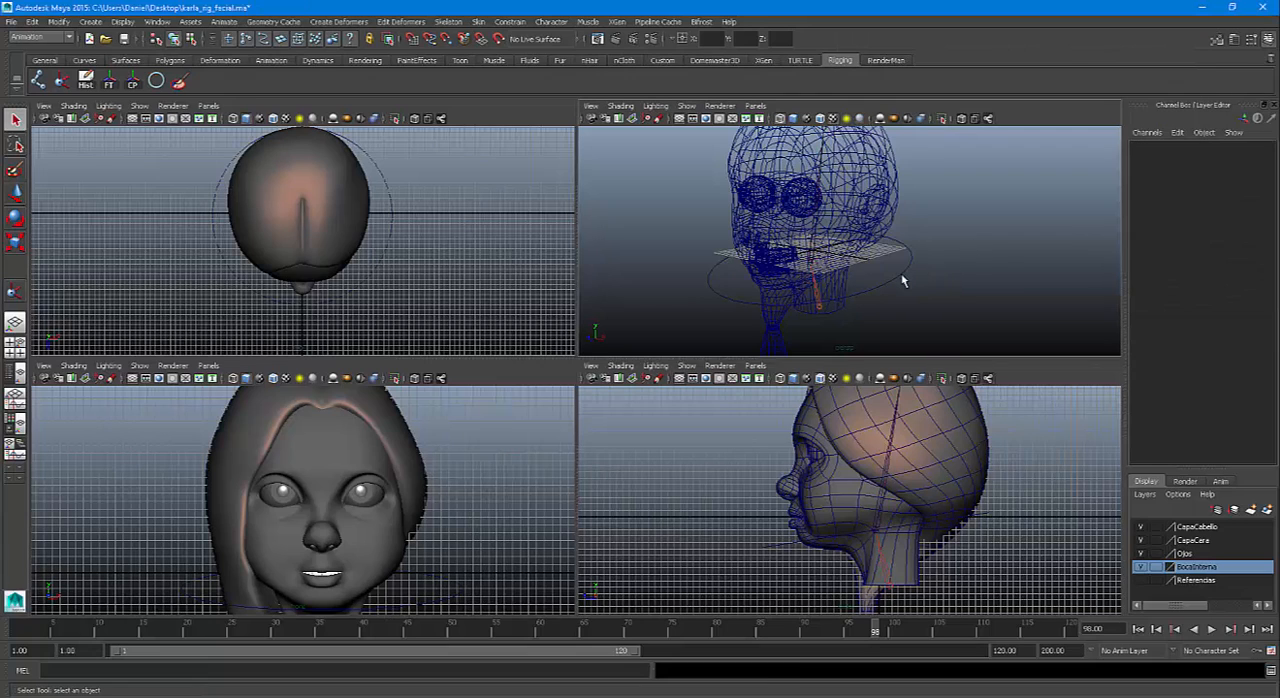
Test-move the CTRLCabeza control along X and return its Translate X to 0
{"action": "left_click", "coordinate": [902, 278]}
{"action": "key", "text": "w"}
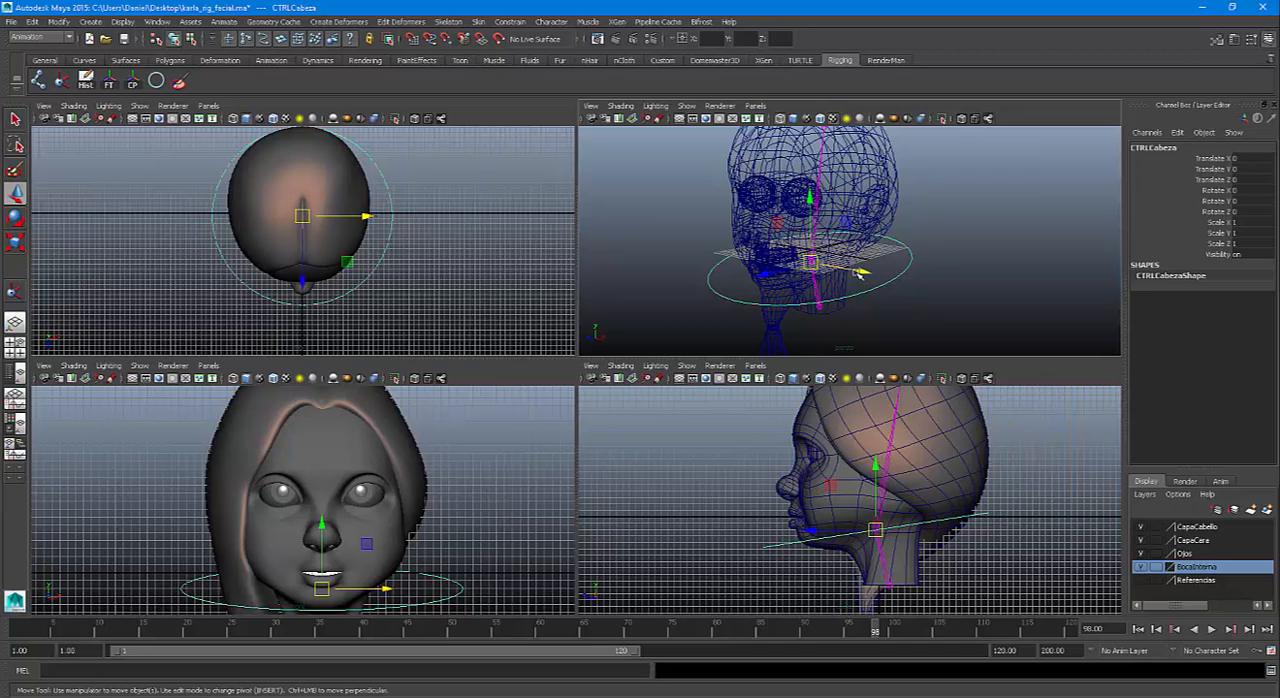
{"action": "left_click_drag", "start_coordinate": [860, 275], "coordinate": [826, 266]}
{"action": "mouse_move", "coordinate": [810, 265]}
{"action": "left_mouse_down"}
{"action": "mouse_move", "coordinate": [860, 272]}
{"action": "mouse_move", "coordinate": [818, 268]}
{"action": "left_mouse_up"}
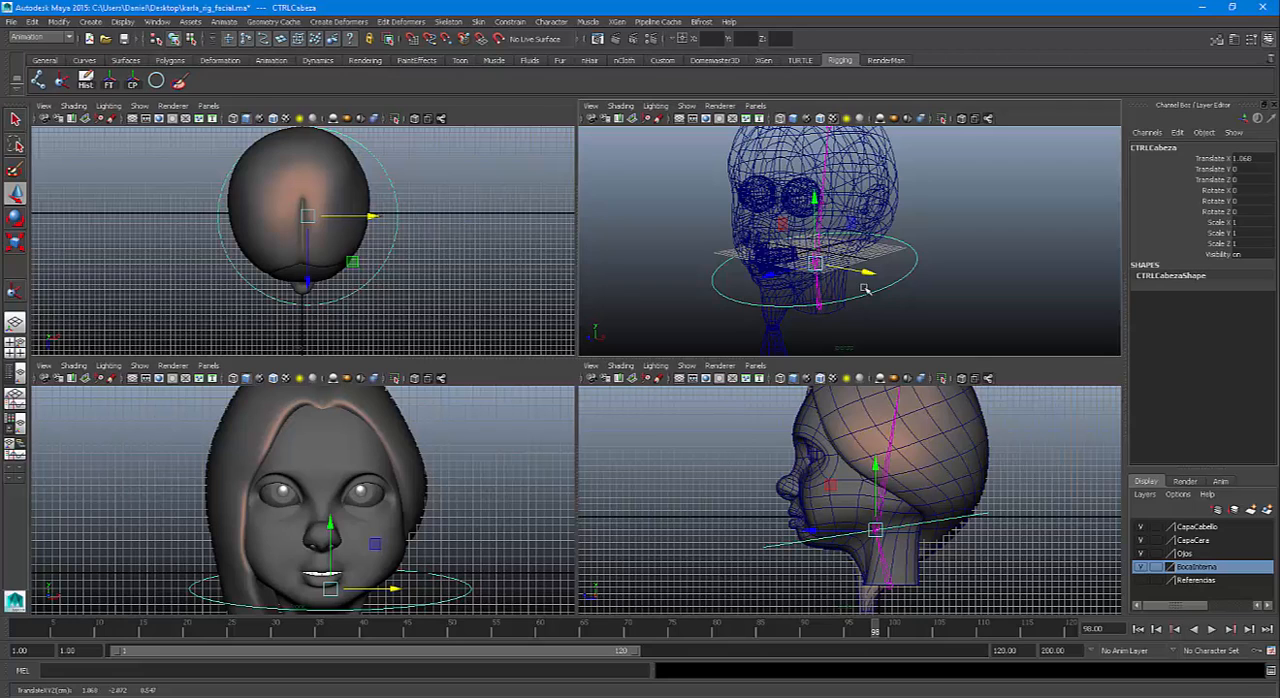
{"action": "left_click_drag", "start_coordinate": [868, 273], "coordinate": [870, 280]}
{"action": "key", "text": "ctrl+z"}
{"action": "left_click", "coordinate": [1252, 158]}
{"action": "type", "text": "0"}
{"action": "key", "text": "Return"}
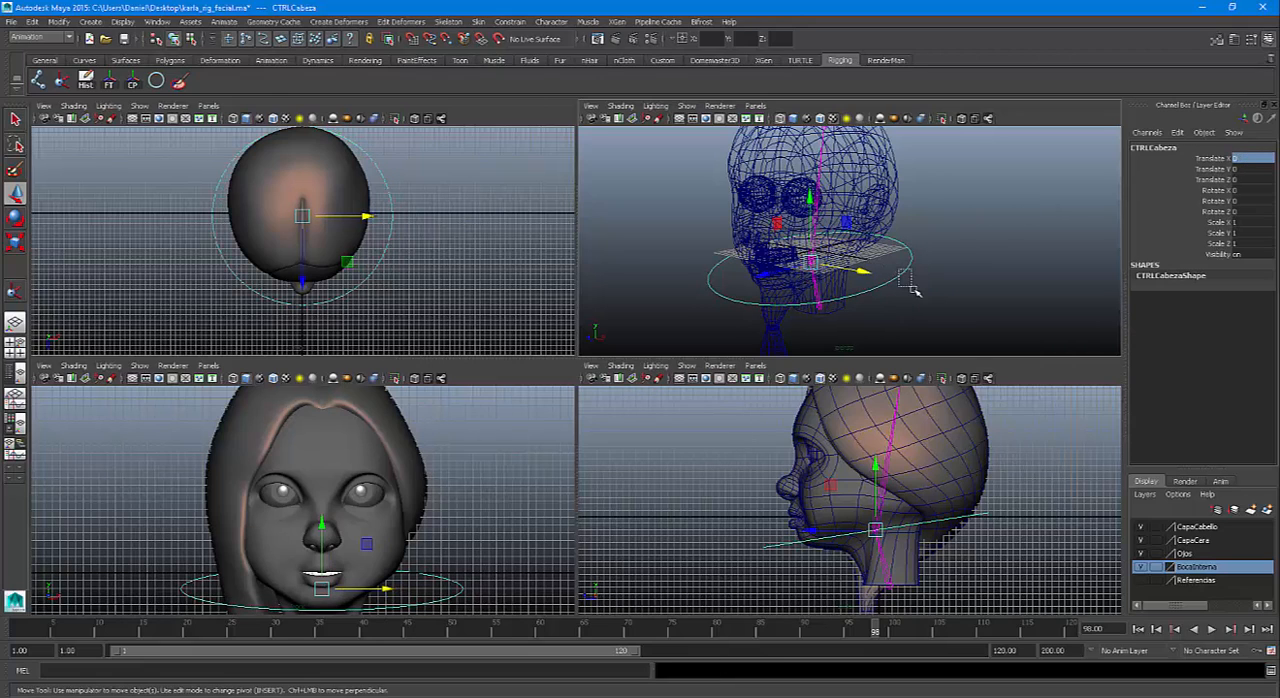
Test the orient constraint by rotating CTRLCabeza around its X axis, undo the rotation and keep the control selected
{"action": "key", "text": "e"}
{"action": "left_click_drag", "start_coordinate": [801, 276], "coordinate": [775, 270]}
{"action": "key", "text": "ctrl+z"}
{"action": "key", "text": "ctrl+z"}
{"action": "key", "text": "ctrl+z"}
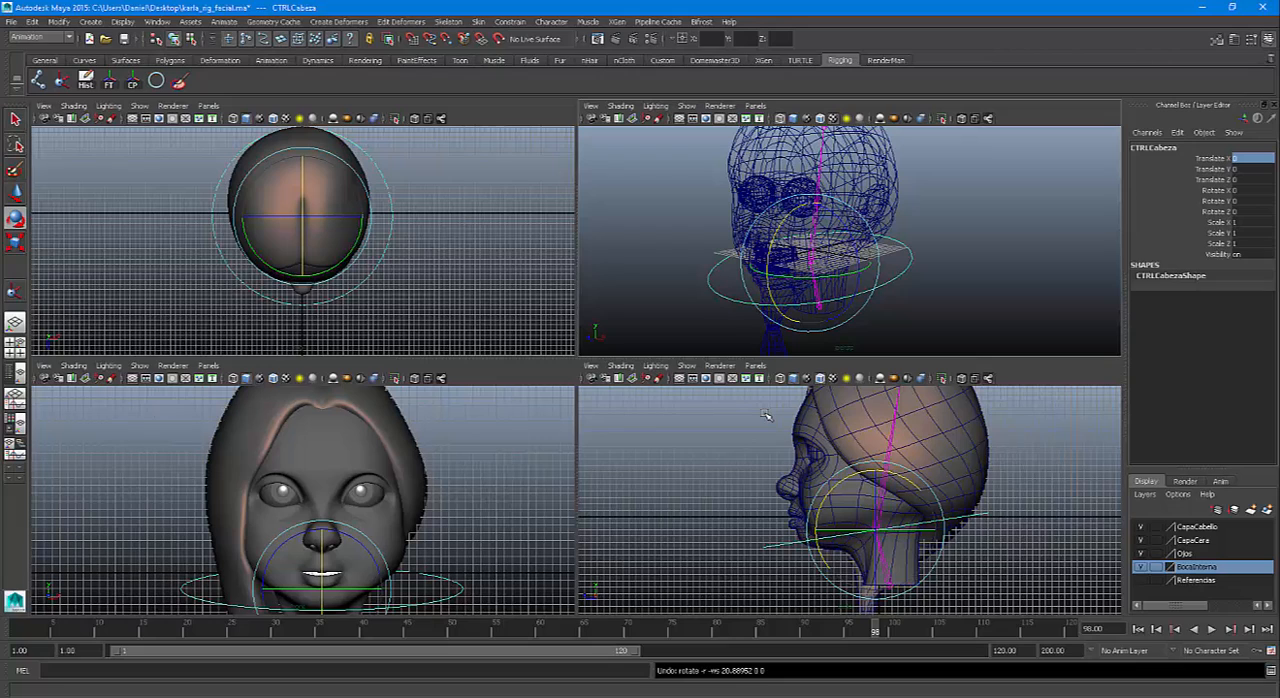
{"action": "left_click", "coordinate": [1002, 488]}
{"action": "left_click", "coordinate": [985, 518]}
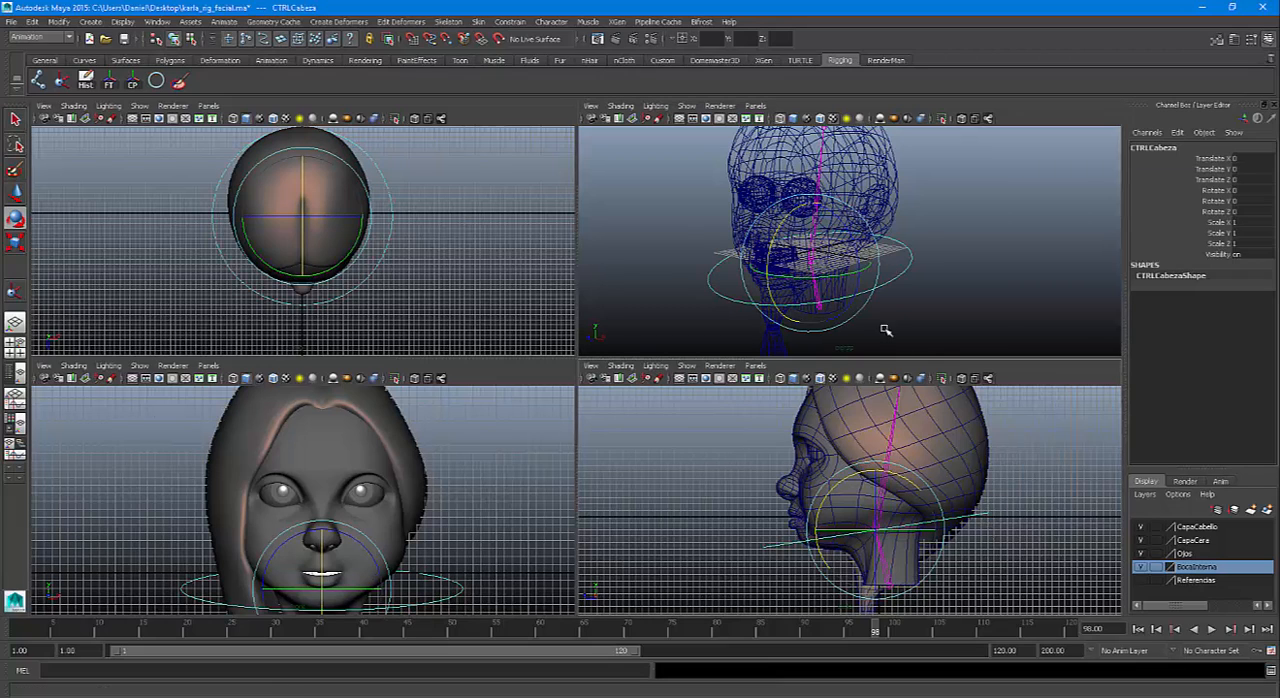
{"action": "key", "text": "q"}
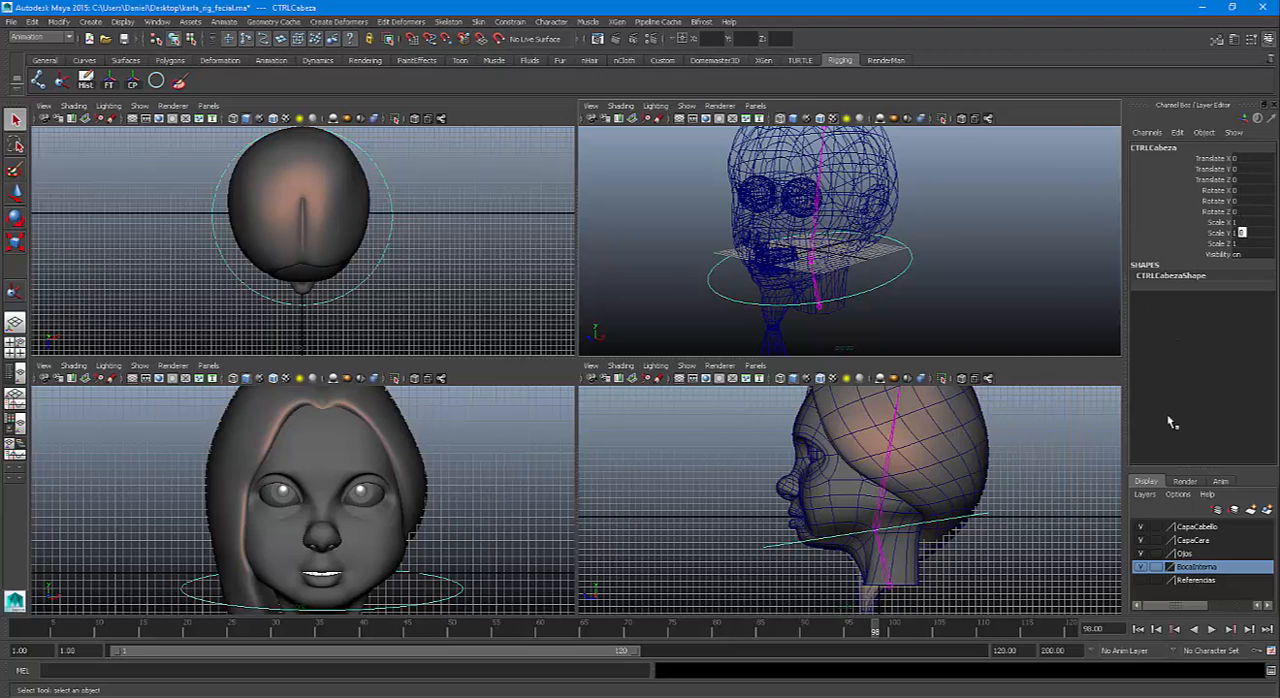
Examine the Rostro face, Cabello hair, Cuello joint and both cornea meshes by selecting them, and clear the selection
{"action": "left_click", "coordinate": [853, 497]}
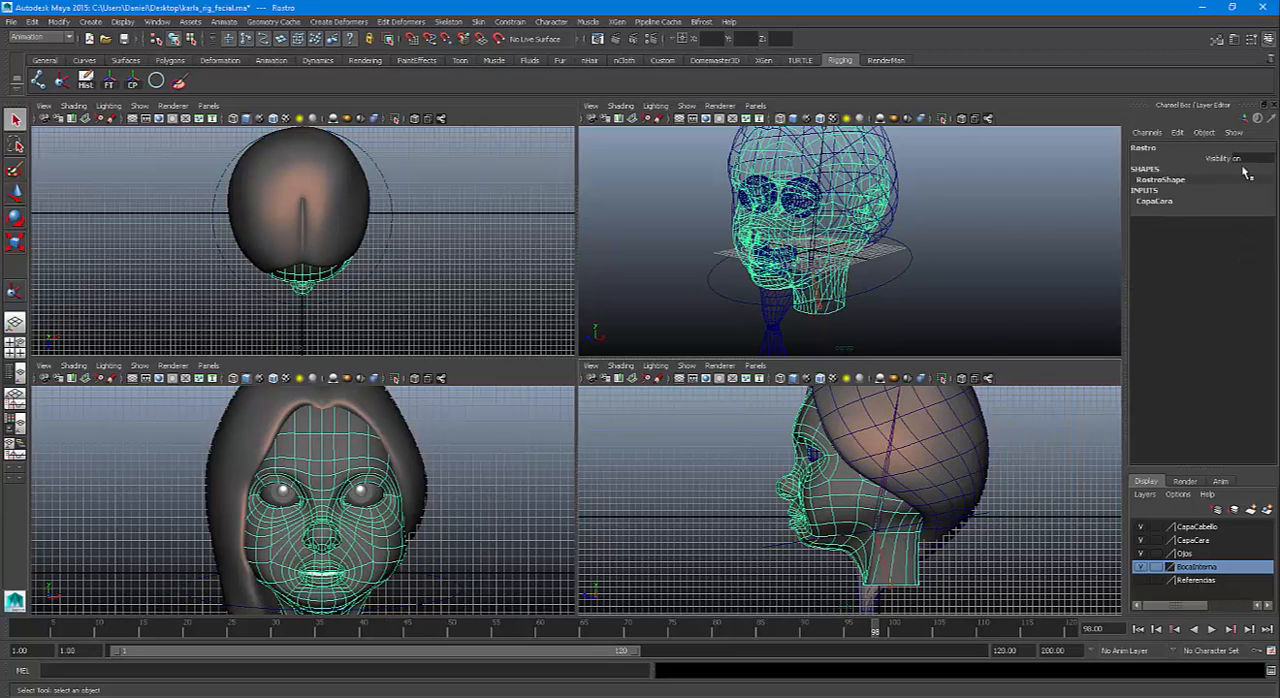
{"action": "left_click", "coordinate": [955, 446]}
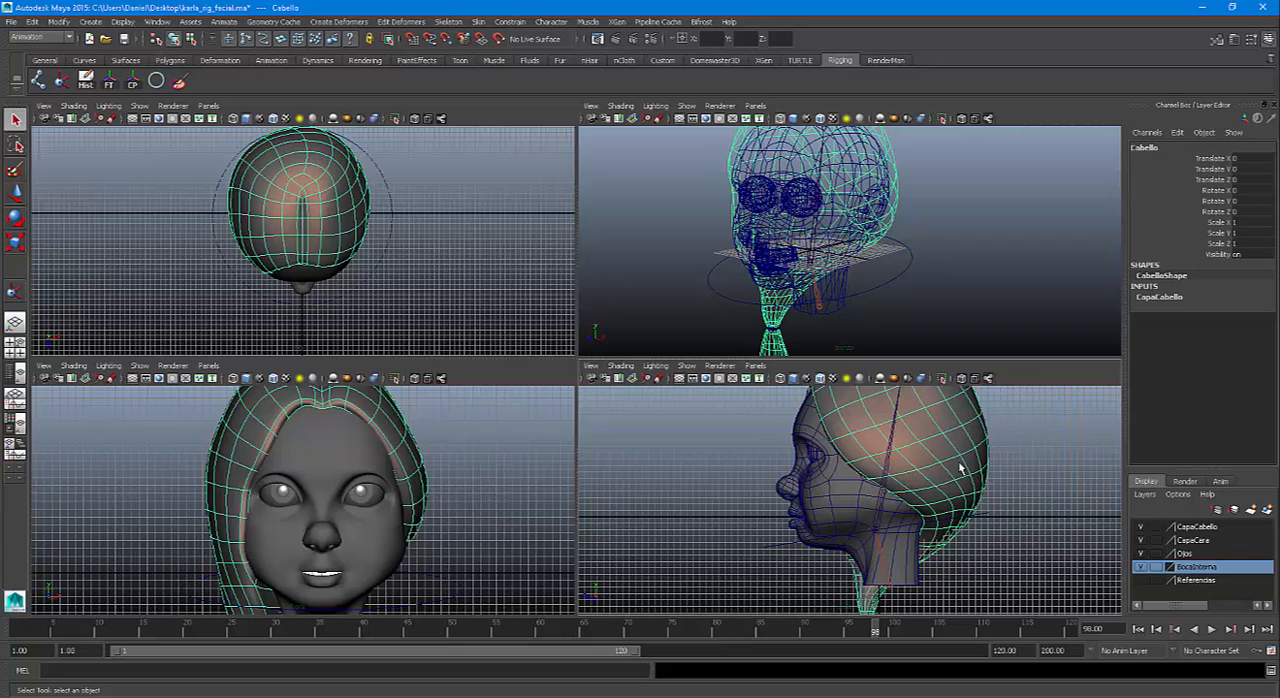
{"action": "left_click", "coordinate": [890, 594]}
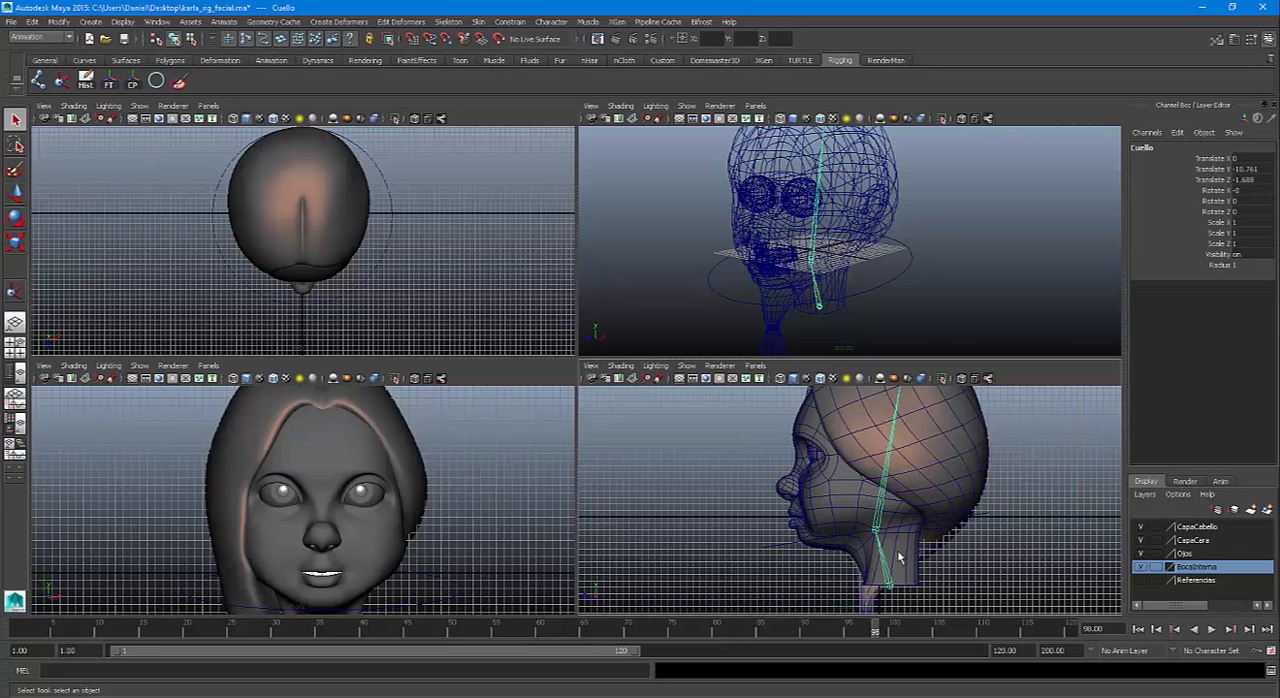
{"action": "left_click", "coordinate": [818, 460]}
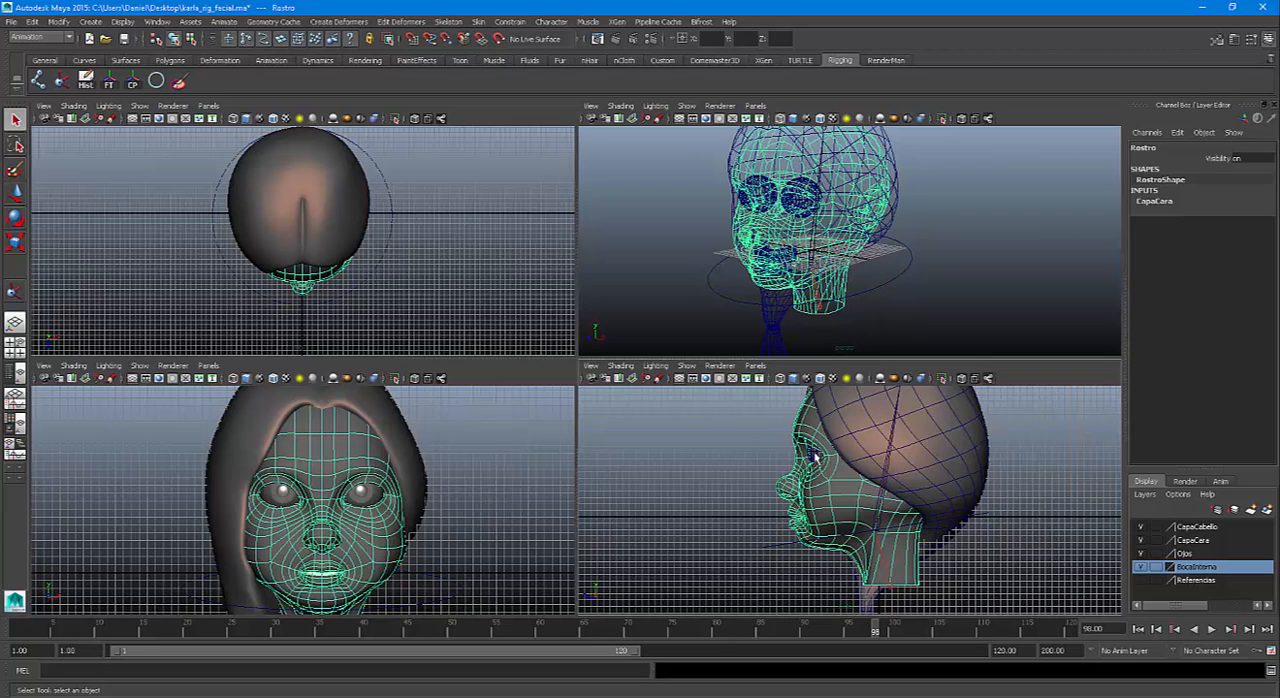
{"action": "left_click", "coordinate": [815, 457]}
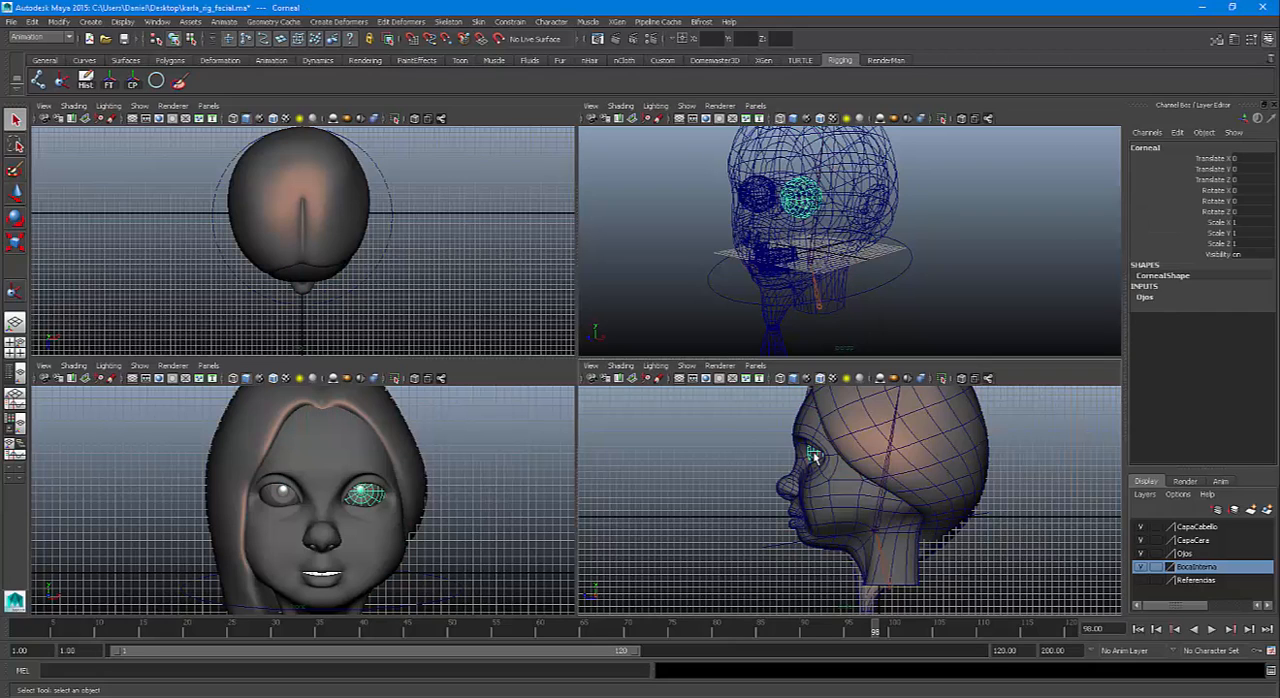
{"action": "left_click", "coordinate": [760, 200]}
{"action": "left_click", "coordinate": [764, 168]}
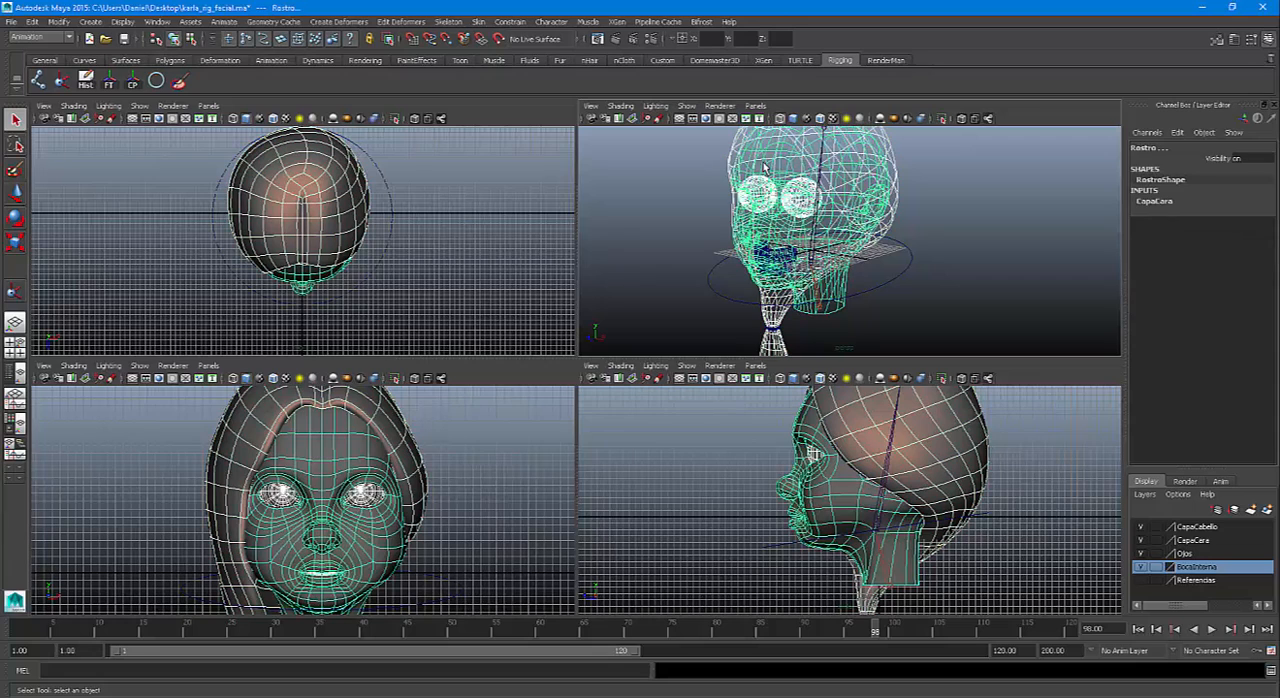
{"action": "left_click", "coordinate": [767, 158], "text": "shift"}
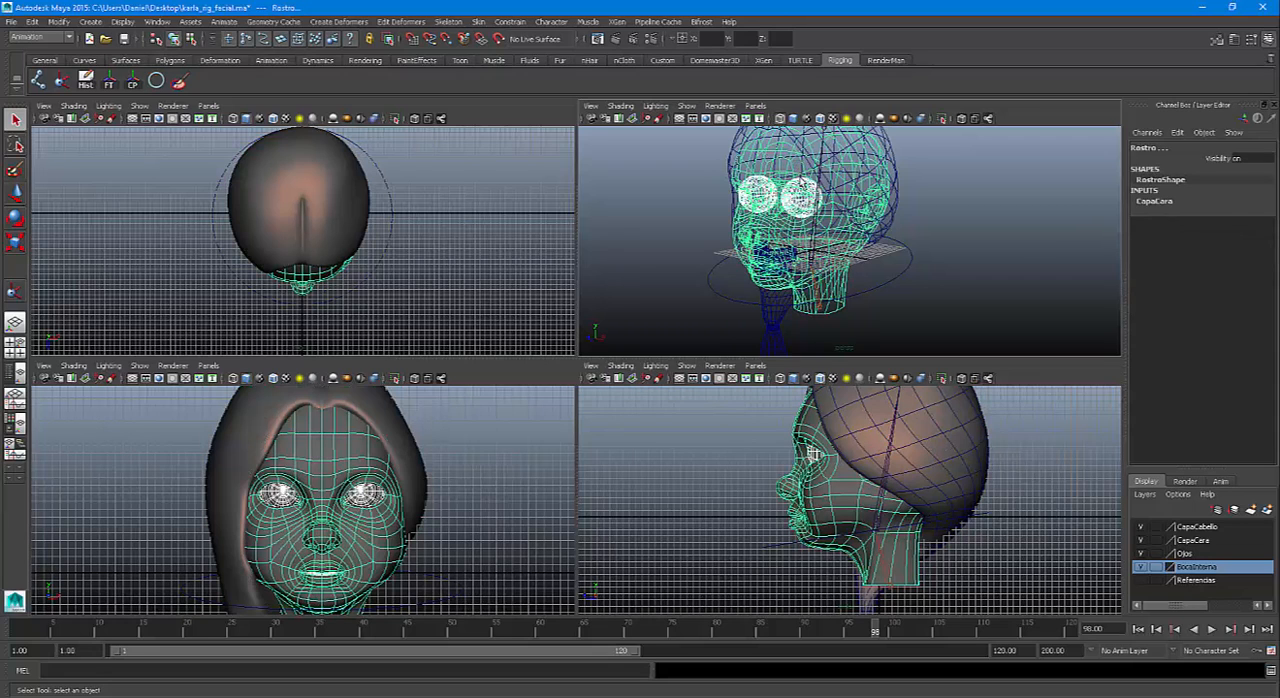
{"action": "left_click", "coordinate": [758, 195]}
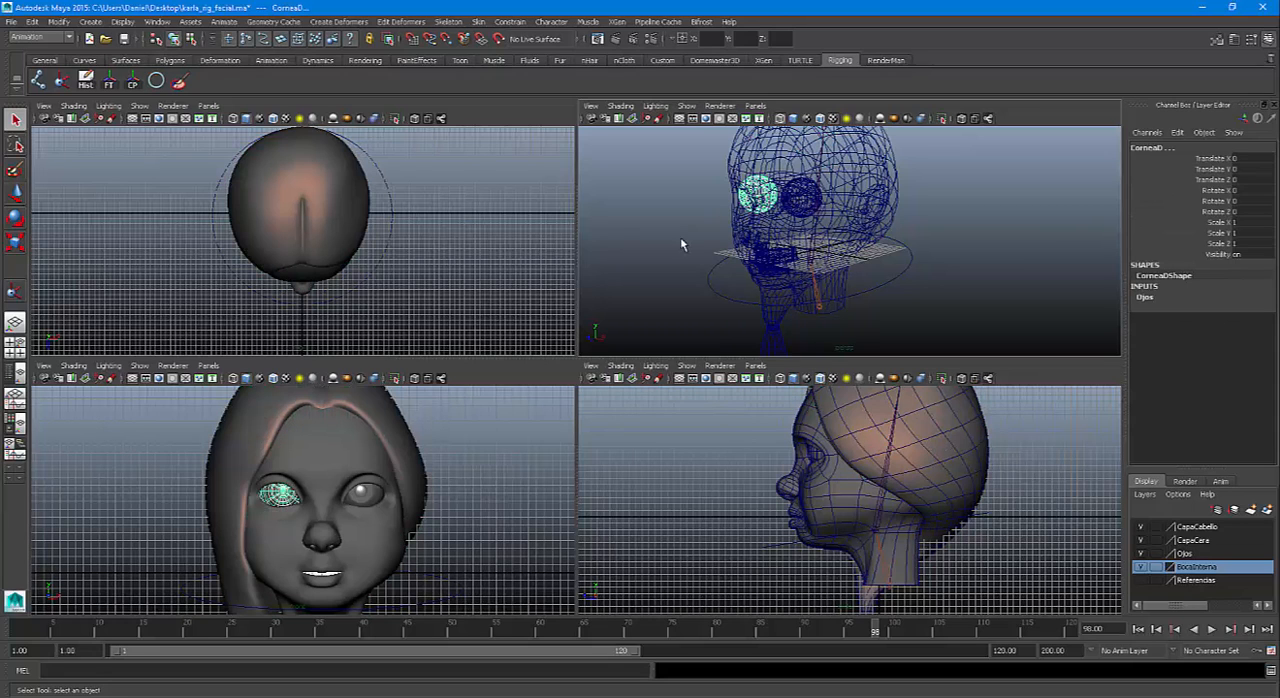
{"action": "left_click", "coordinate": [1035, 245]}
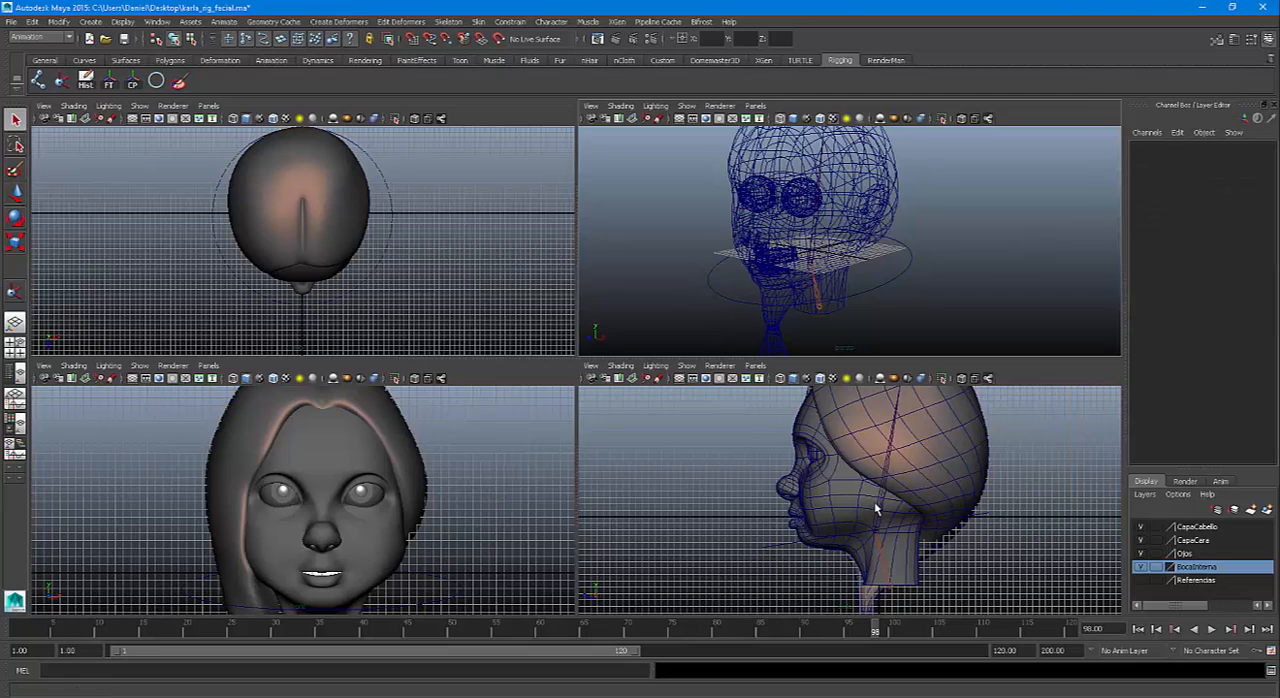
Select the left cornea mesh CorneaI and display the perspective view enlarged and shaded around that eye
{"action": "key", "text": "space"}
{"action": "scroll", "coordinate": [651, 469], "scroll_direction": "up", "scroll_amount": 5}
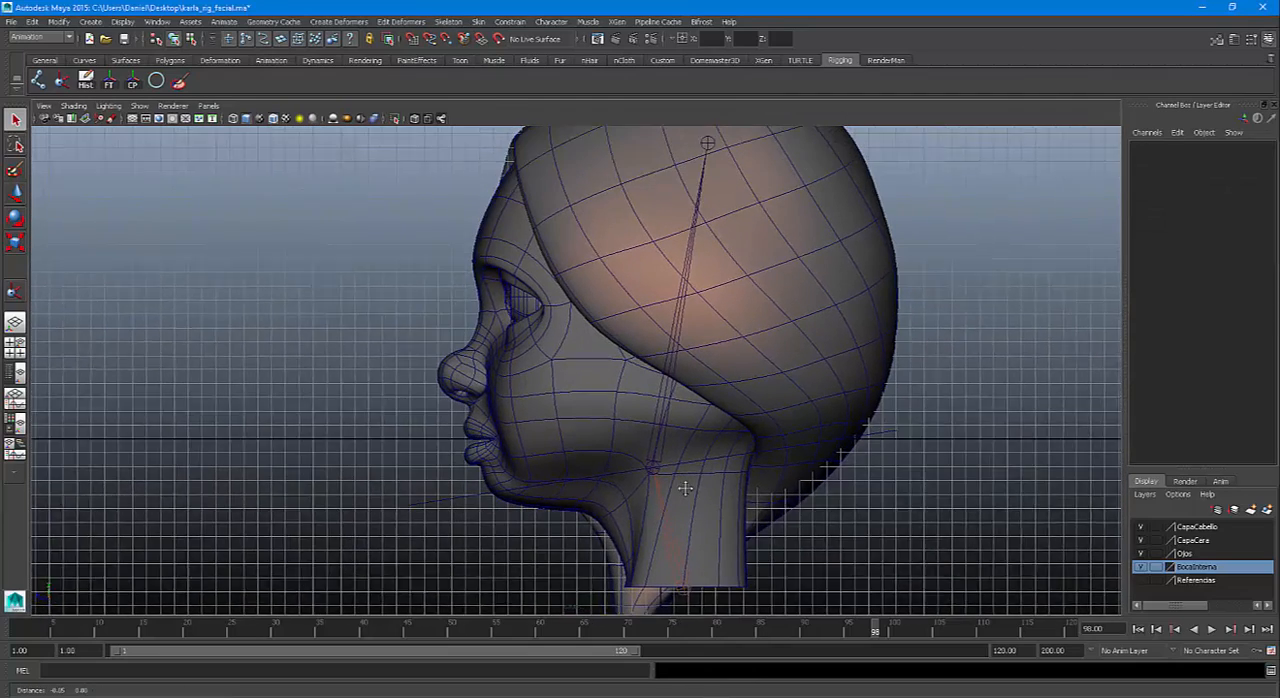
{"action": "middle_click_drag", "start_coordinate": [685, 489], "coordinate": [694, 501], "text": "alt"}
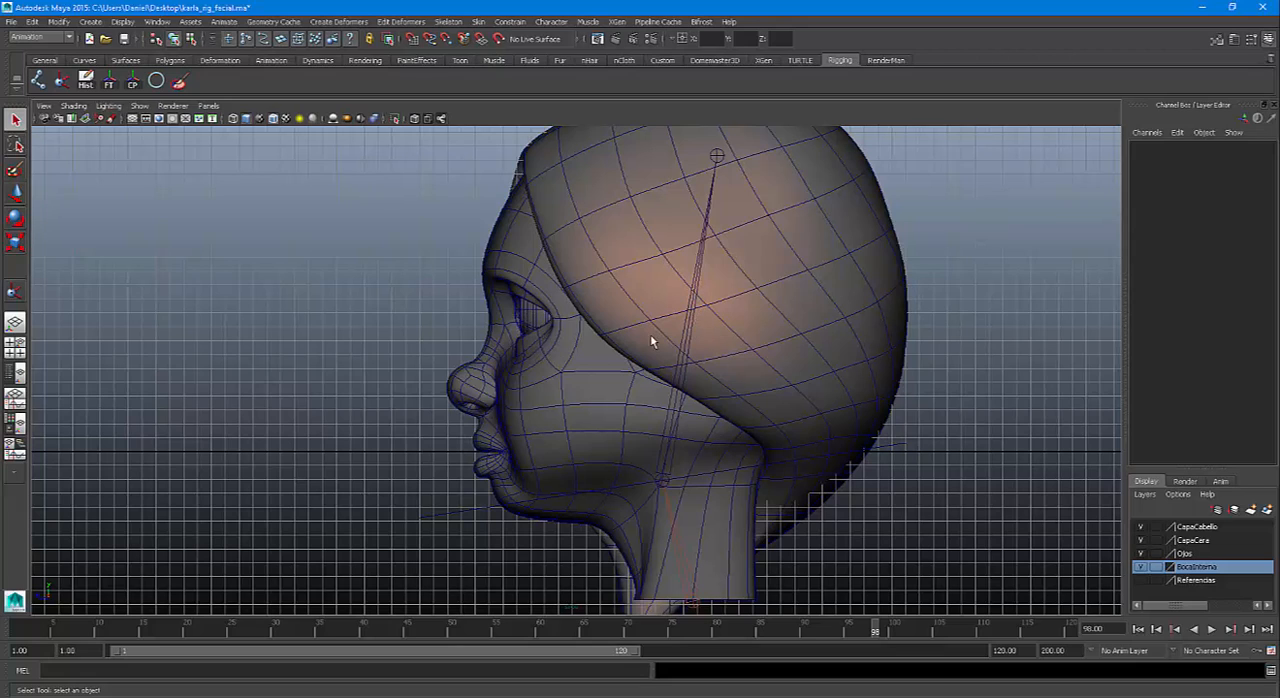
{"action": "left_click", "coordinate": [516, 311]}
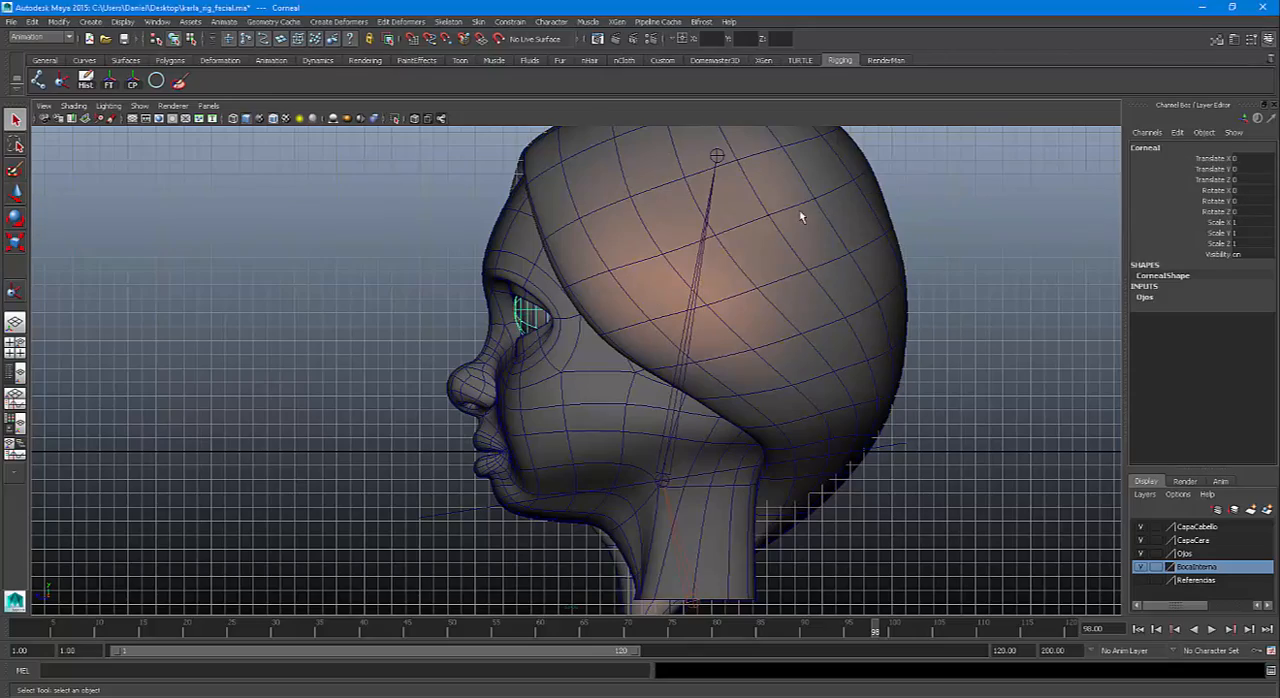
{"action": "key", "text": "space"}
{"action": "key", "text": "space"}
{"action": "scroll", "coordinate": [694, 340], "scroll_direction": "up", "scroll_amount": 10}
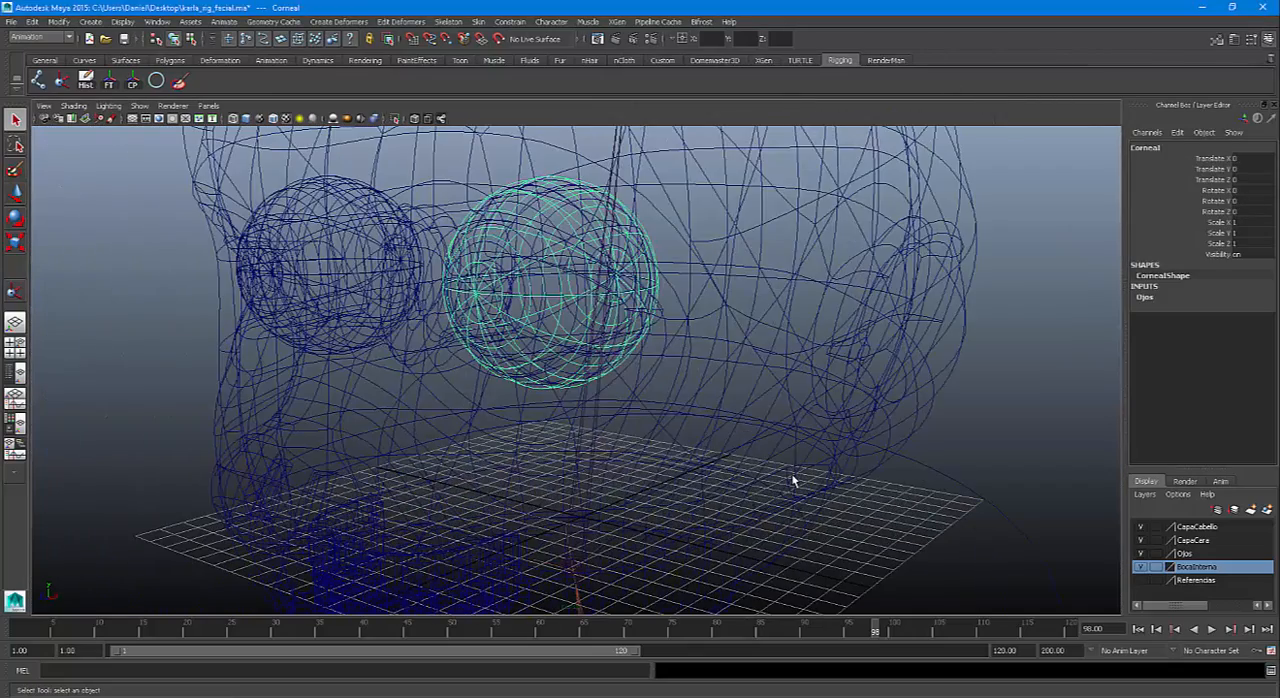
{"action": "key", "text": "5"}
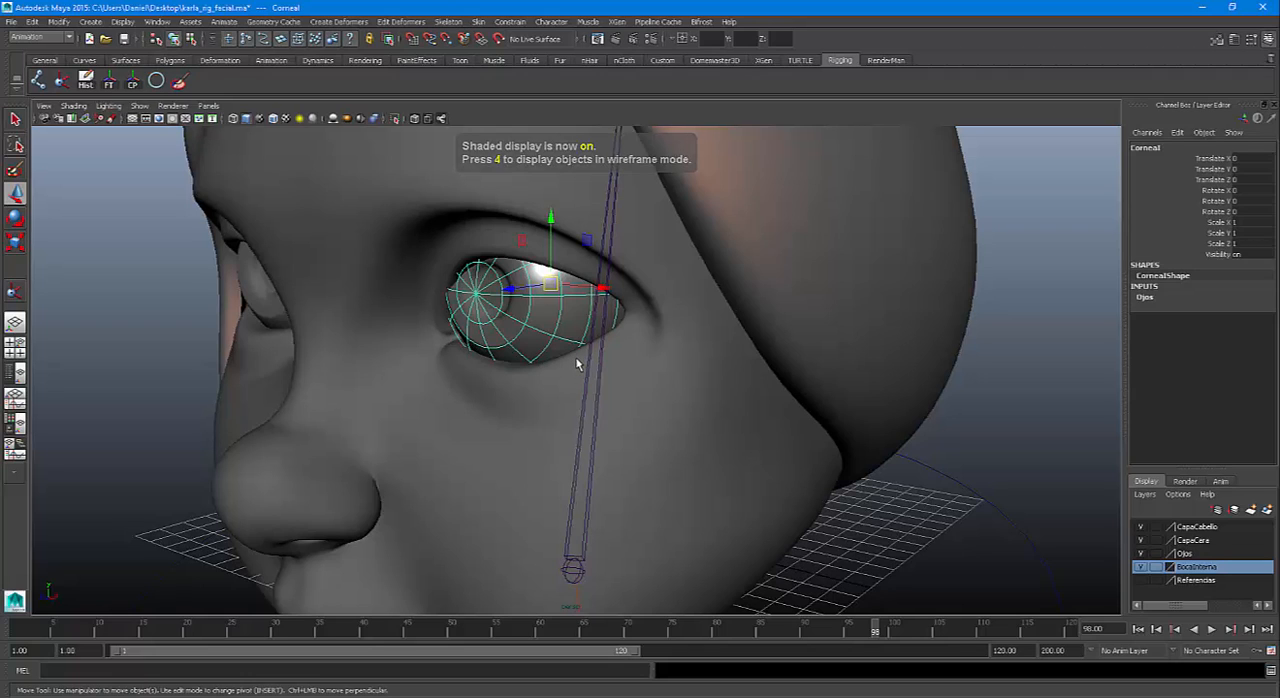
Test-rotate the CorneaI mesh around its Y axis in both directions, undoing each rotation
{"action": "key", "text": "e"}
{"action": "mouse_move", "coordinate": [533, 289]}
{"action": "left_mouse_down"}
{"action": "mouse_move", "coordinate": [519, 281]}
{"action": "mouse_move", "coordinate": [568, 293]}
{"action": "mouse_move", "coordinate": [554, 291]}
{"action": "left_mouse_up"}
{"action": "key", "text": "ctrl+z"}
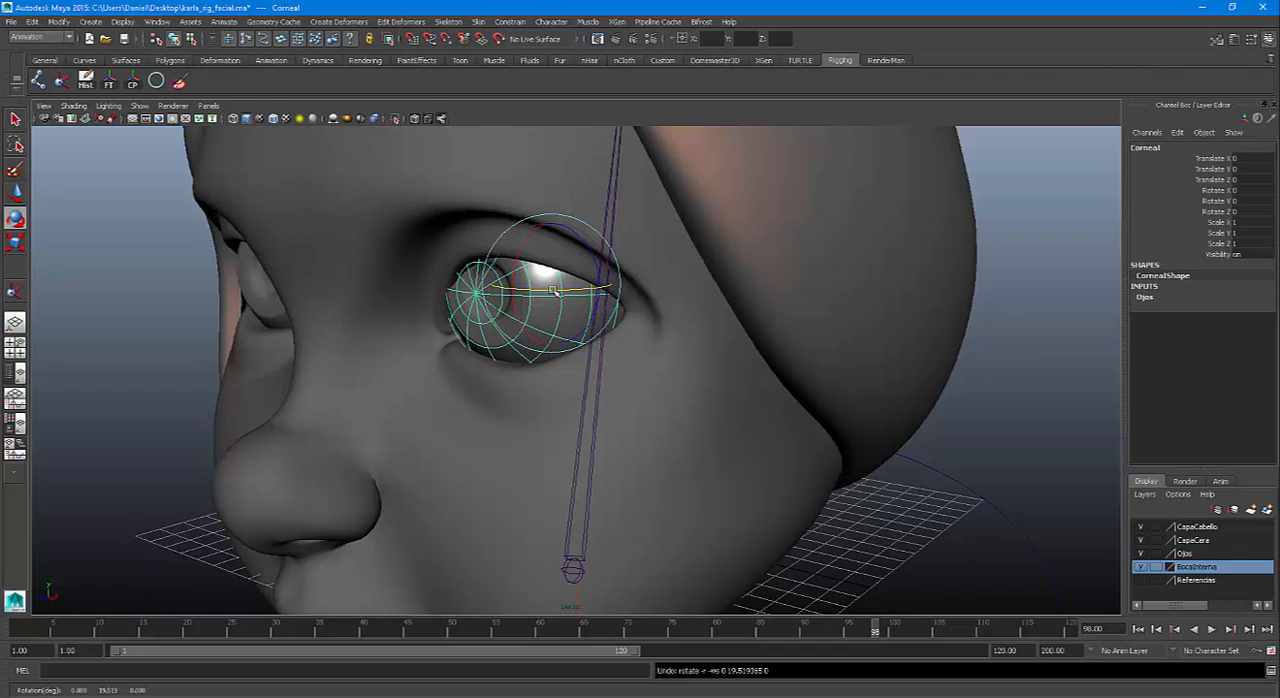
{"action": "left_click_drag", "start_coordinate": [523, 291], "coordinate": [498, 292]}
{"action": "key", "text": "ctrl+z"}
Open the Outliner, place it clear of the eye and expand group1 to list the head meshes
{"action": "left_click", "coordinate": [157, 21]}
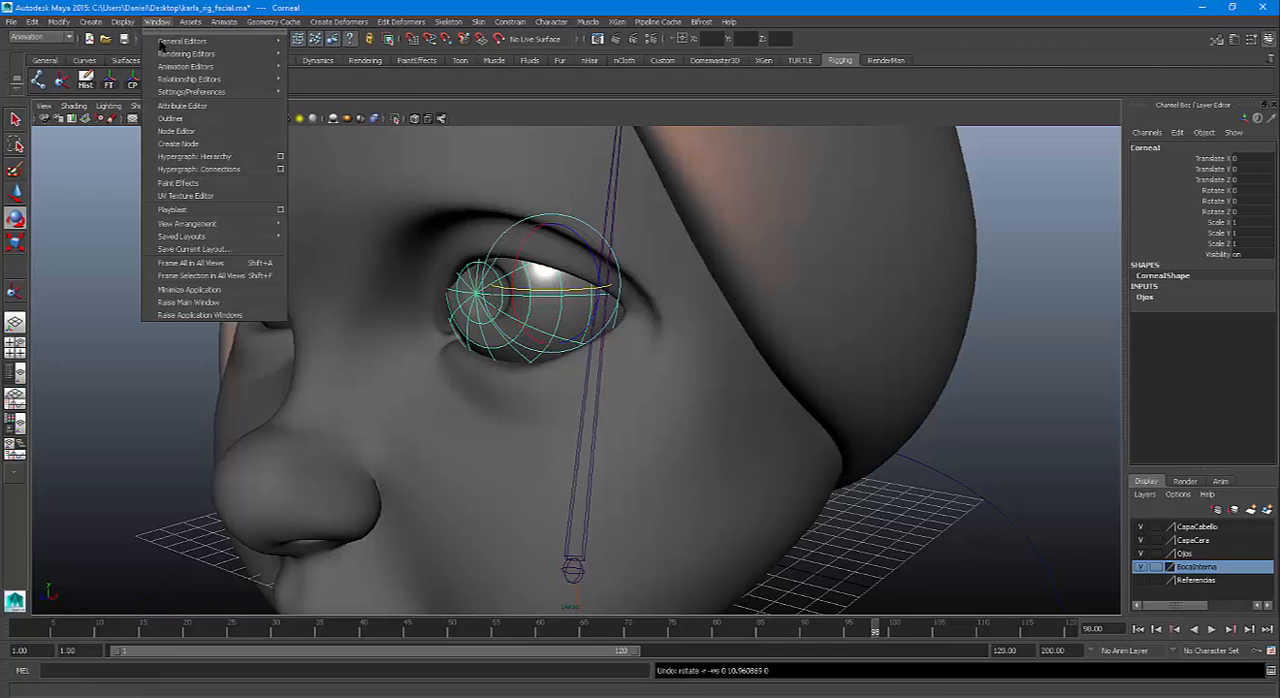
{"action": "left_click", "coordinate": [172, 118]}
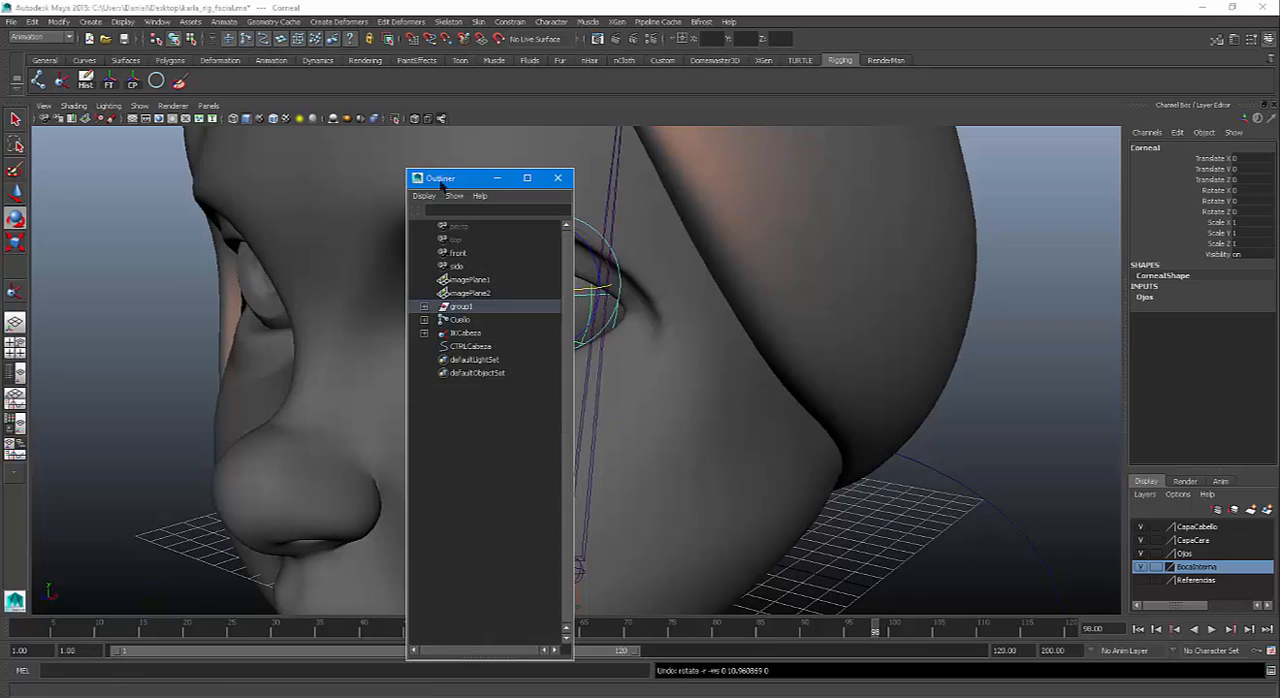
{"action": "left_click_drag", "start_coordinate": [441, 186], "coordinate": [158, 128]}
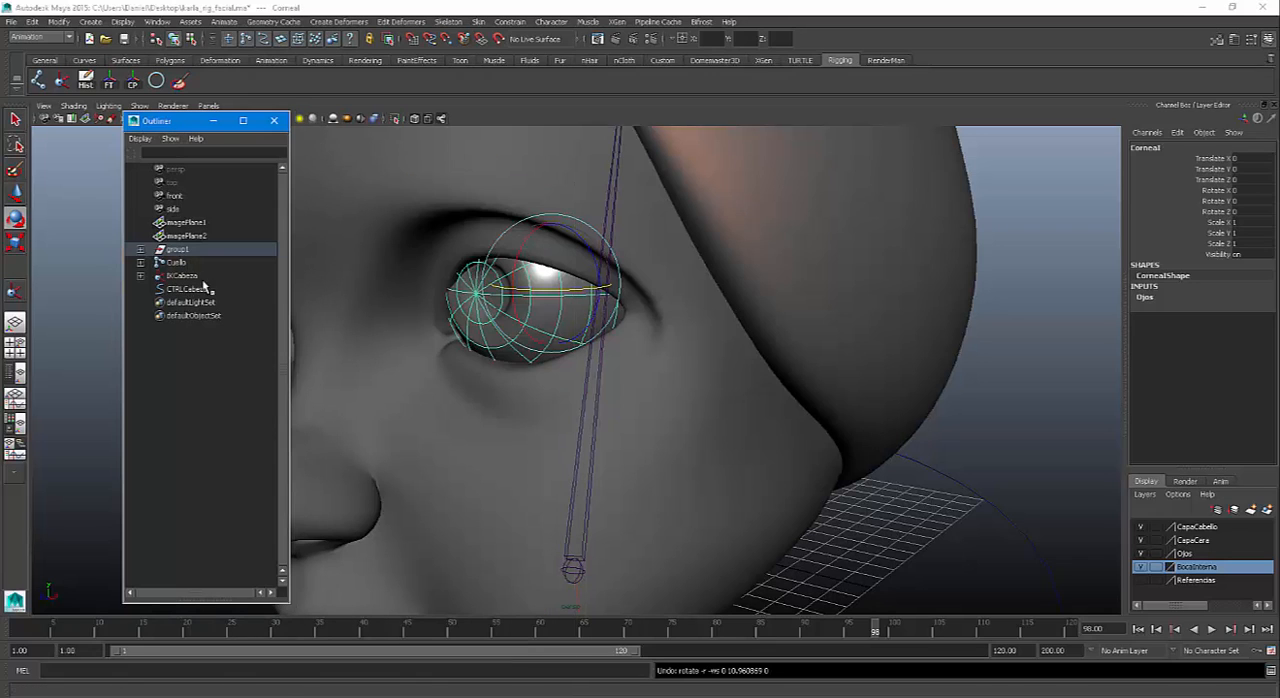
{"action": "left_click", "coordinate": [140, 249]}
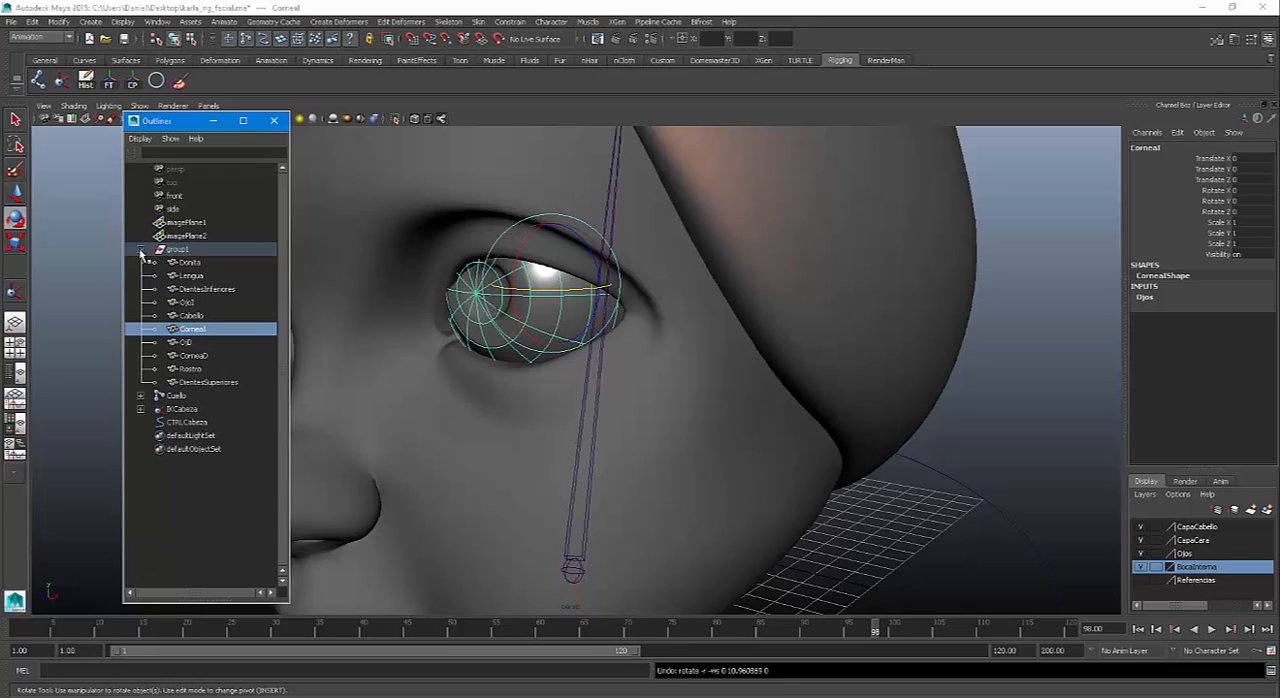
Parent the left eyeball OjoI under the CorneaI mesh
{"action": "left_click", "coordinate": [192, 303]}
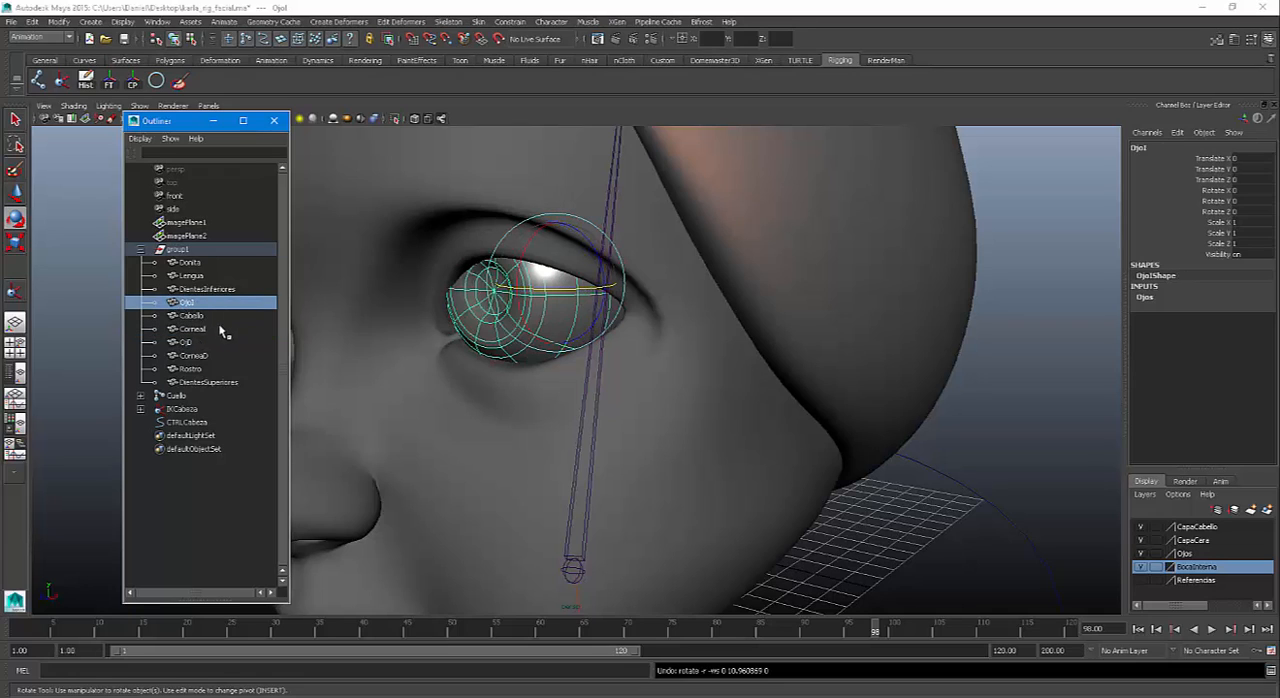
{"action": "left_click", "coordinate": [476, 310], "text": "shift"}
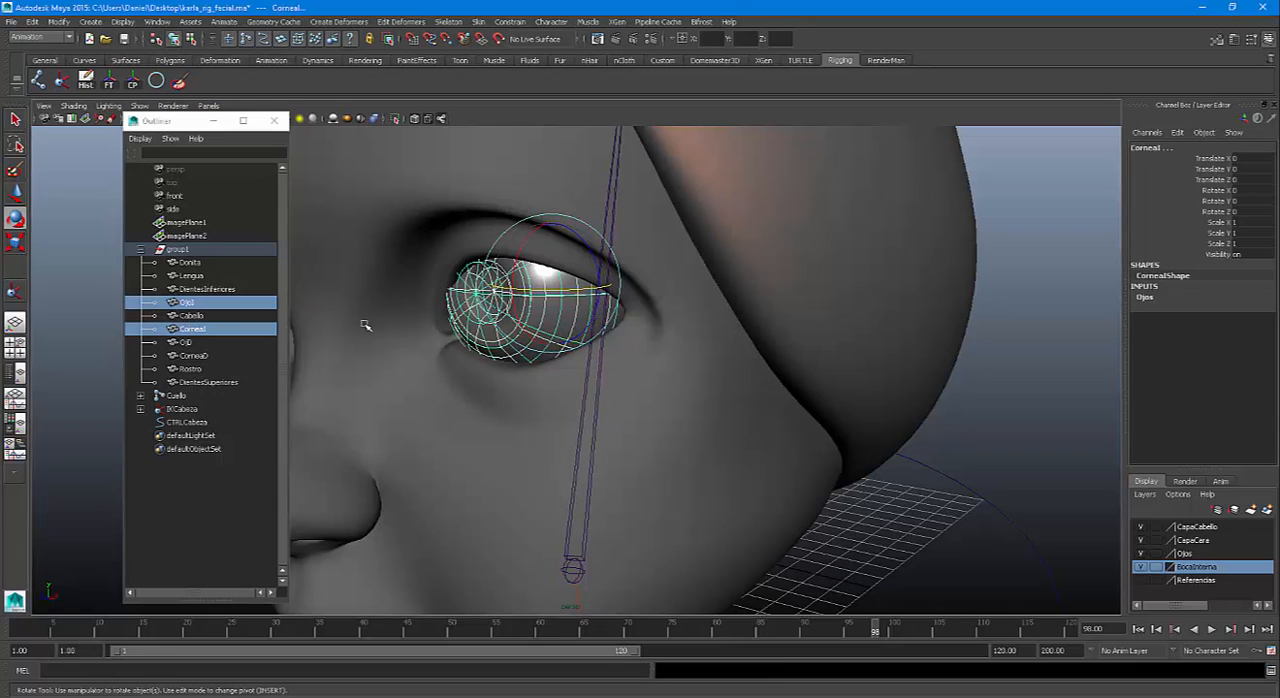
{"action": "left_click", "coordinate": [207, 290]}
{"action": "left_click", "coordinate": [187, 303]}
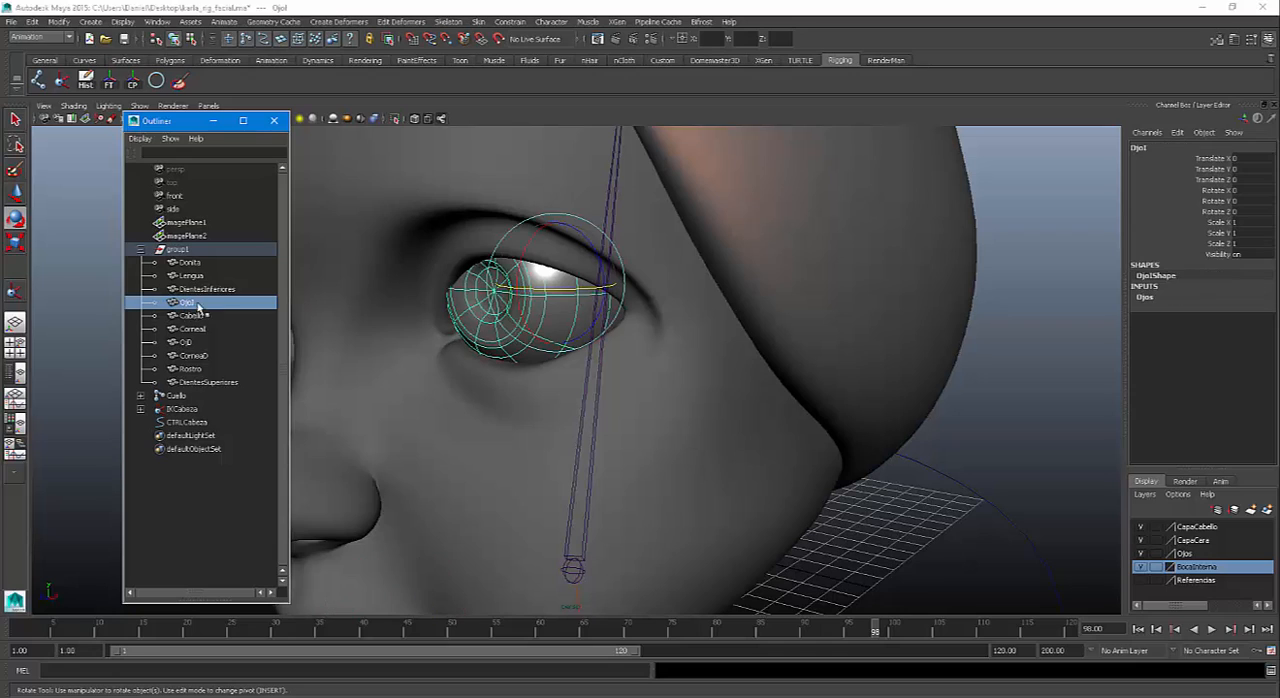
{"action": "left_click", "coordinate": [201, 330], "text": "shift"}
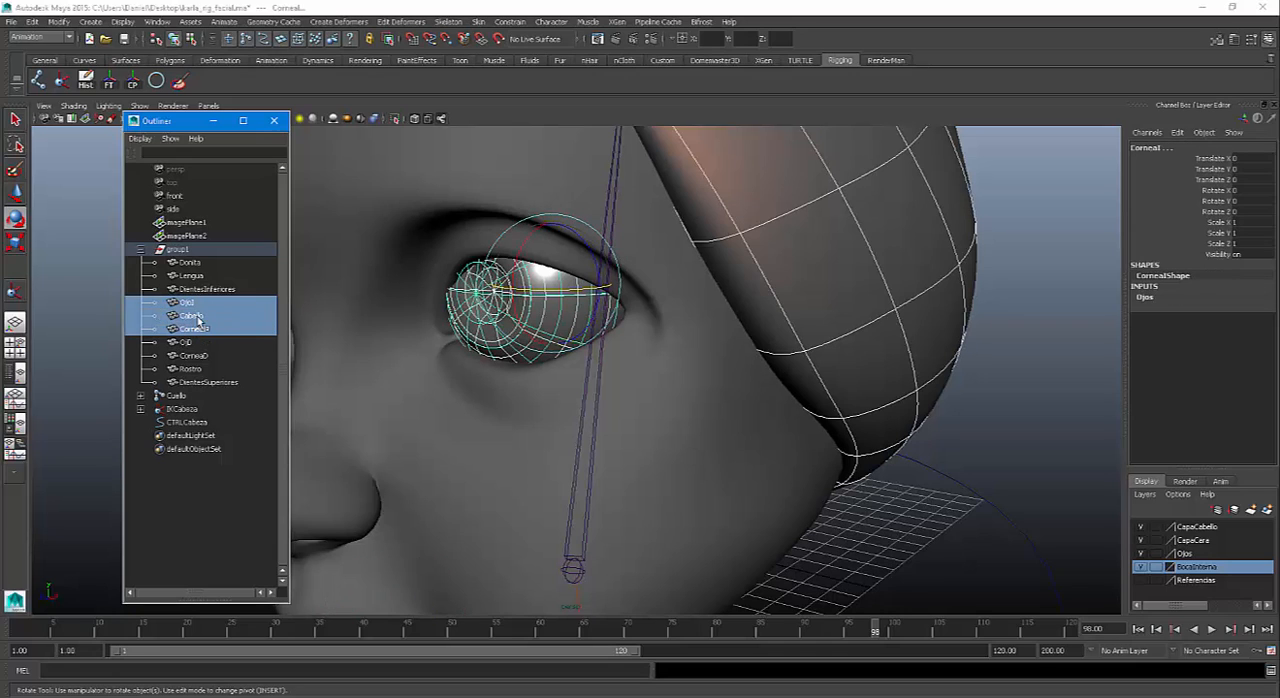
{"action": "left_click", "coordinate": [206, 290]}
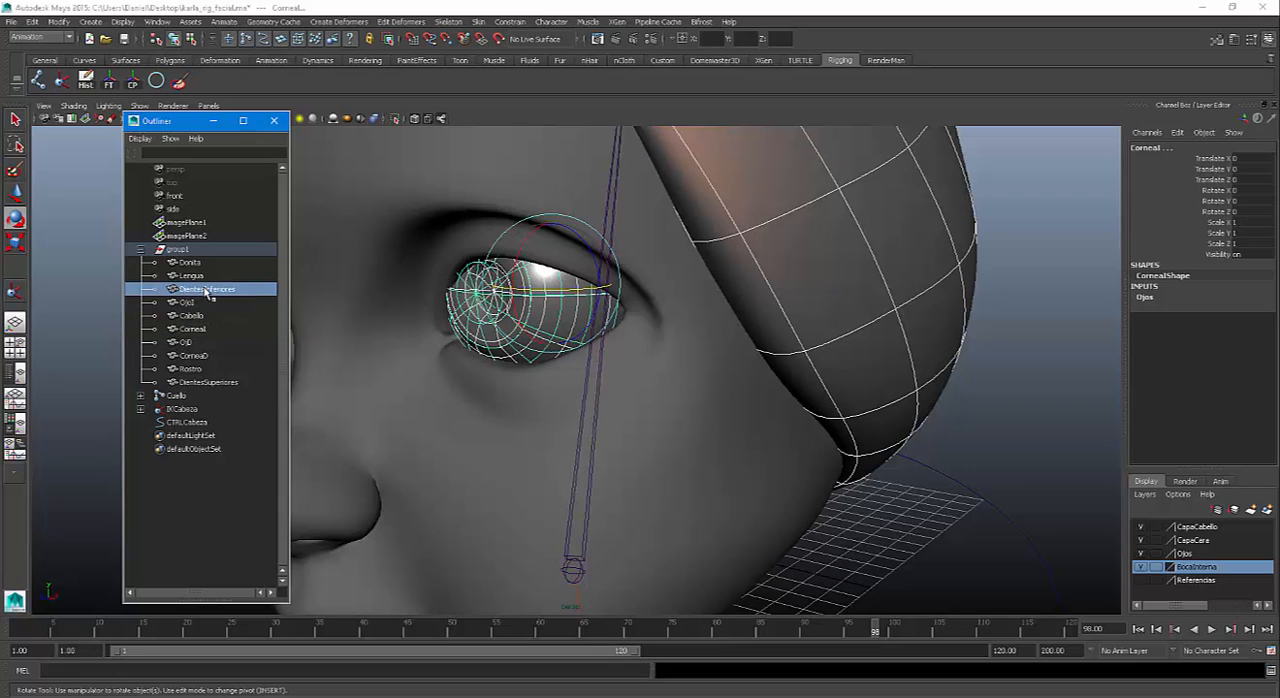
{"action": "left_click", "coordinate": [190, 303]}
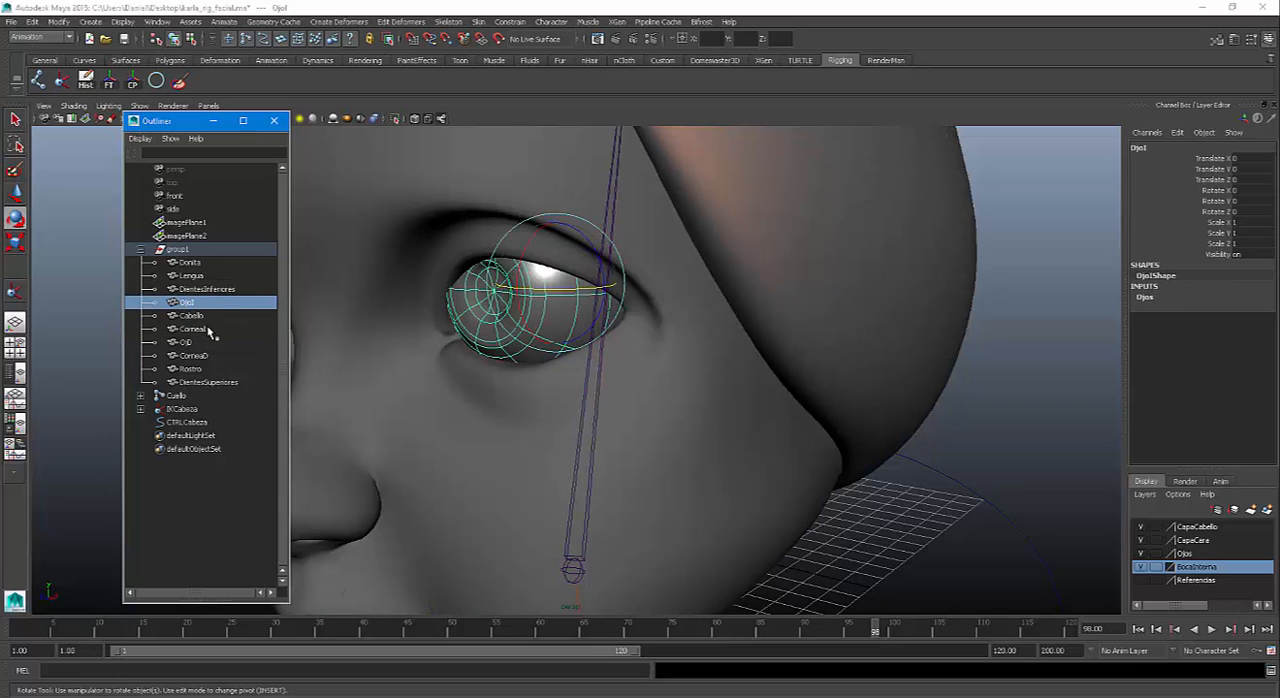
{"action": "left_click", "coordinate": [198, 330], "text": "ctrl"}
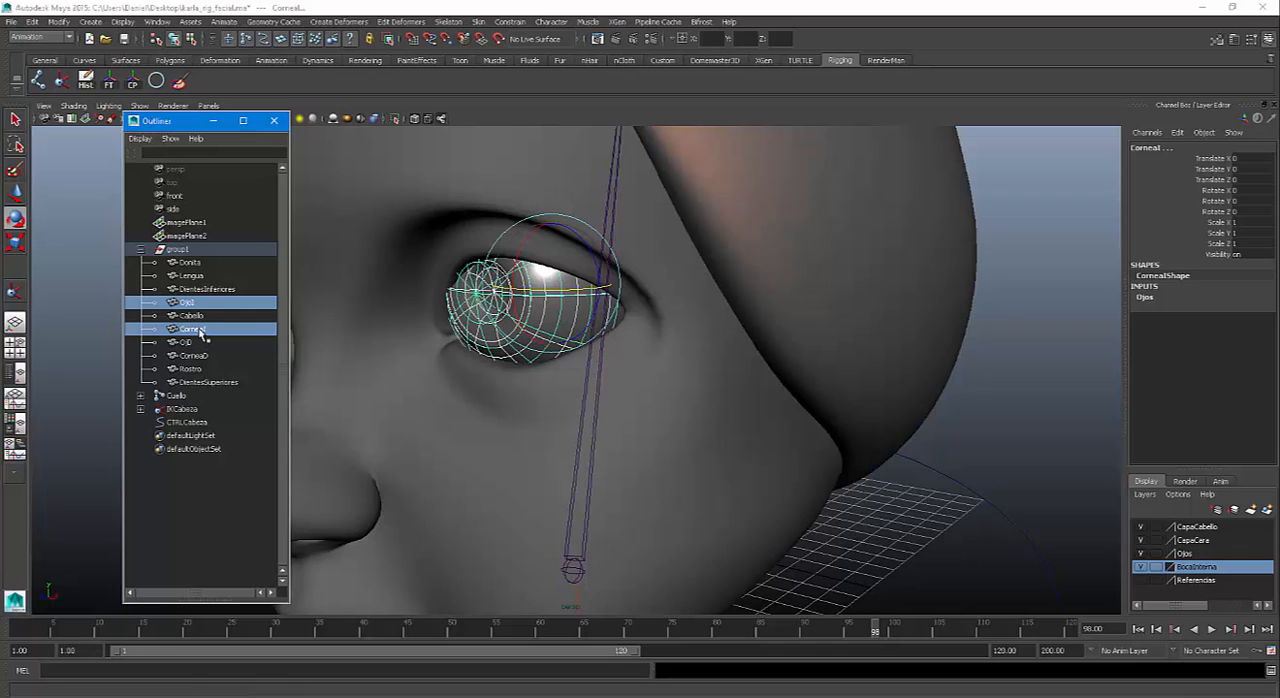
{"action": "key", "text": "p"}
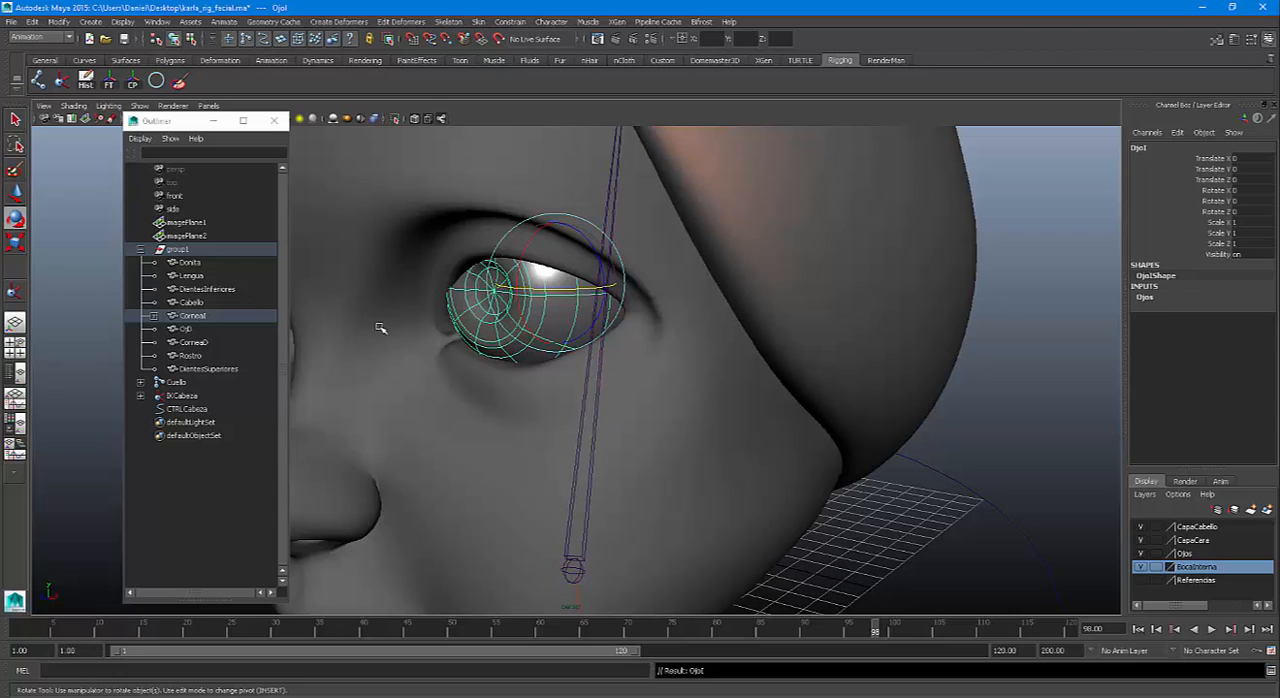
{"action": "left_click", "coordinate": [1075, 257]}
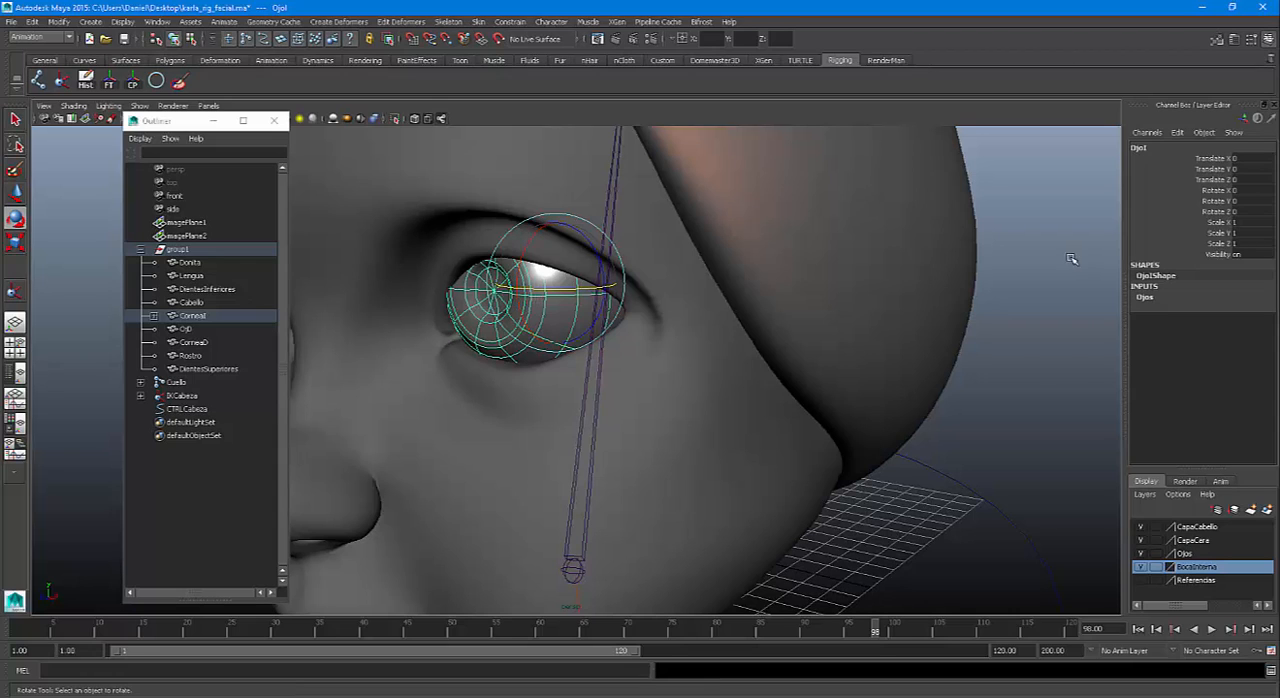
Parent the right eyeball OjD under the CorneaD mesh and clear the selection
{"action": "left_click", "coordinate": [519, 296]}
{"action": "left_click_drag", "start_coordinate": [530, 290], "coordinate": [663, 300]}
{"action": "left_click", "coordinate": [608, 285]}
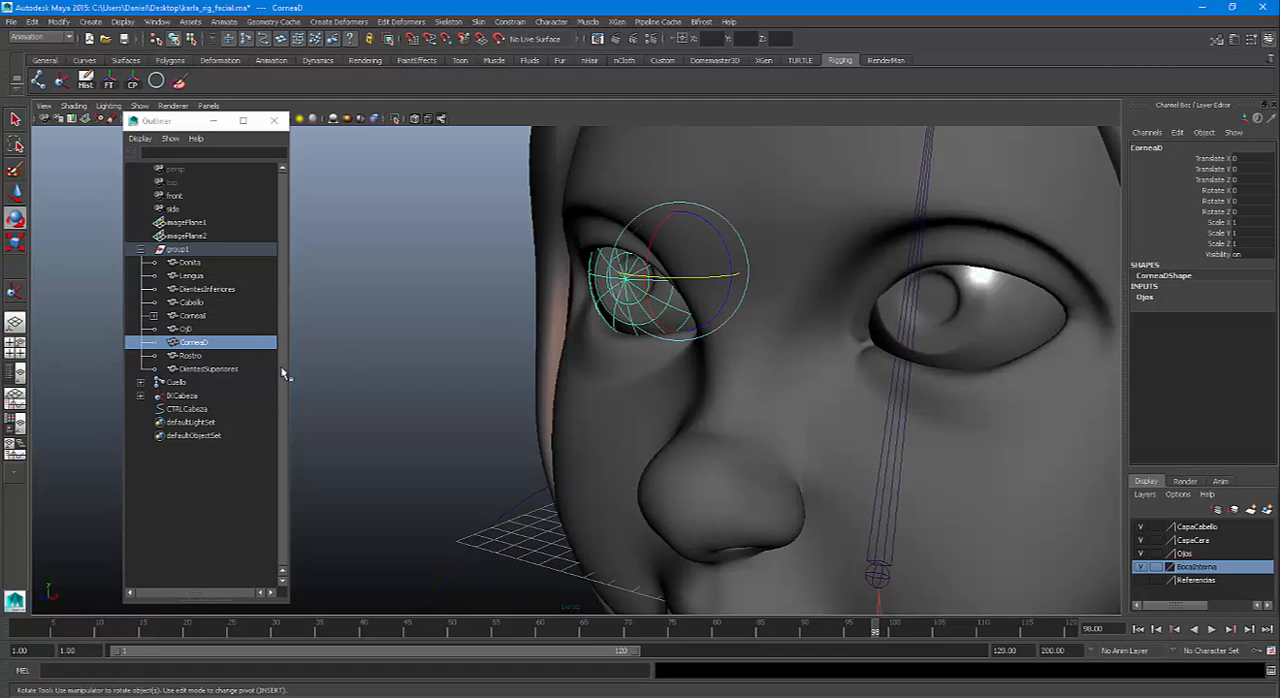
{"action": "left_click", "coordinate": [186, 329]}
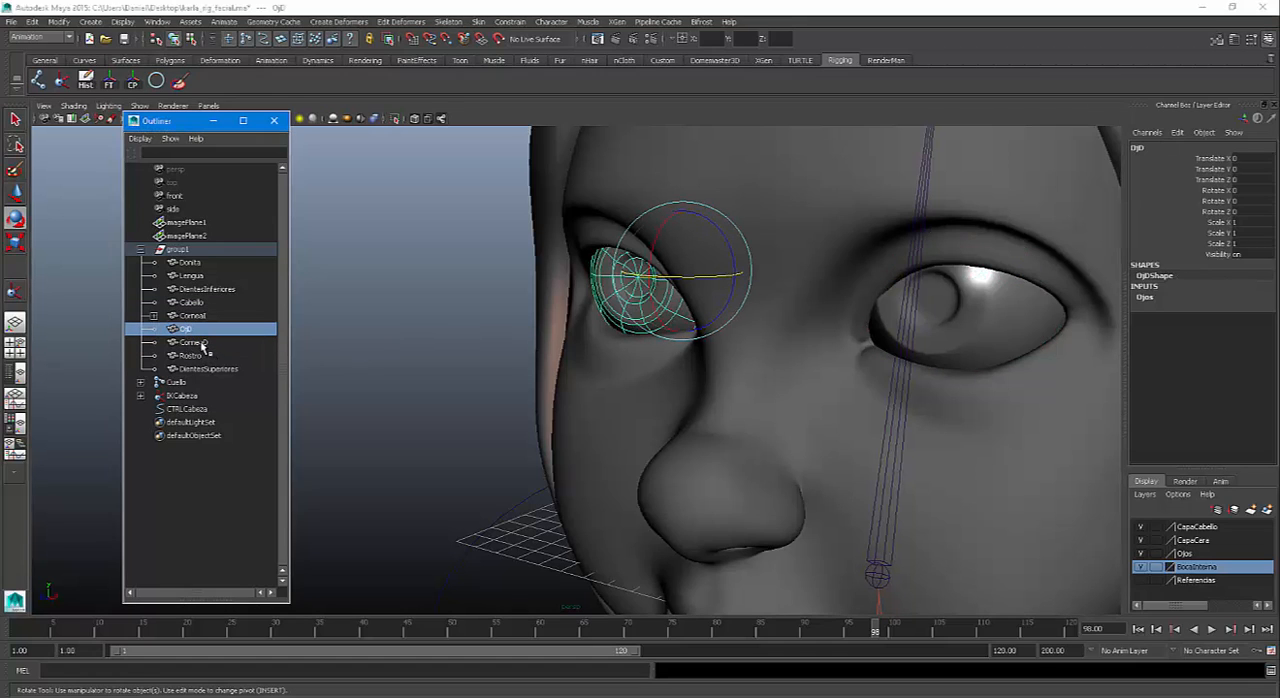
{"action": "left_click", "coordinate": [193, 342], "text": "ctrl"}
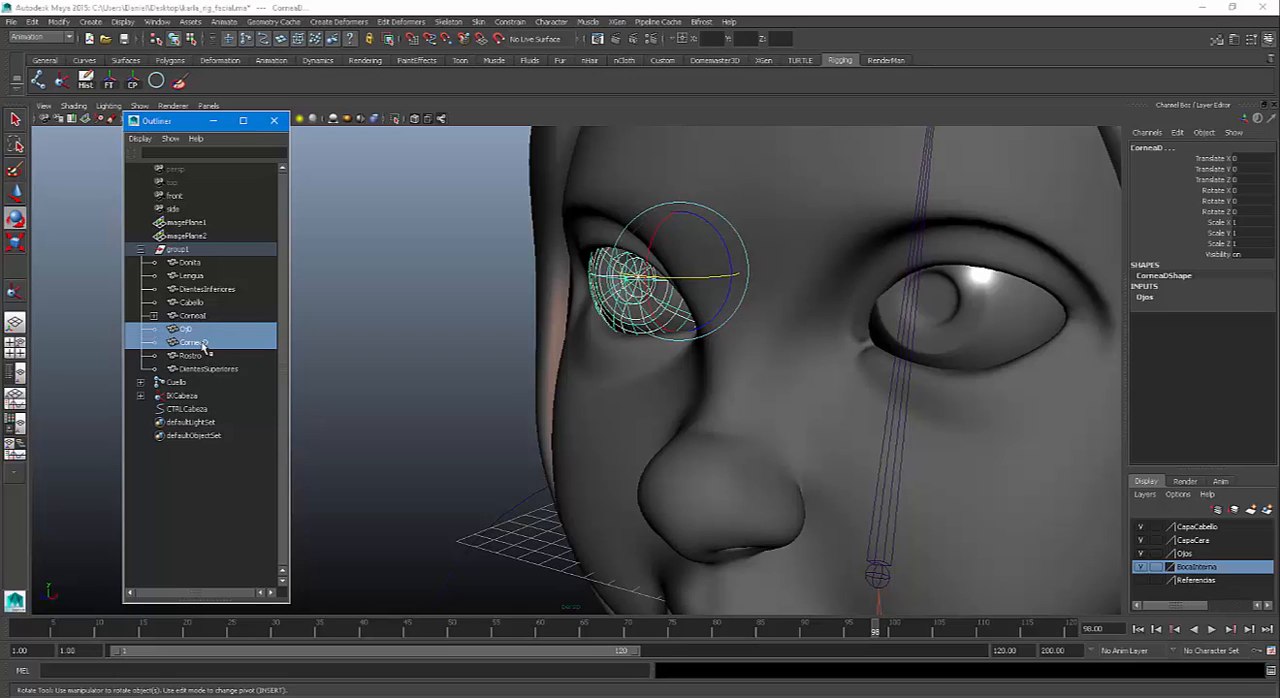
{"action": "key", "text": "p"}
{"action": "left_click", "coordinate": [365, 298]}
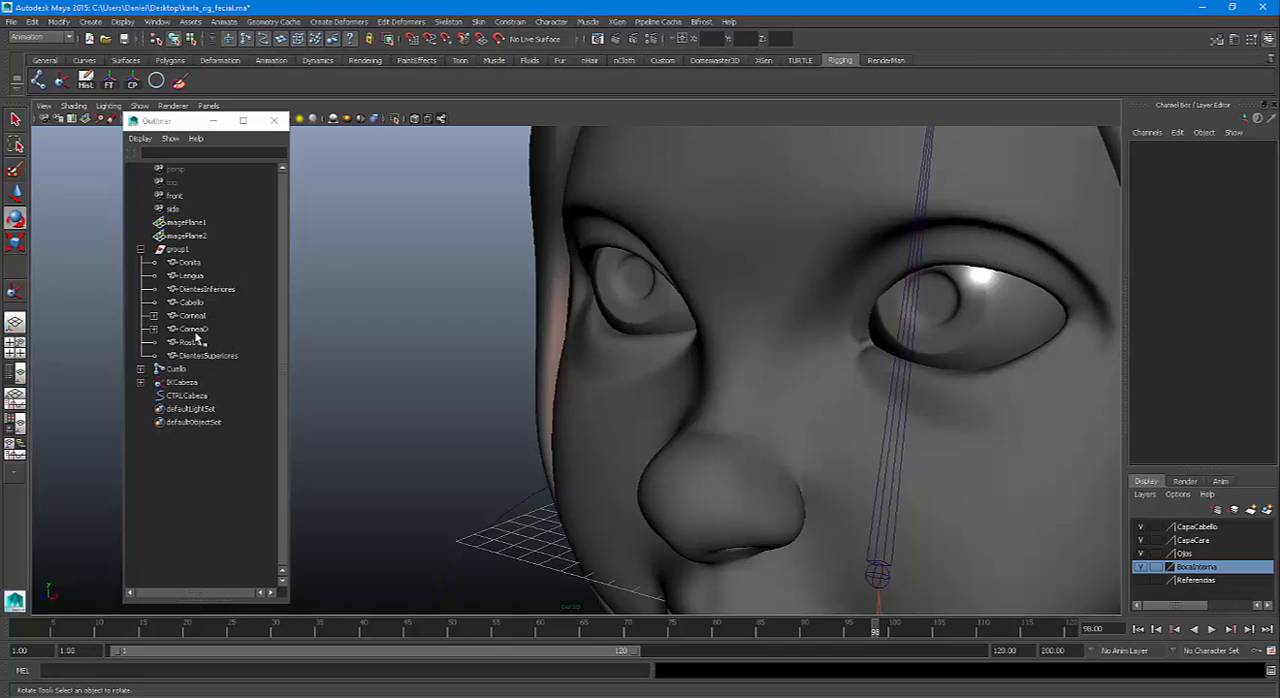
Test the right eye's parenting by rotating CorneaD around its Y axis, and undo the rotation
{"action": "left_click", "coordinate": [196, 332]}
{"action": "mouse_move", "coordinate": [672, 278]}
{"action": "left_mouse_down"}
{"action": "mouse_move", "coordinate": [706, 282]}
{"action": "mouse_move", "coordinate": [680, 287]}
{"action": "left_mouse_up"}
{"action": "key", "text": "ctrl+z"}
{"action": "key", "text": "ctrl+z"}
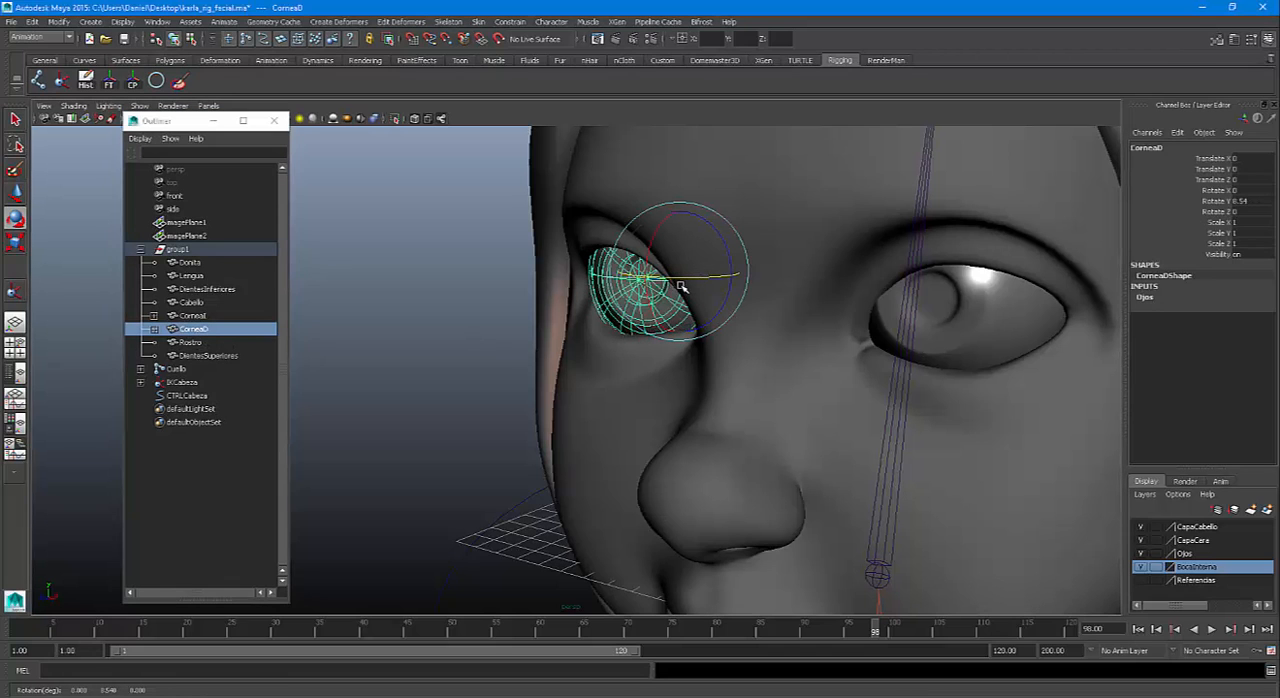
Parent both cornea meshes, CorneaI and CorneaD, under the Cabeza joint and clear the selection
{"action": "left_click", "coordinate": [200, 327]}
{"action": "left_click", "coordinate": [193, 315]}
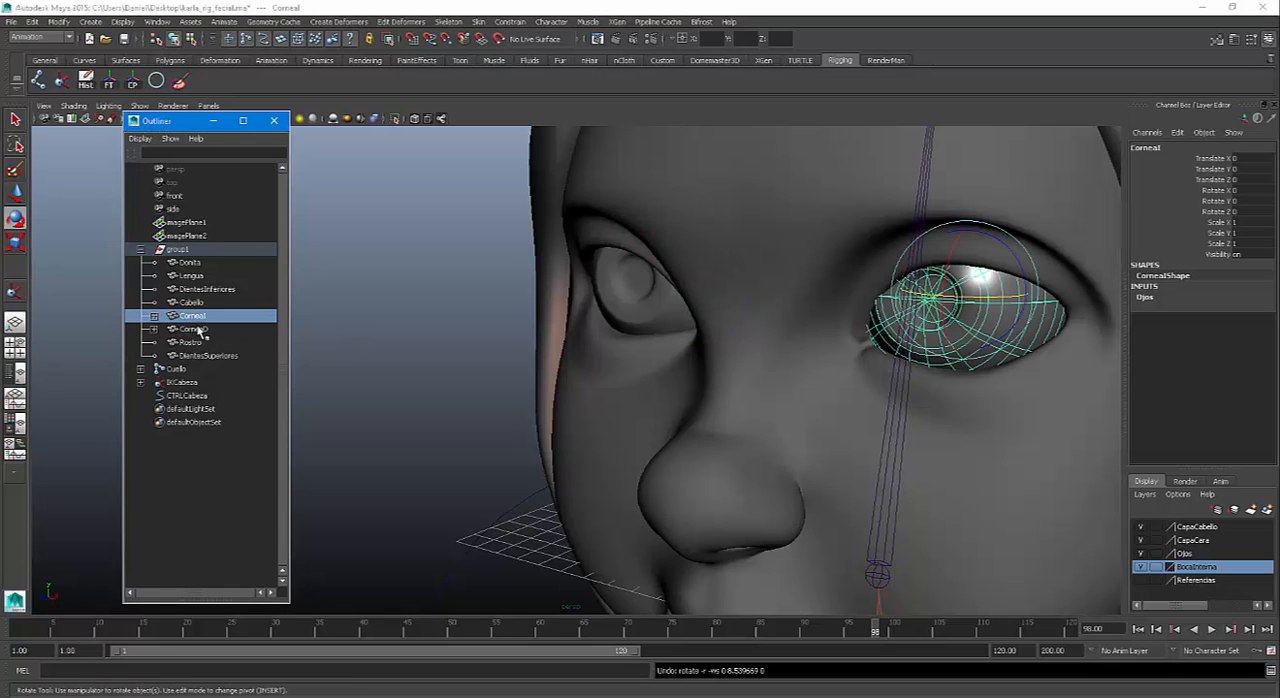
{"action": "left_click", "coordinate": [200, 328], "text": "ctrl"}
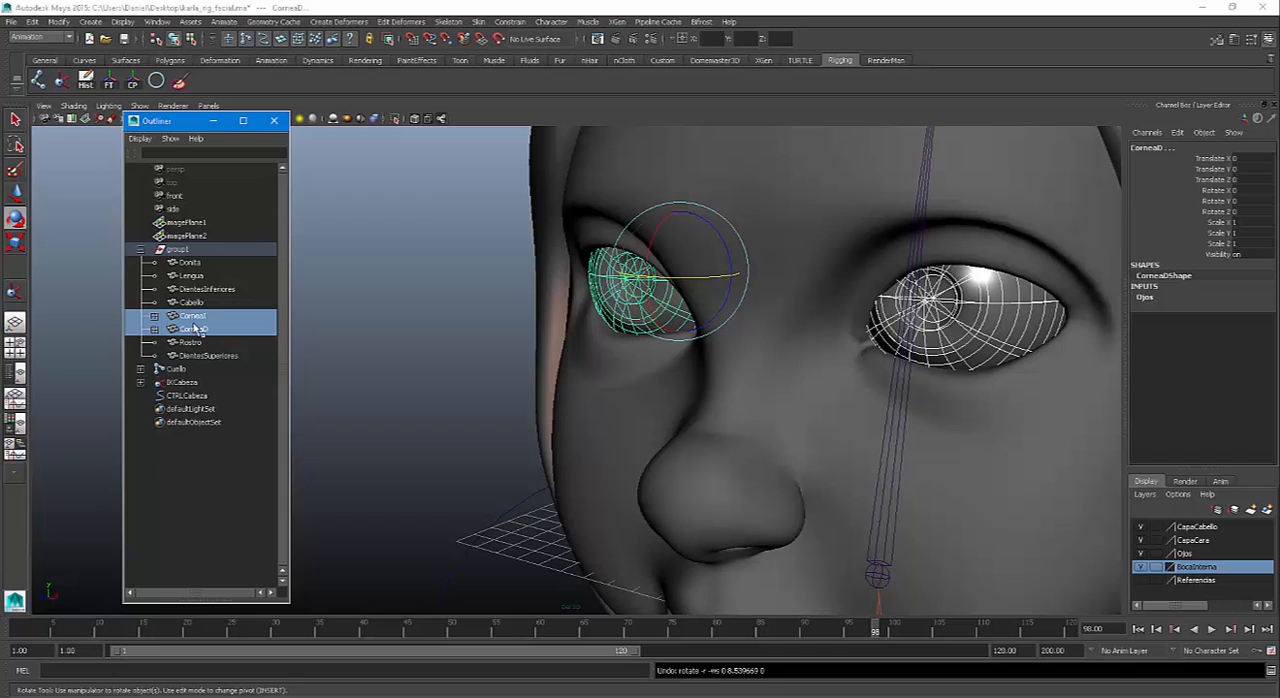
{"action": "left_click", "coordinate": [906, 429]}
{"action": "left_click", "coordinate": [903, 429]}
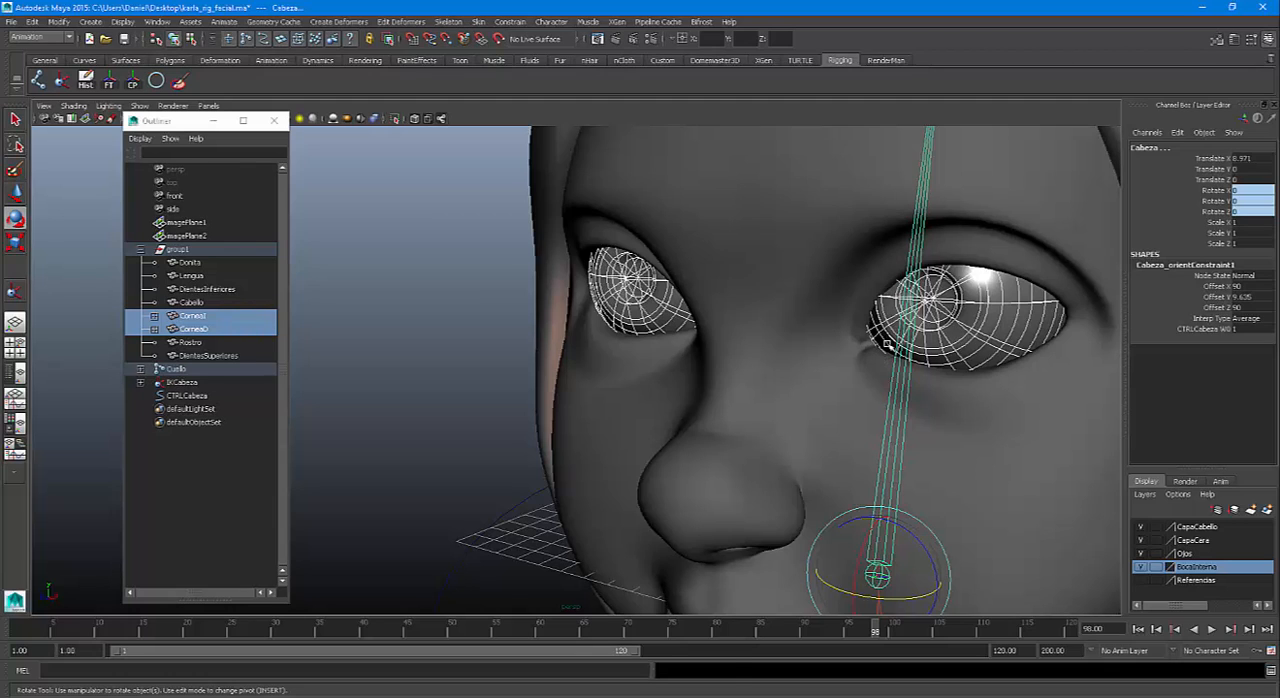
{"action": "key", "text": "p"}
{"action": "scroll", "coordinate": [771, 386], "scroll_direction": "down", "scroll_amount": 6}
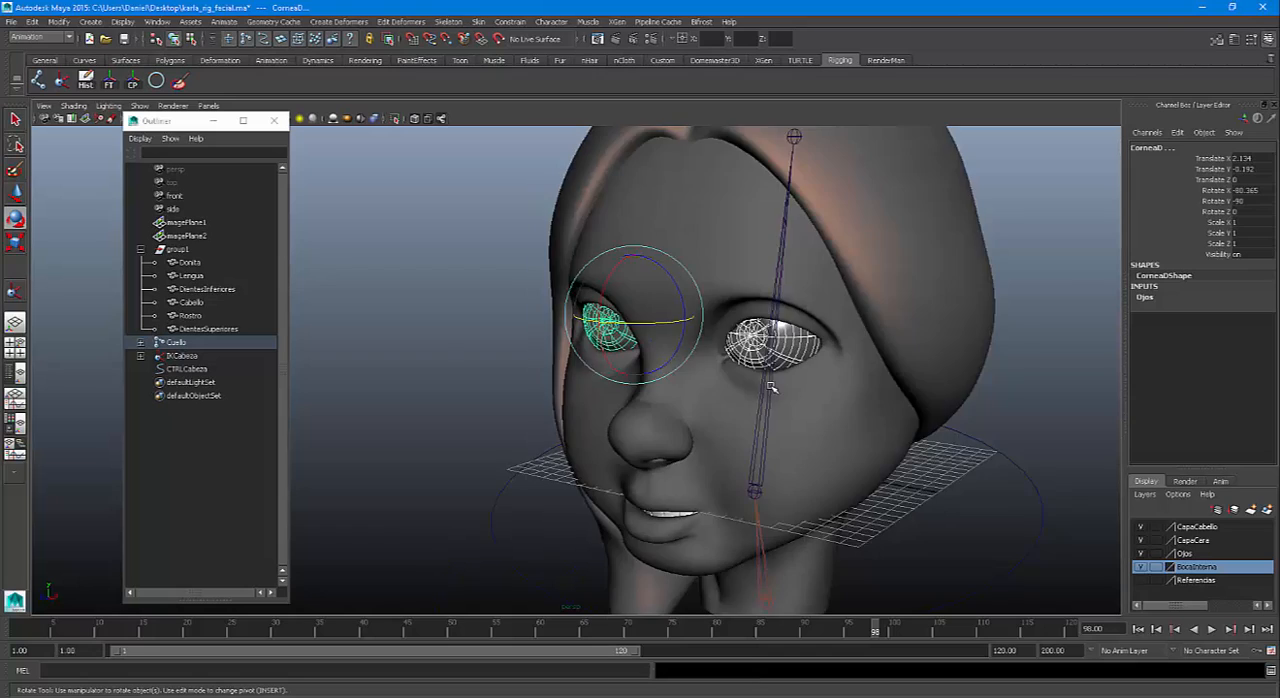
{"action": "left_click", "coordinate": [962, 409]}
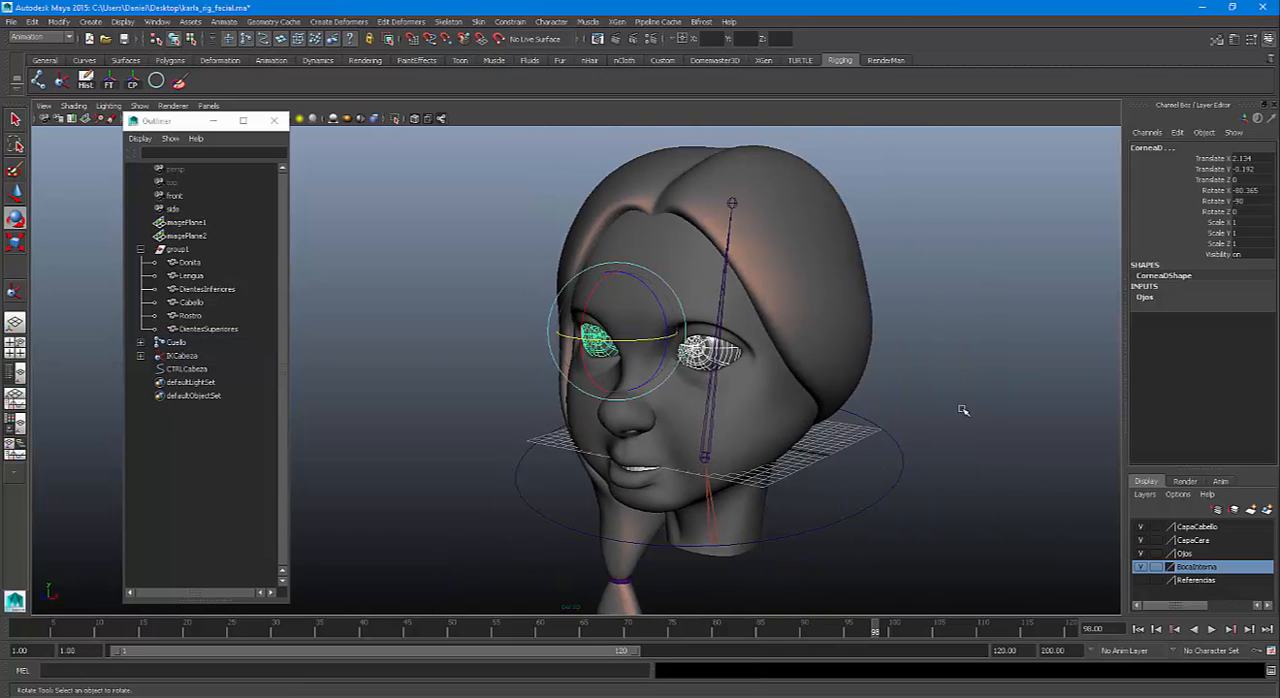
Test whether the eyes follow the head by rotating the CTRLCabeza control around its Y axis, and undo the rotation
{"action": "left_click", "coordinate": [900, 447]}
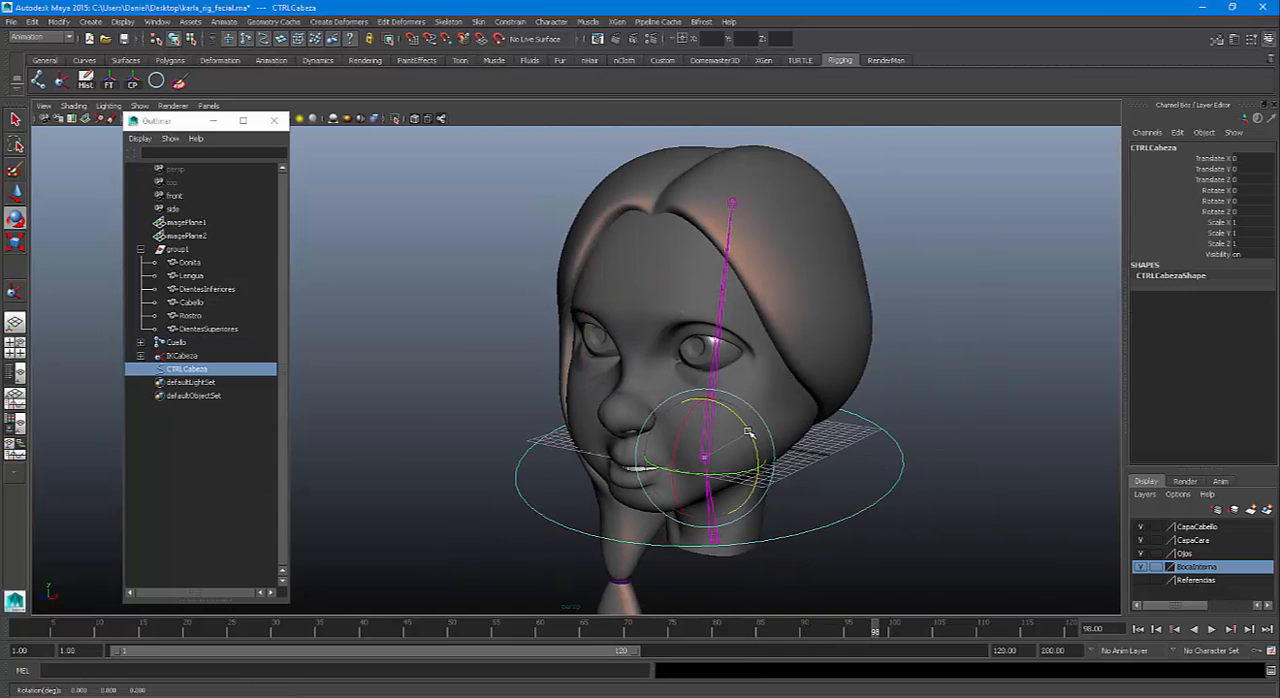
{"action": "left_click_drag", "start_coordinate": [755, 456], "coordinate": [690, 467]}
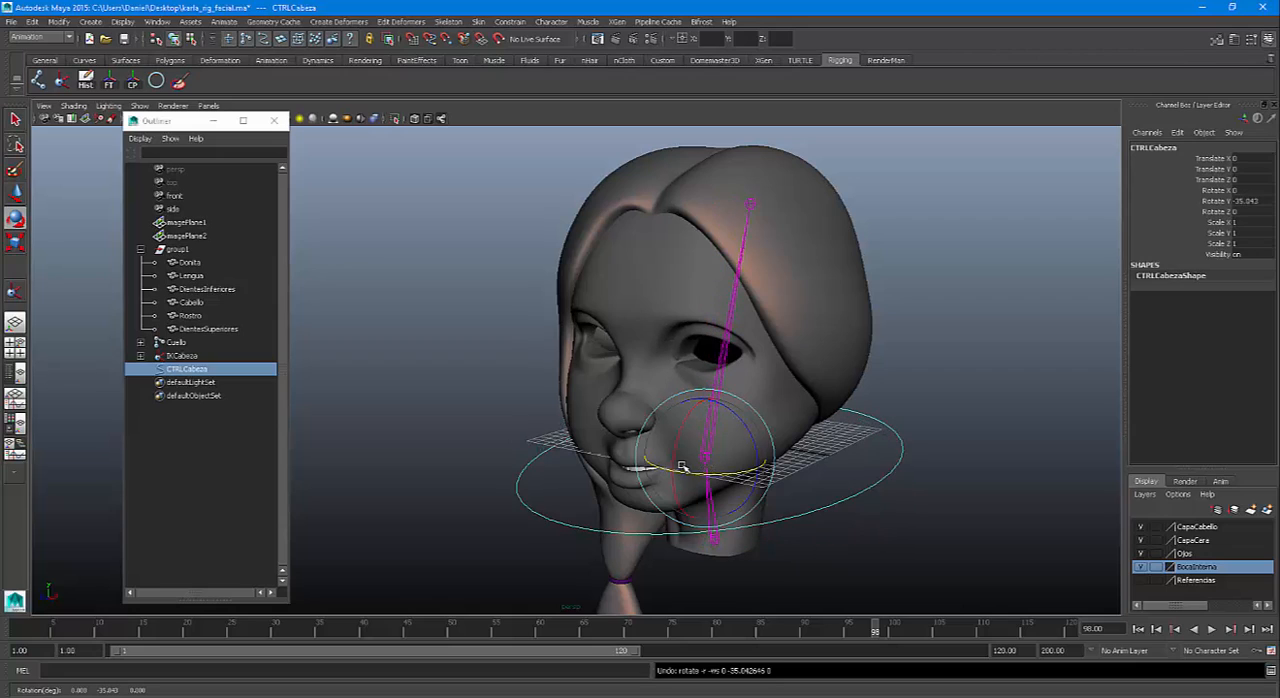
{"action": "key", "text": "ctrl+z"}
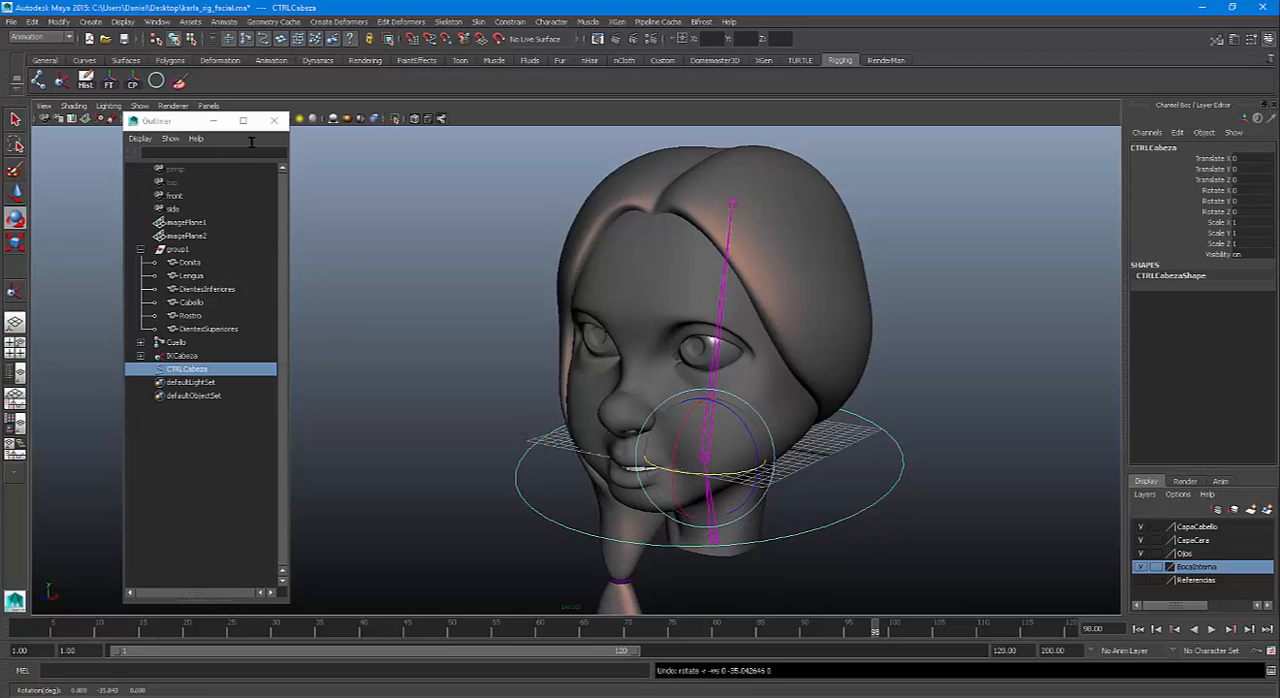
Close the Outliner, show the front view enlarged and clear the selection
{"action": "left_click", "coordinate": [274, 120]}
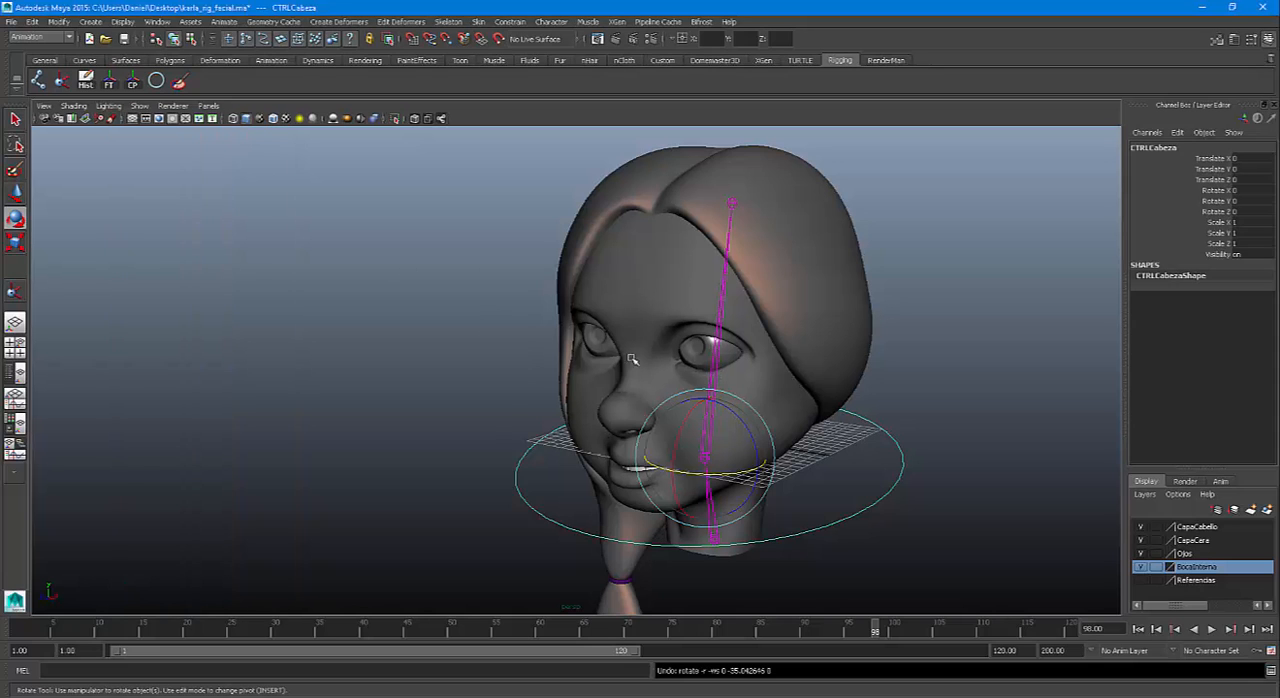
{"action": "key", "text": "space"}
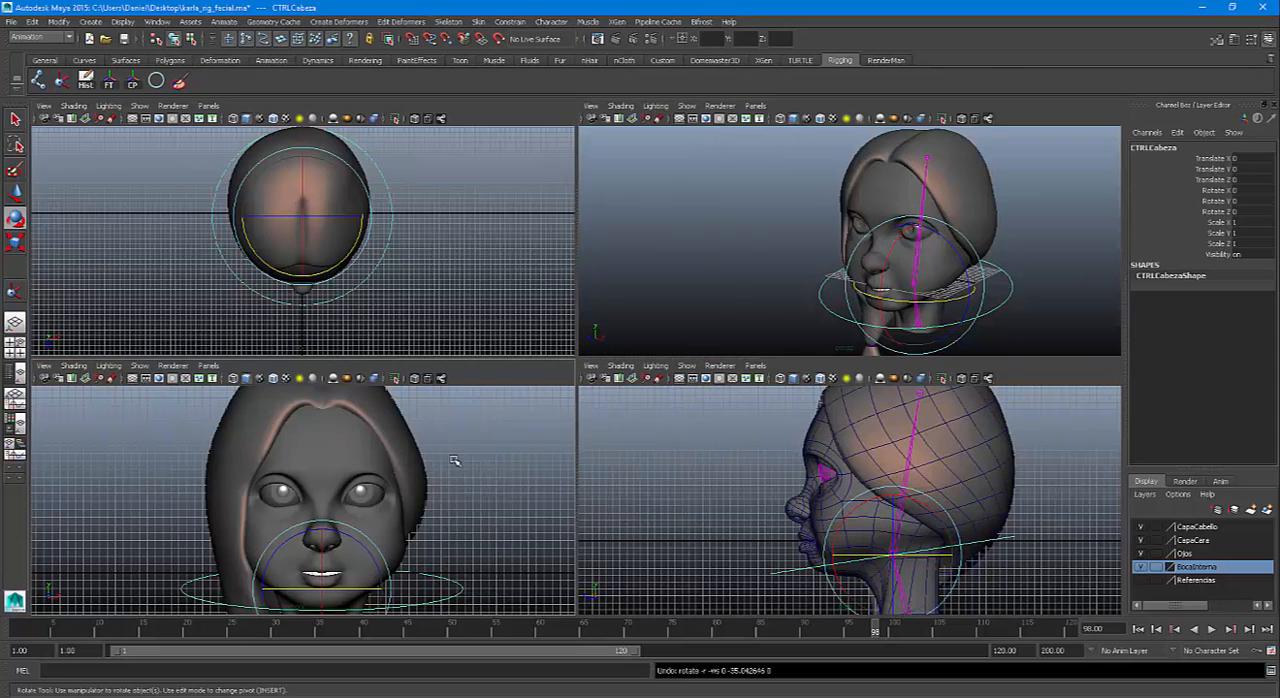
{"action": "key", "text": "space"}
{"action": "scroll", "coordinate": [435, 433], "scroll_direction": "down", "scroll_amount": 2}
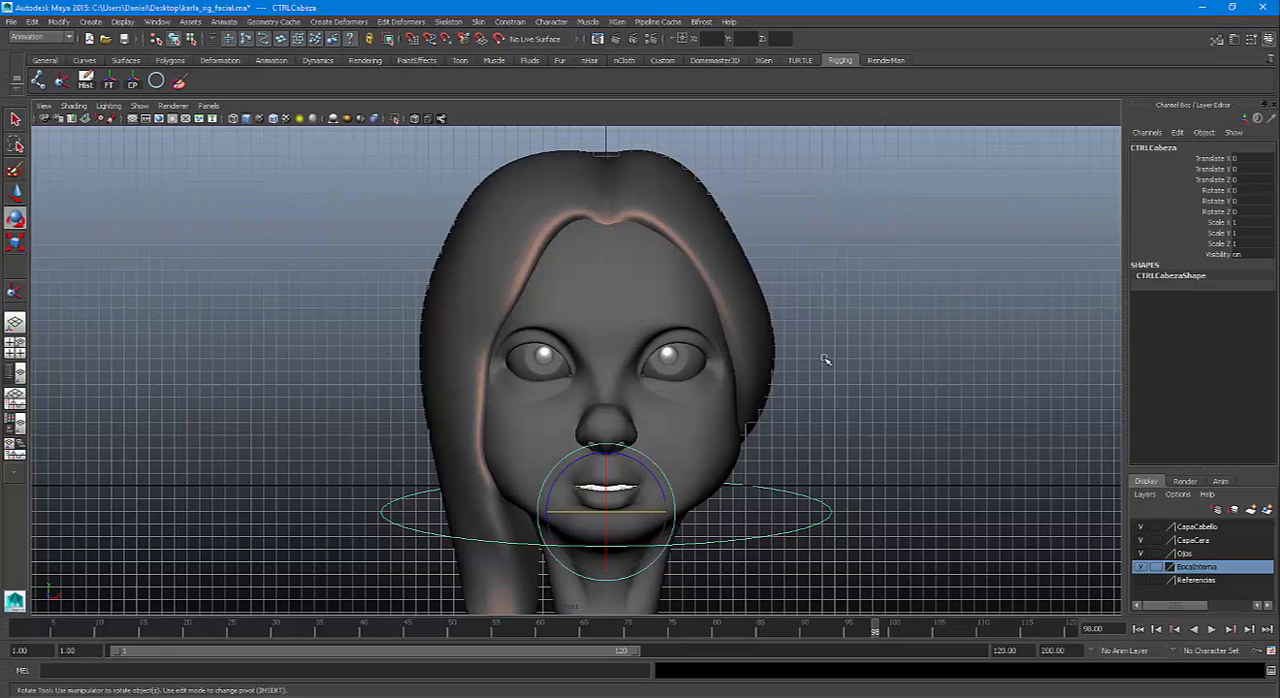
{"action": "left_click", "coordinate": [824, 360]}
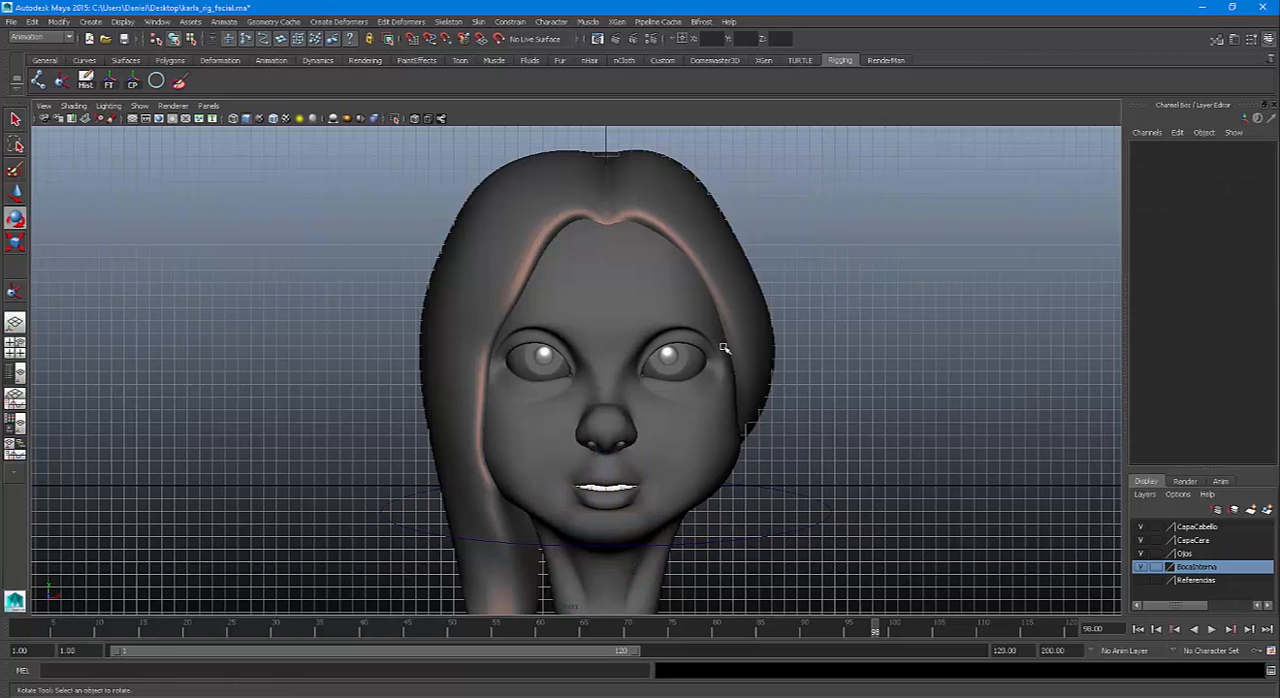
Create a NURBS circle for the eye control and set its Rotate X to 90
{"action": "left_click", "coordinate": [156, 80]}
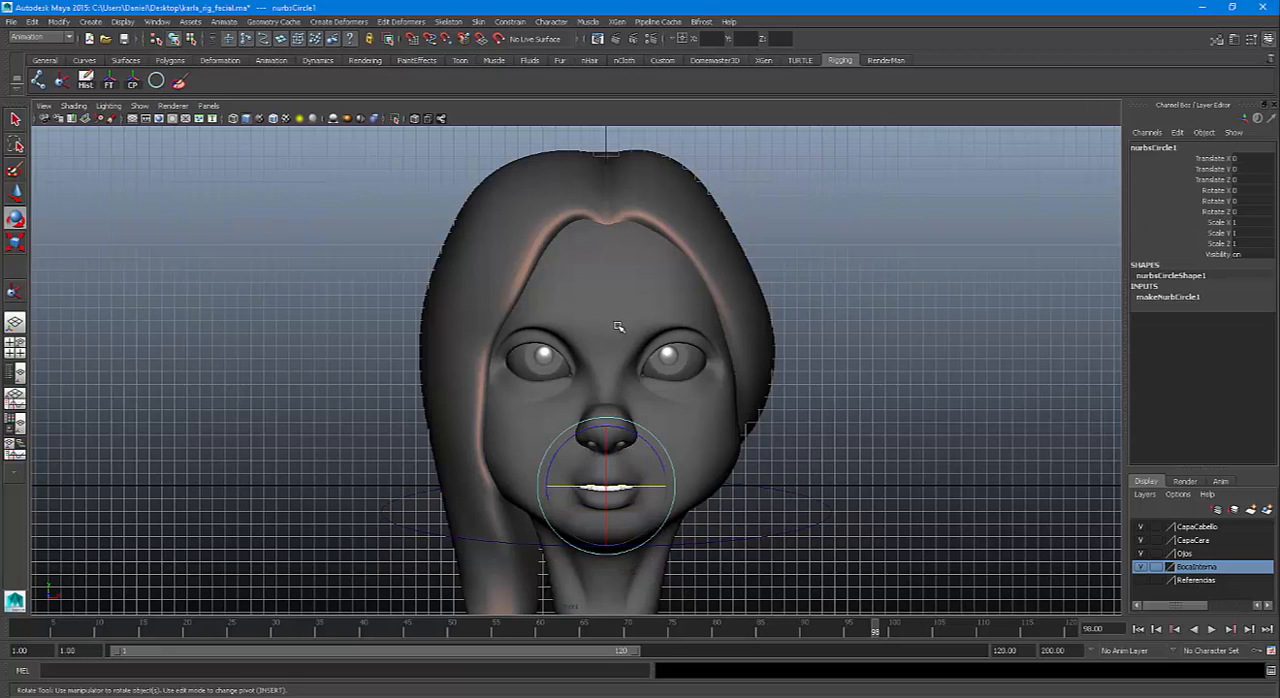
{"action": "left_click_drag", "start_coordinate": [605, 445], "coordinate": [605, 478]}
{"action": "double_click", "coordinate": [1258, 191]}
{"action": "type", "text": "90"}
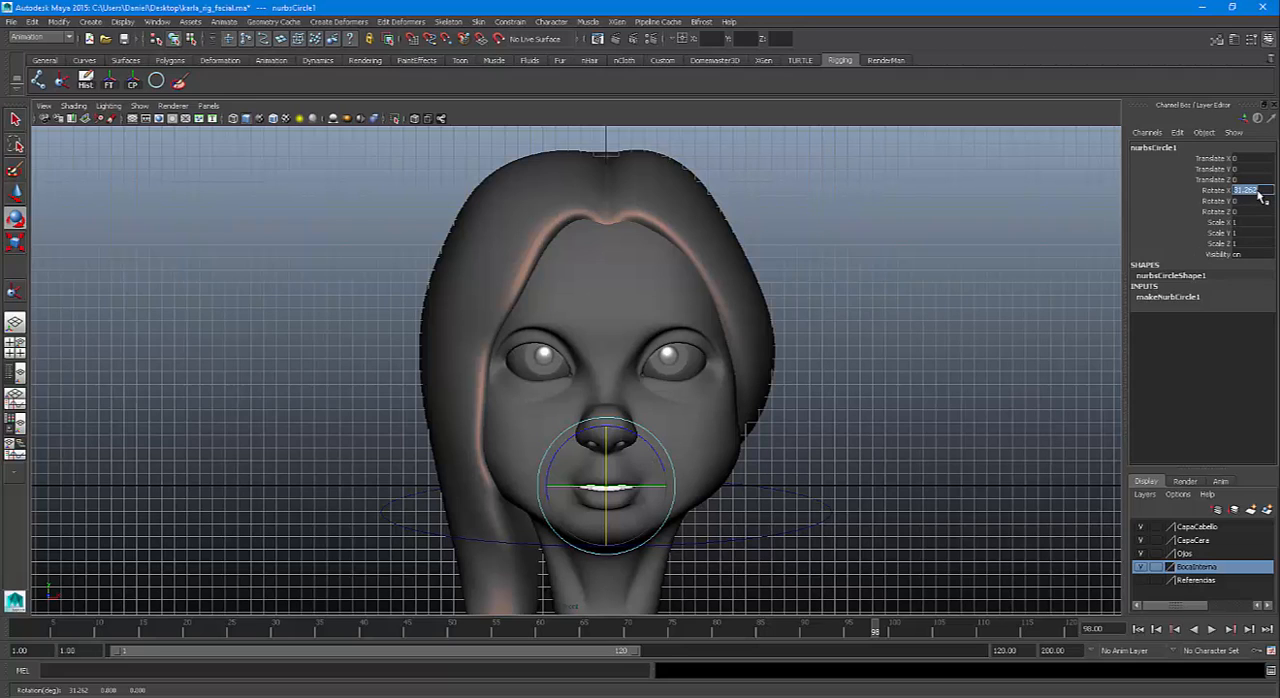
{"action": "key", "text": "Return"}
Scale the circle uniformly to about 4.05 and move it forward in front of the face to about 20.6 in Translate Z
{"action": "key", "text": "r"}
{"action": "middle_click_drag", "start_coordinate": [748, 424], "coordinate": [804, 464]}
{"action": "key", "text": "space"}
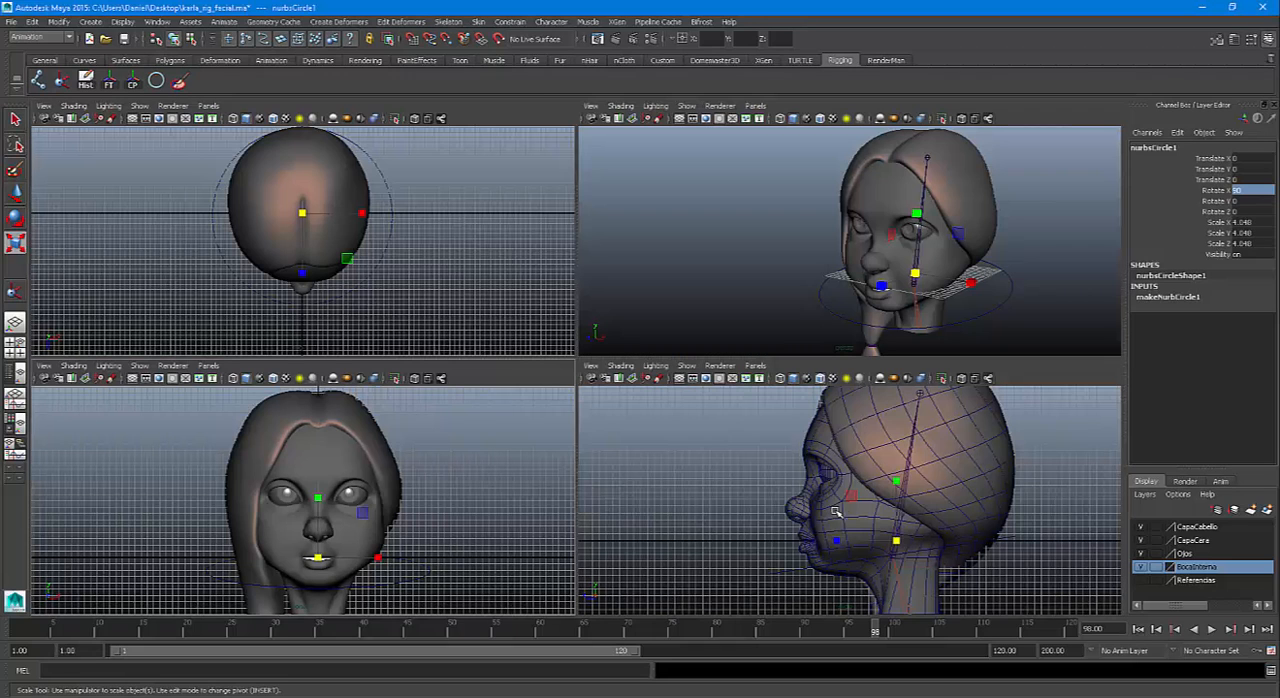
{"action": "key", "text": "w"}
{"action": "left_click_drag", "start_coordinate": [828, 541], "coordinate": [689, 538]}
{"action": "key", "text": "space"}
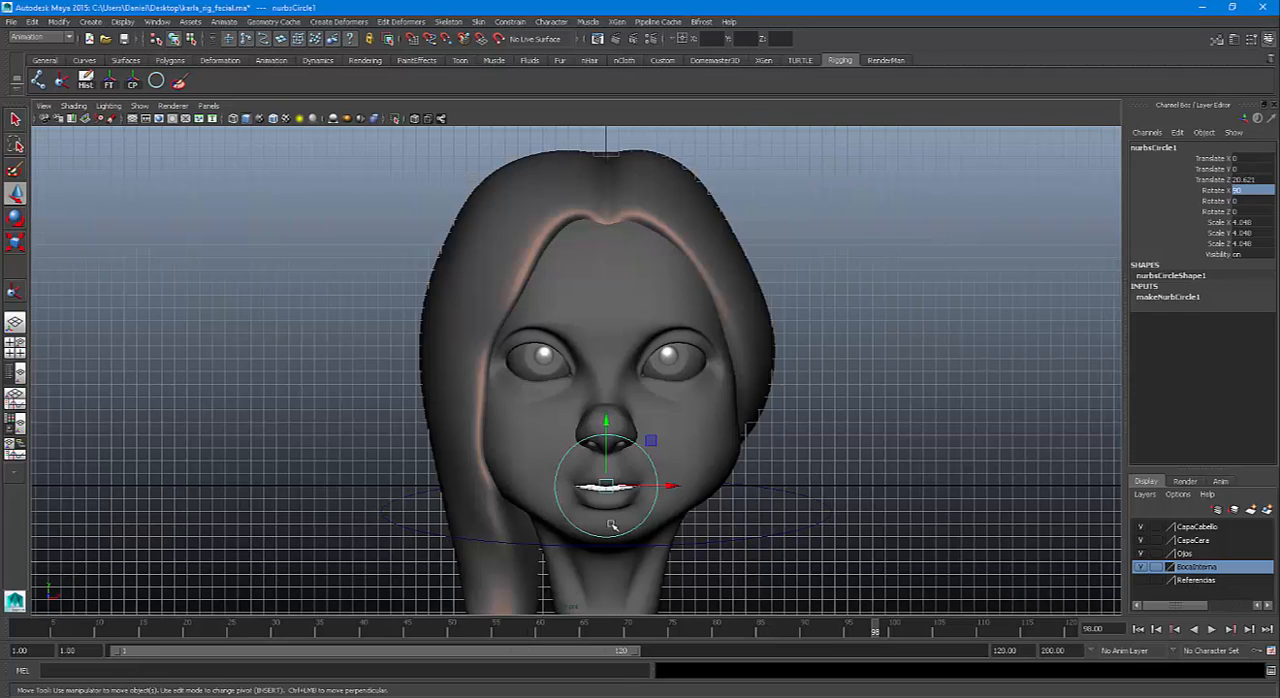
Stretch the circle horizontally into a wide ellipse and raise it to eye level, about 10.3 in Translate Y
{"action": "key", "text": "r"}
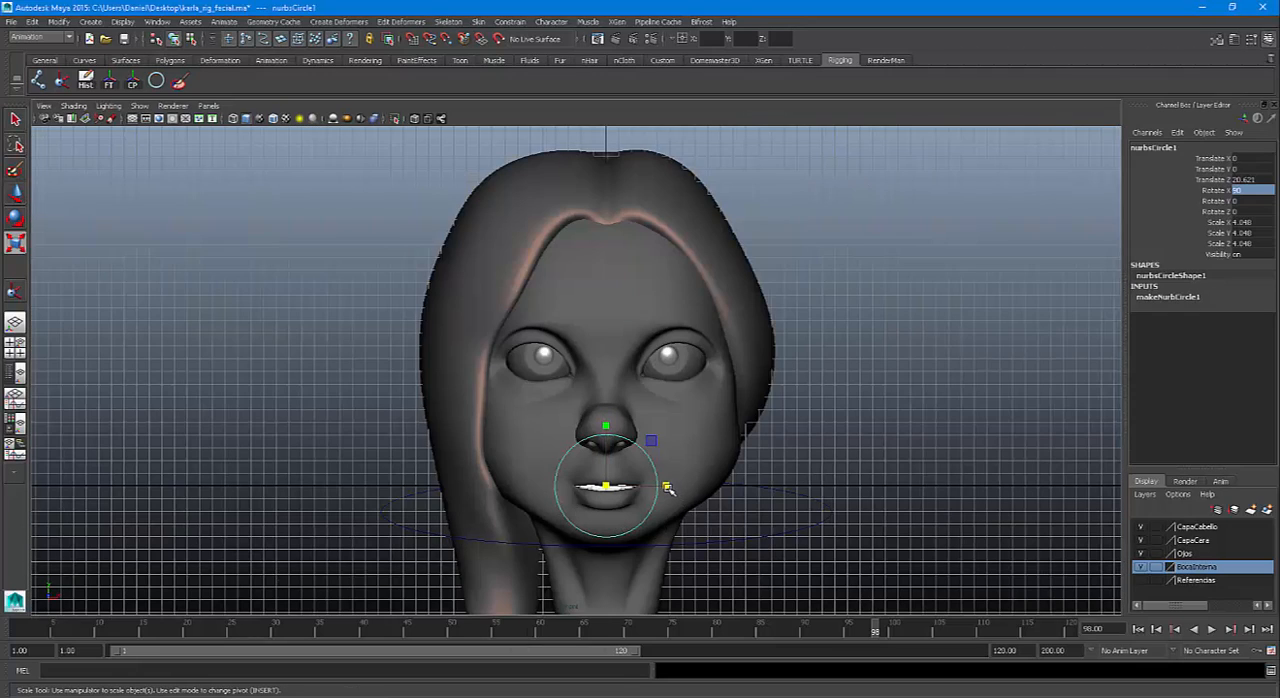
{"action": "left_click_drag", "start_coordinate": [668, 488], "coordinate": [798, 491]}
{"action": "key", "text": "w"}
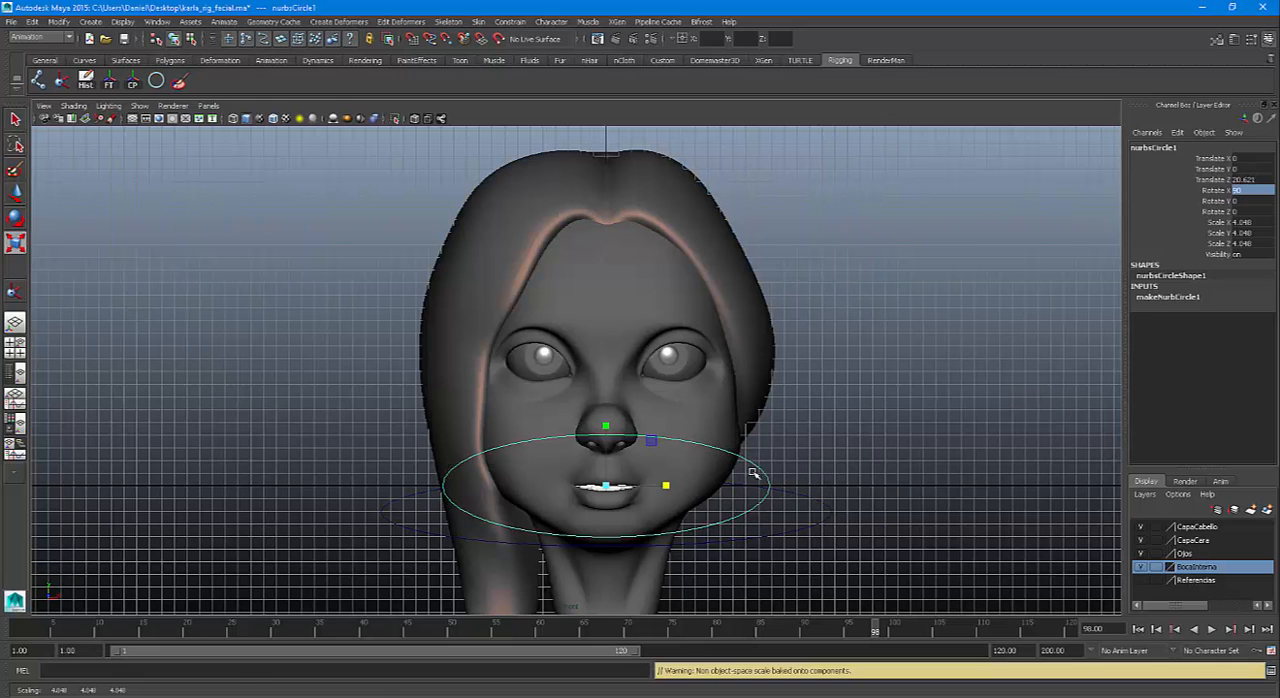
{"action": "left_click_drag", "start_coordinate": [605, 423], "coordinate": [627, 294]}
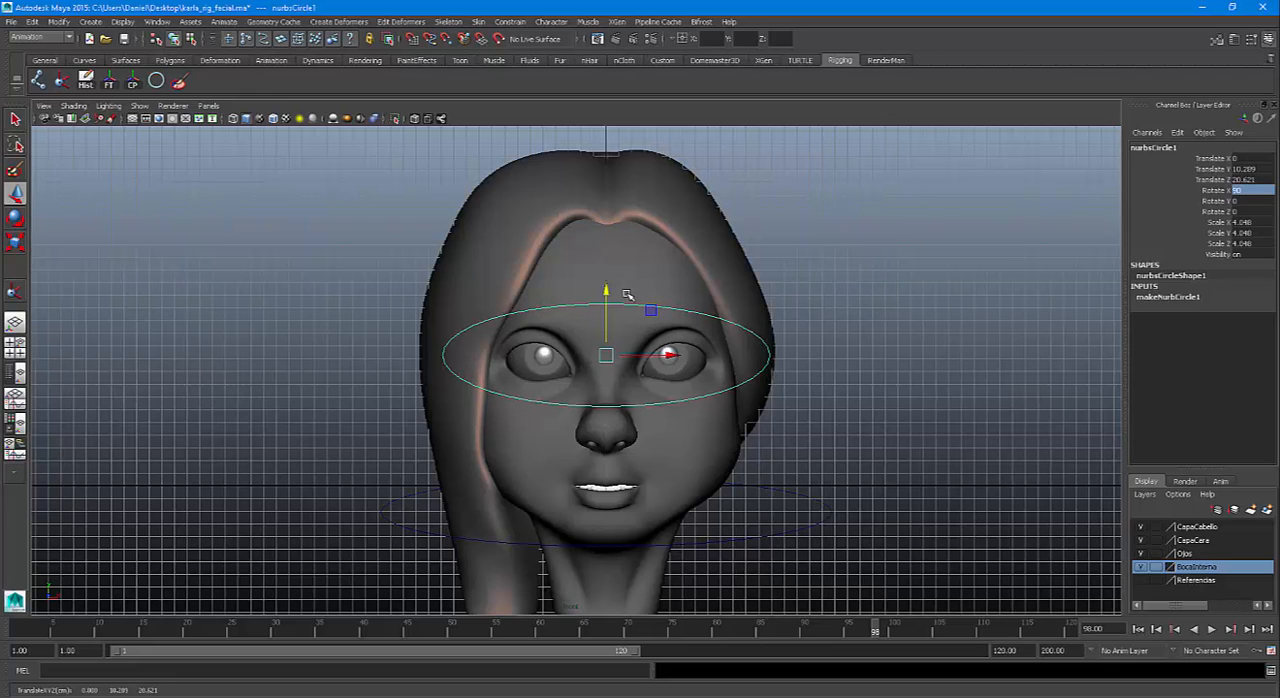
Pinch the ellipse's upper and lower middle control vertices vertically toward each other
{"action": "key", "text": "F8"}
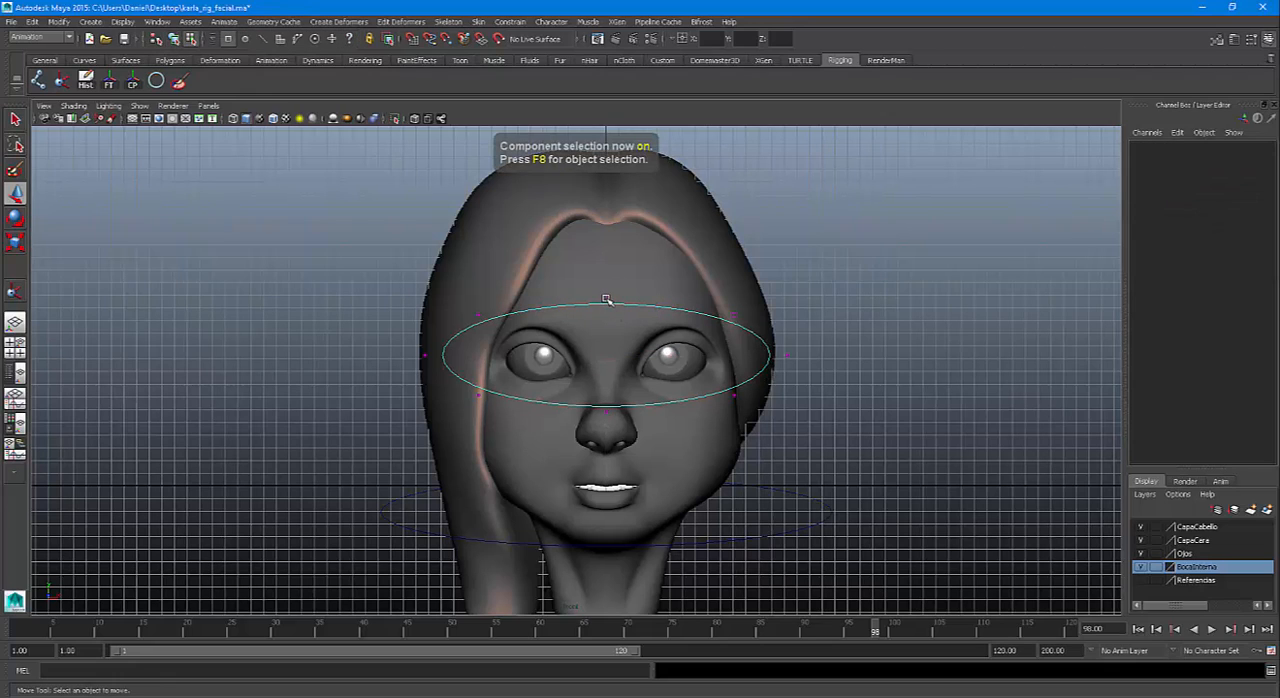
{"action": "left_click", "coordinate": [606, 298]}
{"action": "left_click", "coordinate": [606, 412], "text": "shift"}
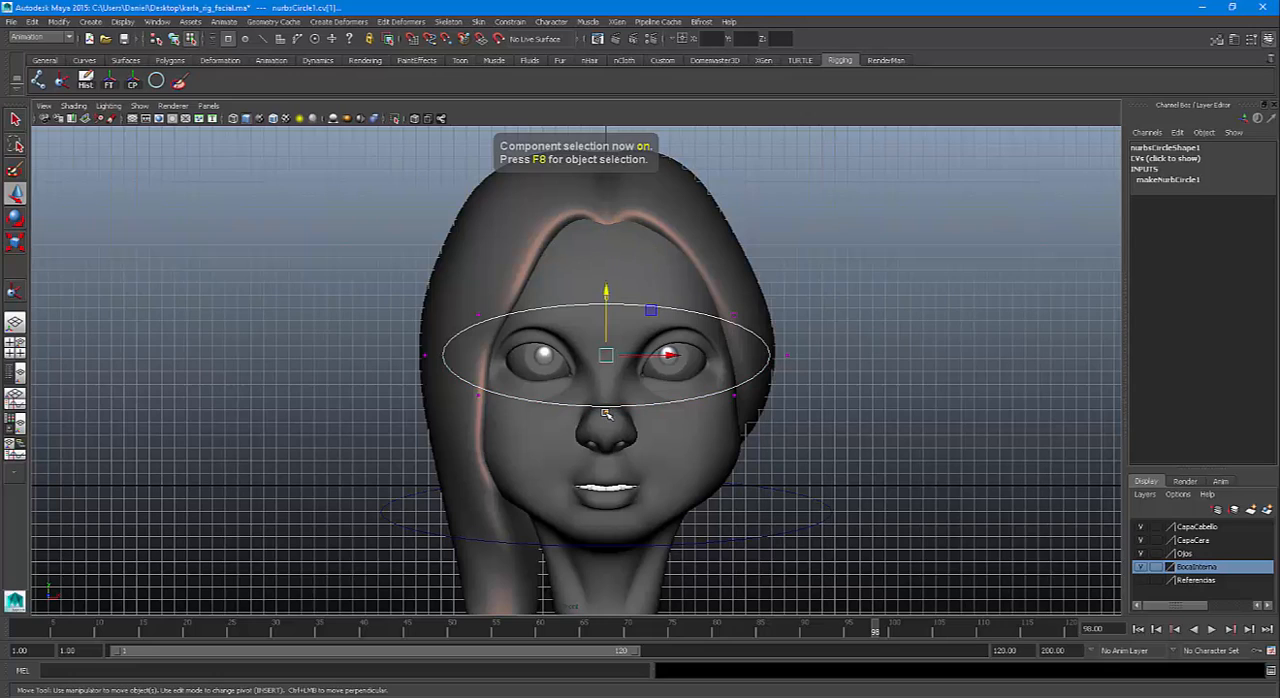
{"action": "key", "text": "r"}
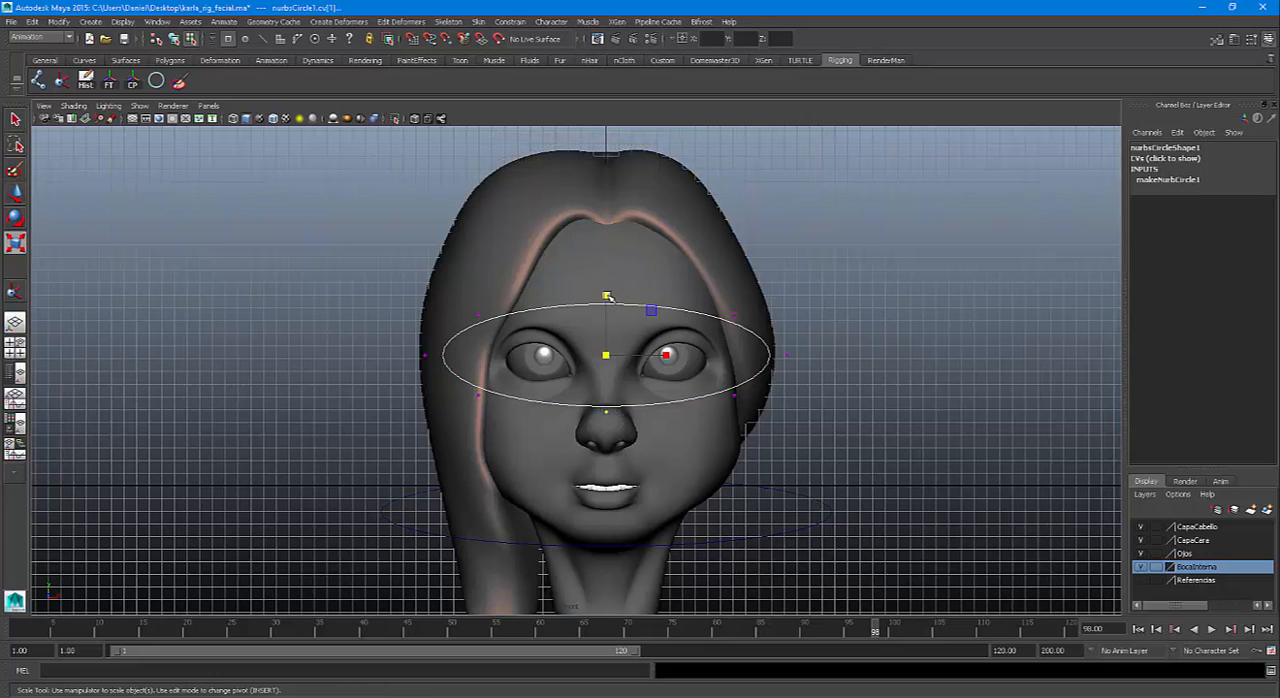
{"action": "left_click_drag", "start_coordinate": [606, 297], "coordinate": [607, 338]}
Spread the curve's four corner control vertices apart vertically and fine-tune the middle pair to form a goggle shape
{"action": "left_click_drag", "start_coordinate": [459, 299], "coordinate": [768, 318]}
{"action": "left_click_drag", "start_coordinate": [803, 432], "coordinate": [456, 385], "text": "shift"}
{"action": "left_click_drag", "start_coordinate": [607, 295], "coordinate": [610, 238]}
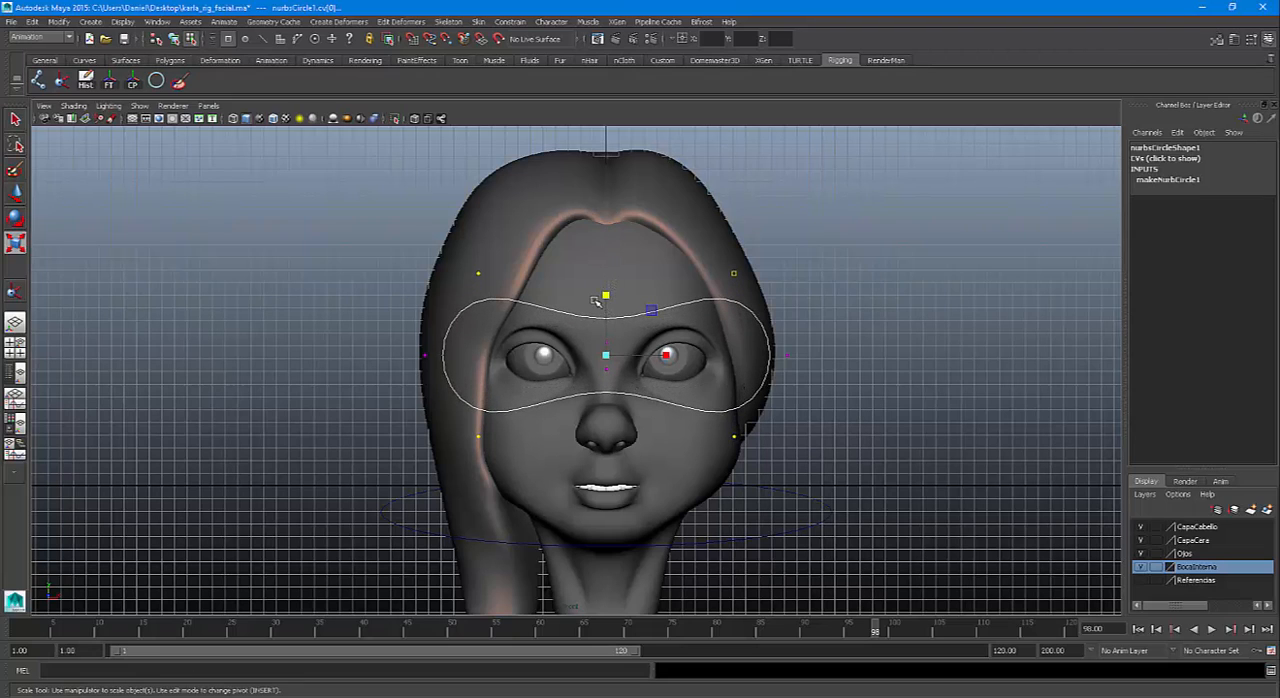
{"action": "left_click_drag", "start_coordinate": [596, 304], "coordinate": [624, 408]}
{"action": "left_click_drag", "start_coordinate": [606, 296], "coordinate": [606, 308]}
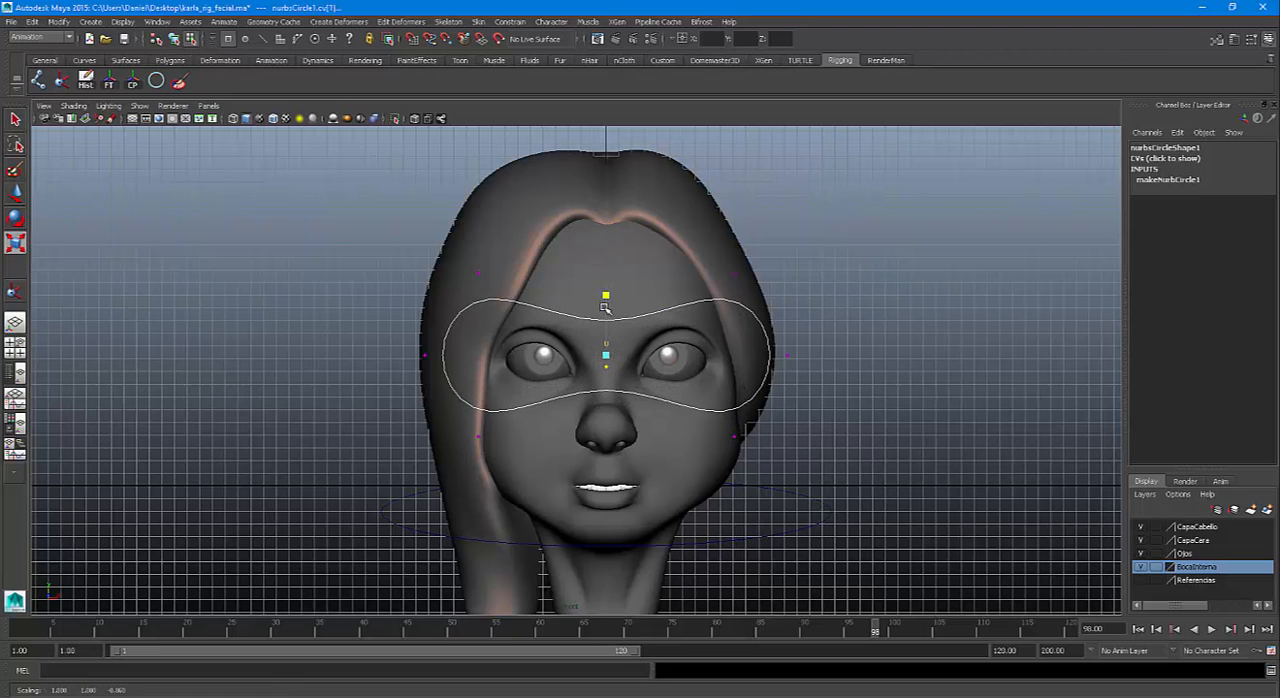
Narrow the whole goggle-shaped curve horizontally, bring its four corner control vertices closer together, and return to object selection
{"action": "left_click_drag", "start_coordinate": [383, 225], "coordinate": [849, 470]}
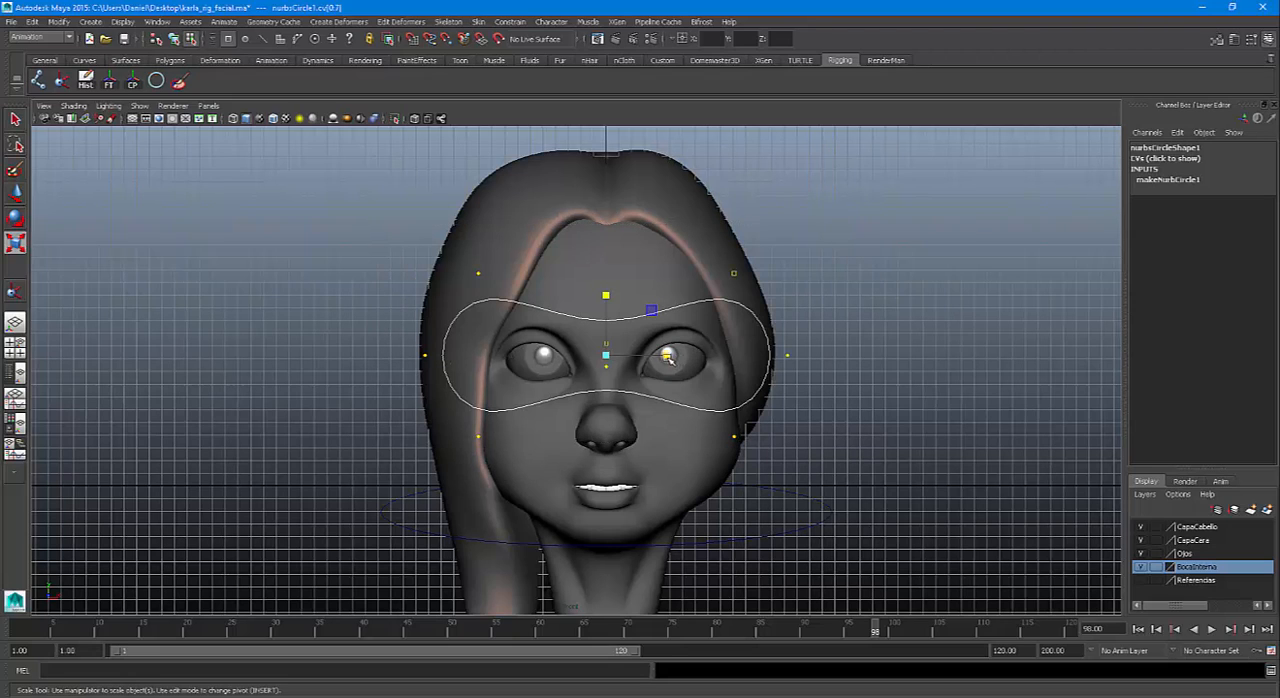
{"action": "left_click_drag", "start_coordinate": [666, 355], "coordinate": [655, 355]}
{"action": "left_click_drag", "start_coordinate": [488, 262], "coordinate": [744, 290]}
{"action": "left_click_drag", "start_coordinate": [758, 468], "coordinate": [478, 422]}
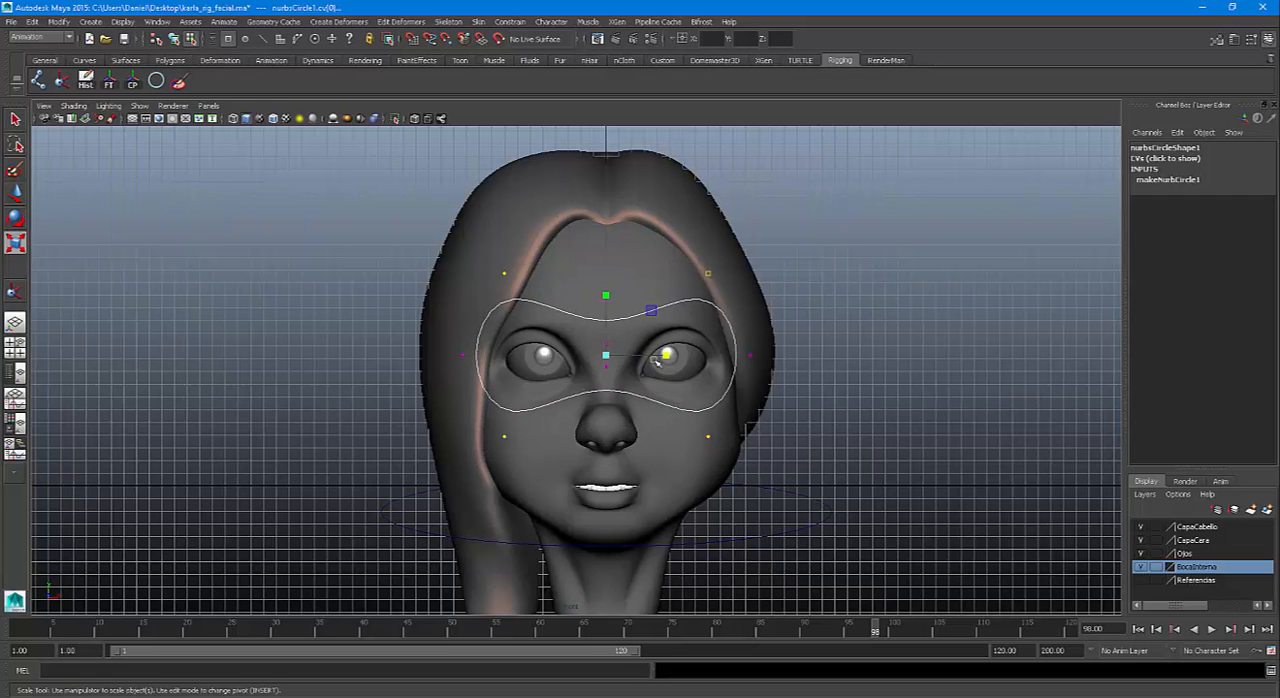
{"action": "left_click_drag", "start_coordinate": [668, 356], "coordinate": [655, 356]}
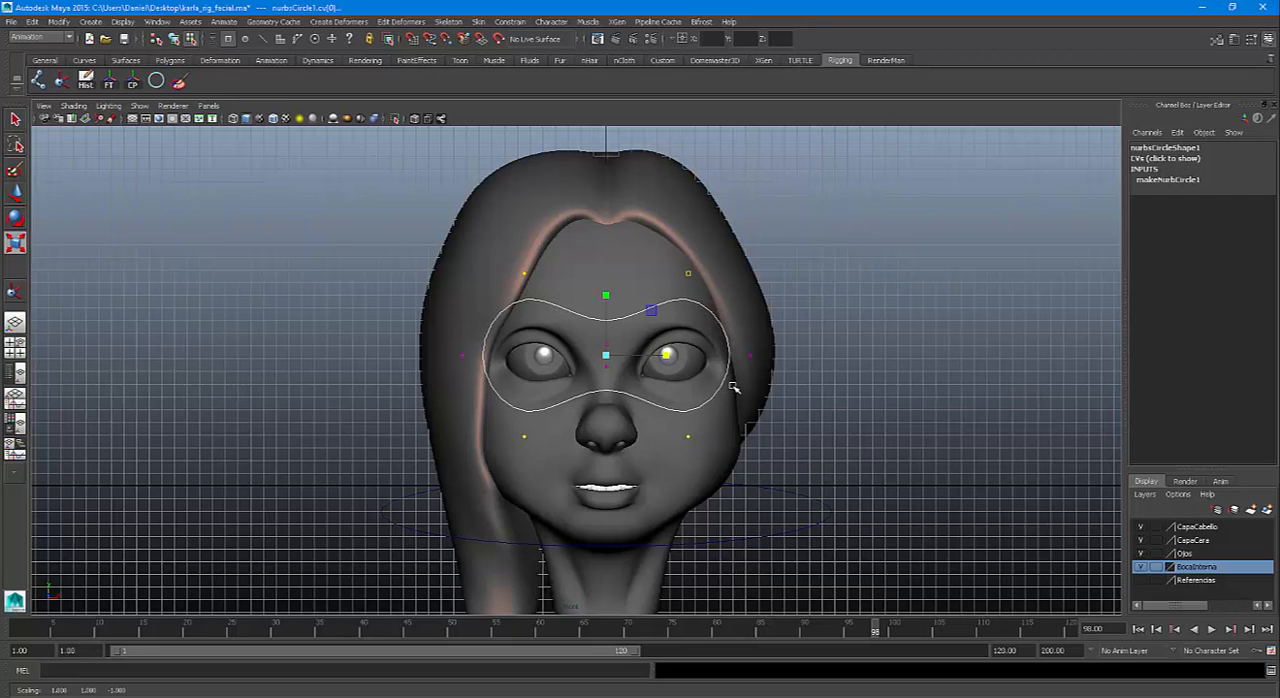
{"action": "key", "text": "F8"}
Move the goggle-shaped curve farther forward from the face to 52 in Translate Z
{"action": "key", "text": "space"}
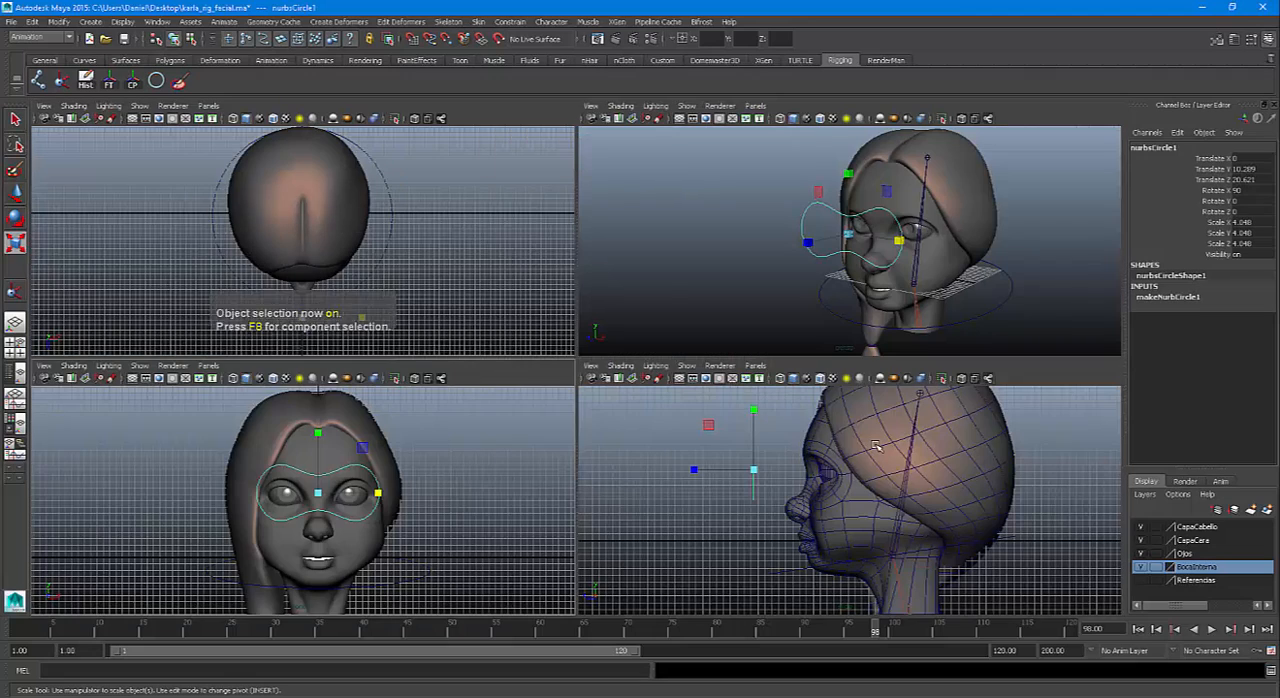
{"action": "key", "text": "w"}
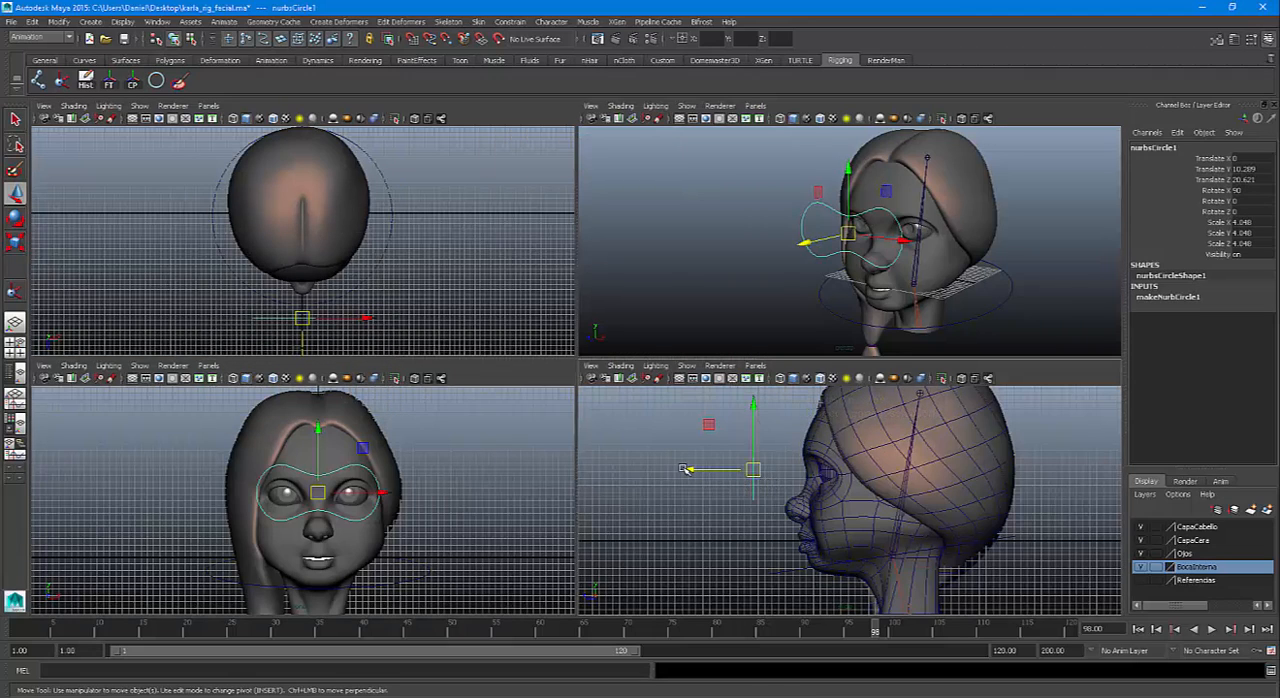
{"action": "left_click_drag", "start_coordinate": [688, 469], "coordinate": [599, 470]}
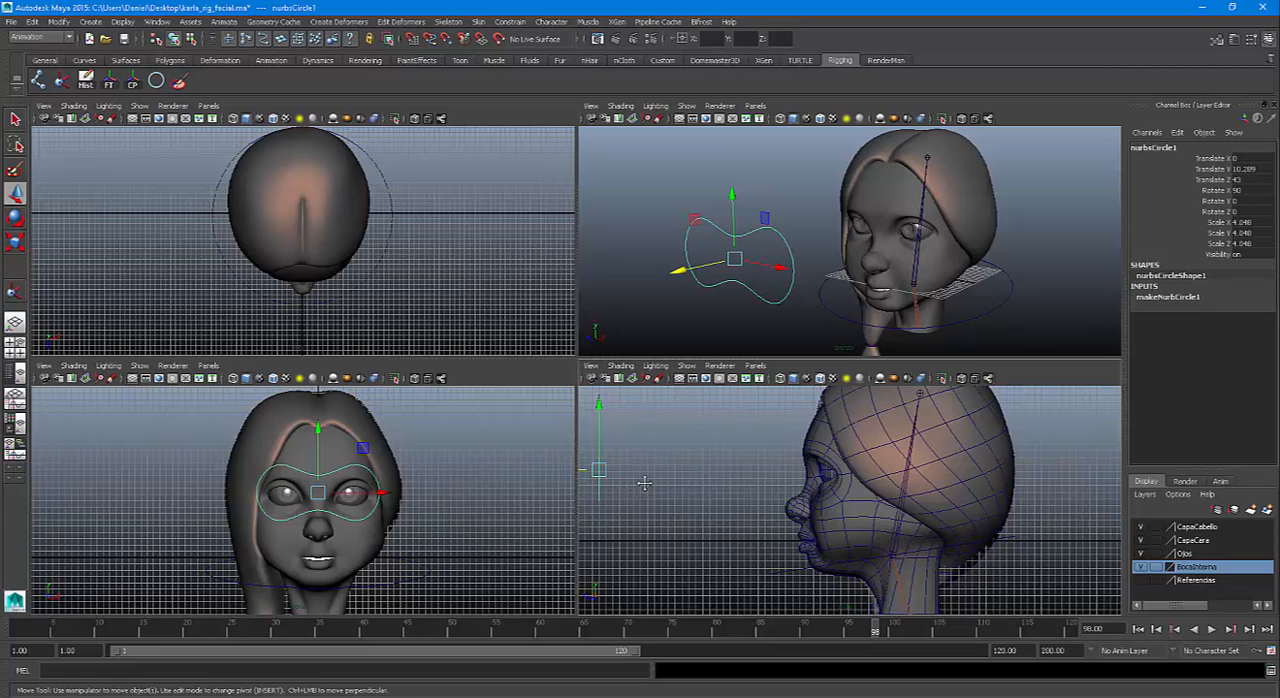
{"action": "middle_click_drag", "start_coordinate": [640, 482], "coordinate": [683, 472], "text": "alt"}
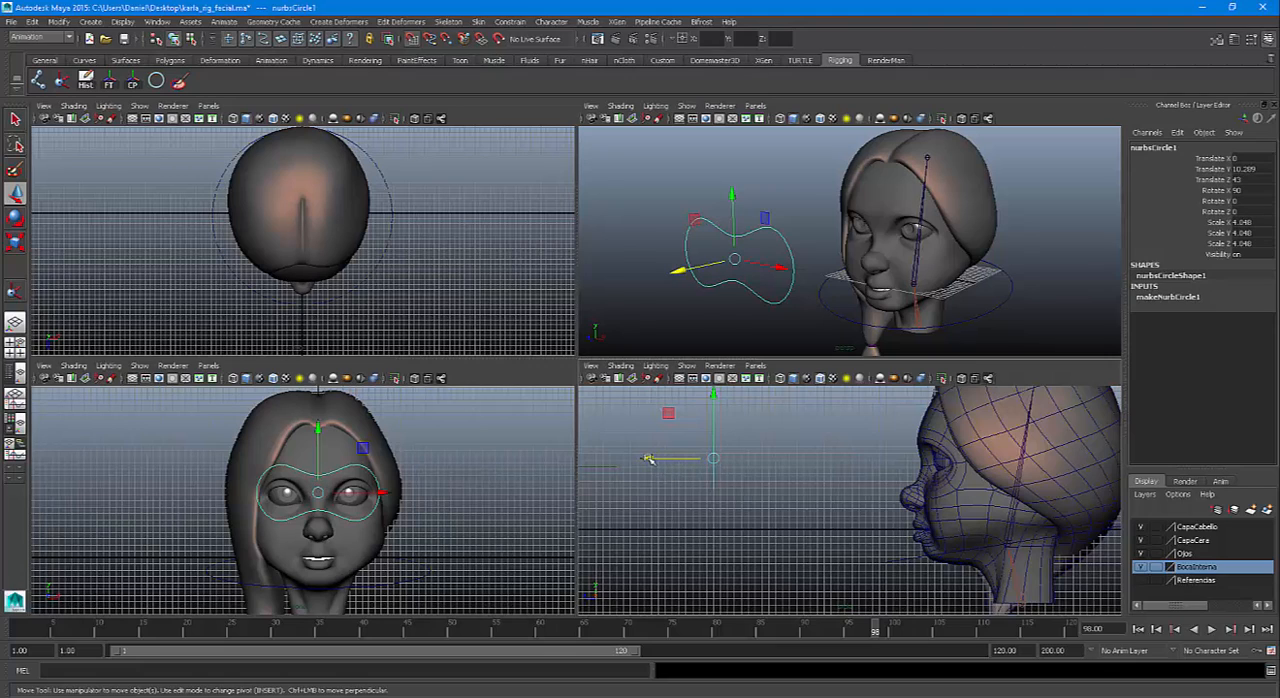
{"action": "left_click_drag", "start_coordinate": [650, 461], "coordinate": [651, 460]}
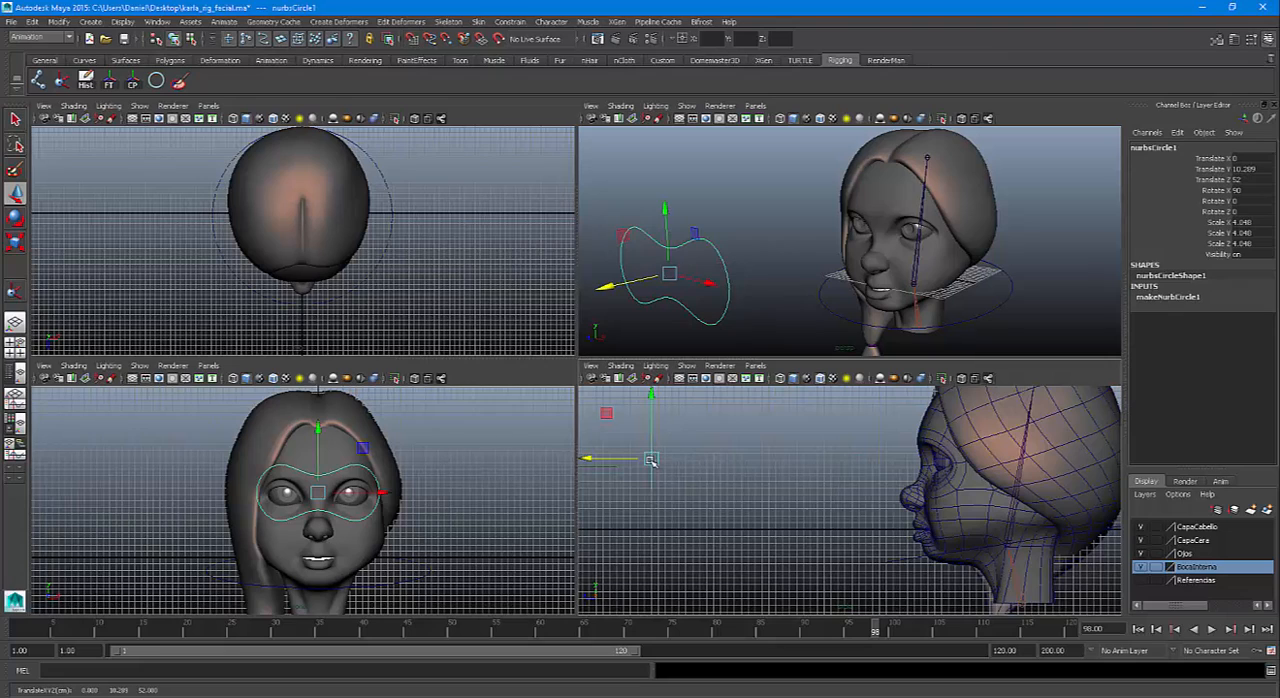
Delete the eye control curve's construction history, freeze its transformations and center its pivot
{"action": "left_click", "coordinate": [86, 82]}
{"action": "left_click", "coordinate": [109, 83]}
{"action": "left_click", "coordinate": [133, 85]}
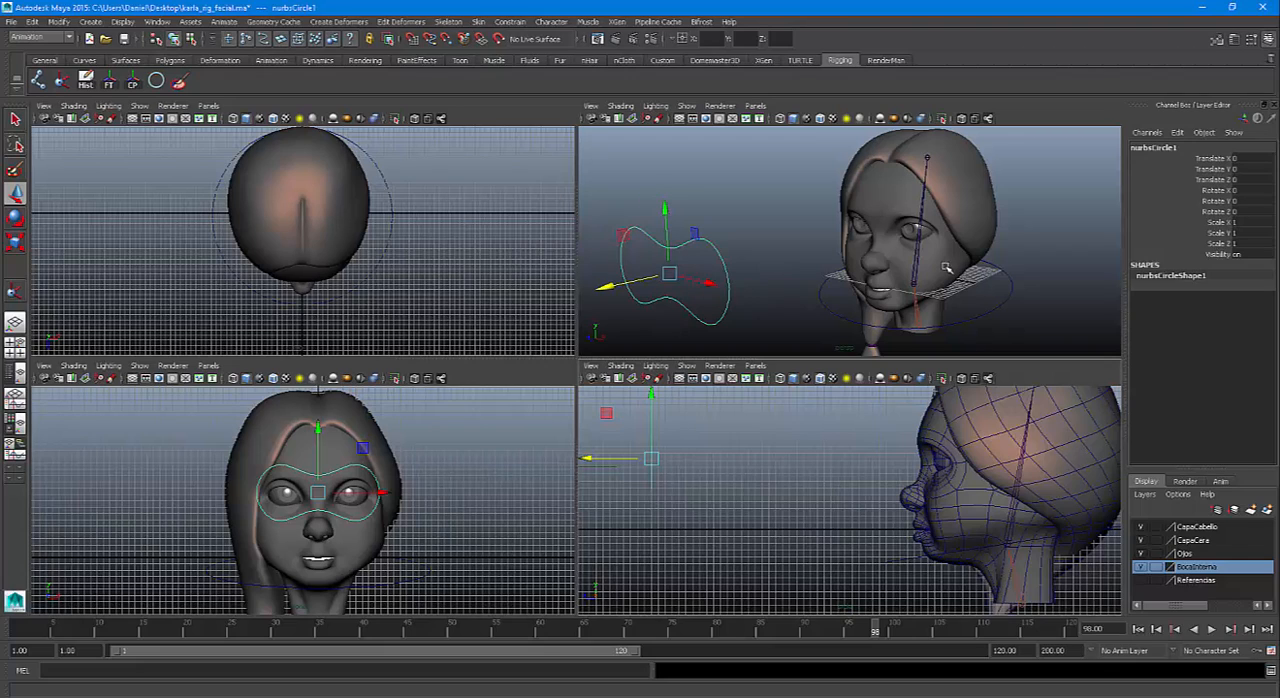
Rename the eye control curve to CTRLOjos and reselect it in the perspective view
{"action": "double_click", "coordinate": [1155, 148]}
{"action": "type", "text": "C"}
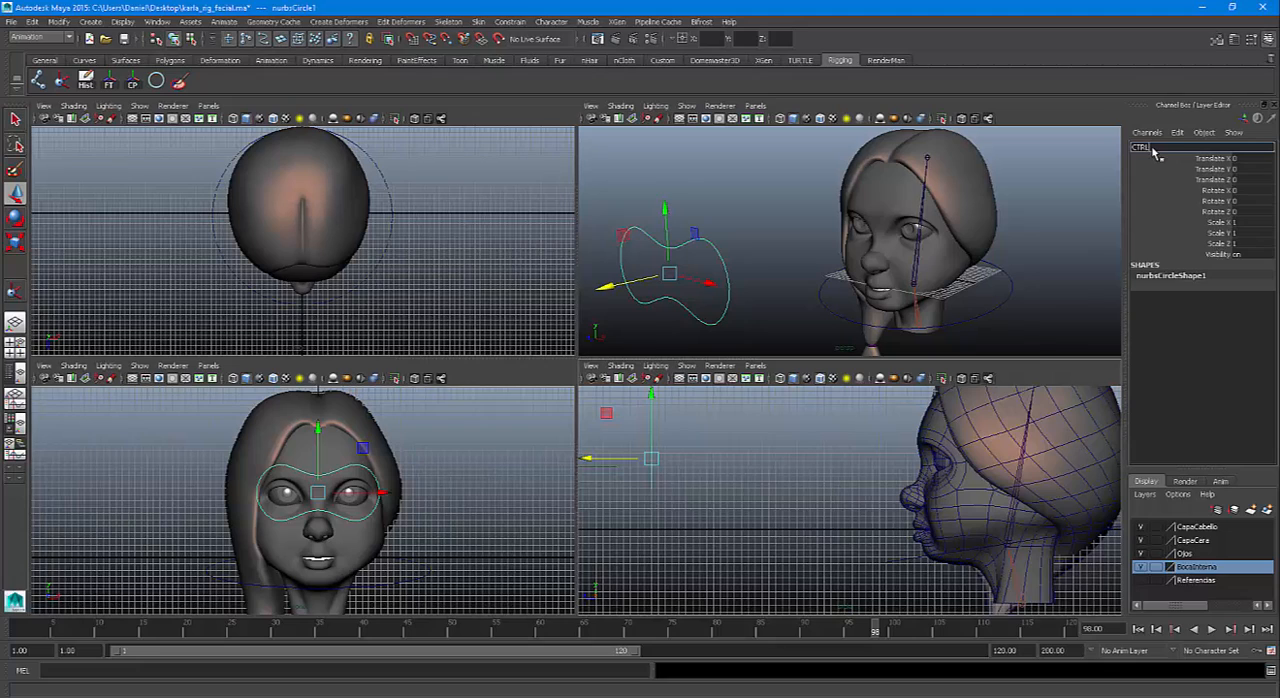
{"action": "type", "text": "TRLOjos"}
{"action": "key", "text": "Return"}
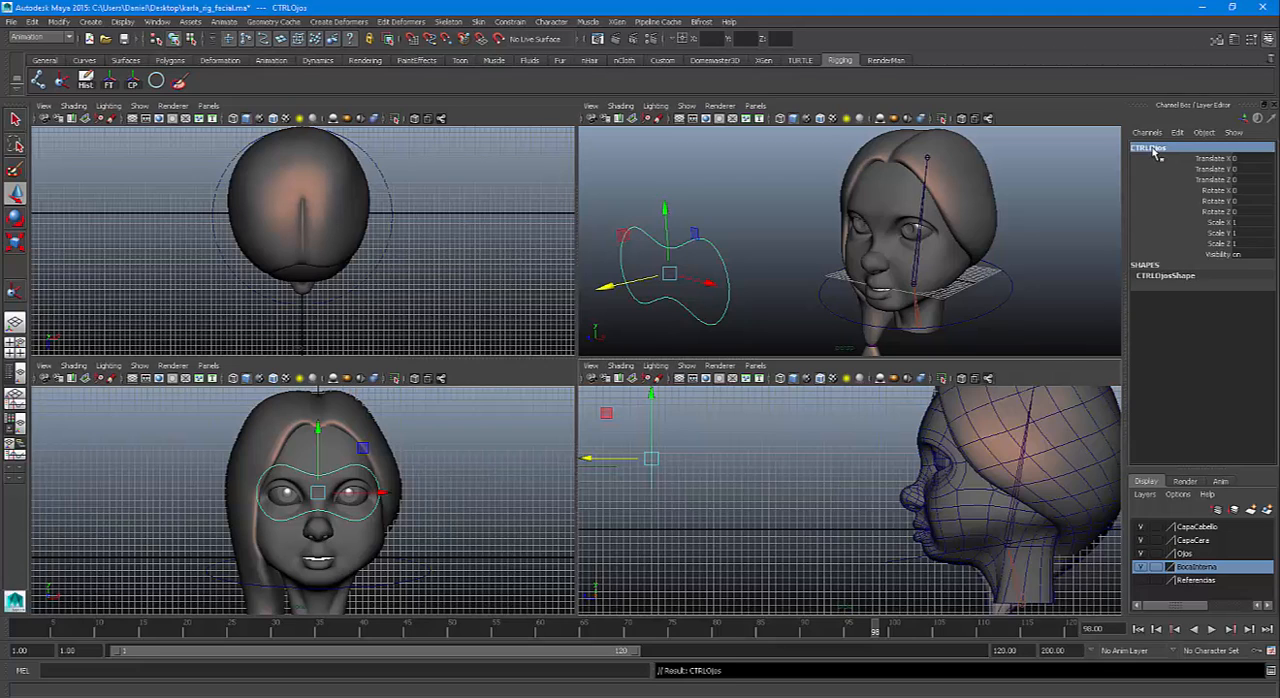
{"action": "left_click", "coordinate": [740, 256]}
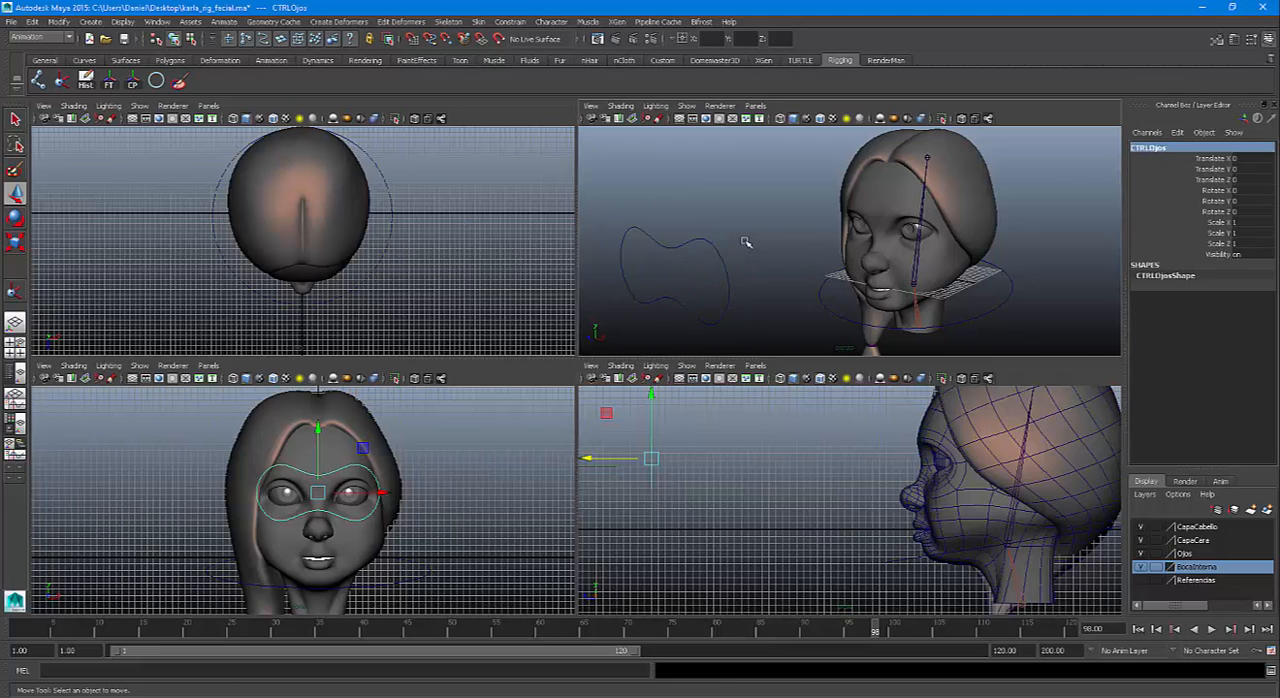
{"action": "left_click", "coordinate": [727, 268]}
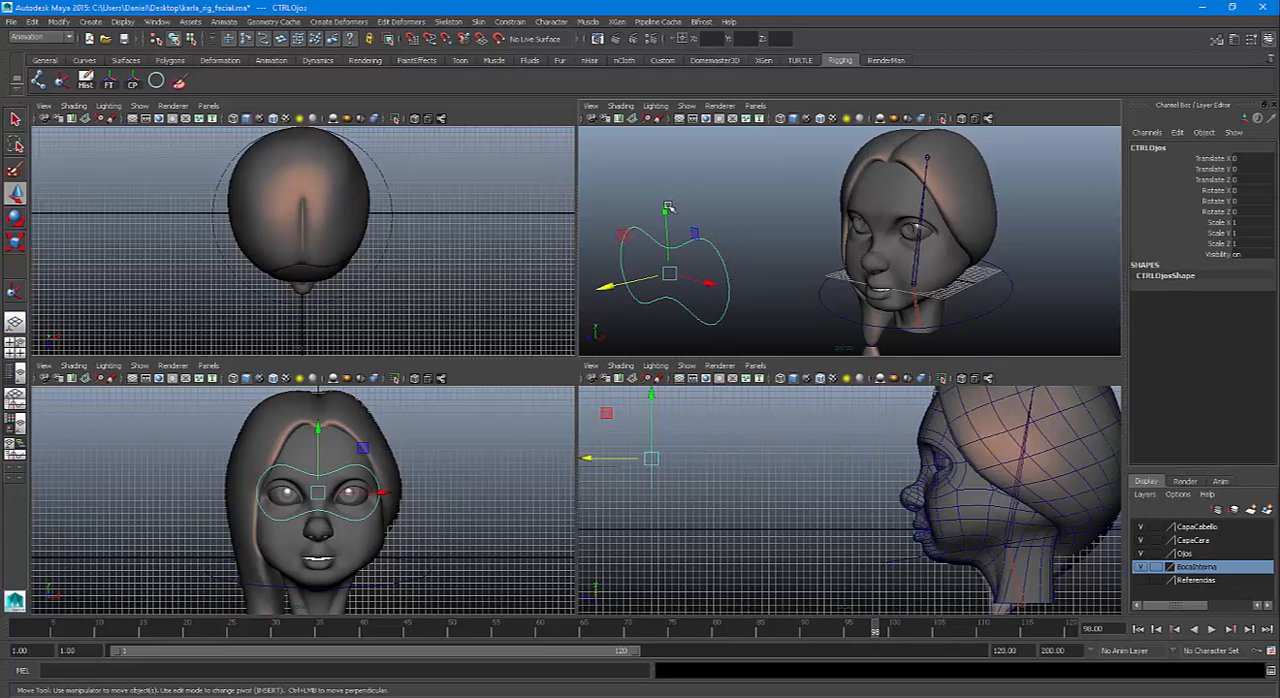
{"action": "left_click", "coordinate": [664, 279]}
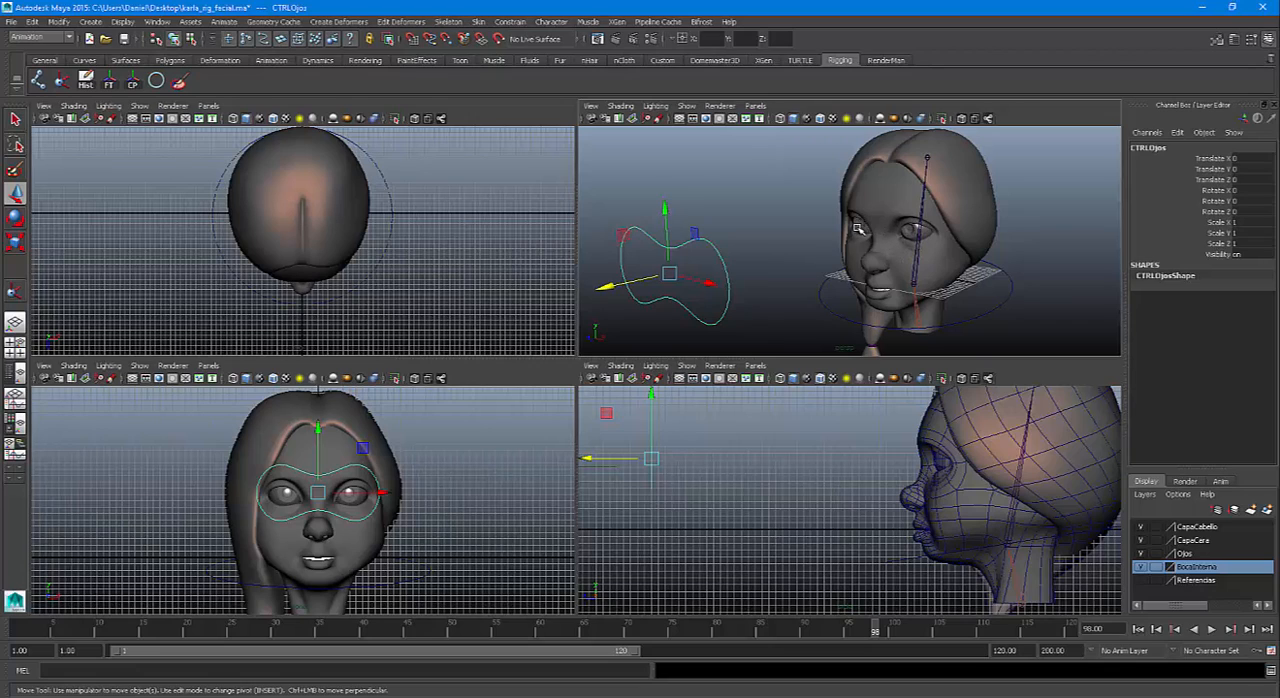
Create a NURBS circle and move it forward from the face to about 48.3 in Translate Z
{"action": "key", "text": "space"}
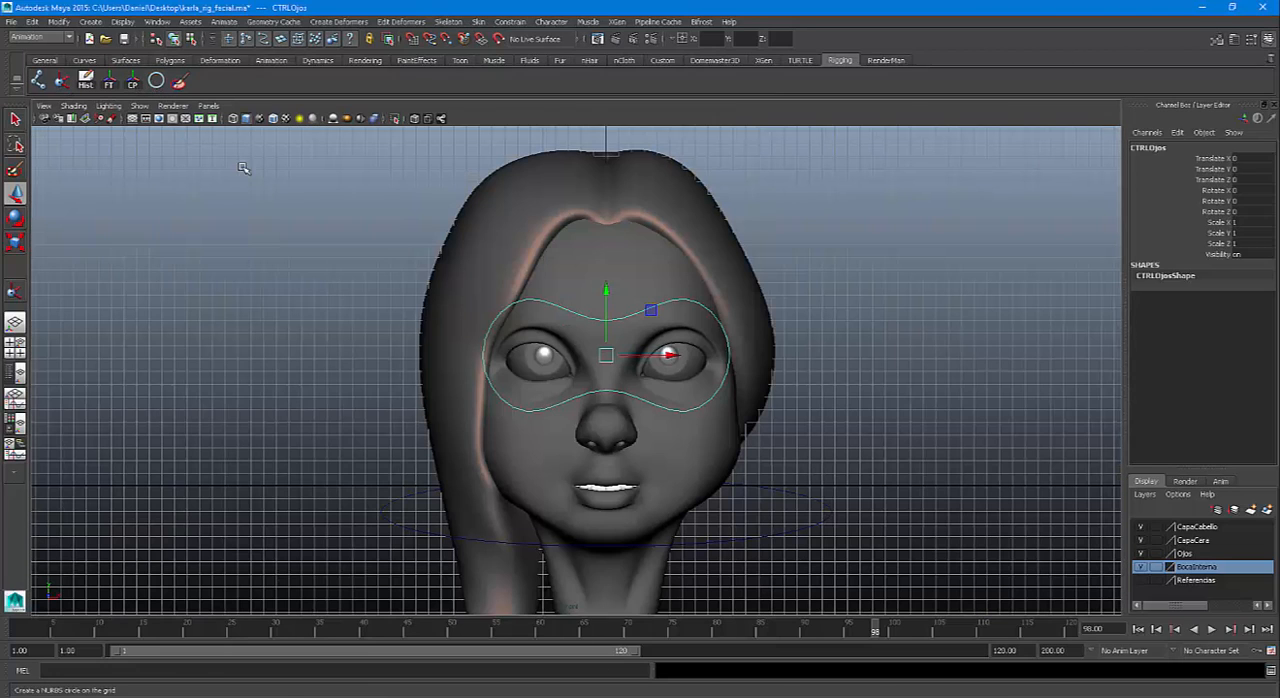
{"action": "left_click", "coordinate": [684, 358]}
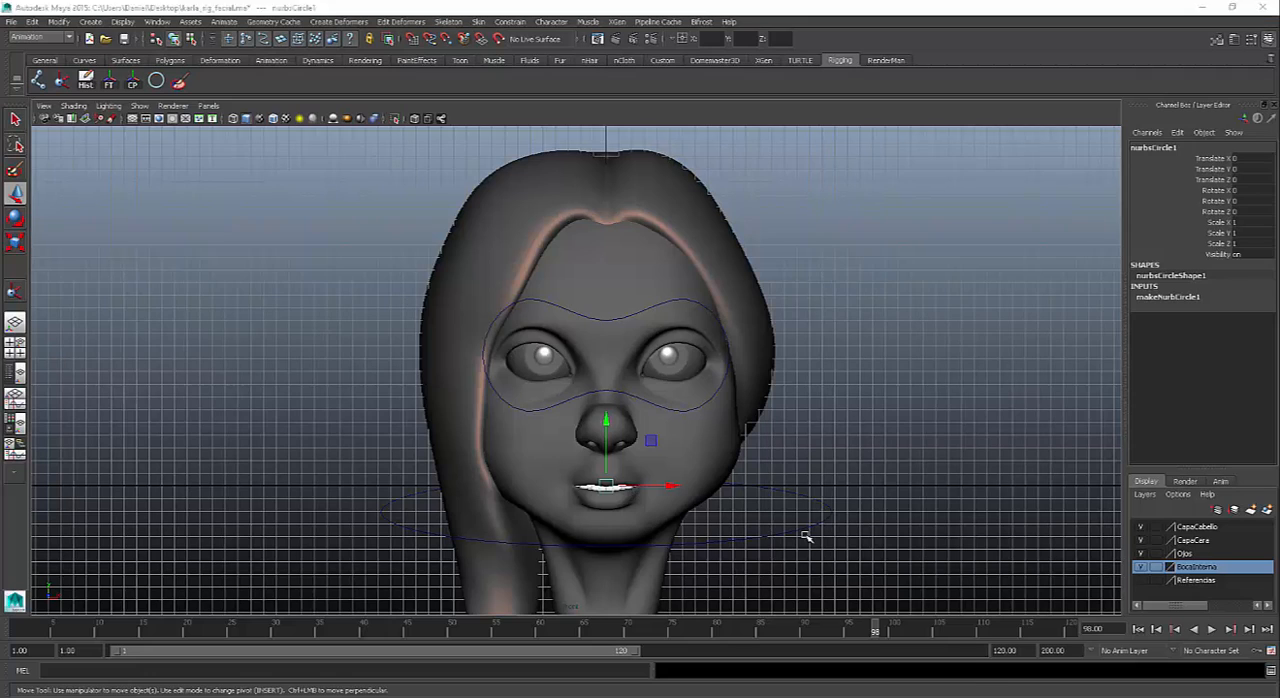
{"action": "key", "text": "space"}
{"action": "left_click_drag", "start_coordinate": [945, 530], "coordinate": [610, 528]}
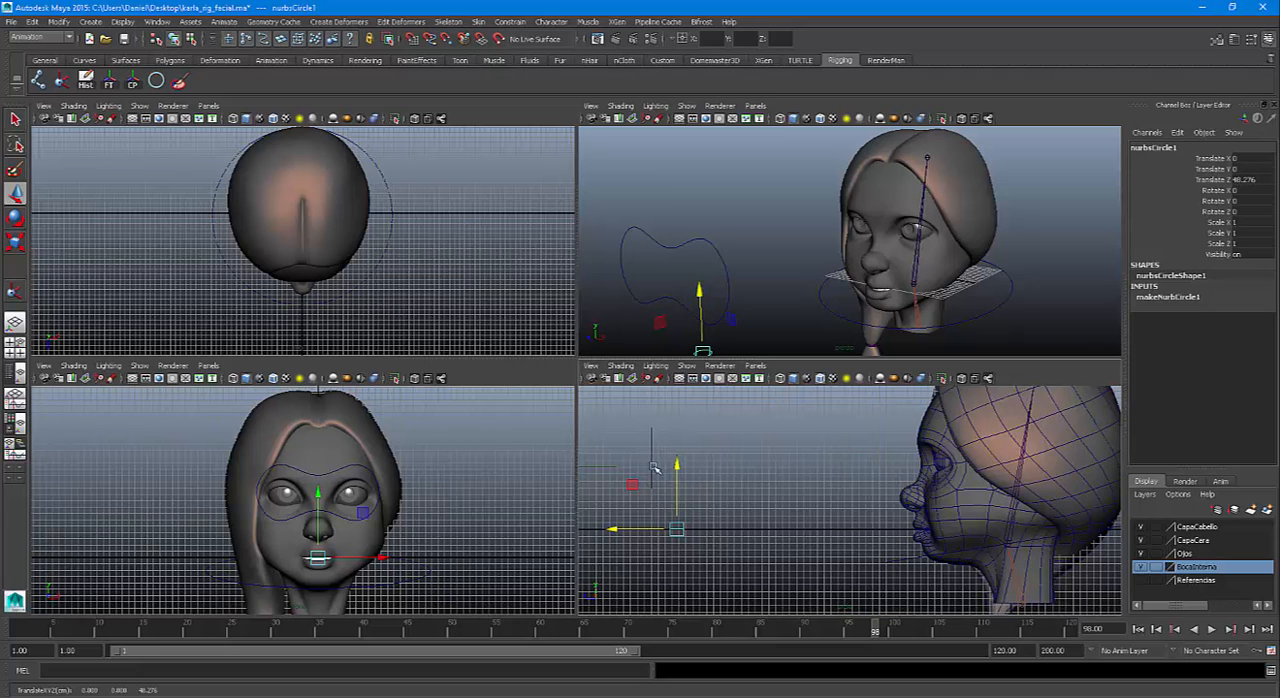
Rotate the new circle to 90 in Rotate X so it faces the front view
{"action": "key", "text": "space"}
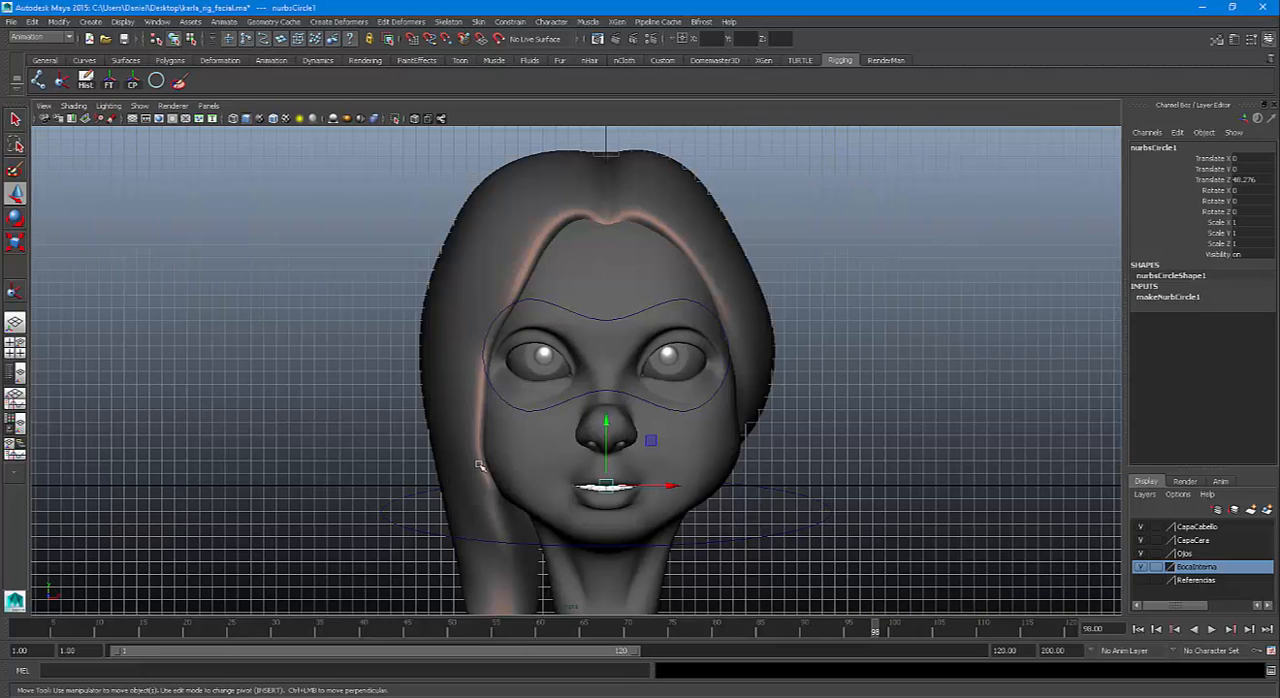
{"action": "key", "text": "e"}
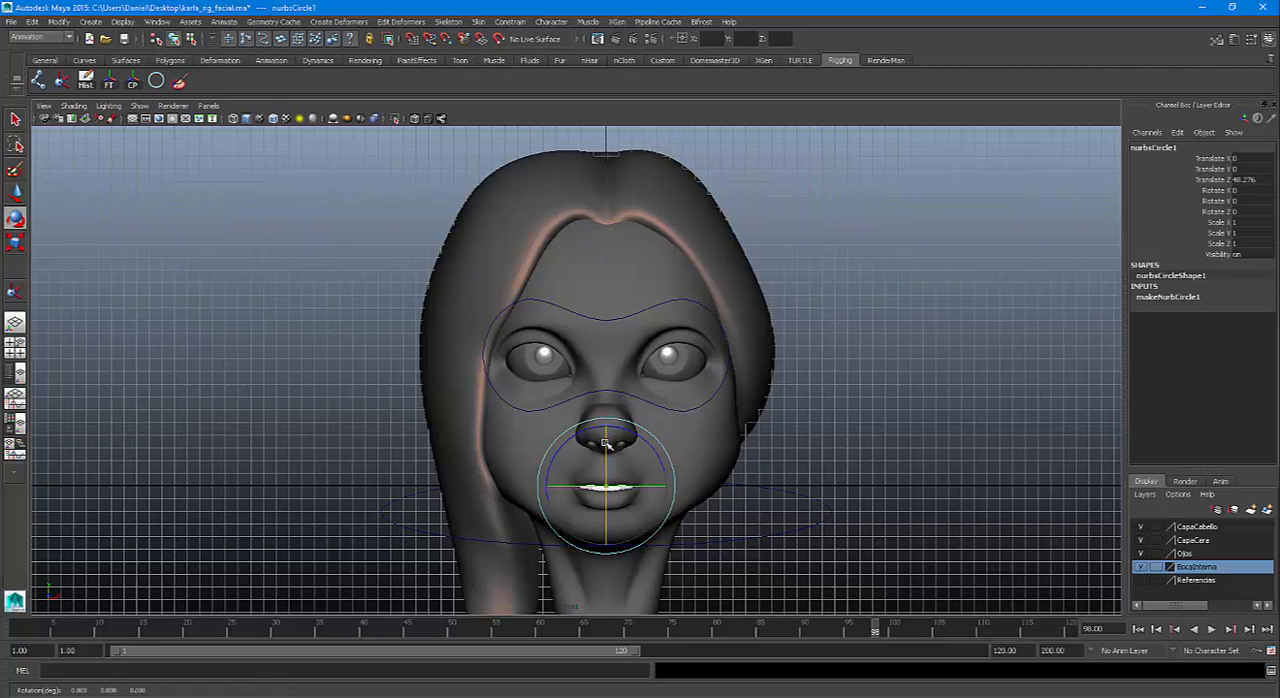
{"action": "left_click_drag", "start_coordinate": [607, 440], "coordinate": [605, 487]}
{"action": "double_click", "coordinate": [1255, 190]}
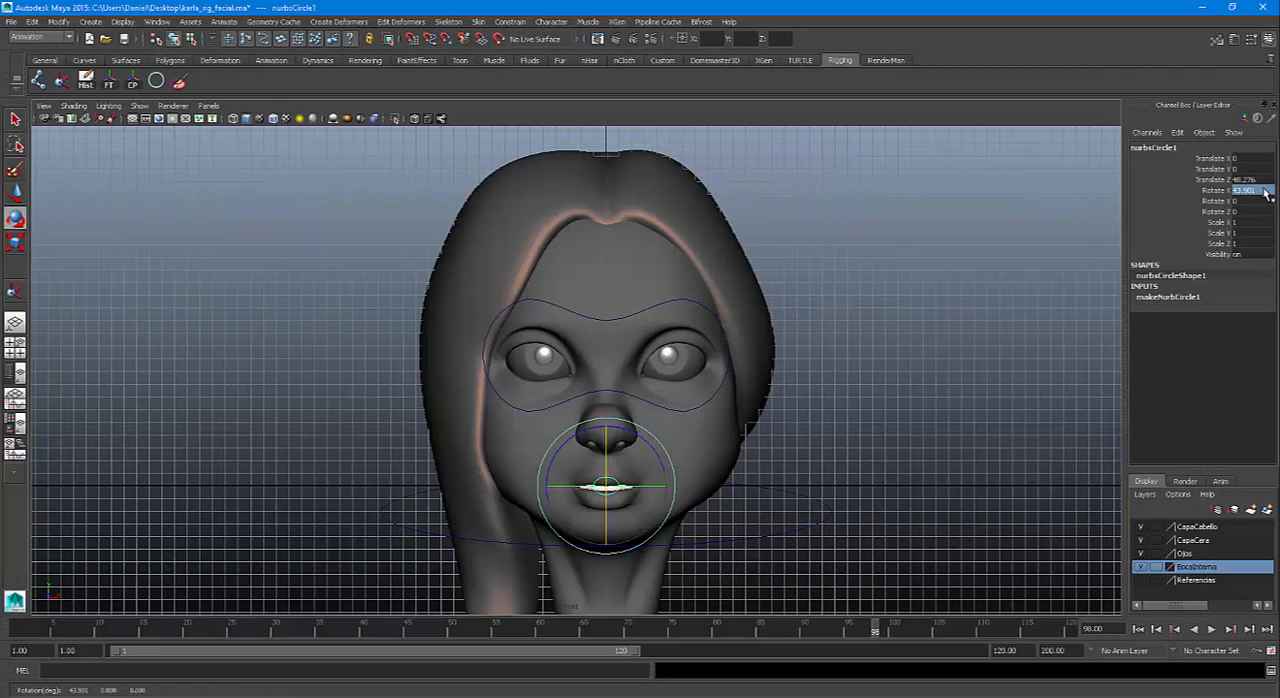
{"action": "type", "text": "90"}
{"action": "key", "text": "Return"}
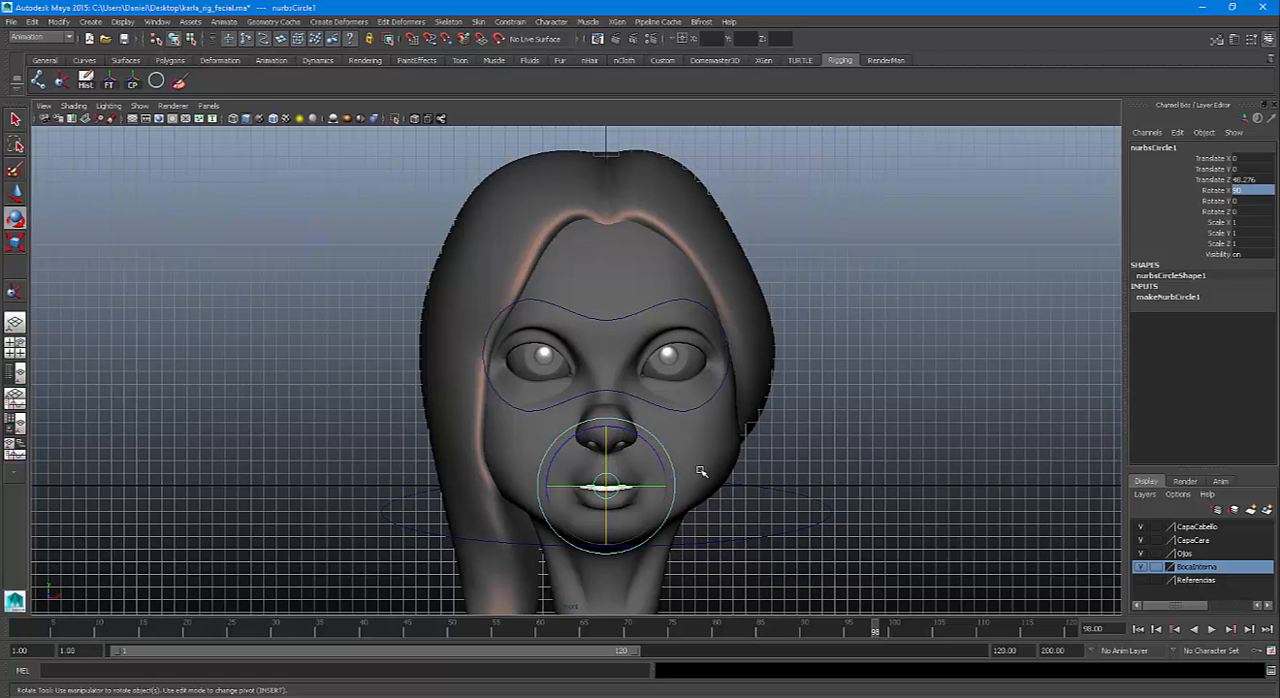
Move the circle over the character's left eye and snap it to the eye's center, about 4.9 in X and 10.26 in Y
{"action": "key", "text": "w"}
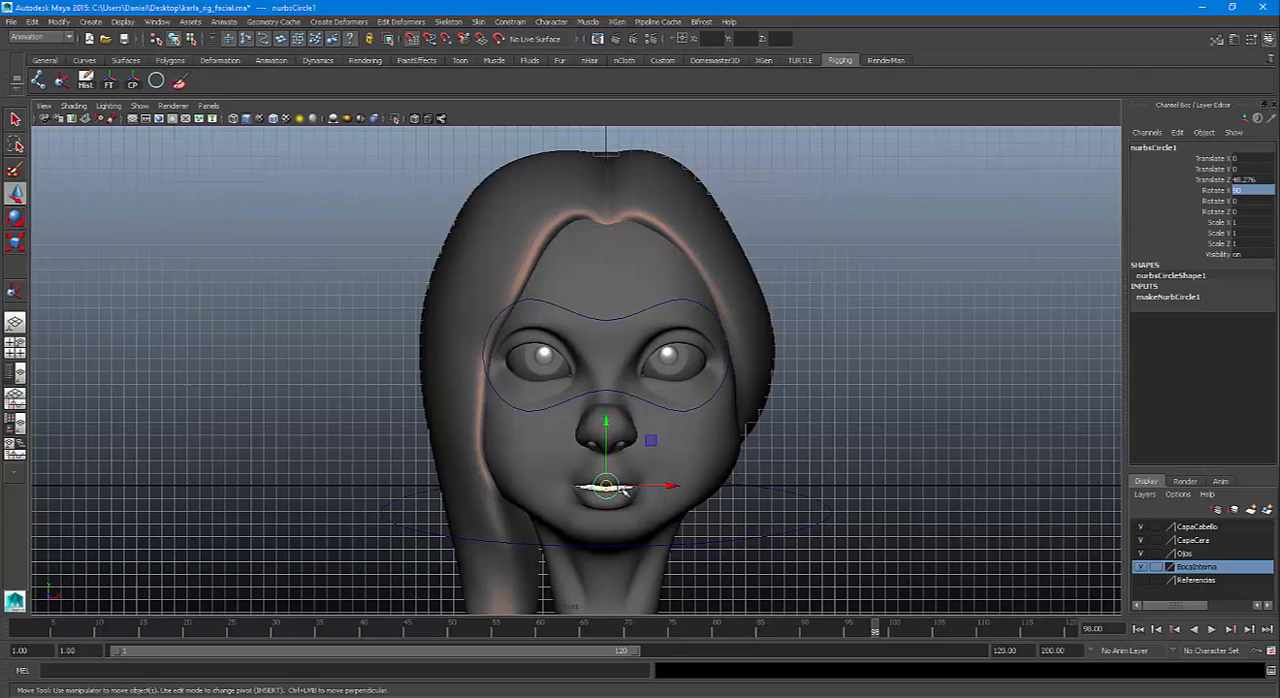
{"action": "left_click_drag", "start_coordinate": [607, 487], "coordinate": [672, 360]}
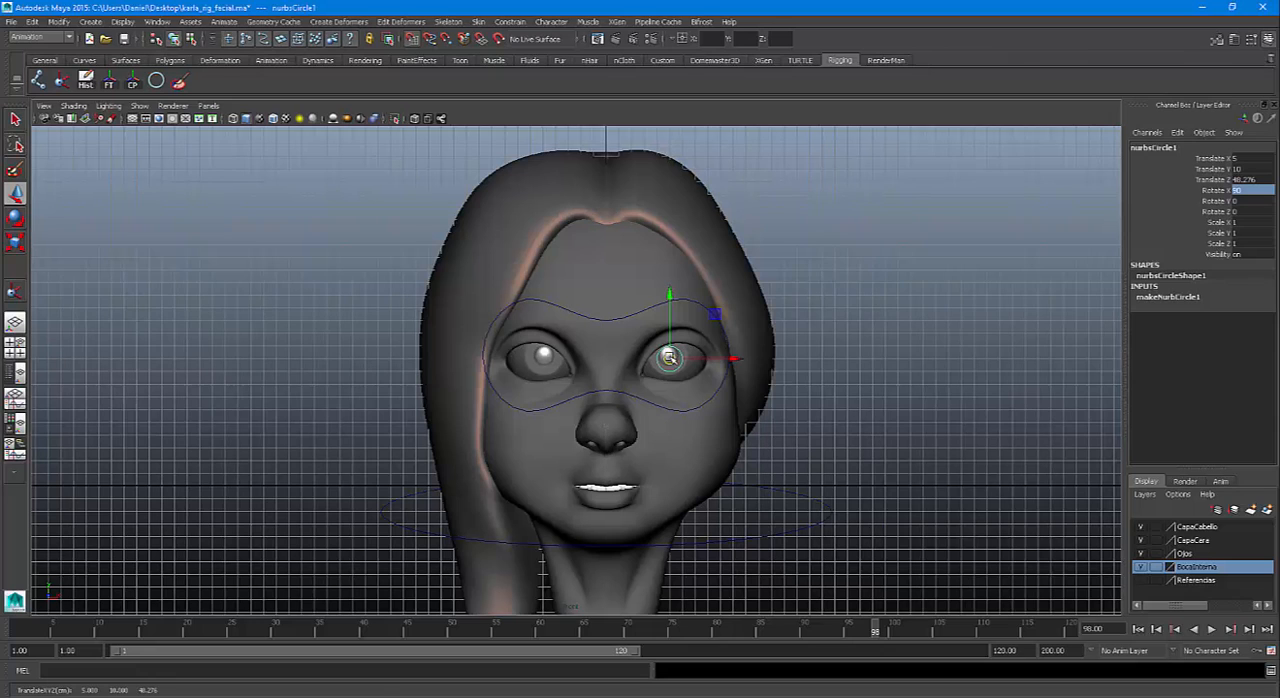
{"action": "scroll", "coordinate": [678, 395], "scroll_direction": "up", "scroll_amount": 8}
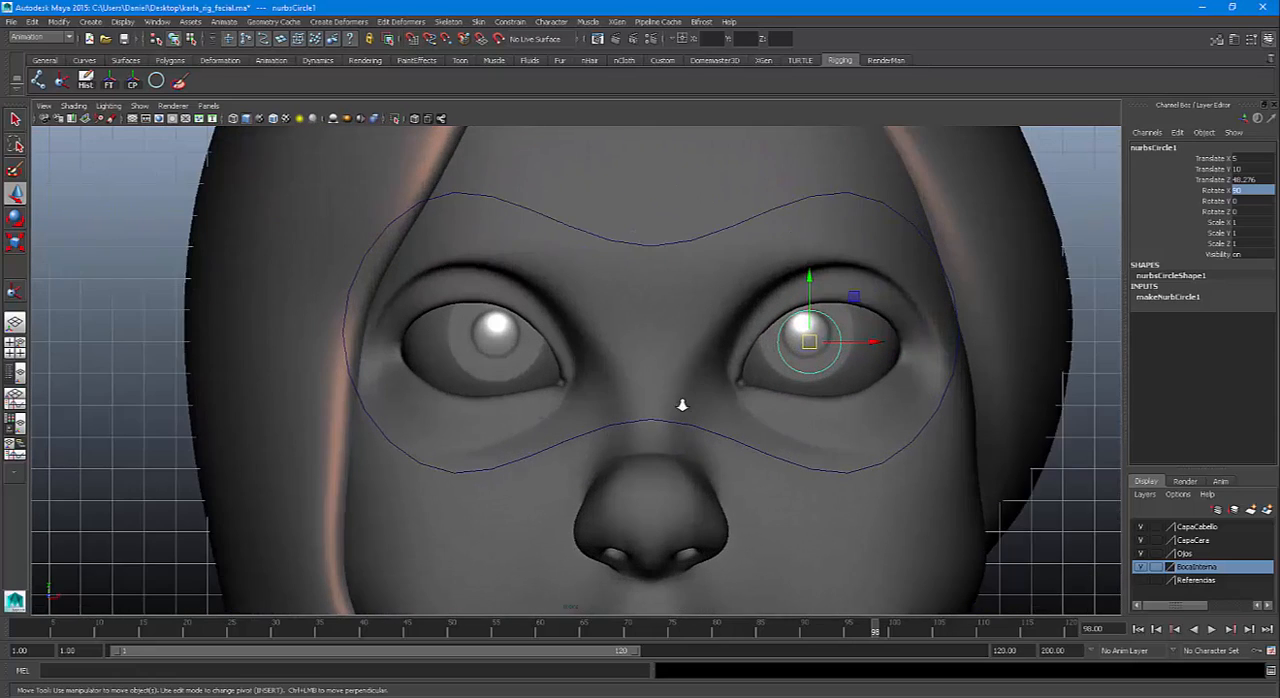
{"action": "scroll", "coordinate": [682, 405], "scroll_direction": "up", "scroll_amount": 3}
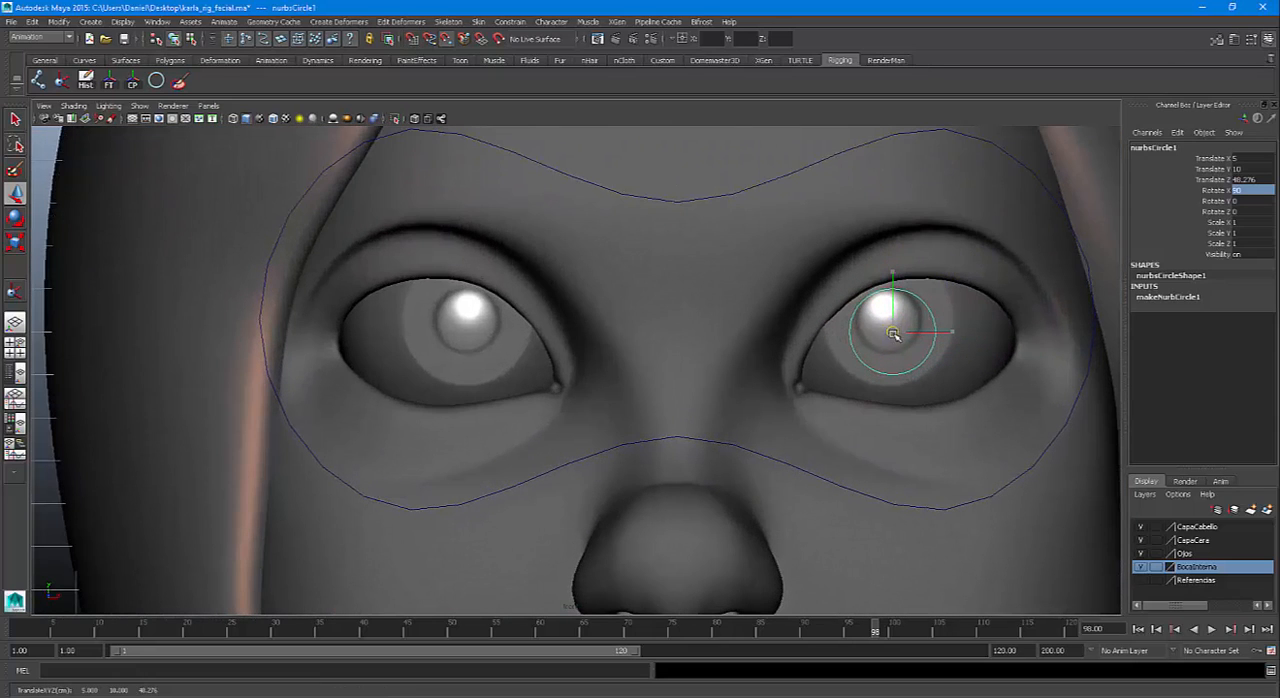
{"action": "left_click_drag", "start_coordinate": [893, 333], "coordinate": [888, 313]}
Move the circle forward along Z and snap it to the plane of CTRLOjos, at 52 in Translate Z
{"action": "key", "text": "space"}
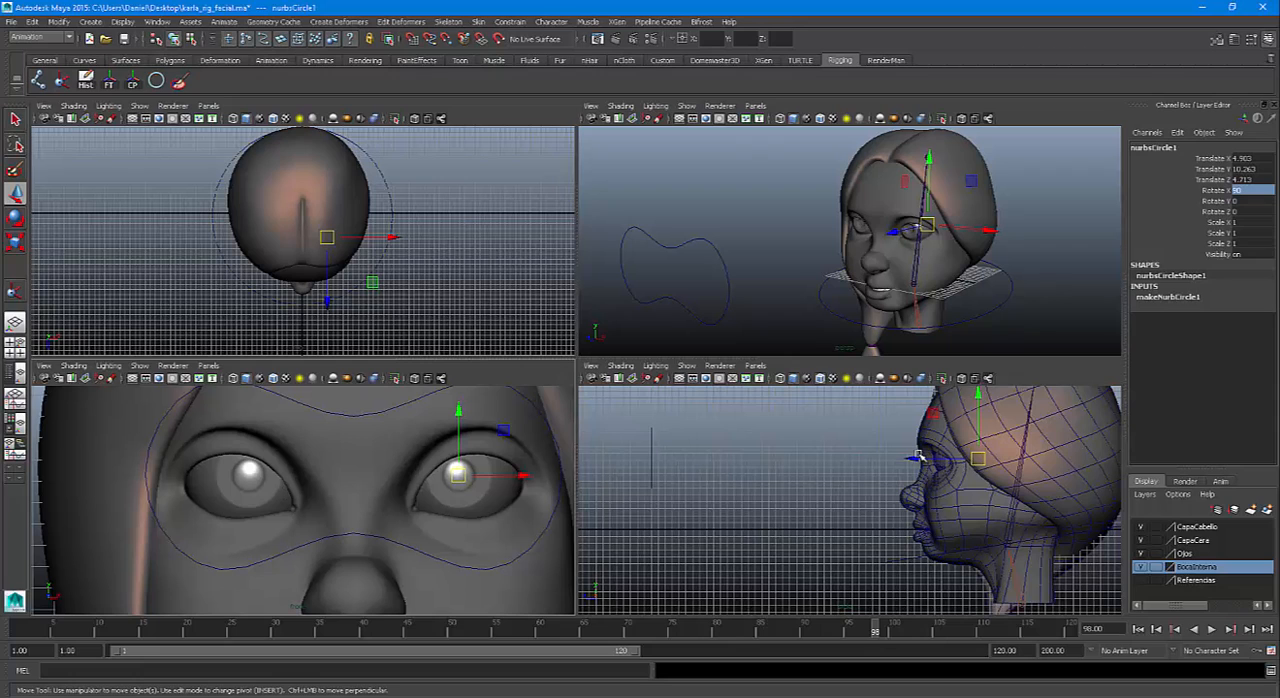
{"action": "left_click_drag", "start_coordinate": [912, 458], "coordinate": [631, 470]}
{"action": "scroll", "coordinate": [631, 470], "scroll_direction": "up", "scroll_amount": 3}
{"action": "middle_click_drag", "start_coordinate": [640, 464], "coordinate": [953, 479], "text": "alt"}
{"action": "key", "text": "v"}
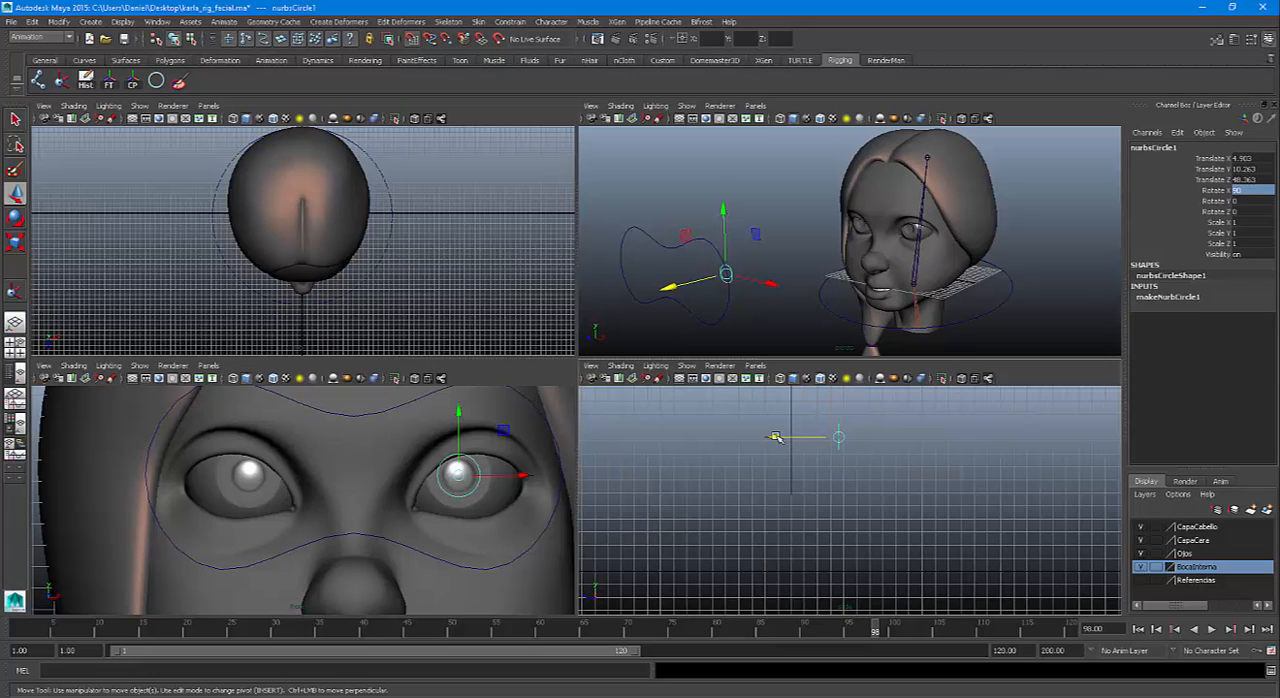
{"action": "left_click_drag", "start_coordinate": [775, 437], "coordinate": [790, 432]}
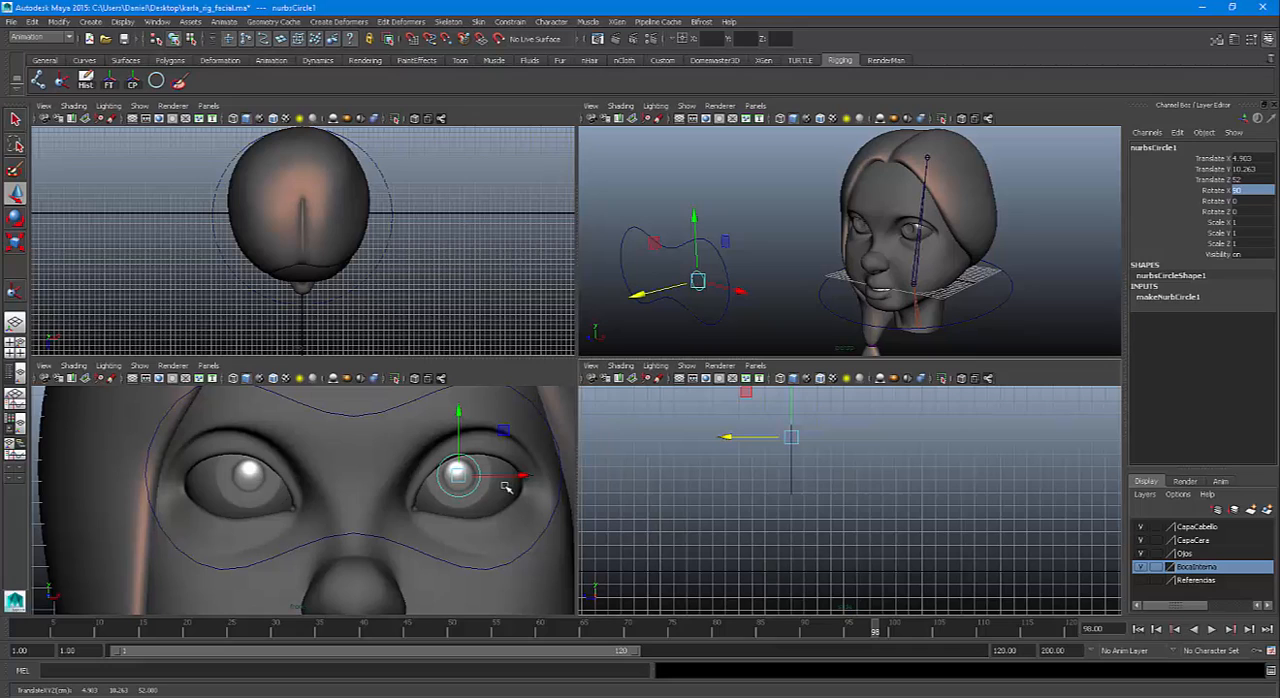
Scale the circle uniformly to about 3.4, delete its construction history and freeze its transformations
{"action": "key", "text": "r"}
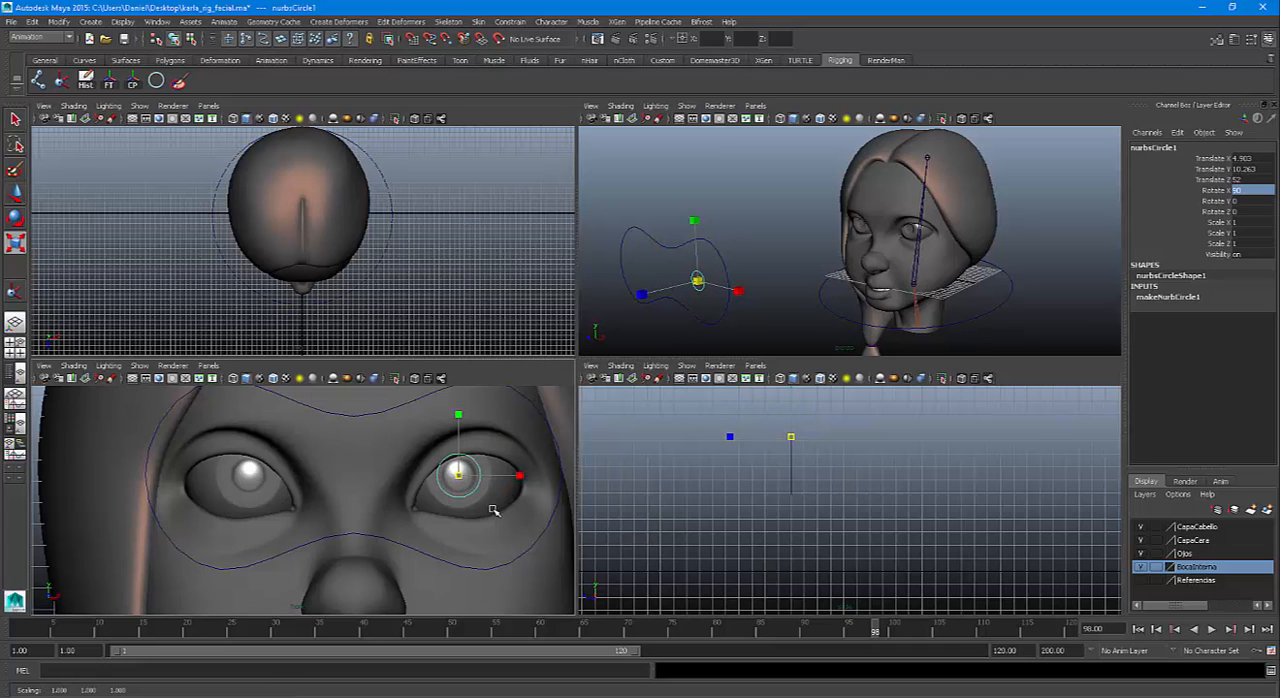
{"action": "middle_click_drag", "start_coordinate": [491, 509], "coordinate": [566, 580]}
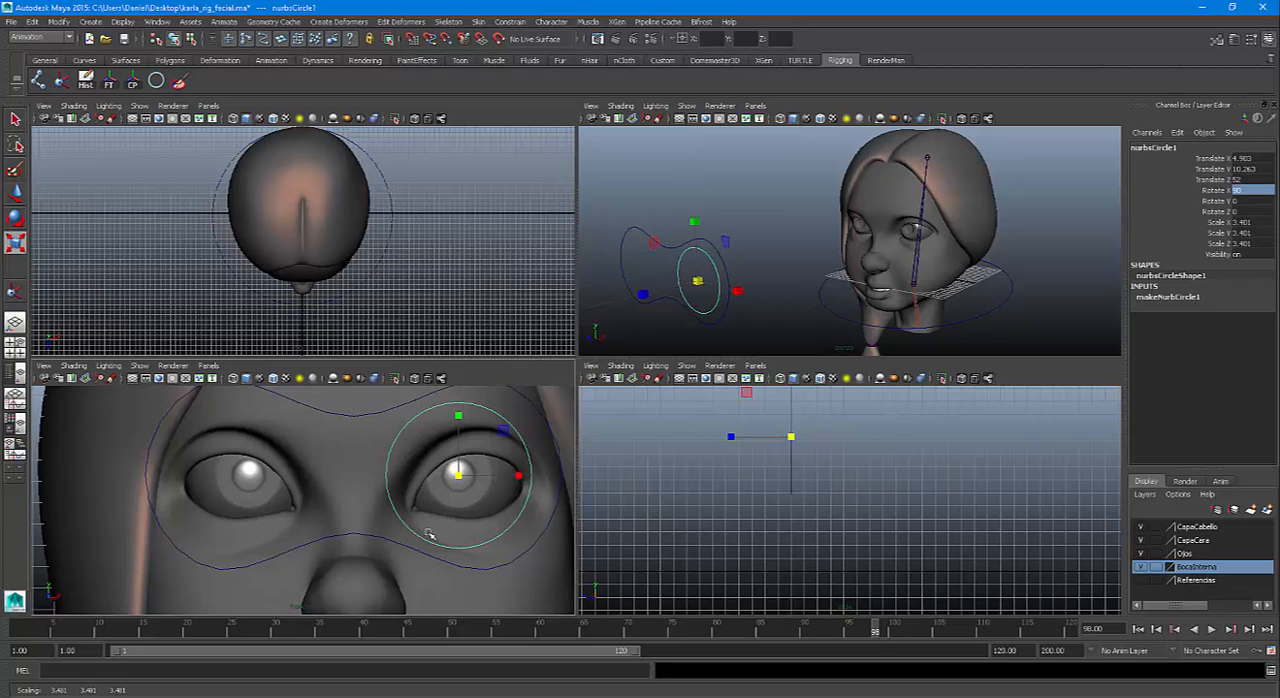
{"action": "left_click", "coordinate": [85, 84]}
{"action": "left_click", "coordinate": [110, 84]}
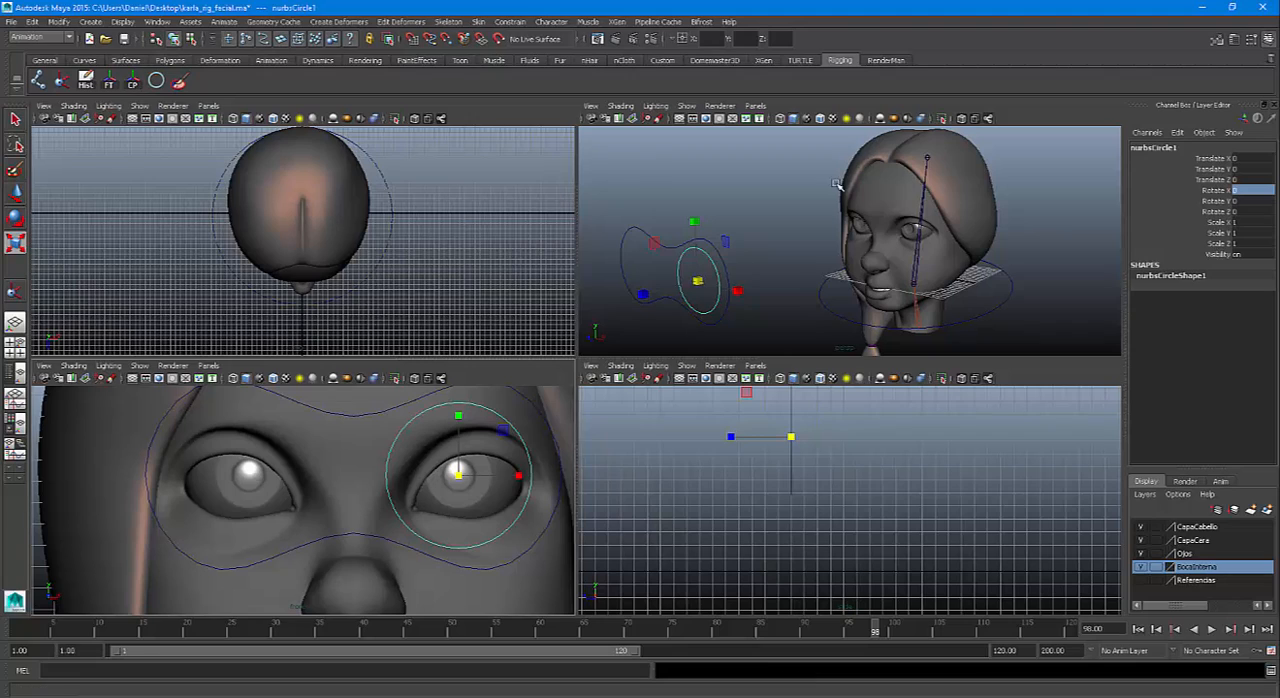
Rename the left eye's circle as CTRLOjoI
{"action": "double_click", "coordinate": [1160, 148]}
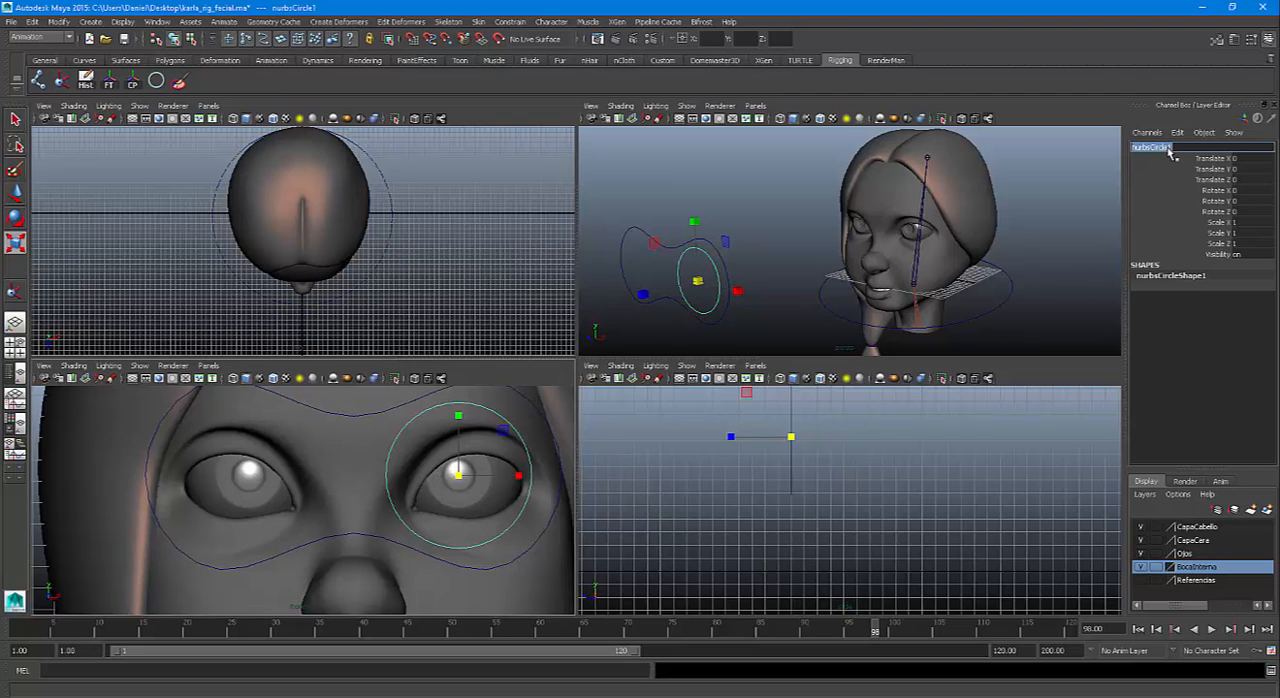
{"action": "type", "text": "Ct"}
{"action": "key", "text": "Return"}
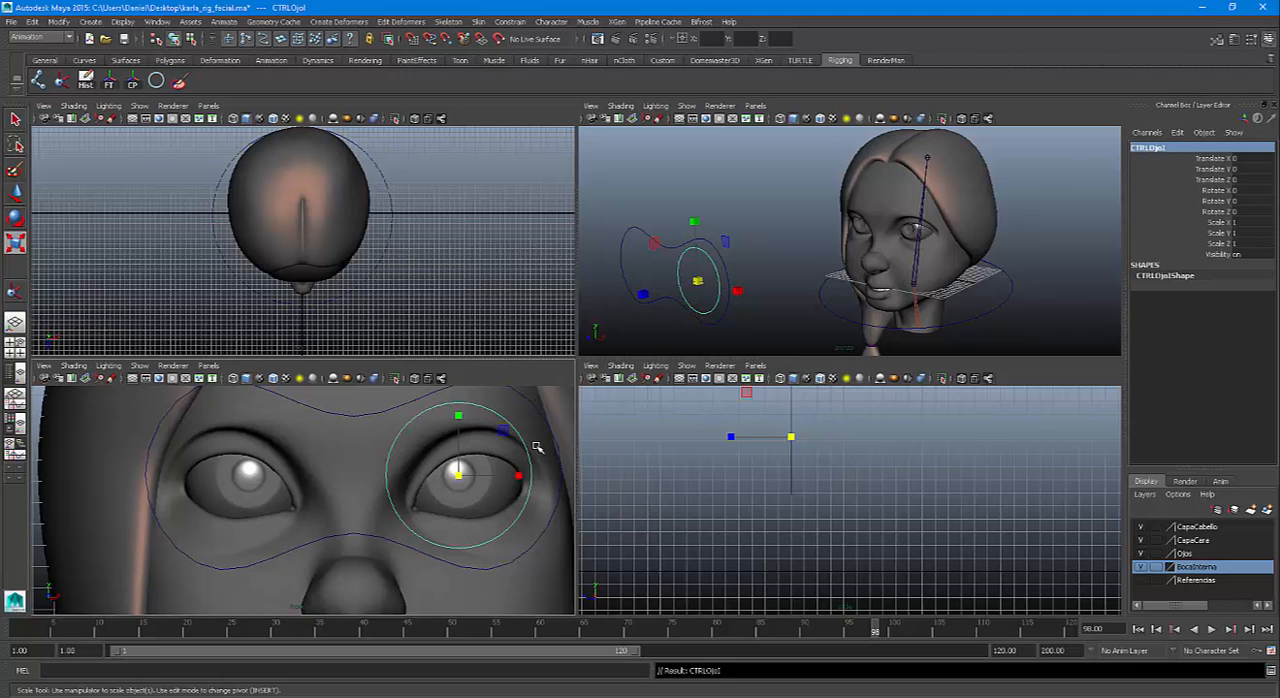
Duplicate CTRLOjoI and move the copy along X onto the other eye, at about -9.9 in Translate X
{"action": "key", "text": "w"}
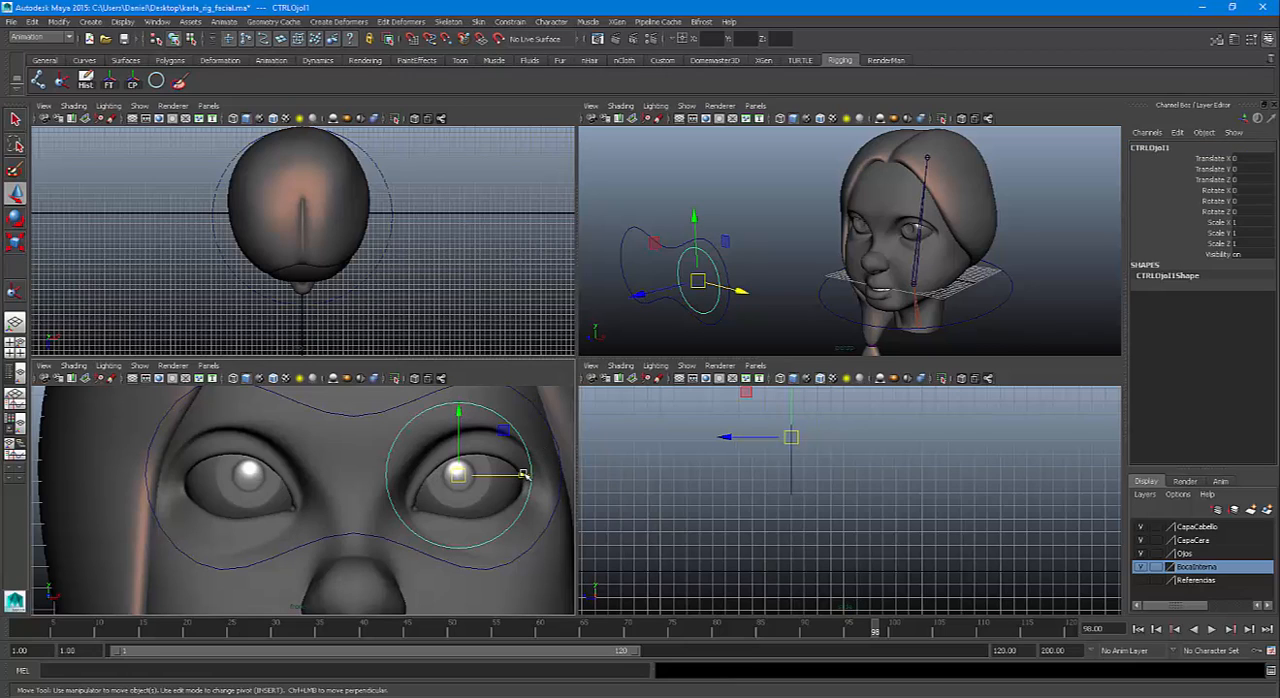
{"action": "key", "text": "v"}
{"action": "left_click_drag", "start_coordinate": [523, 476], "coordinate": [253, 485]}
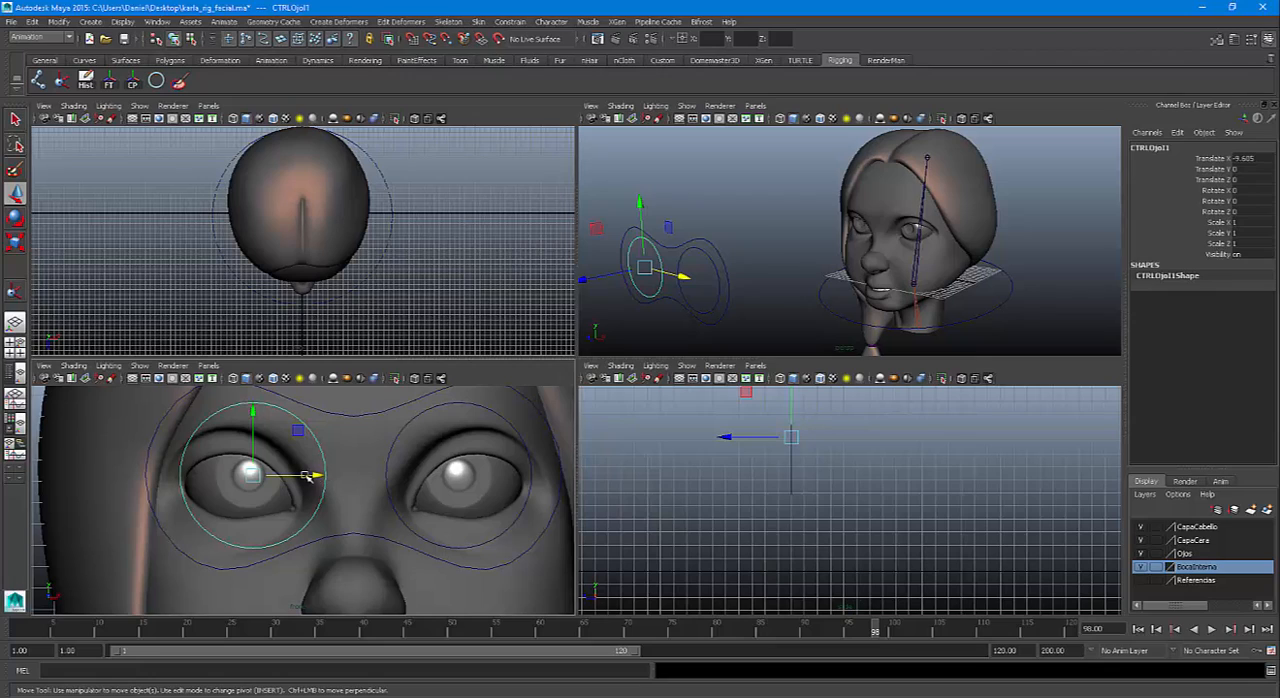
{"action": "left_click", "coordinate": [390, 450]}
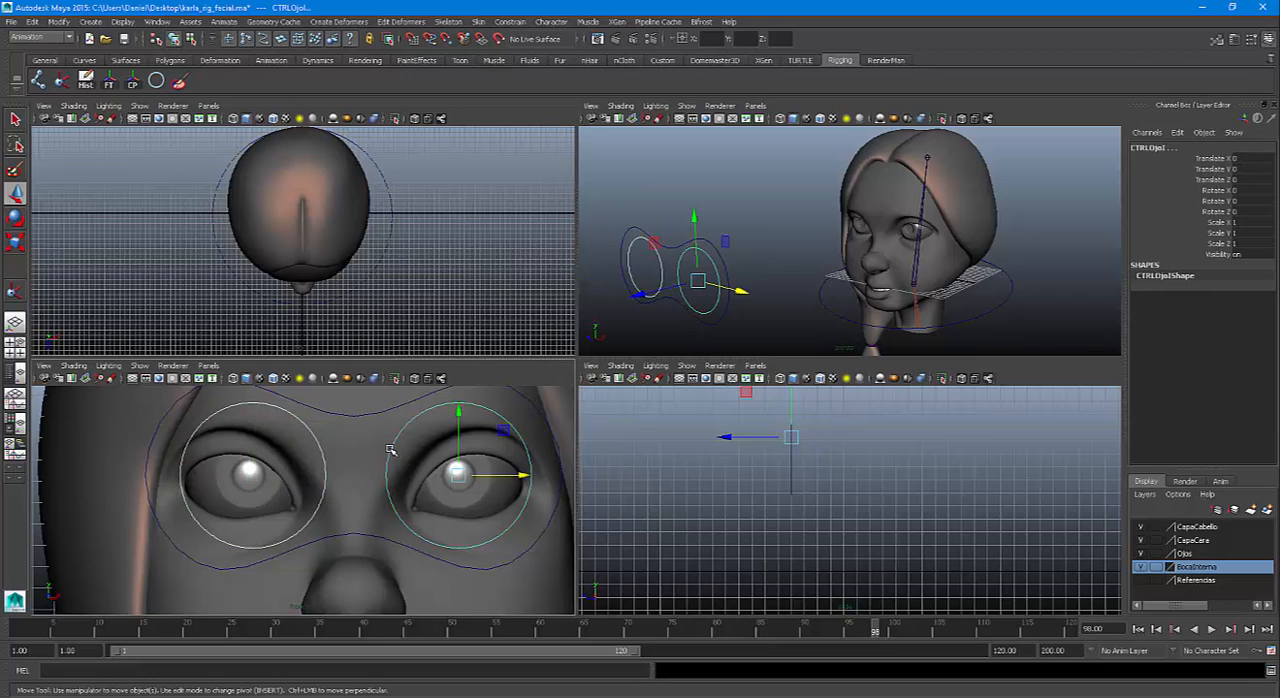
{"action": "left_click", "coordinate": [276, 482]}
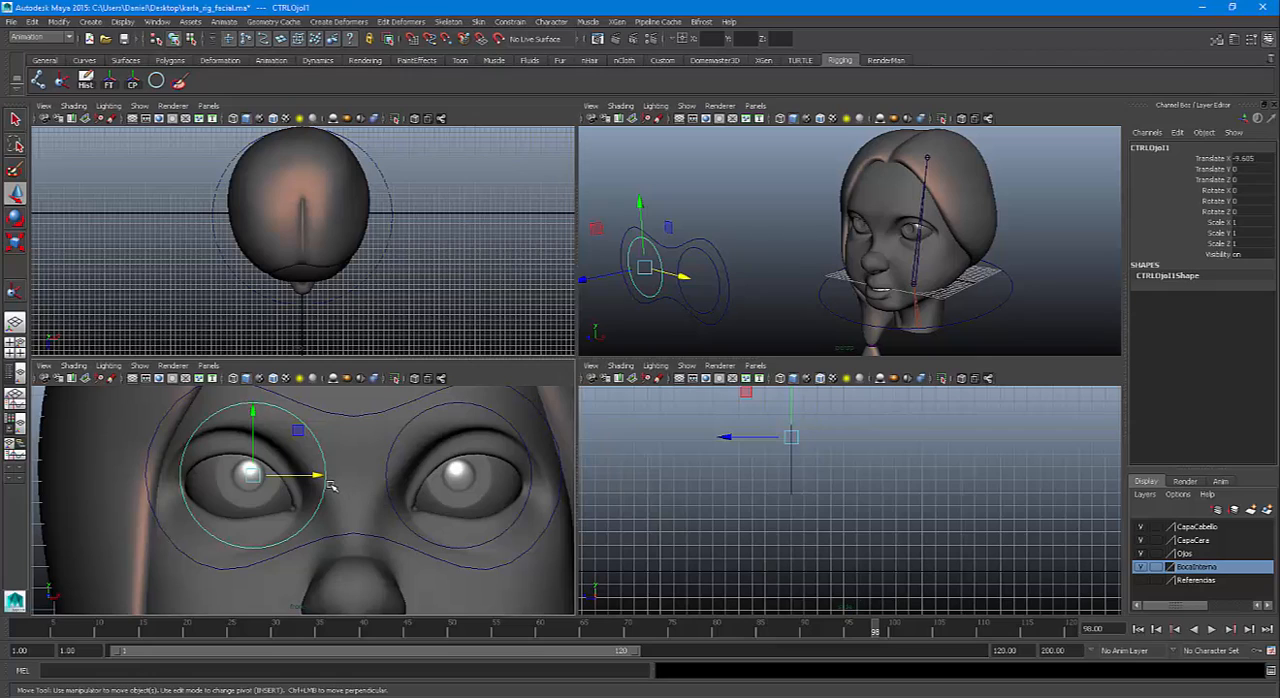
{"action": "key", "text": "x"}
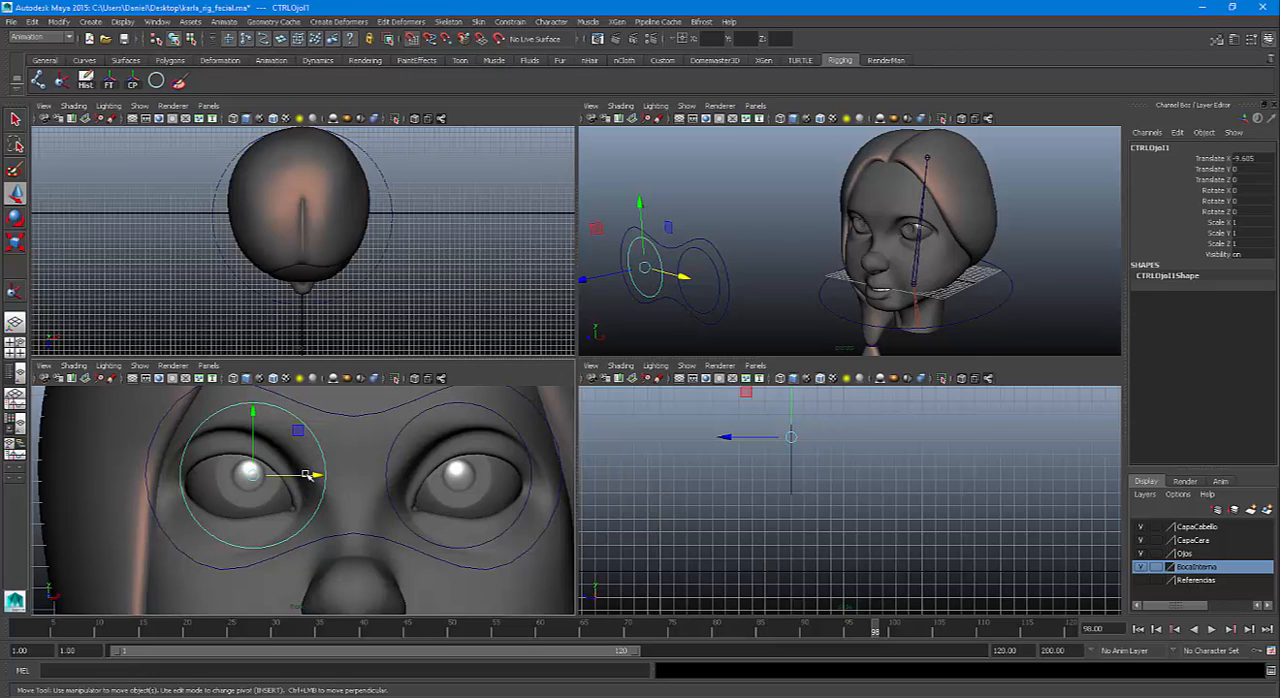
{"action": "left_click_drag", "start_coordinate": [316, 476], "coordinate": [250, 474]}
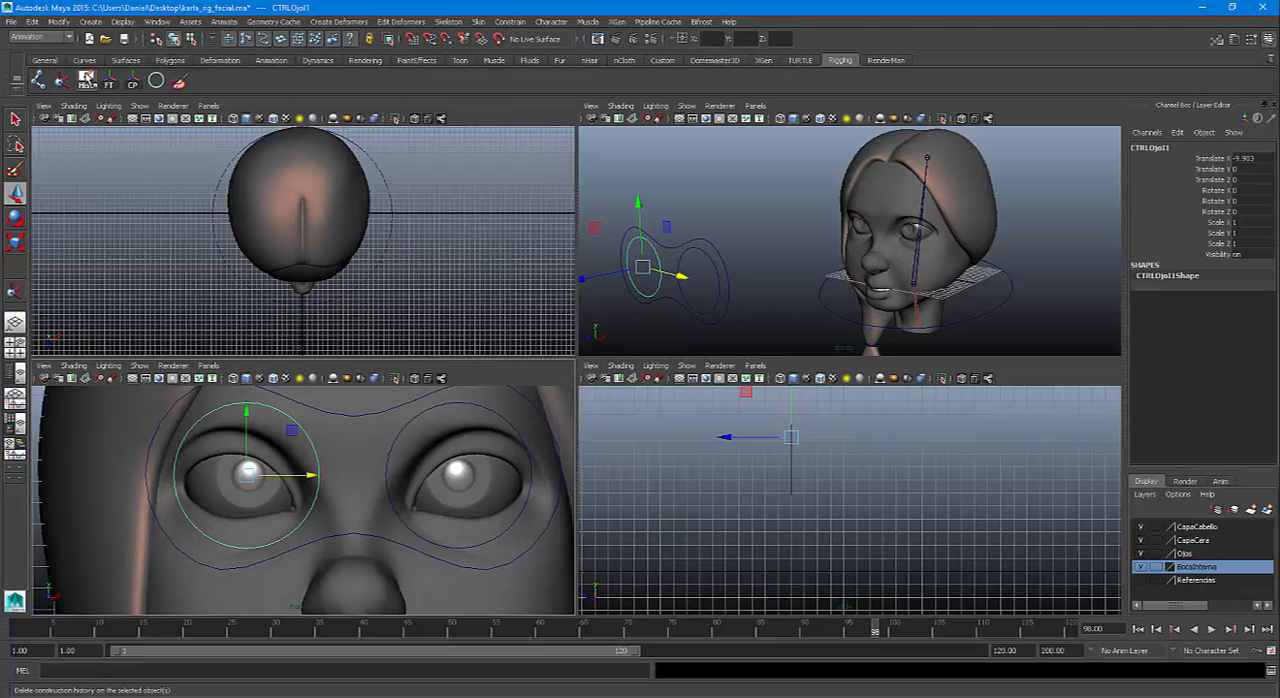
Freeze the duplicated circle's transformations and rename it as CTRLOjoD
{"action": "left_click", "coordinate": [108, 81]}
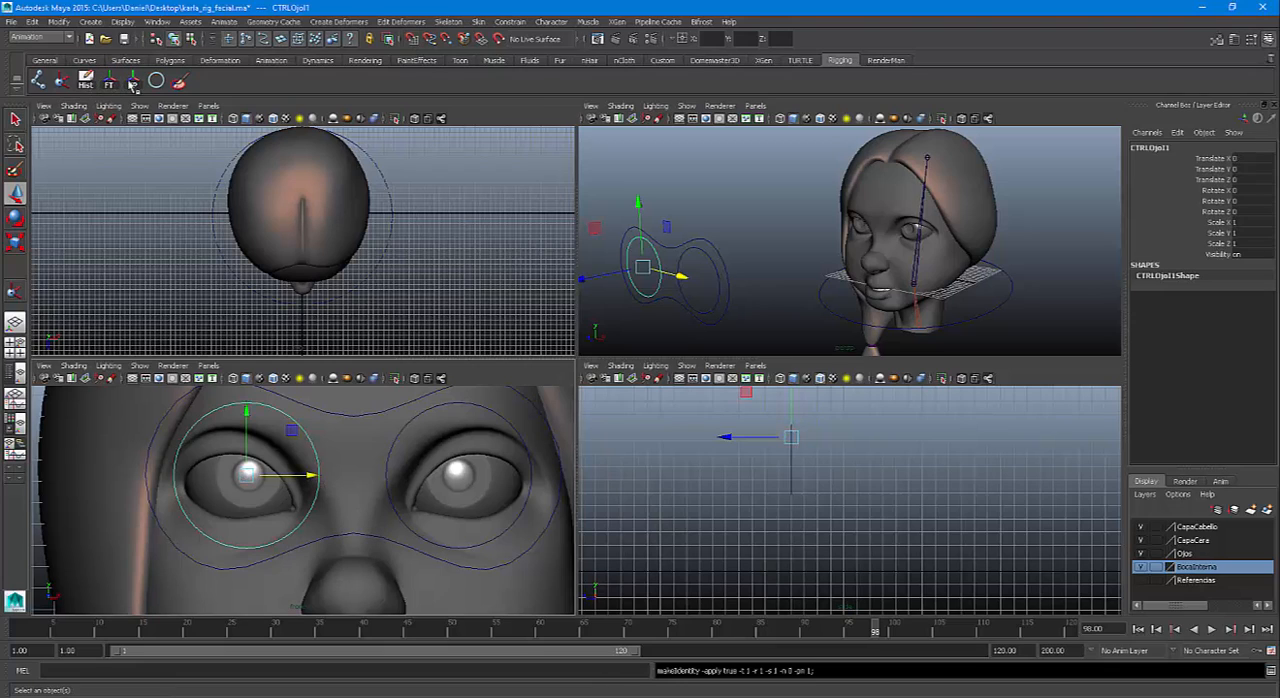
{"action": "left_click", "coordinate": [1185, 148]}
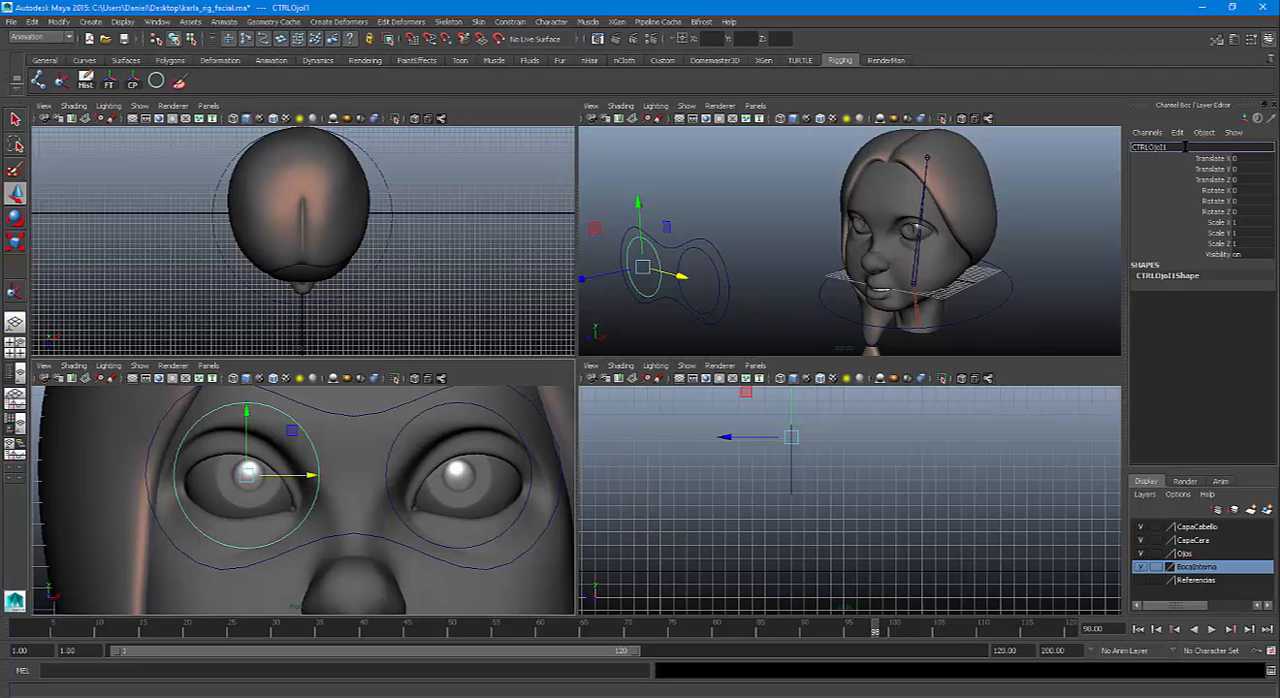
{"action": "key", "text": "Return"}
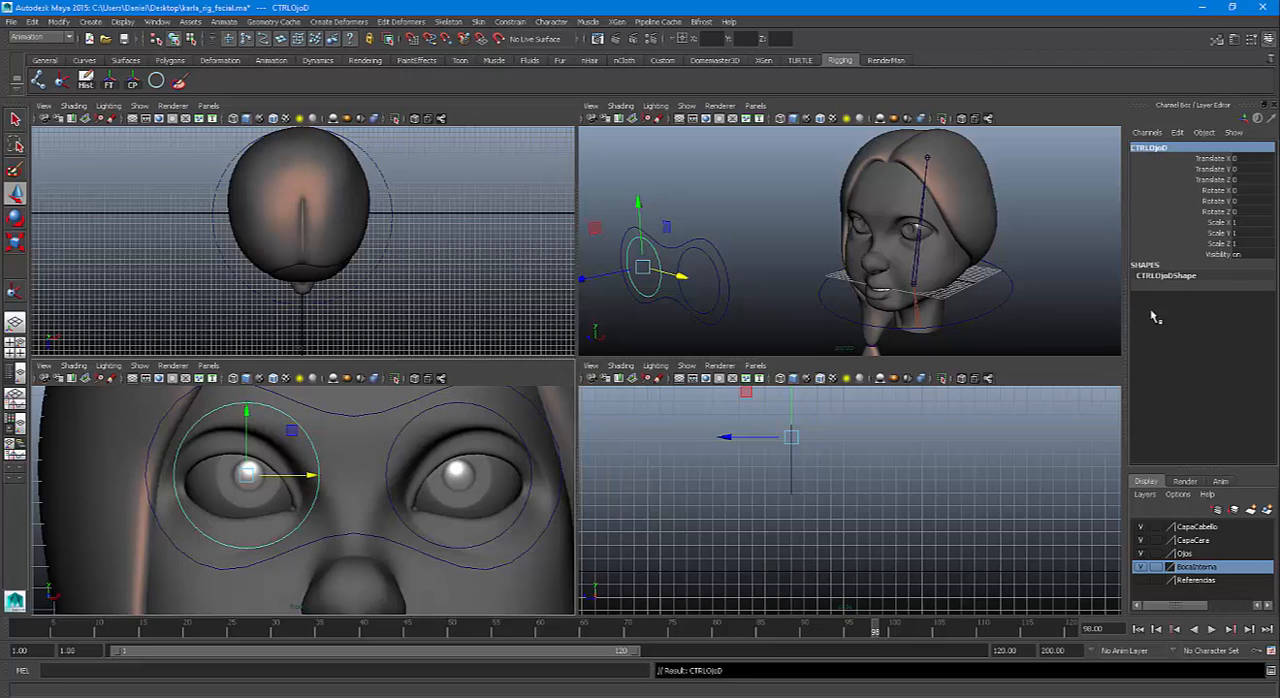
Delete construction history and freeze transformations on CTRLOjoD, and repeat both for all three eye control curves together
{"action": "left_click", "coordinate": [85, 80]}
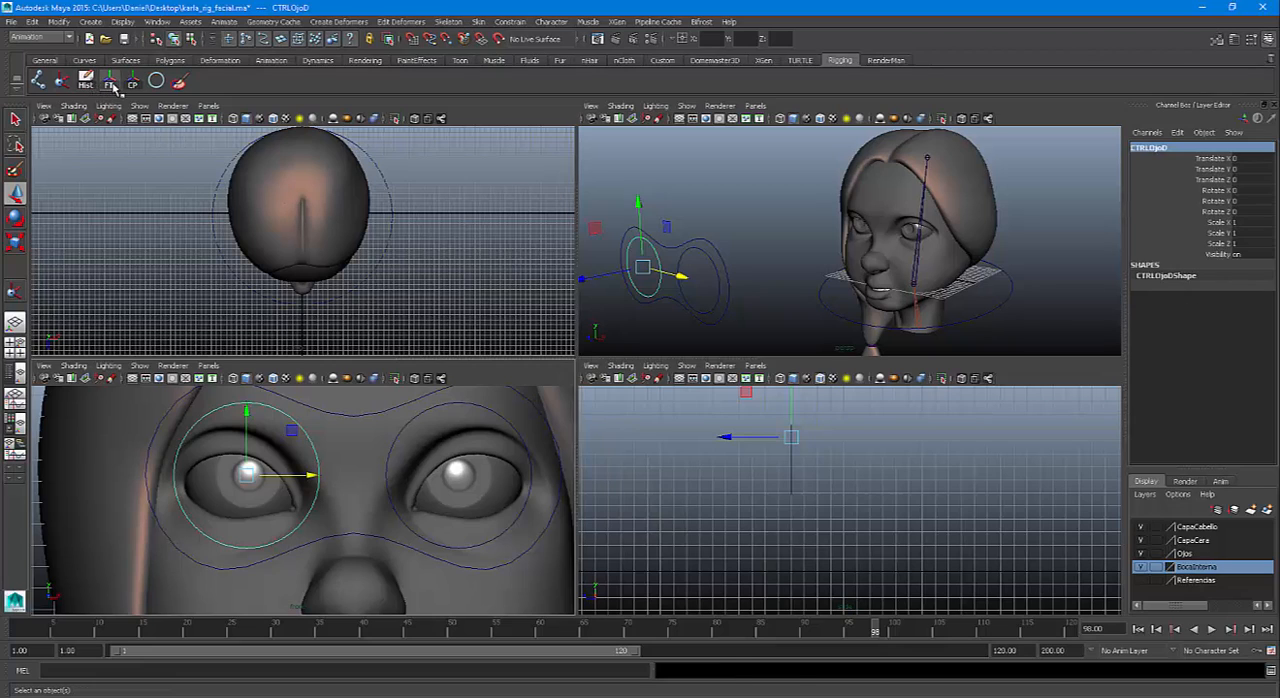
{"action": "left_click", "coordinate": [108, 80]}
{"action": "left_click_drag", "start_coordinate": [609, 194], "coordinate": [755, 333]}
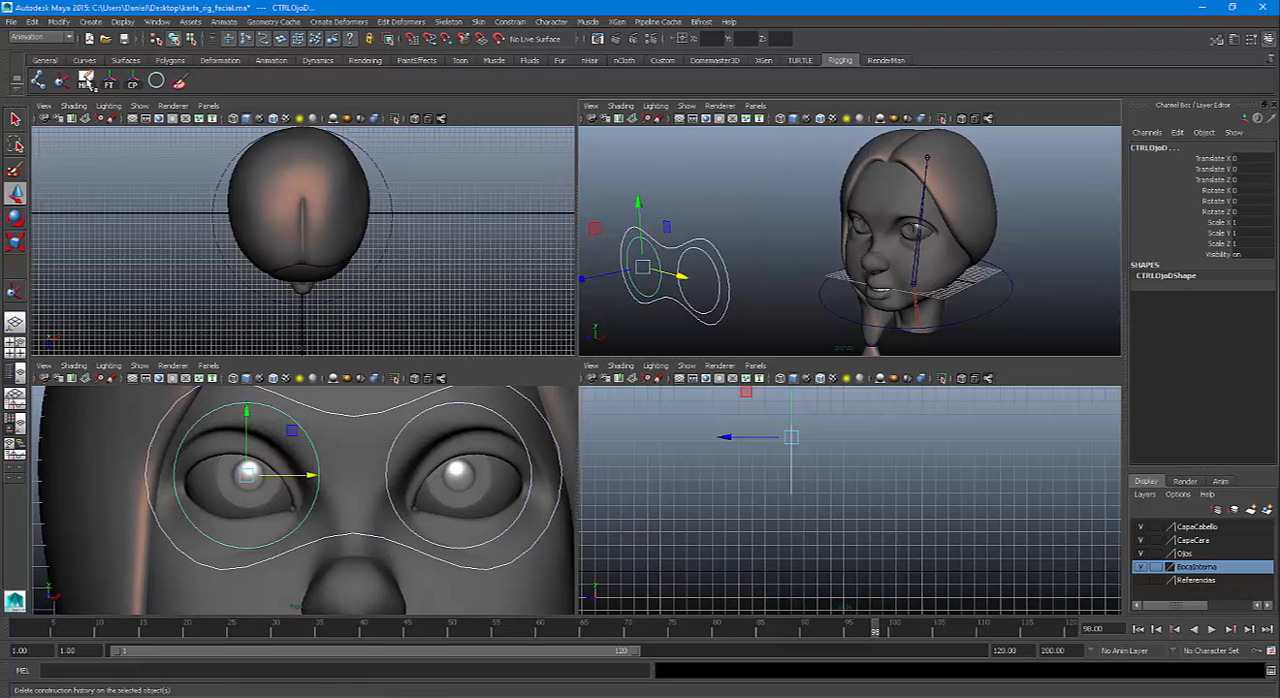
{"action": "left_click", "coordinate": [109, 81]}
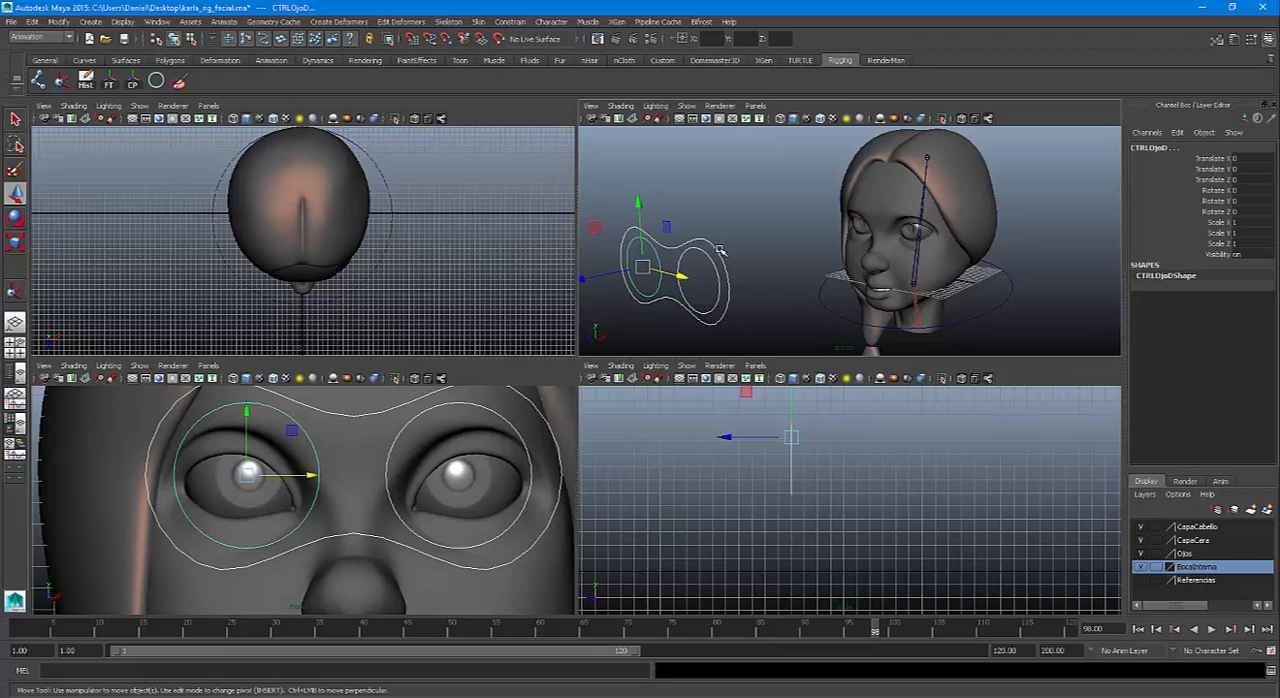
Parent CTRLOjoD and CTRLOjoI to the goggle-shaped CTRLOjos curve and clear the selection
{"action": "left_click", "coordinate": [781, 292]}
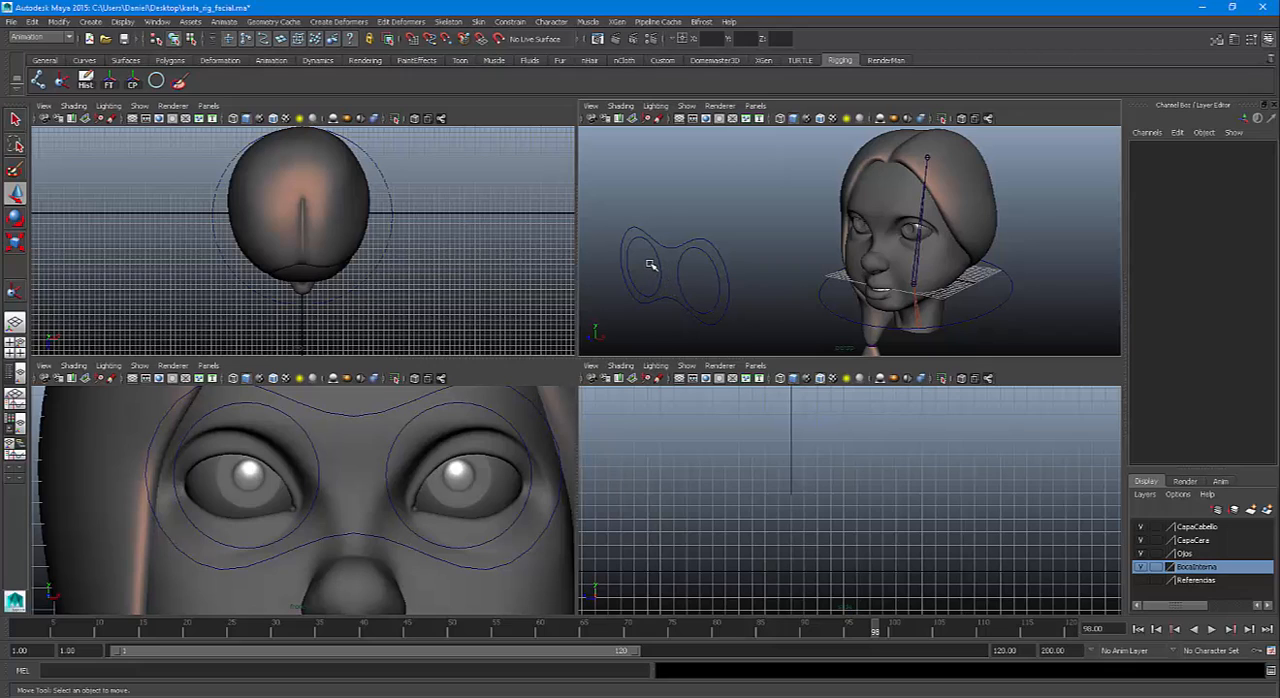
{"action": "left_click", "coordinate": [699, 288]}
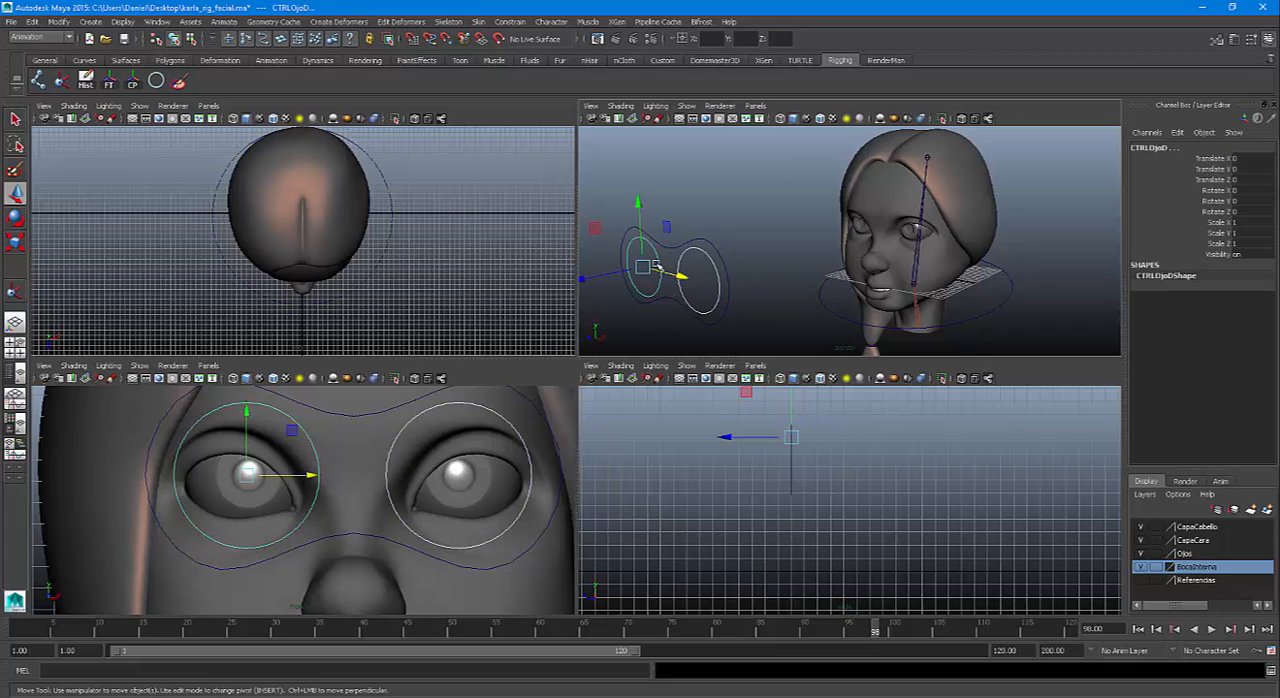
{"action": "left_click", "coordinate": [706, 242]}
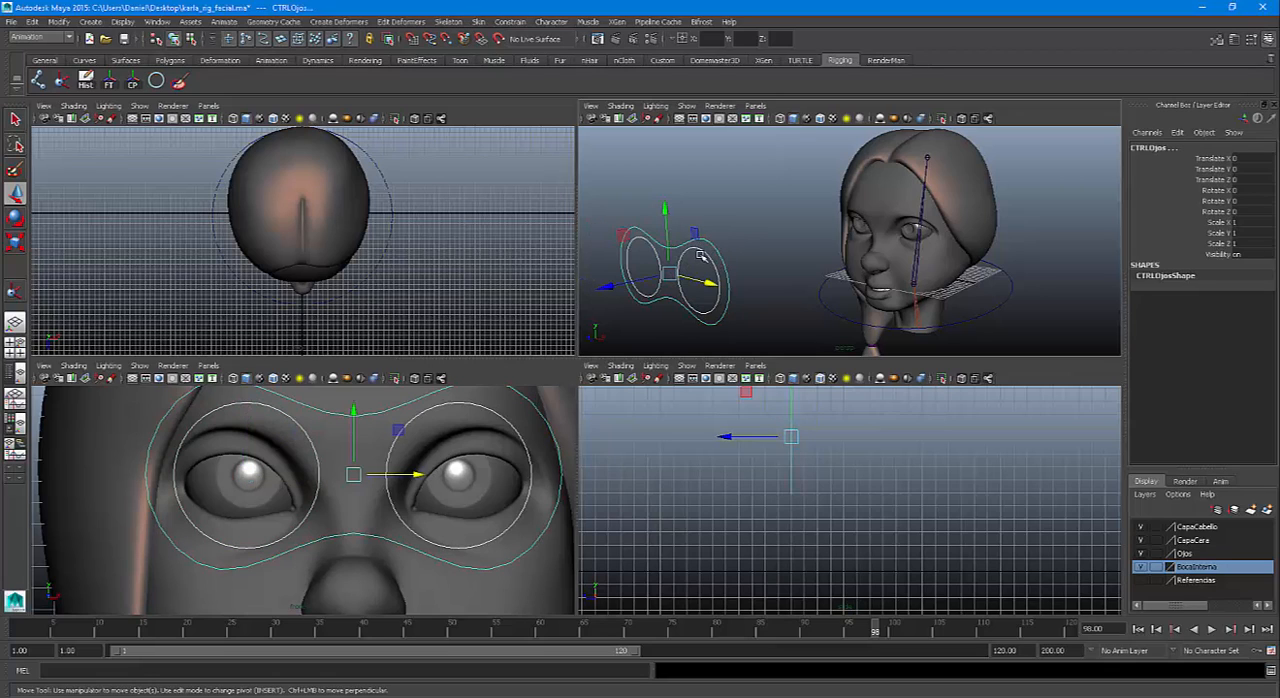
{"action": "key", "text": "Down"}
{"action": "left_click", "coordinate": [753, 205]}
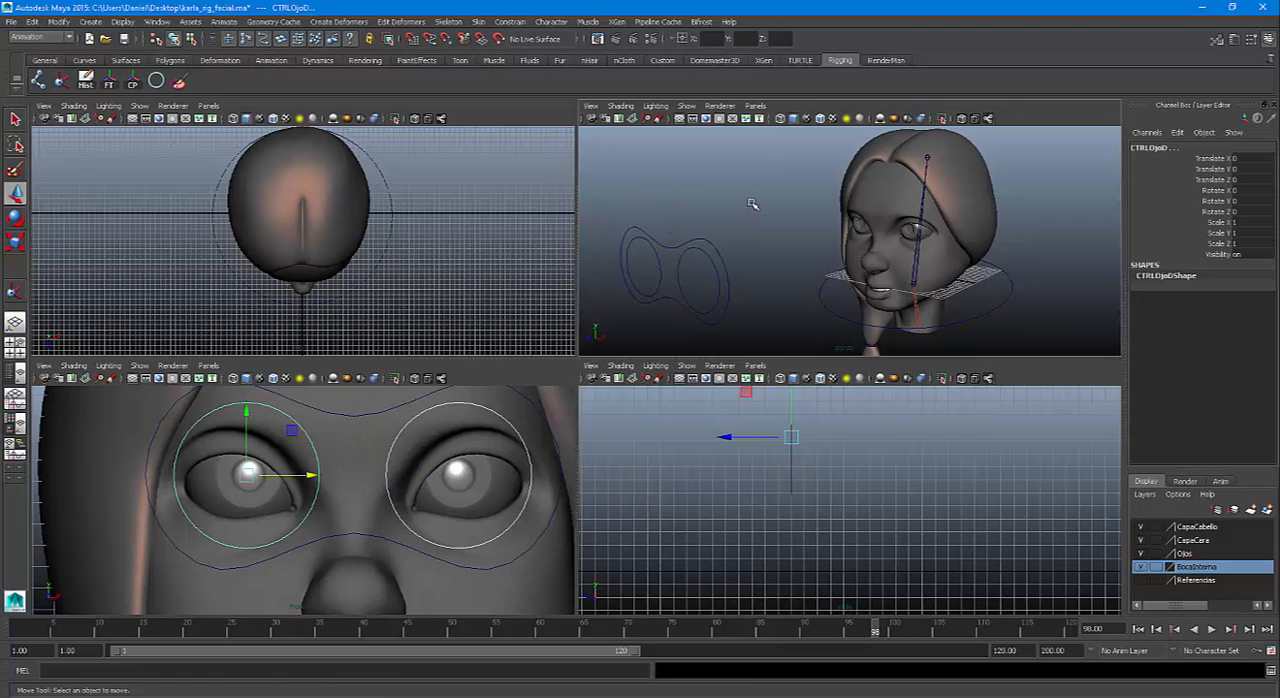
Test-move the goggle-shaped CTRLOjos curve and reset its Translate X, Y and Z to 0
{"action": "left_click", "coordinate": [710, 241]}
{"action": "mouse_move", "coordinate": [669, 274]}
{"action": "left_mouse_down"}
{"action": "mouse_move", "coordinate": [740, 287]}
{"action": "mouse_move", "coordinate": [684, 268]}
{"action": "left_mouse_up"}
{"action": "left_click_drag", "start_coordinate": [1245, 158], "coordinate": [1249, 178]}
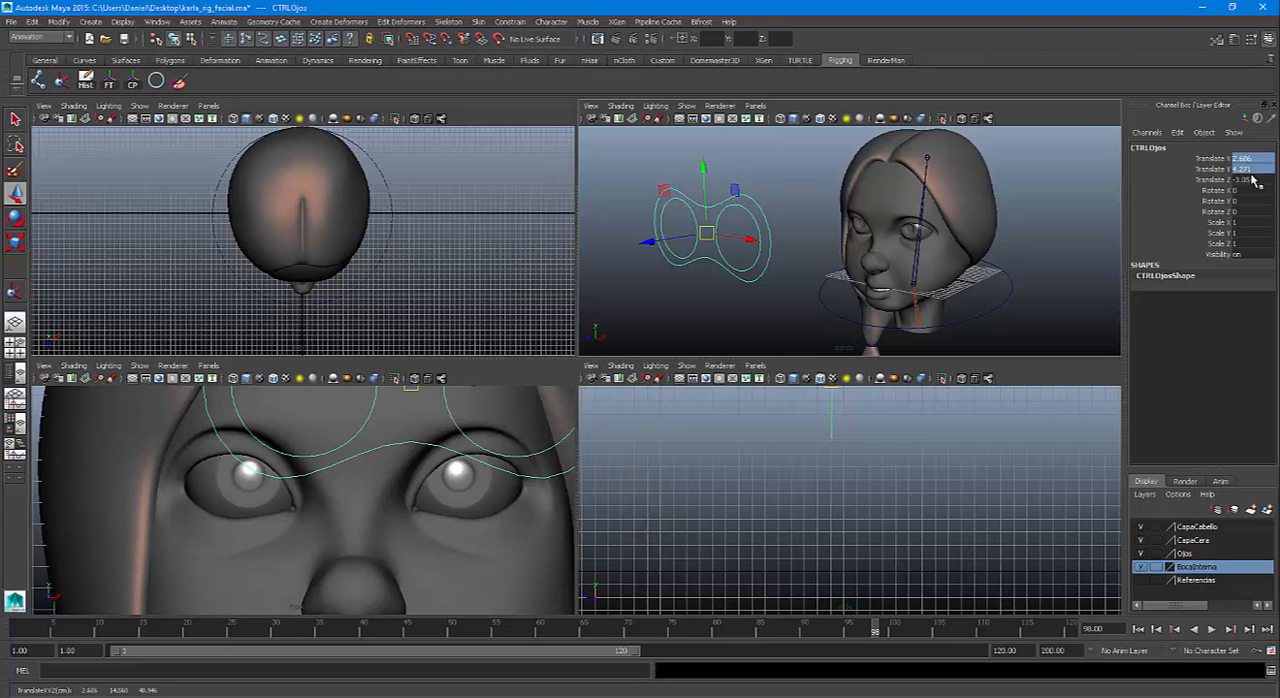
{"action": "type", "text": "0"}
{"action": "key", "text": "Return"}
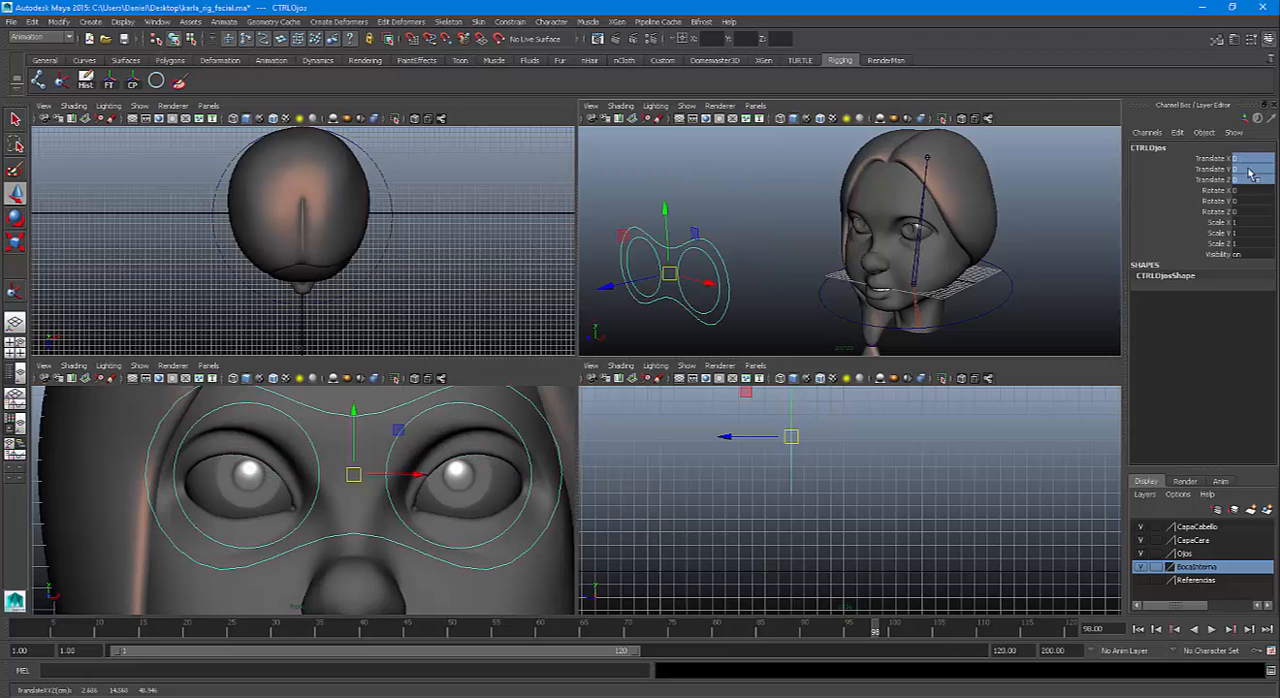
Test-move CTRLOjoI and CTRLOjoD separately, reset the translation of both to 0, and clear the selection
{"action": "left_click", "coordinate": [760, 233]}
{"action": "left_click", "coordinate": [704, 280]}
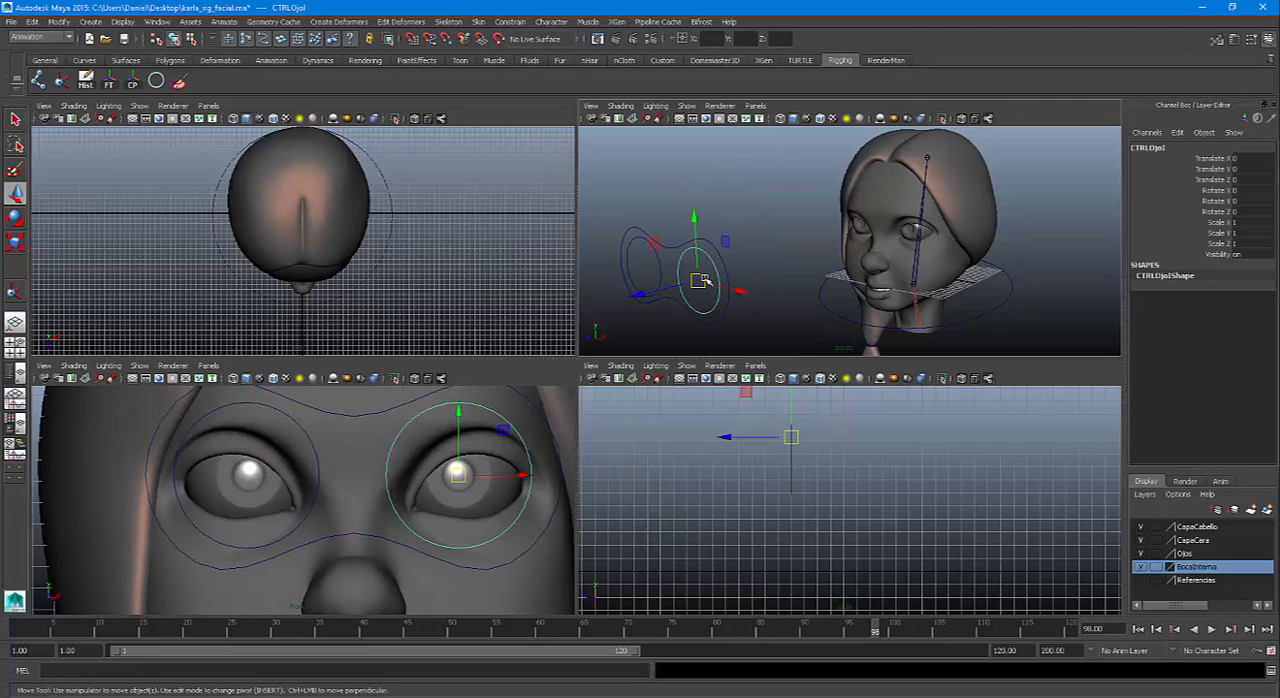
{"action": "left_click_drag", "start_coordinate": [701, 281], "coordinate": [830, 209]}
{"action": "left_click", "coordinate": [657, 272]}
{"action": "left_click", "coordinate": [660, 273]}
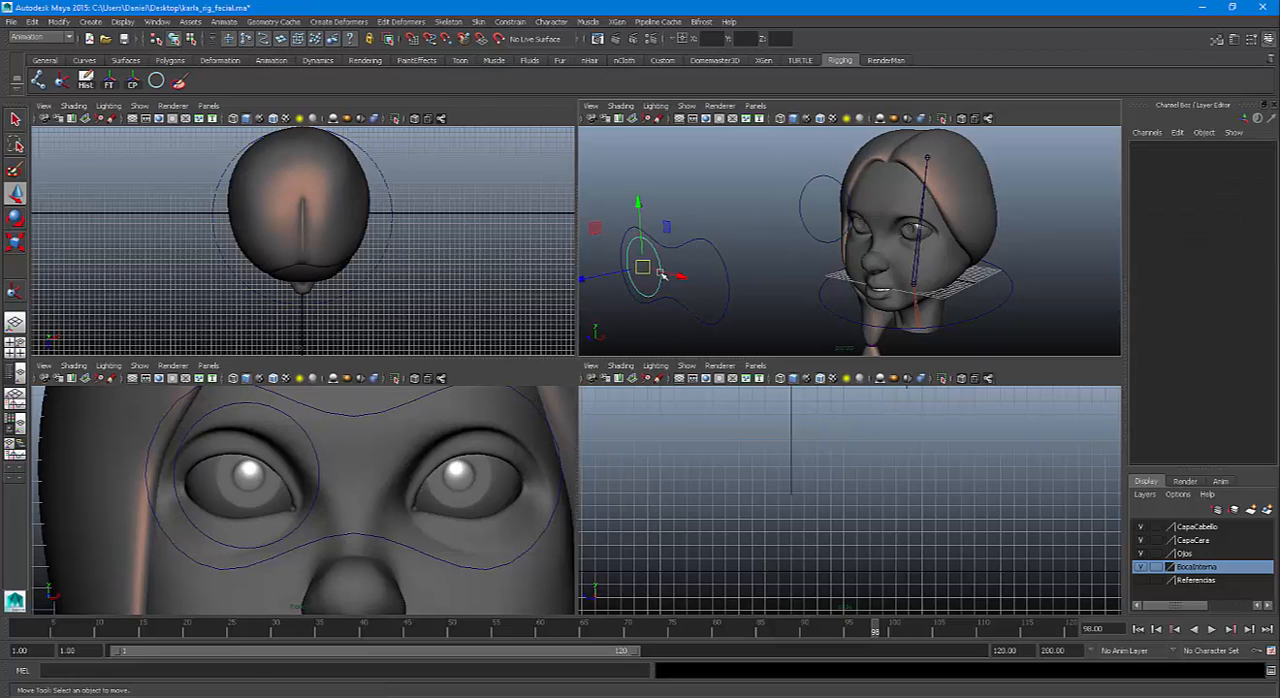
{"action": "left_click_drag", "start_coordinate": [646, 268], "coordinate": [616, 213]}
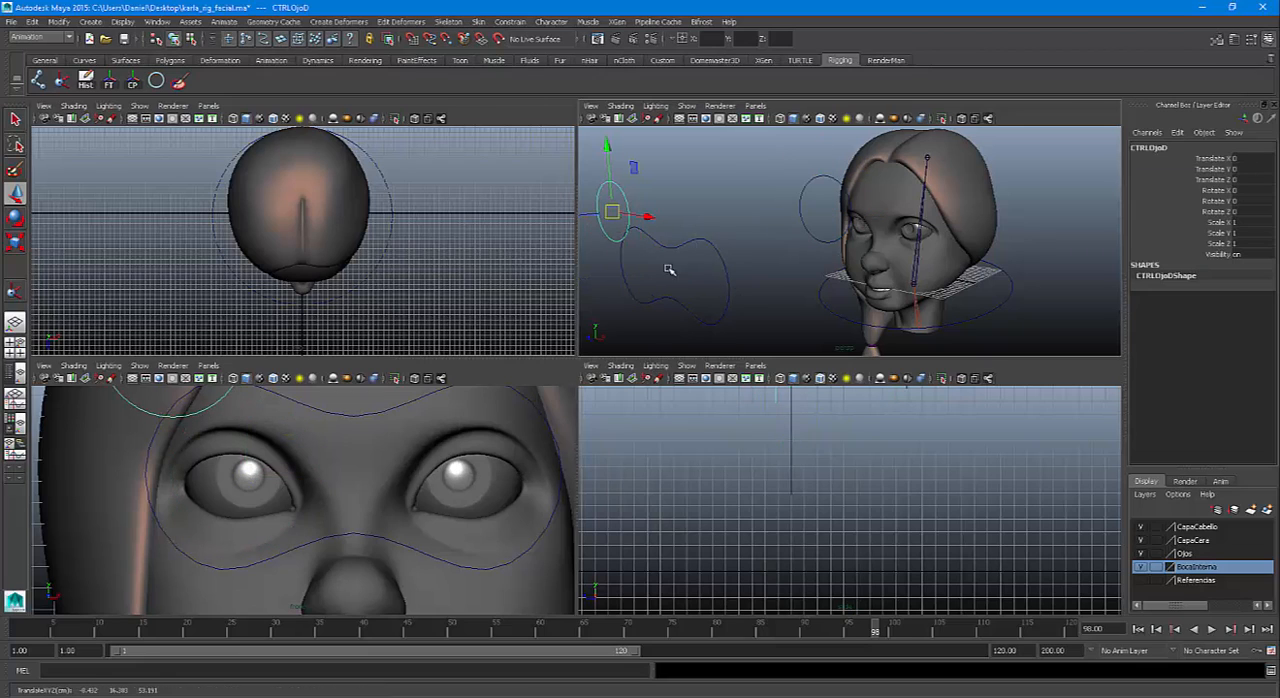
{"action": "left_click", "coordinate": [820, 185]}
{"action": "left_click_drag", "start_coordinate": [1240, 158], "coordinate": [1249, 187]}
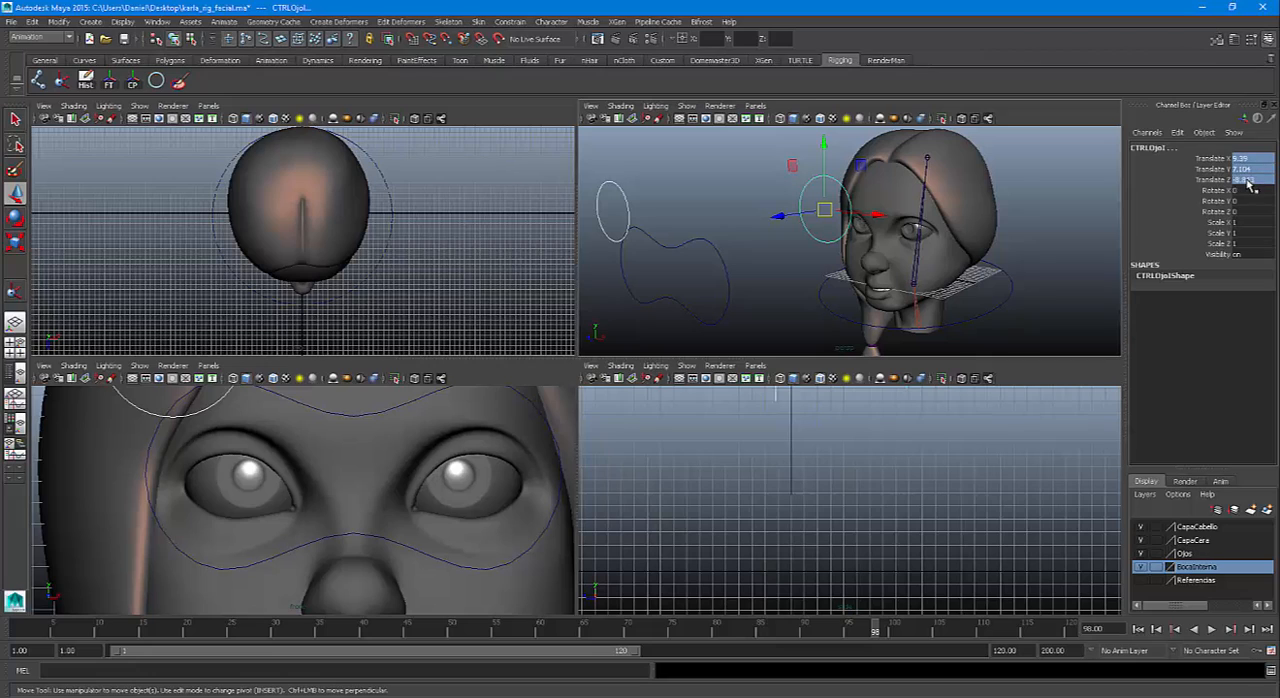
{"action": "type", "text": "0"}
{"action": "key", "text": "Return"}
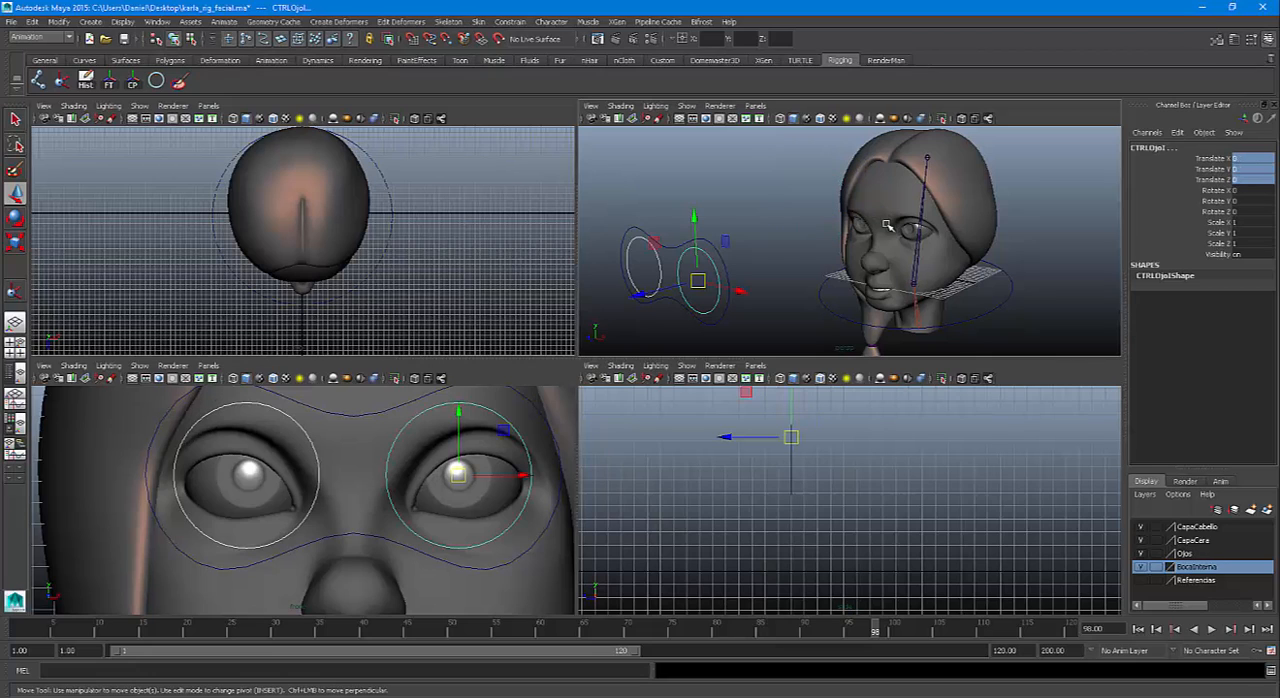
{"action": "left_click", "coordinate": [761, 206]}
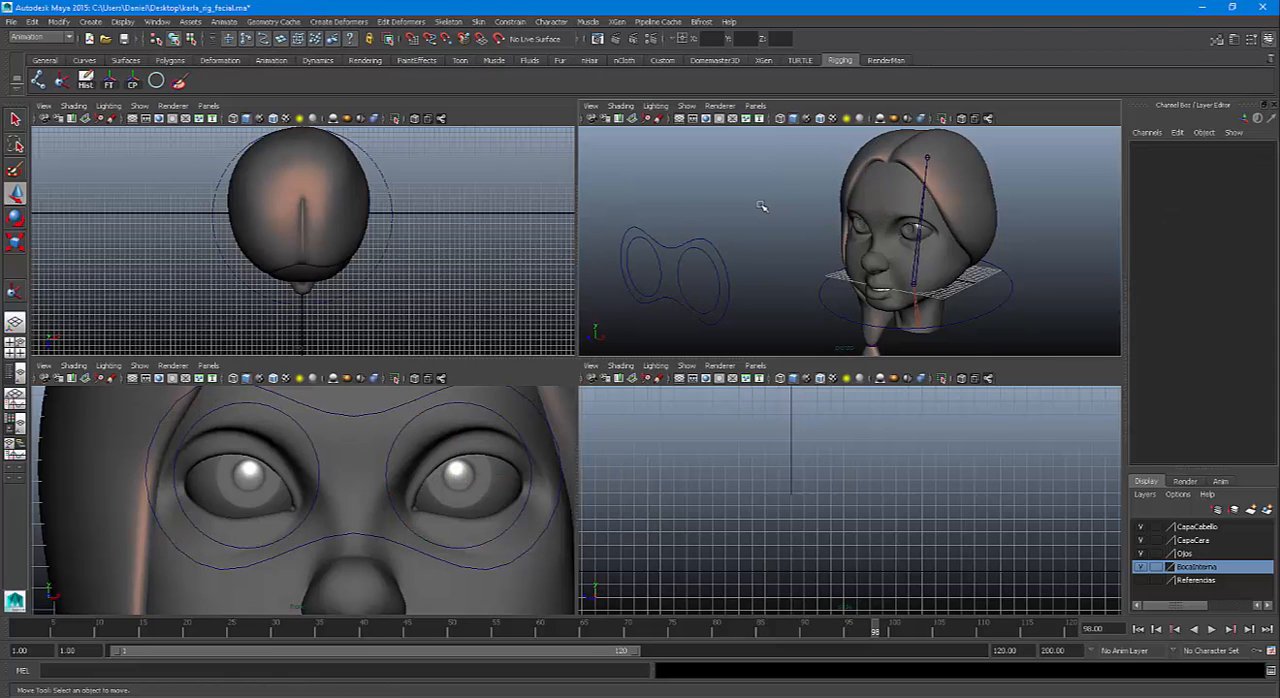
Aim-constrain the CorneaI eye mesh to CTRLOjoI, with the constraint options reset and Maintain offset enabled
{"action": "left_click", "coordinate": [708, 262]}
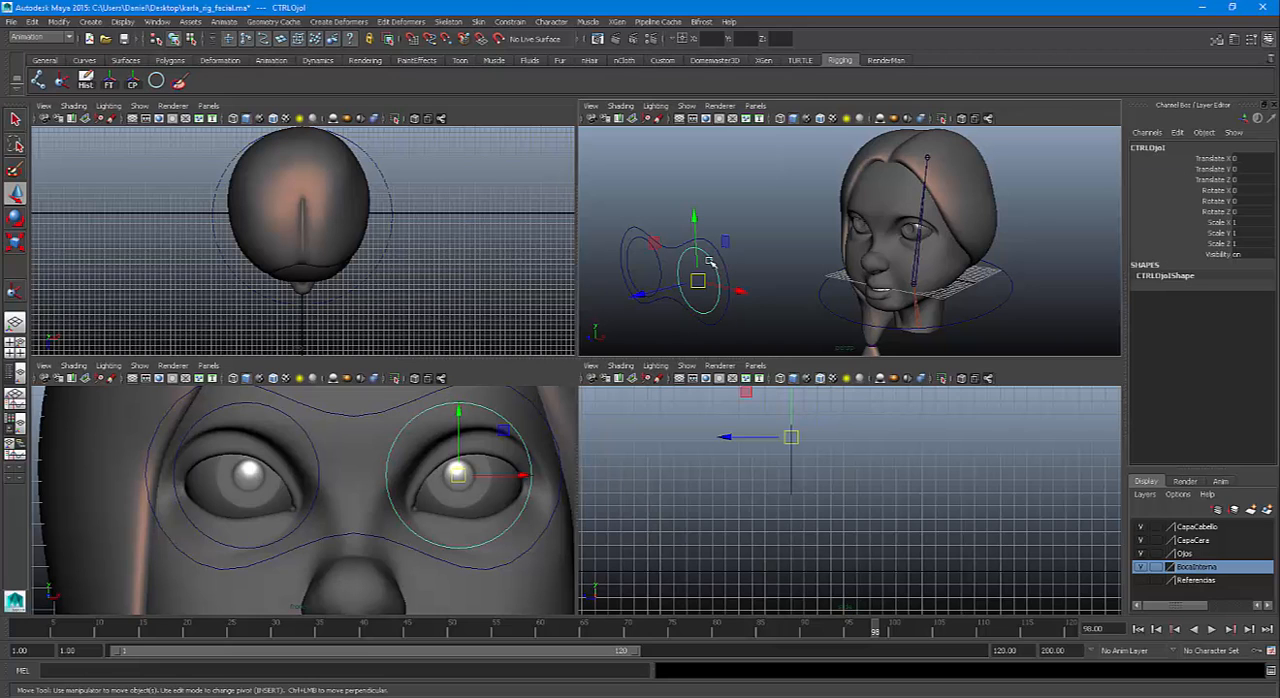
{"action": "key", "text": "space"}
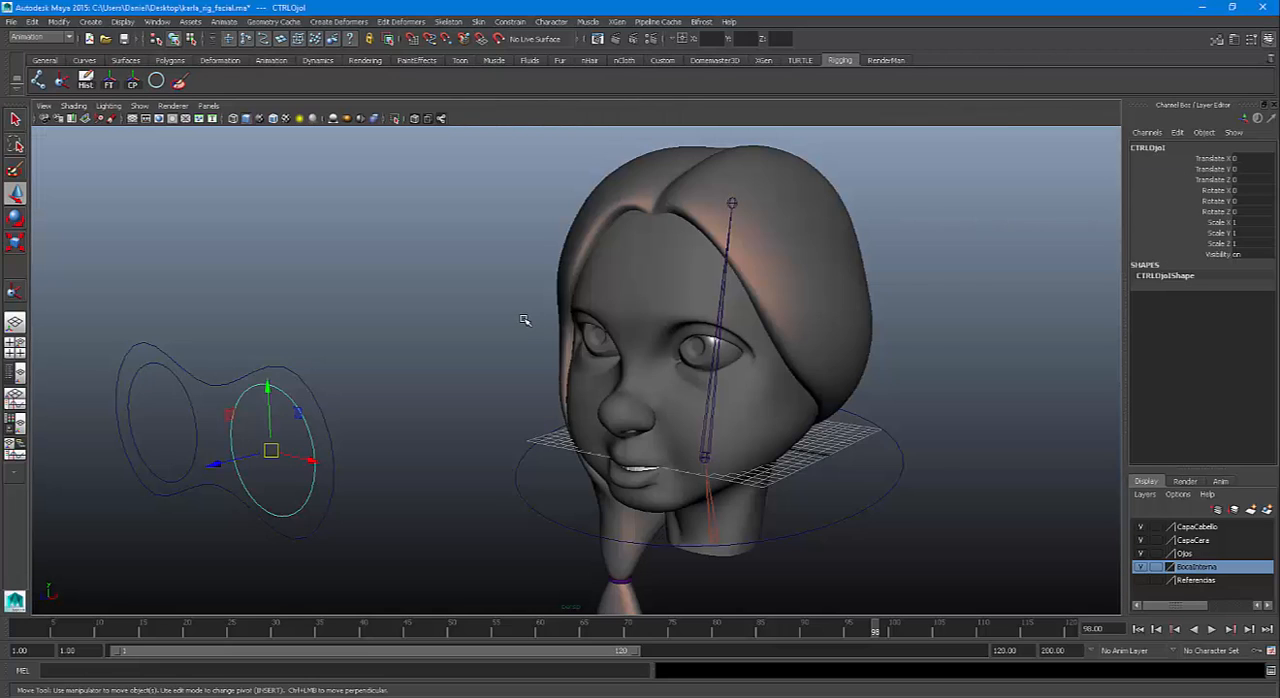
{"action": "right_click_drag", "start_coordinate": [526, 320], "coordinate": [534, 434], "text": "alt"}
{"action": "middle_click_drag", "start_coordinate": [534, 434], "coordinate": [577, 388], "text": "alt"}
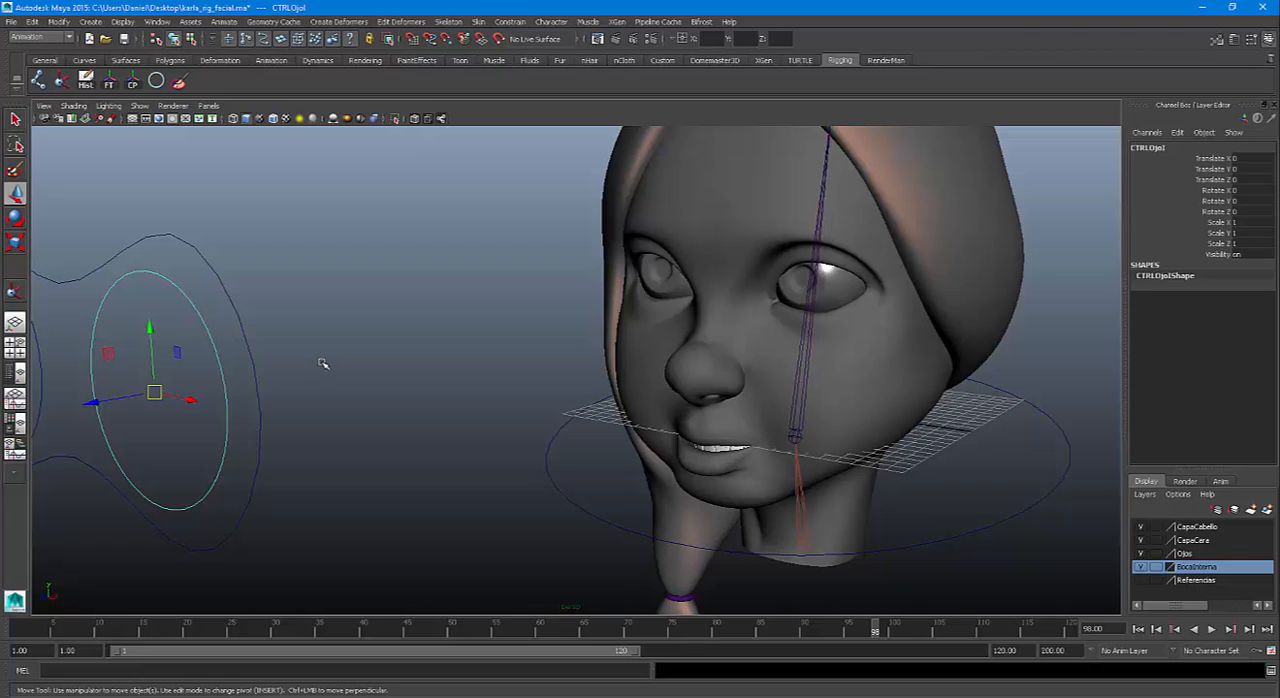
{"action": "key", "text": "q"}
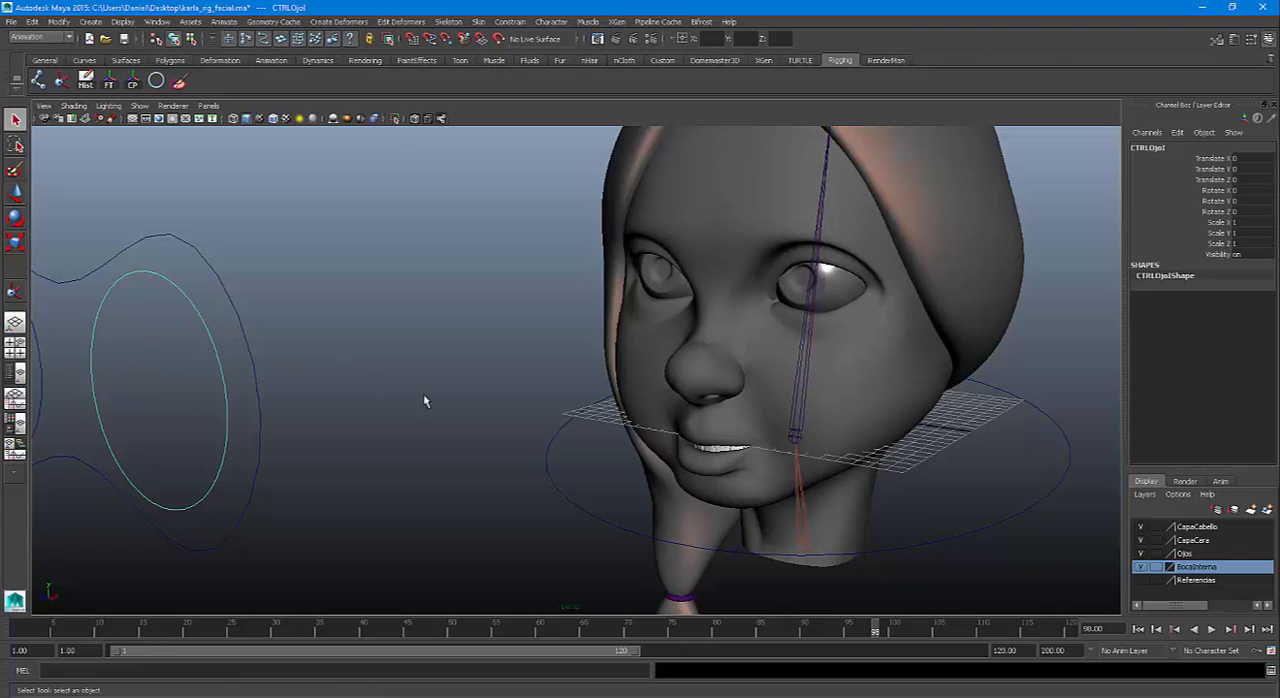
{"action": "left_click", "coordinate": [792, 290]}
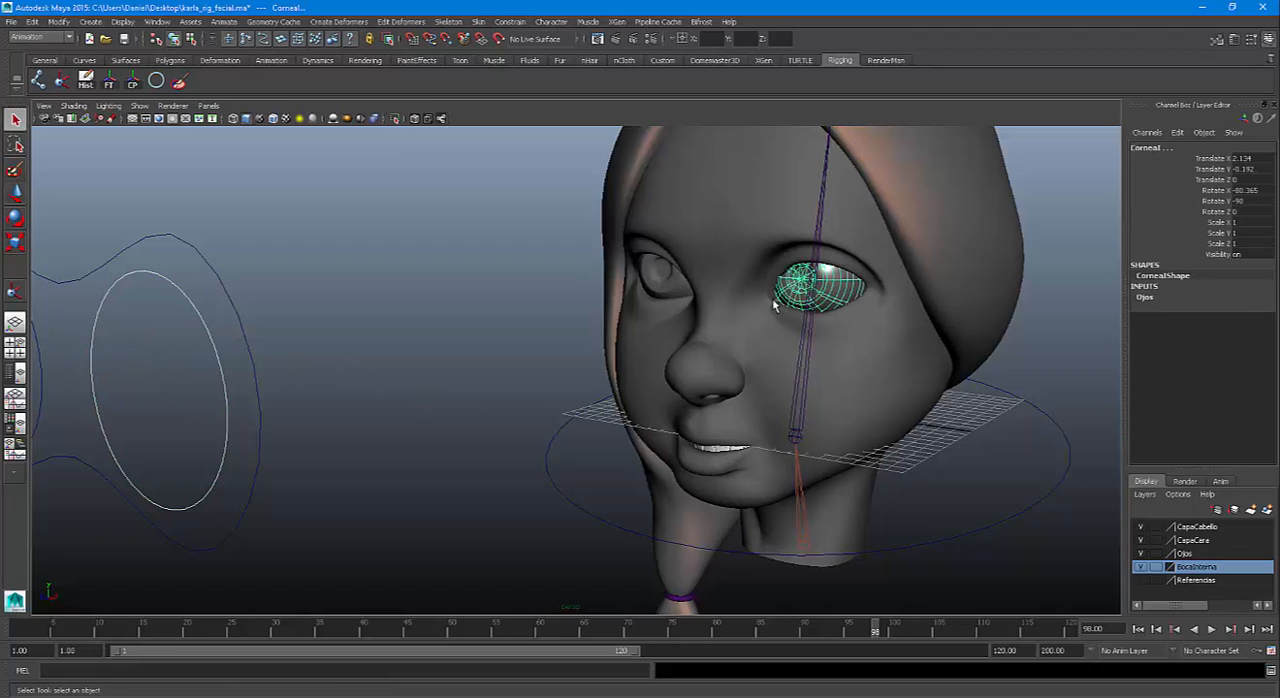
{"action": "left_click", "coordinate": [519, 23]}
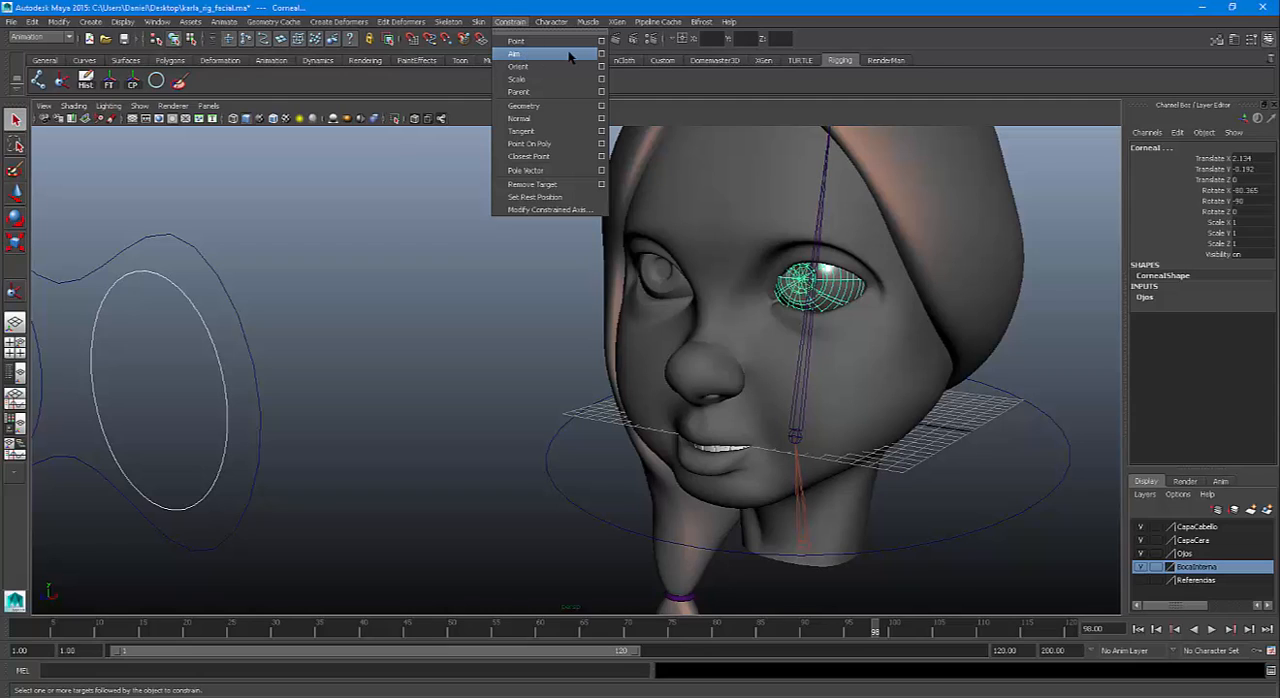
{"action": "left_click", "coordinate": [601, 53]}
{"action": "left_click", "coordinate": [850, 63]}
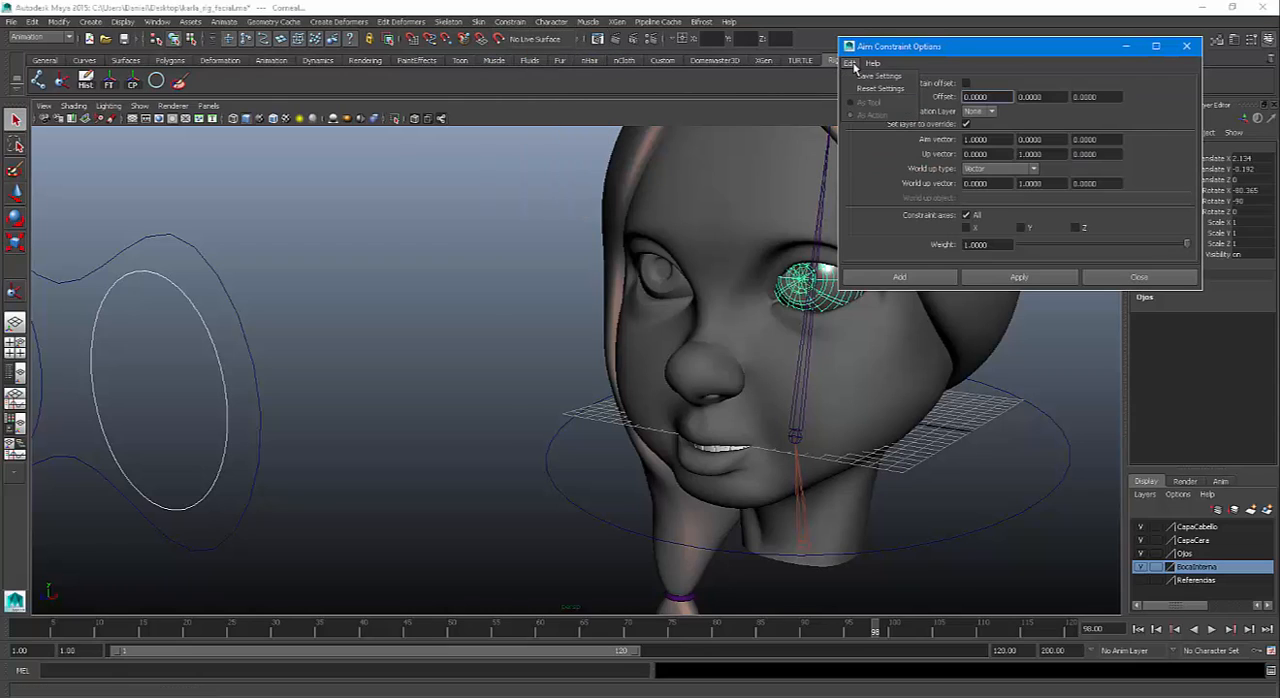
{"action": "left_click", "coordinate": [878, 88]}
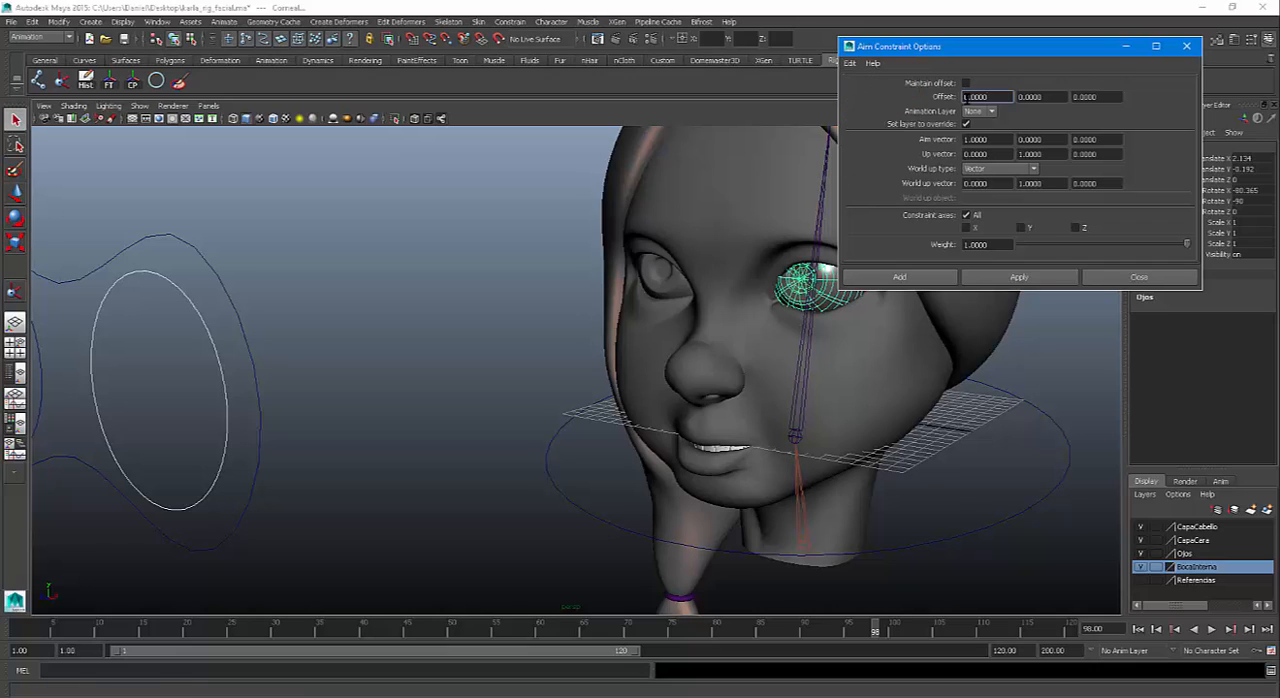
{"action": "left_click", "coordinate": [966, 83]}
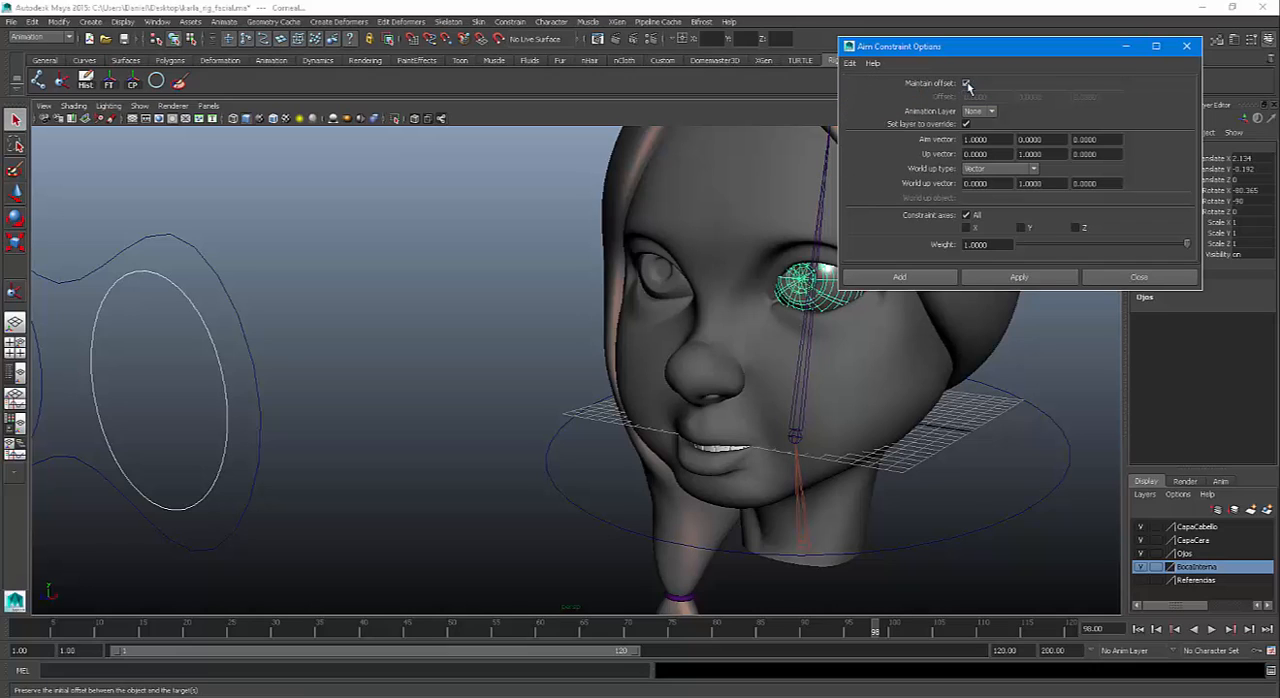
{"action": "left_click", "coordinate": [928, 279]}
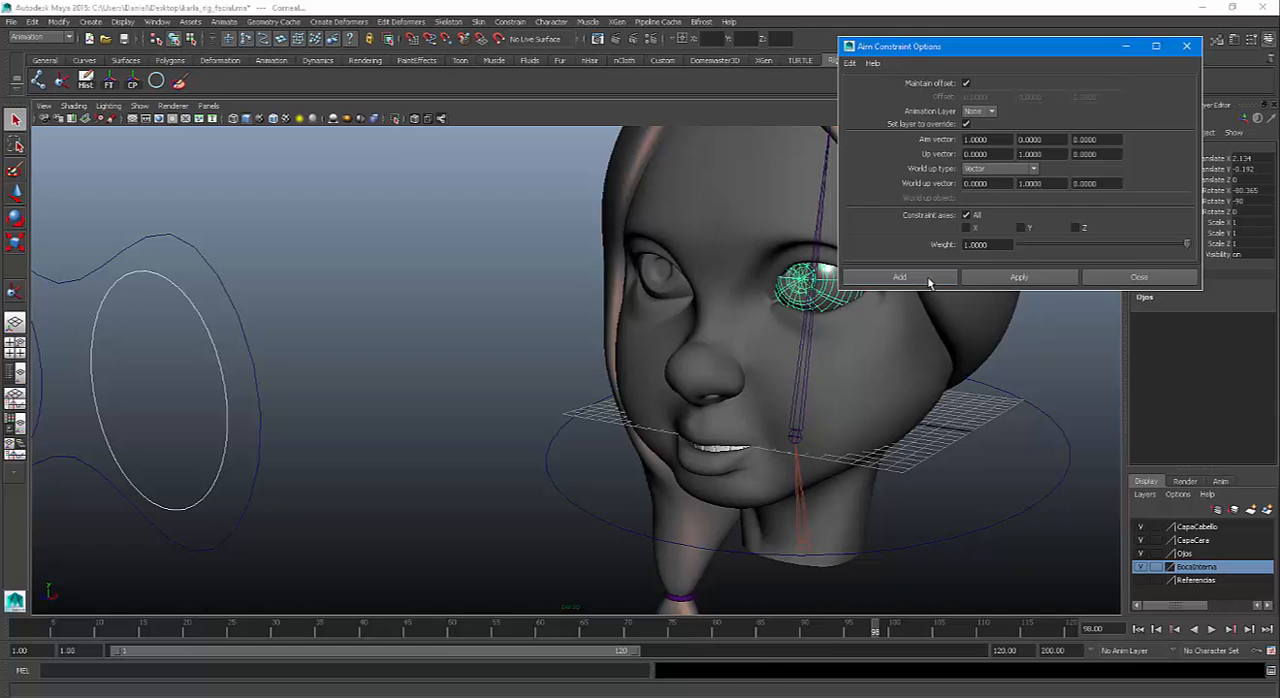
Test the eye aim by moving CTRLOjoI toward the head, and undo the move
{"action": "right_click_drag", "start_coordinate": [382, 396], "coordinate": [312, 332], "text": "alt"}
{"action": "left_click", "coordinate": [428, 292]}
{"action": "left_click", "coordinate": [373, 360]}
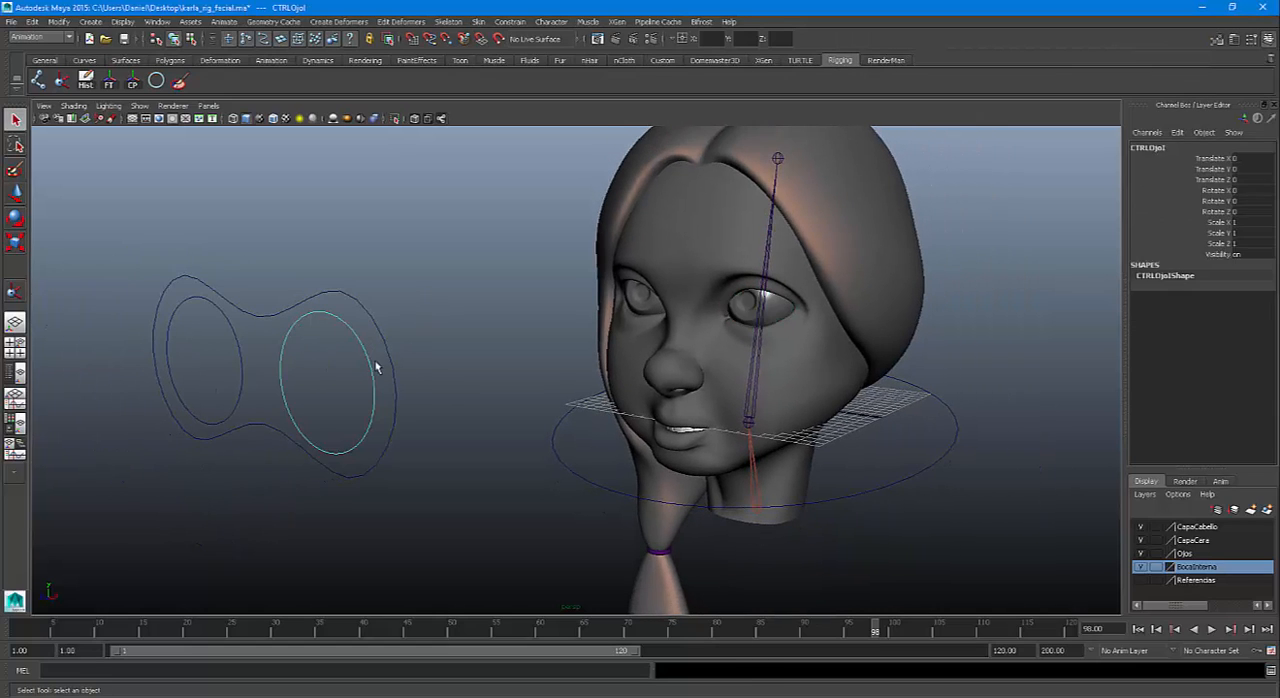
{"action": "key", "text": "w"}
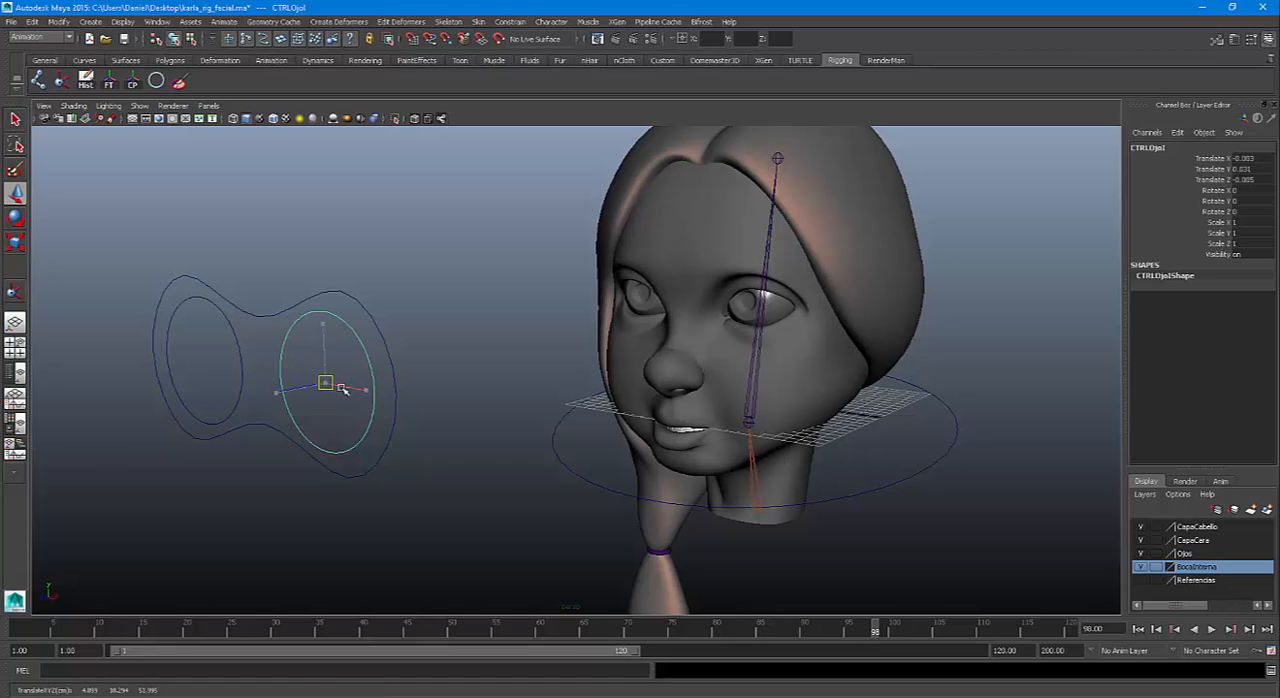
{"action": "left_click_drag", "start_coordinate": [331, 386], "coordinate": [550, 280]}
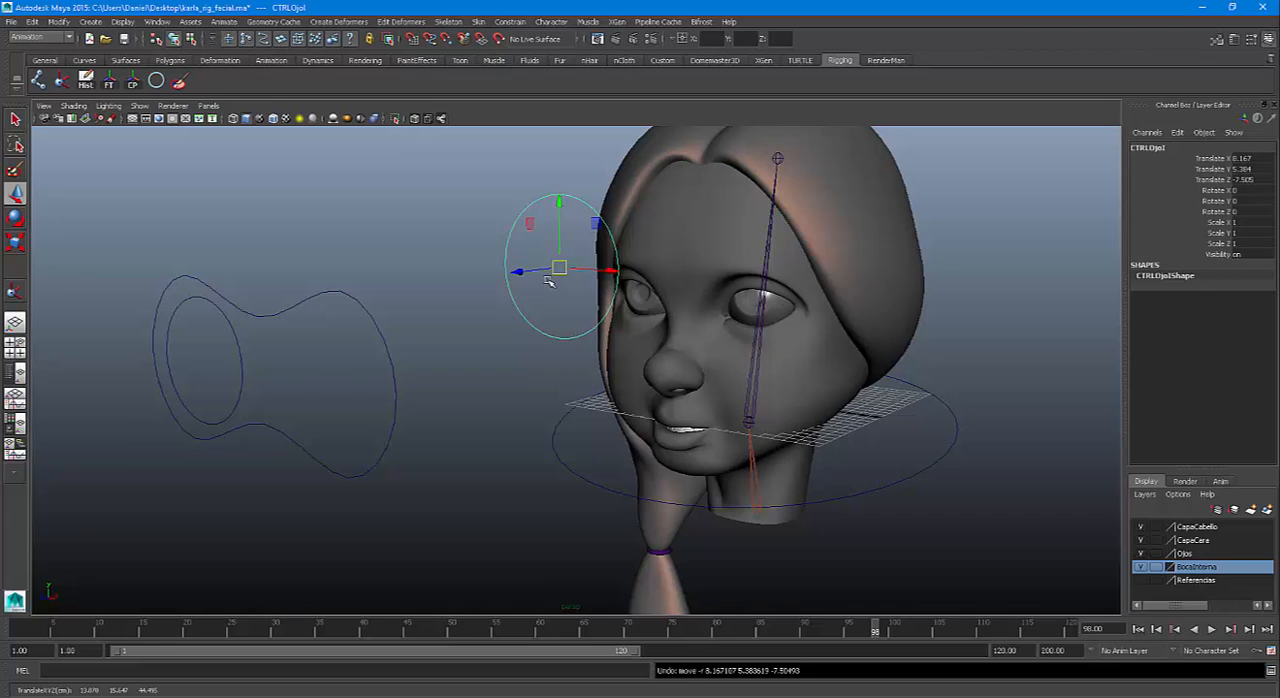
{"action": "key", "text": "ctrl+z"}
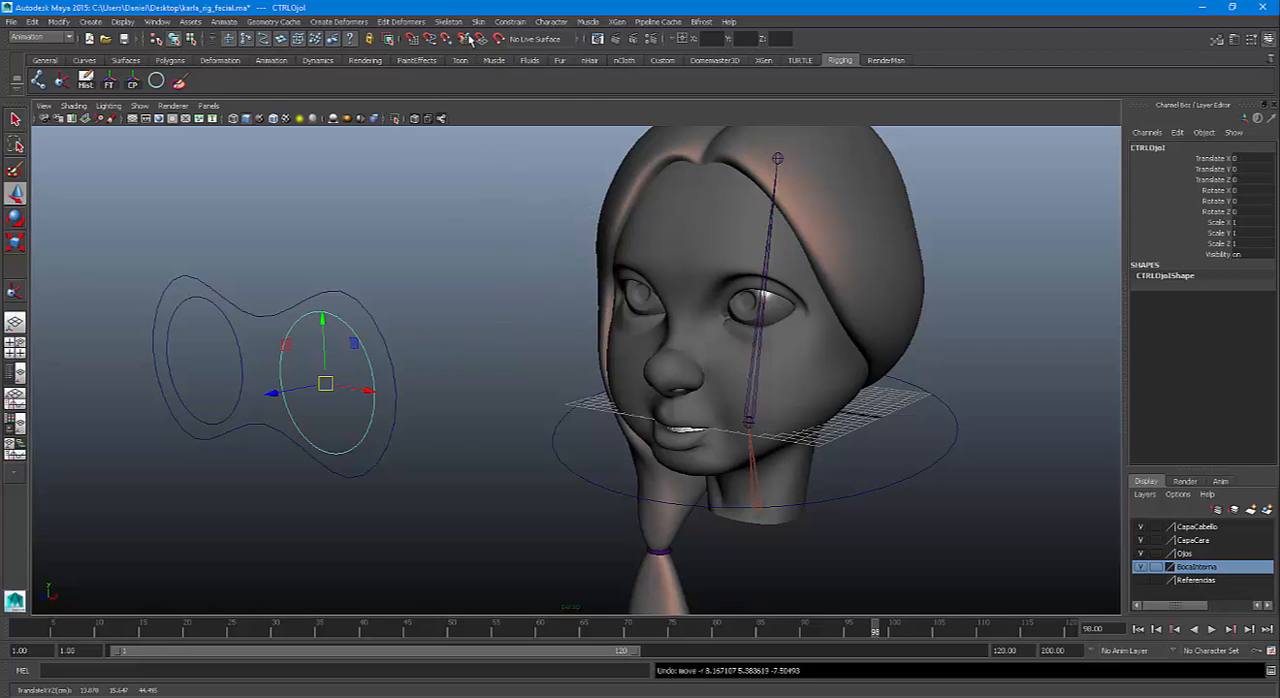
Test-move the CTRLCabeza head control and undo the move
{"action": "left_click", "coordinate": [508, 22]}
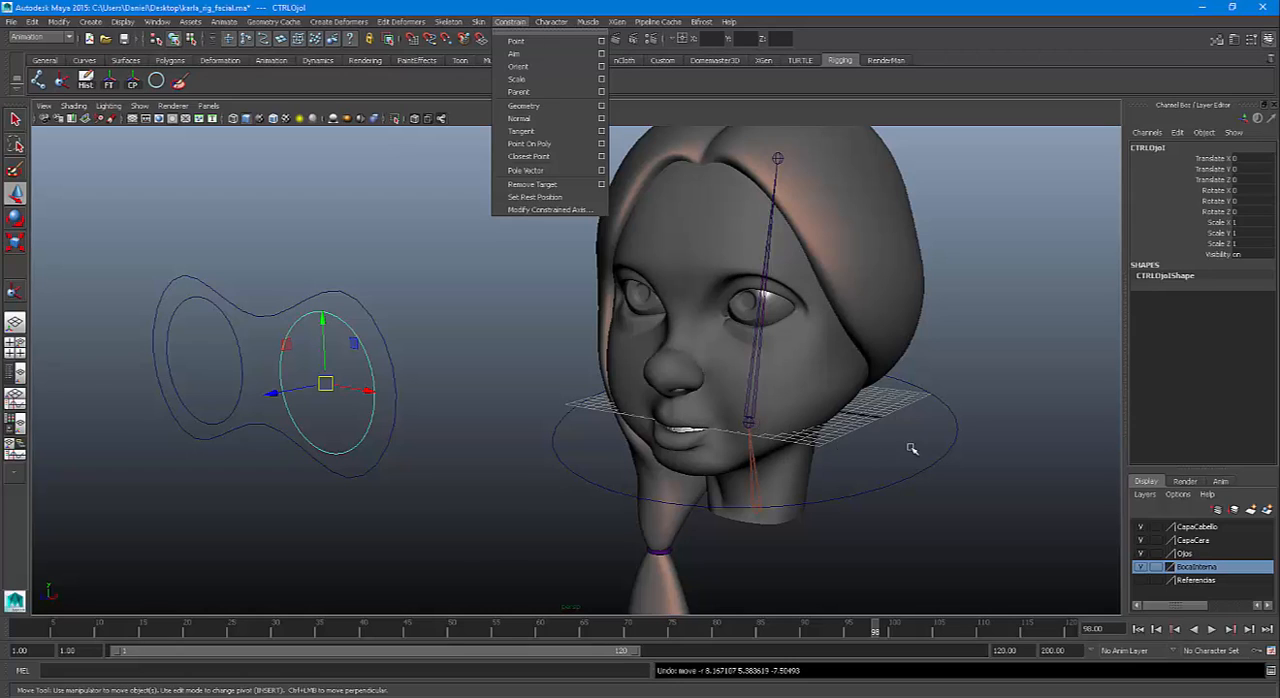
{"action": "left_click", "coordinate": [954, 428]}
{"action": "left_click_drag", "start_coordinate": [749, 423], "coordinate": [1015, 470]}
{"action": "key", "text": "ctrl+z"}
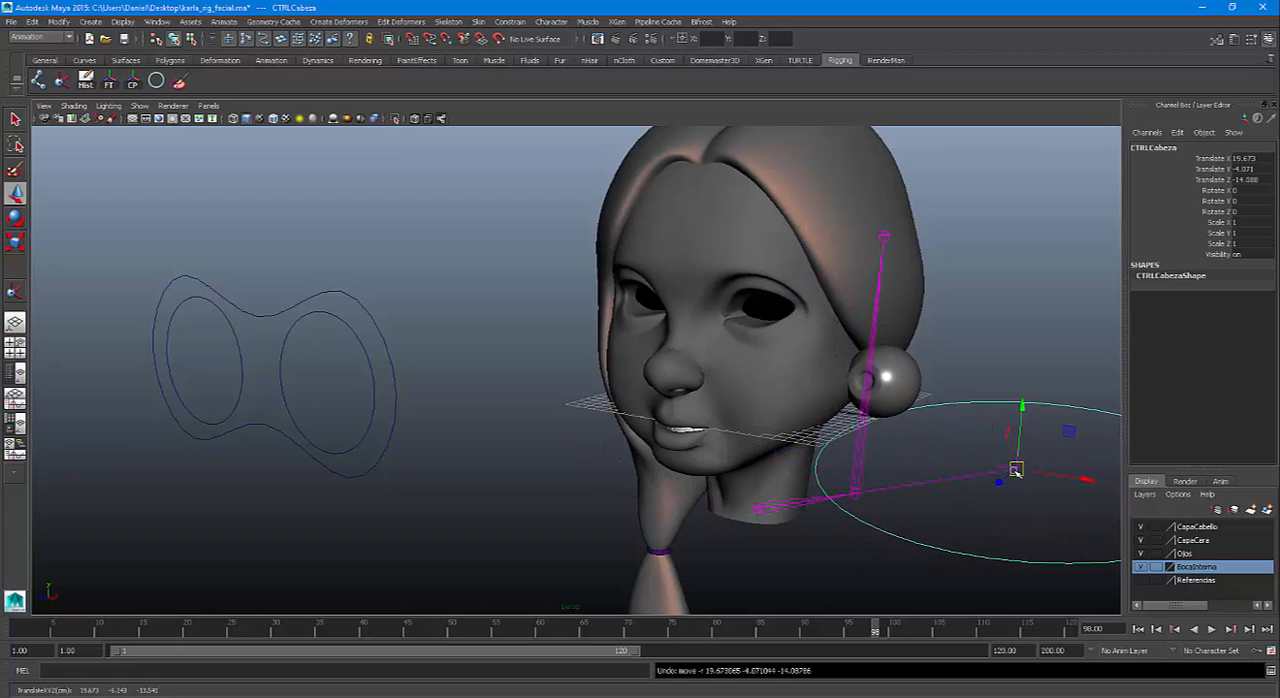
Nudge CTRLOjoI to about 0.13 in Translate X, make a larger test move, and undo that larger move
{"action": "left_click", "coordinate": [362, 349]}
{"action": "left_click_drag", "start_coordinate": [332, 388], "coordinate": [340, 388]}
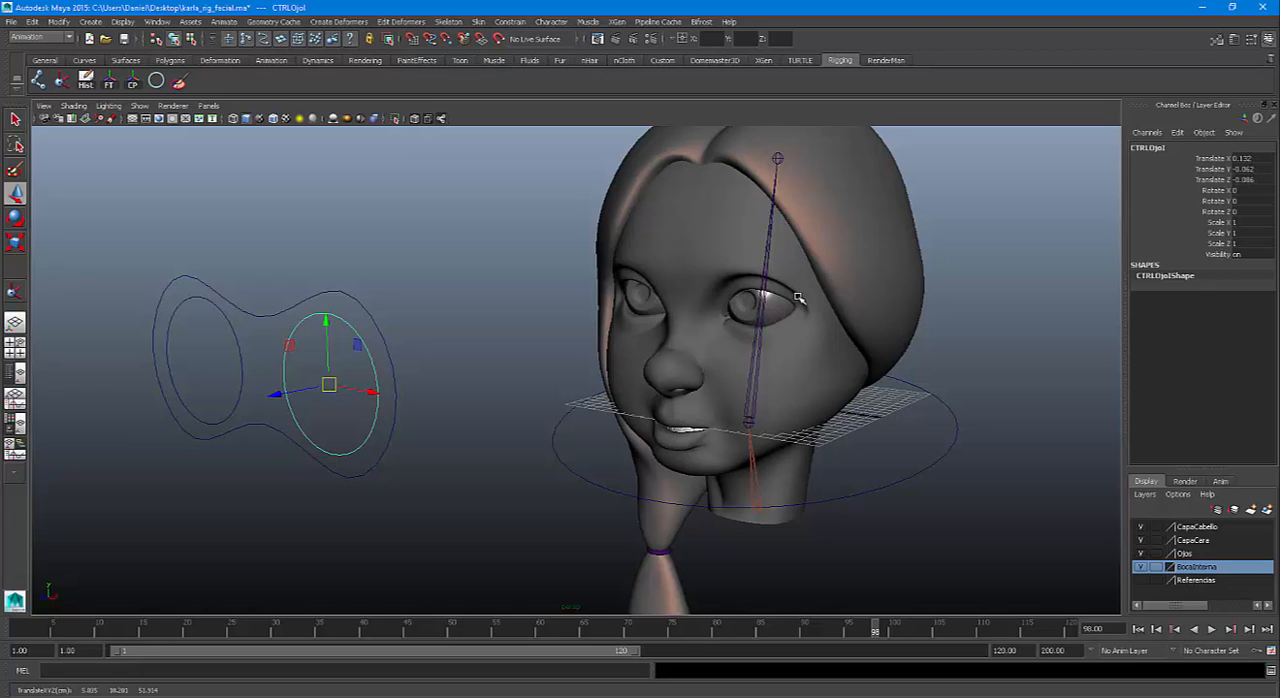
{"action": "left_click_drag", "start_coordinate": [330, 385], "coordinate": [455, 333]}
{"action": "key", "text": "ctrl+z"}
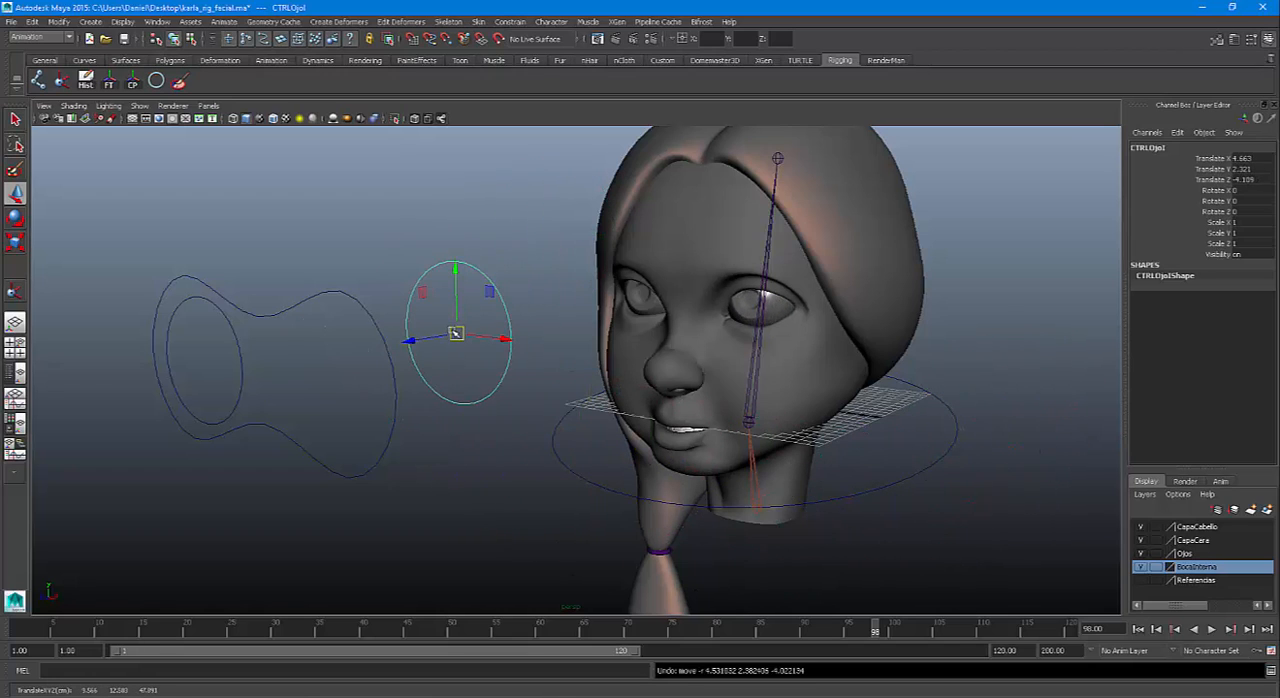
Aim-constrain the CorneaD eye mesh to CTRLOjoD with the same constraint options, and clear the selection
{"action": "left_click", "coordinate": [234, 337]}
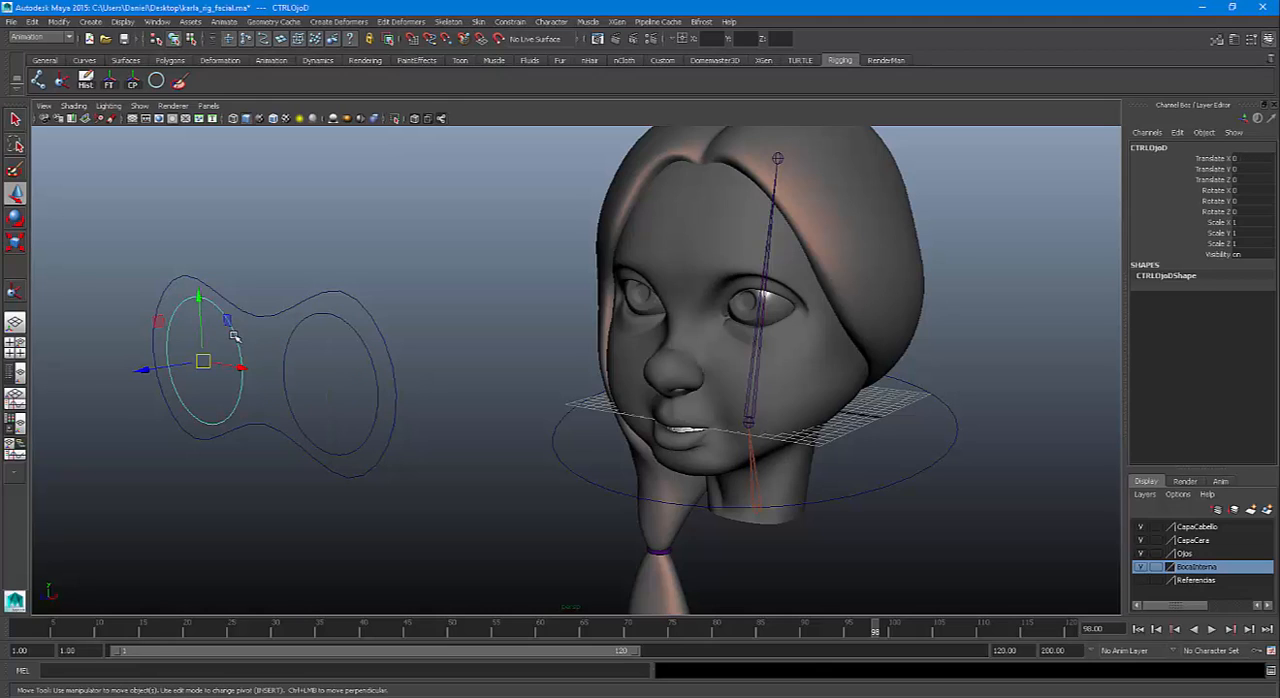
{"action": "key", "text": "q"}
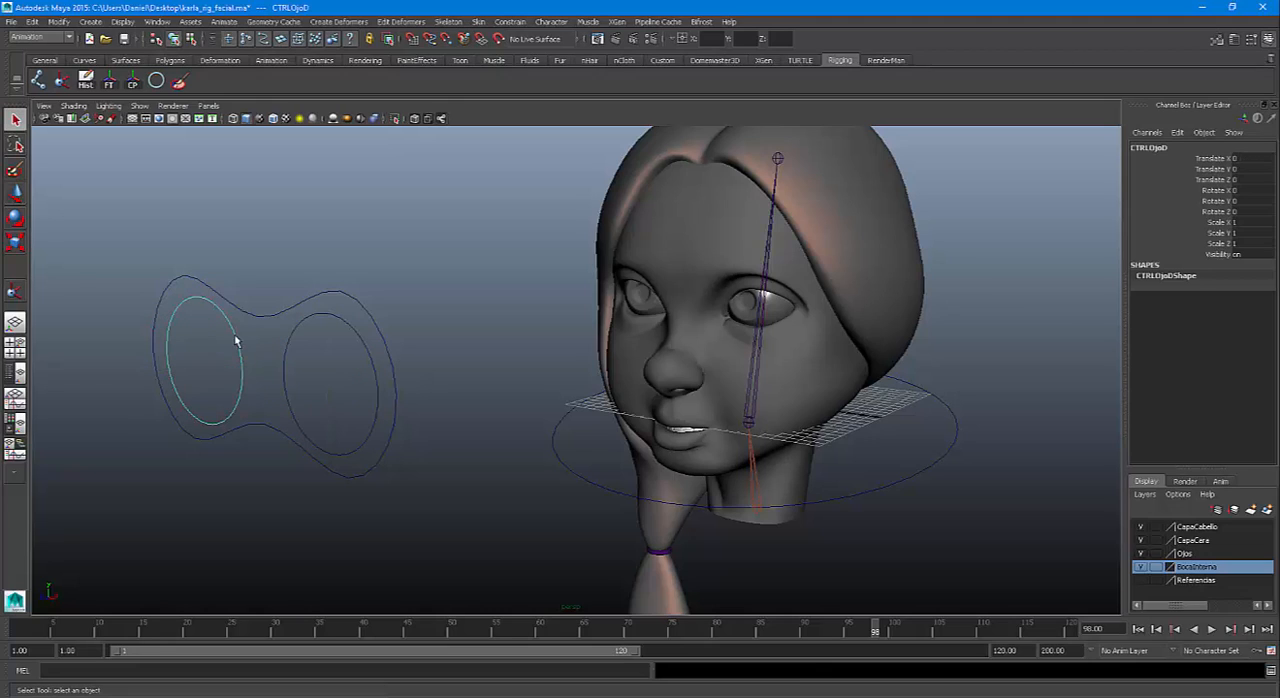
{"action": "left_click", "coordinate": [637, 299]}
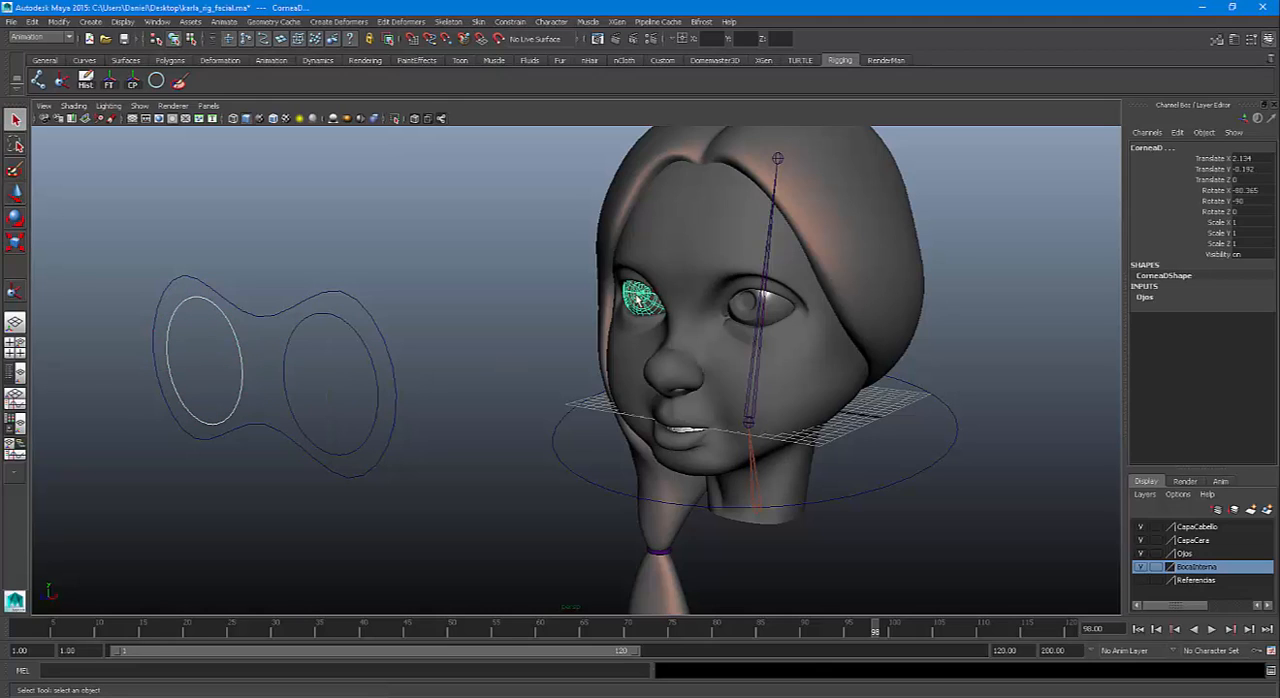
{"action": "left_click", "coordinate": [509, 21]}
{"action": "left_click", "coordinate": [516, 55]}
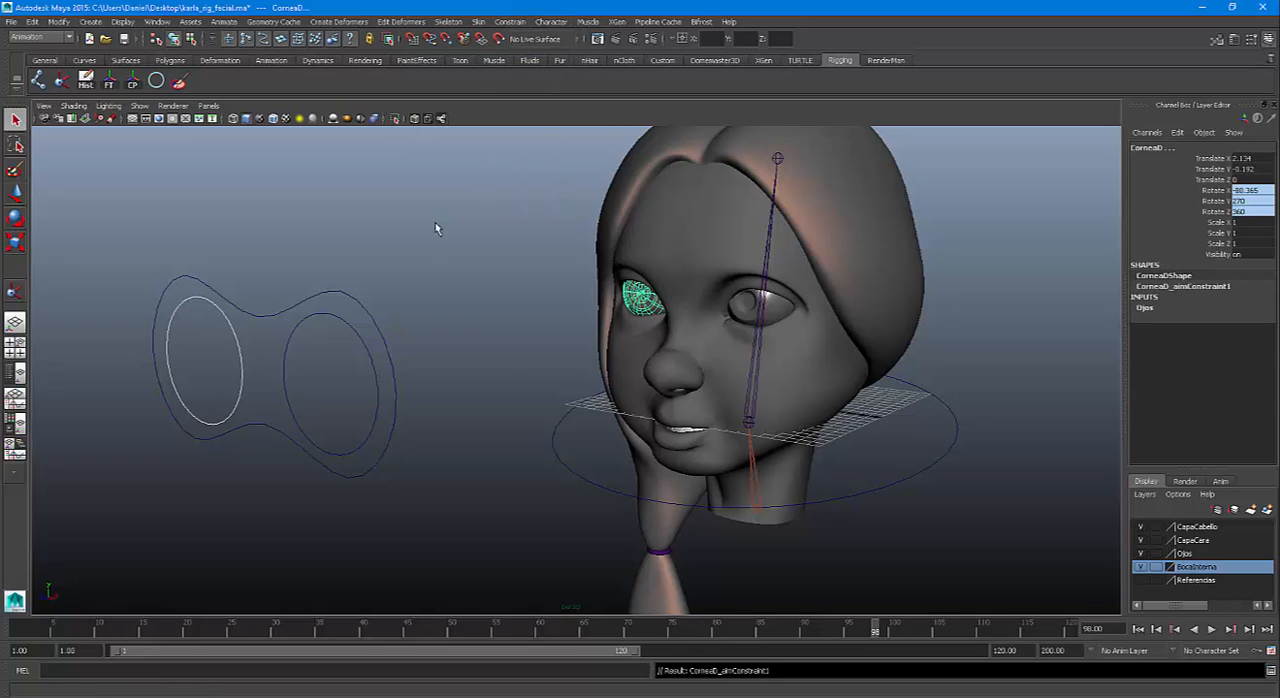
{"action": "left_click", "coordinate": [435, 238]}
Test both eyes' aim by moving the CTRLOjos curve around, and undo the move
{"action": "left_click", "coordinate": [342, 300]}
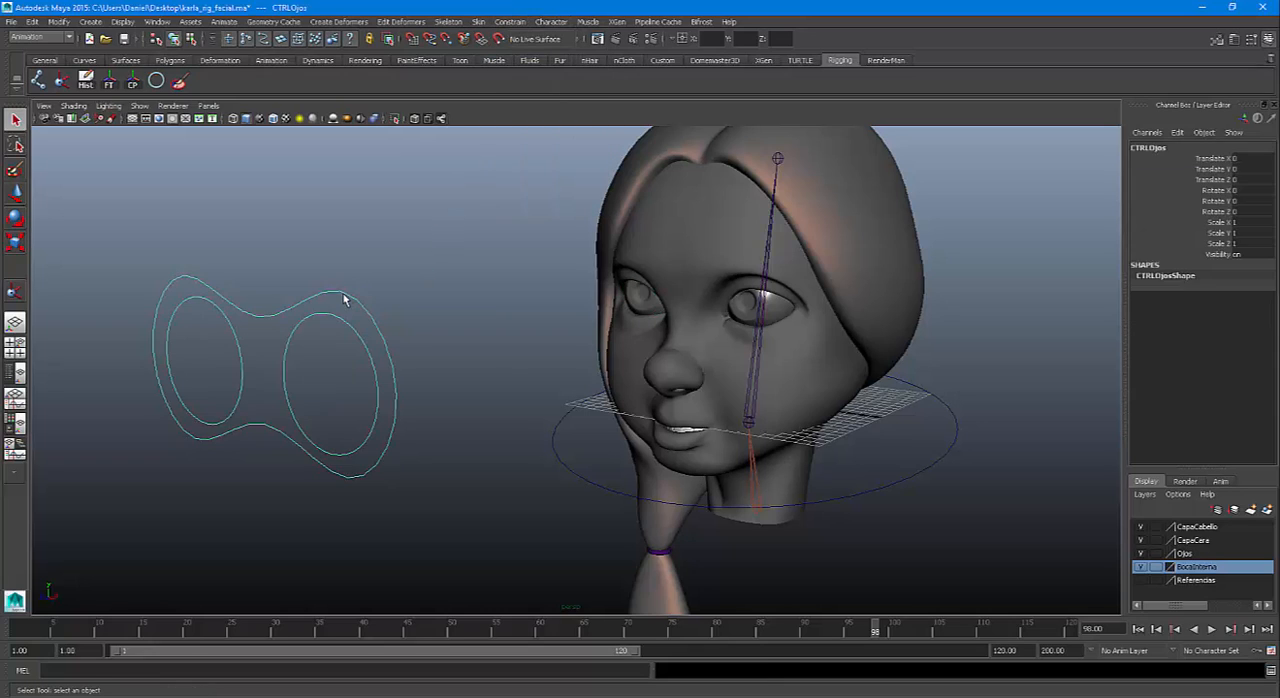
{"action": "key", "text": "w"}
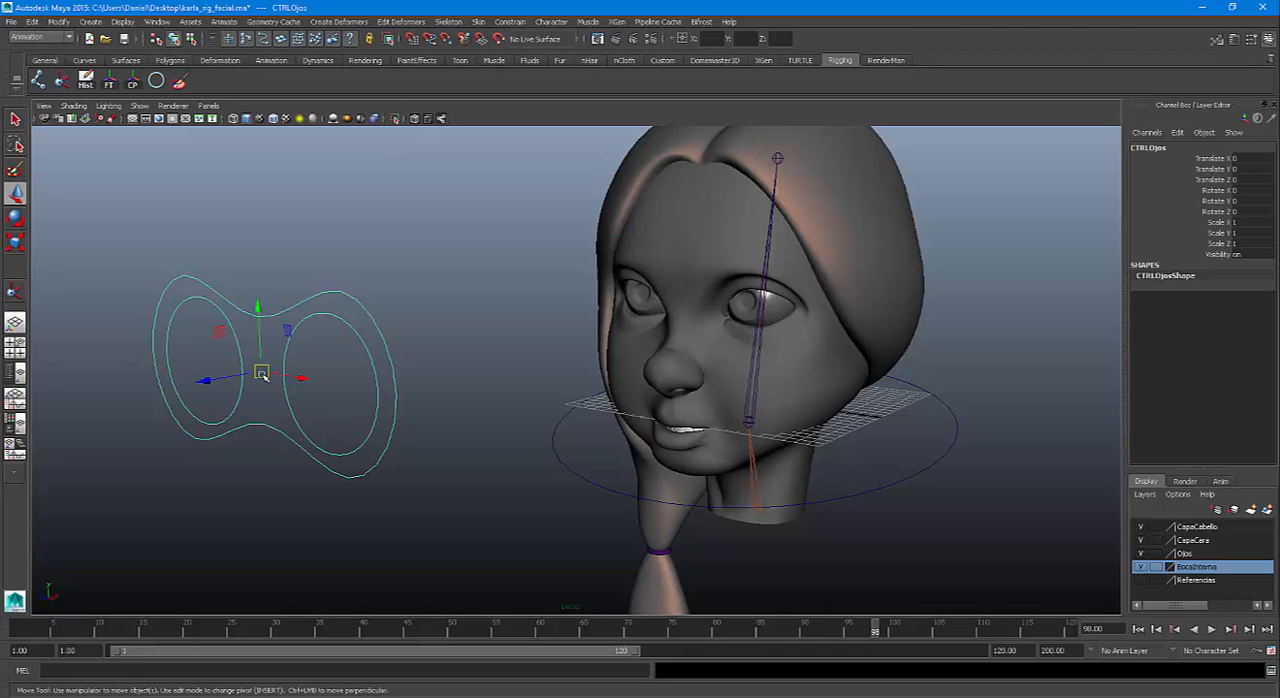
{"action": "left_click_drag", "start_coordinate": [265, 380], "coordinate": [543, 517]}
{"action": "key", "text": "ctrl+z"}
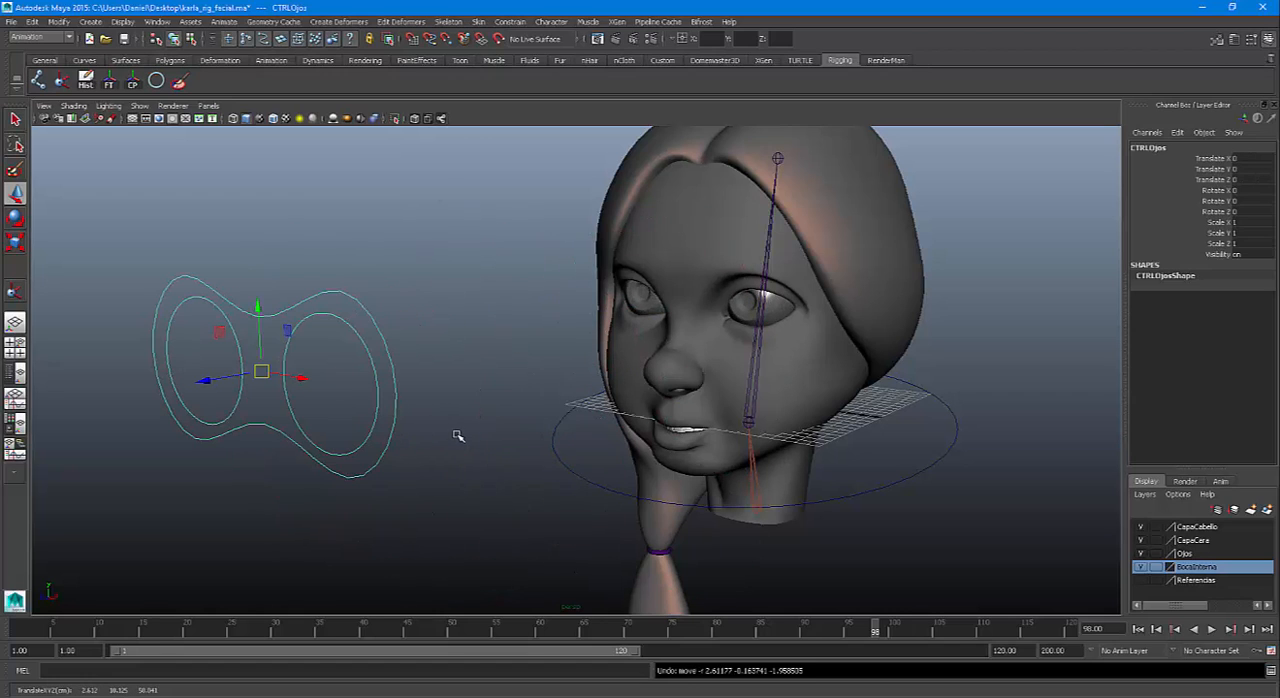
Scale CTRLOjos uniformly down to 0.165 and move it along Z up to the face, at about -35.05
{"action": "key", "text": "r"}
{"action": "middle_click_drag", "start_coordinate": [457, 437], "coordinate": [652, 350]}
{"action": "key", "text": "w"}
{"action": "left_click_drag", "start_coordinate": [635, 350], "coordinate": [657, 348]}
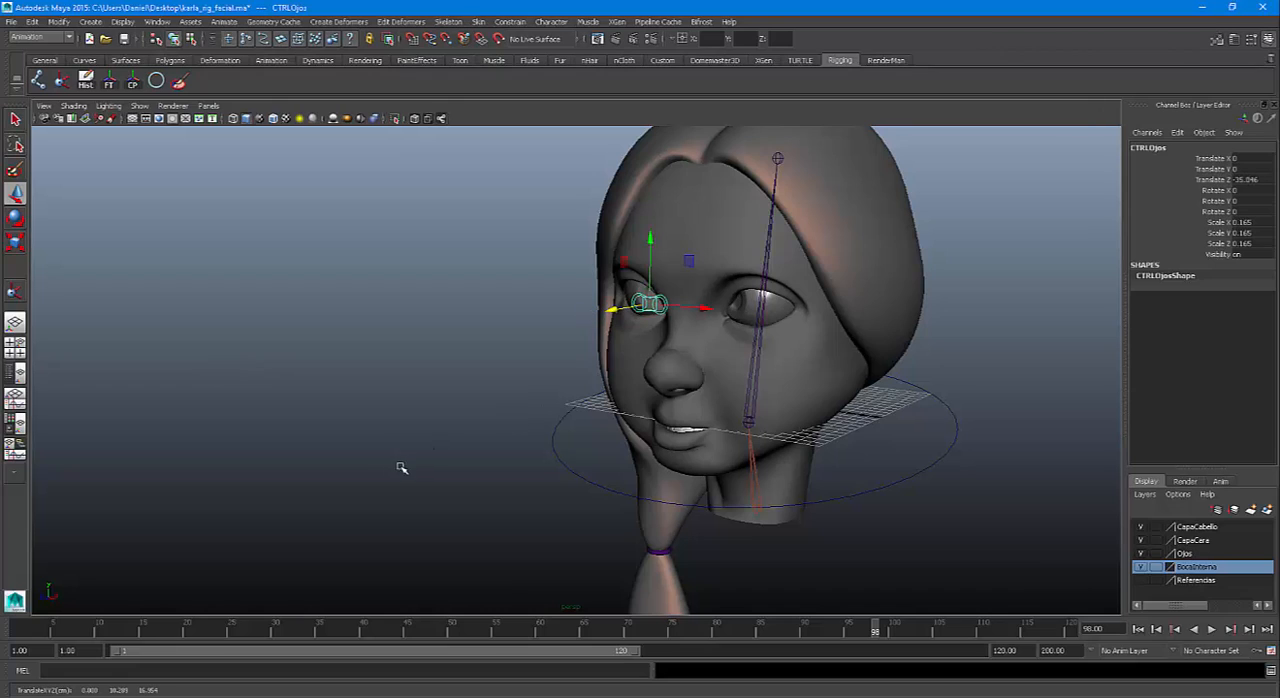
Set all translation and rotation values of CTRLOjos to 0
{"action": "left_click_drag", "start_coordinate": [1245, 160], "coordinate": [1244, 210]}
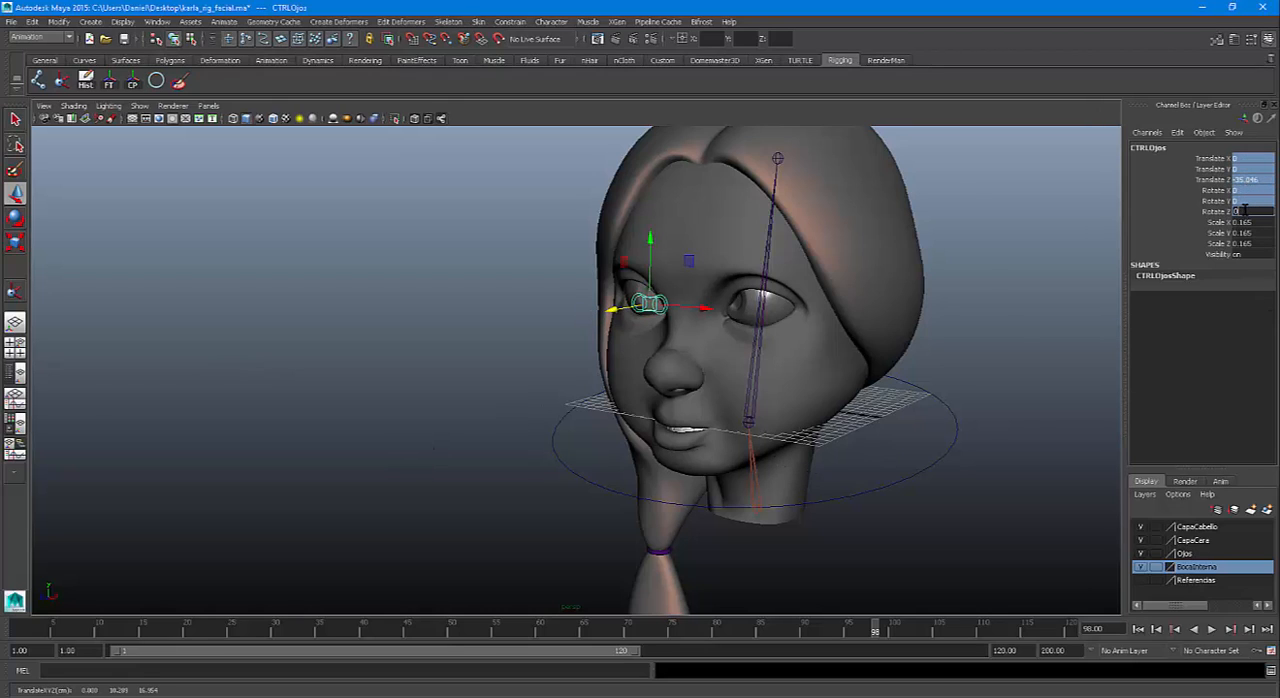
{"action": "type", "text": "0"}
{"action": "key", "text": "Return"}
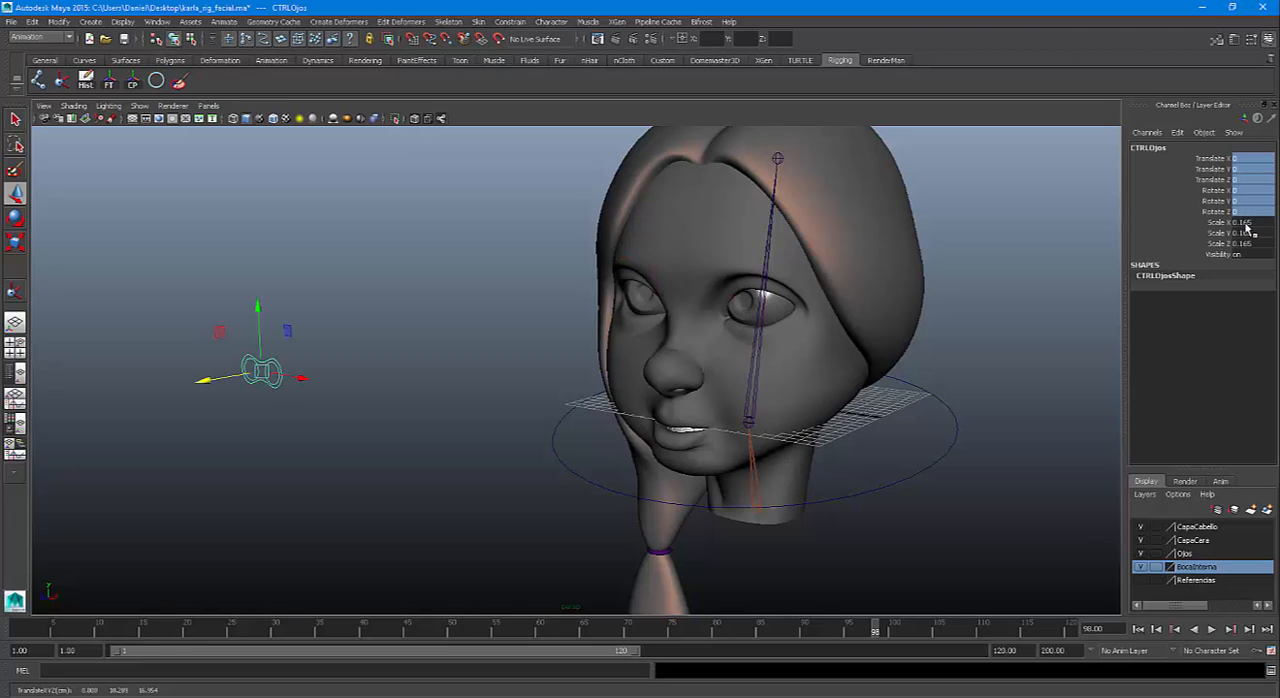
Set Scale X, Y and Z of the CTRLOjos control to 1
{"action": "left_click_drag", "start_coordinate": [1245, 222], "coordinate": [1248, 243]}
{"action": "type", "text": "1"}
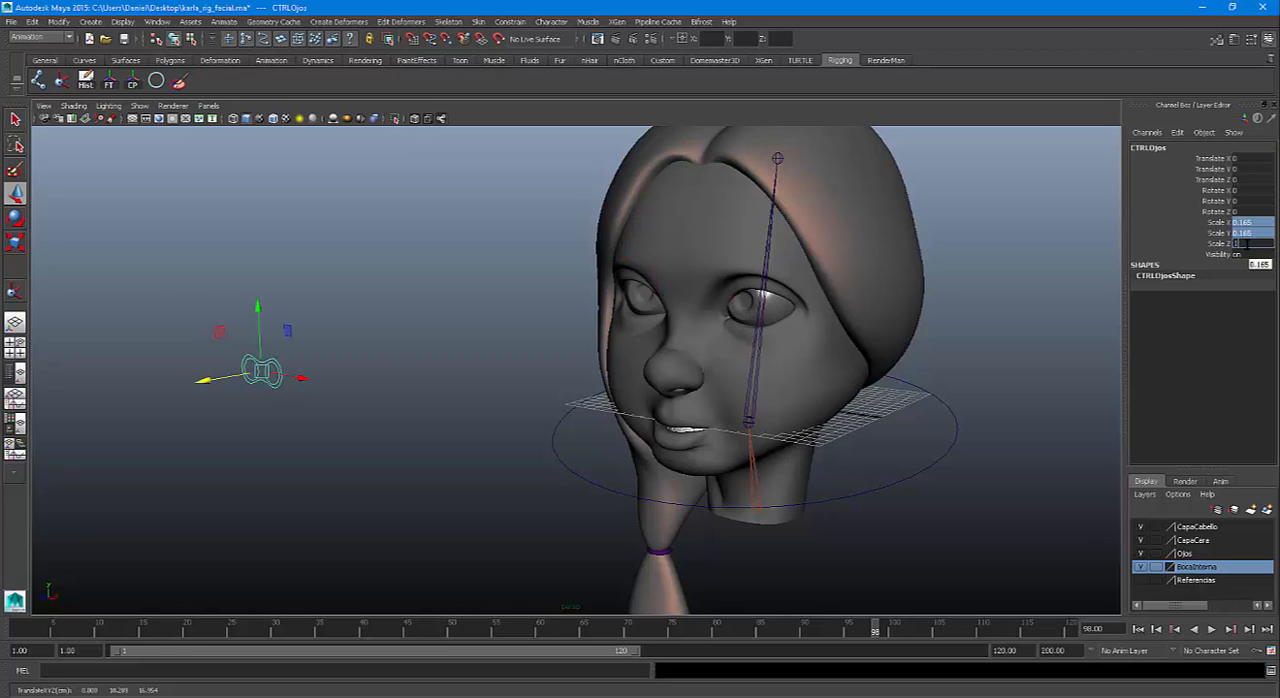
{"action": "key", "text": "Return"}
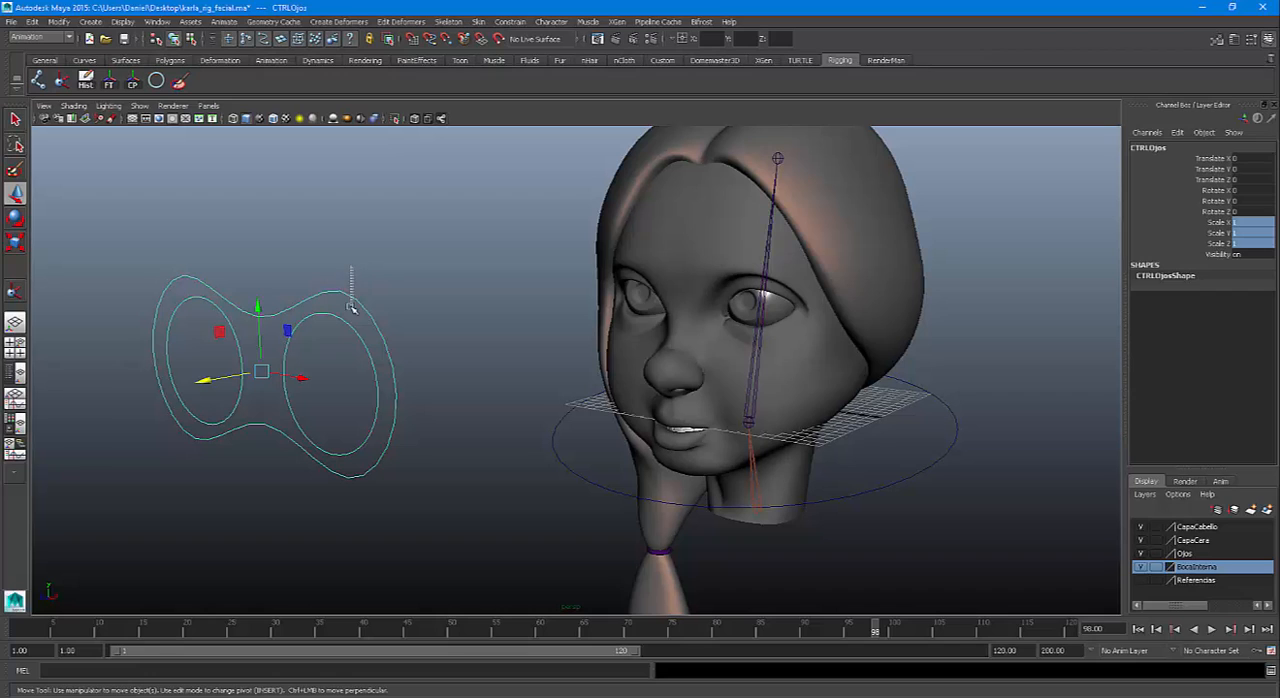
Test rotating CTRLOjos about Z, set its Rotate Z back to 0, and clear the selection
{"action": "key", "text": "e"}
{"action": "left_click_drag", "start_coordinate": [297, 358], "coordinate": [296, 423]}
{"action": "double_click", "coordinate": [1250, 213]}
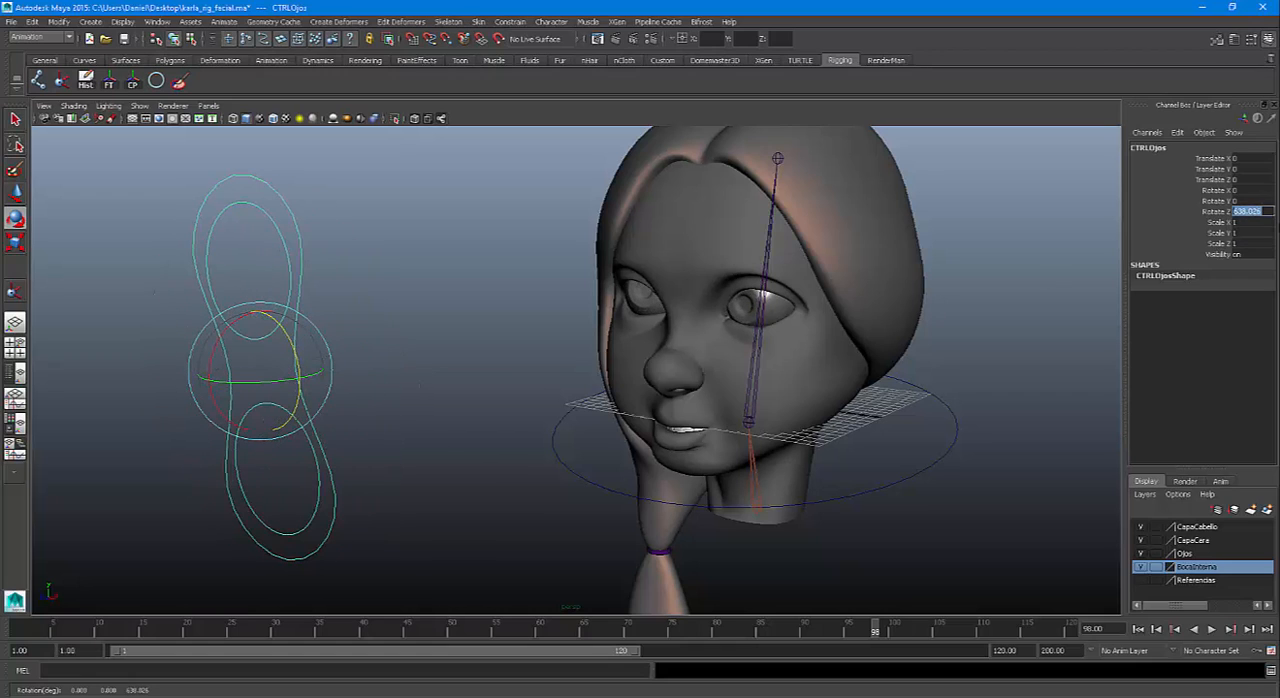
{"action": "type", "text": "0"}
{"action": "key", "text": "Return"}
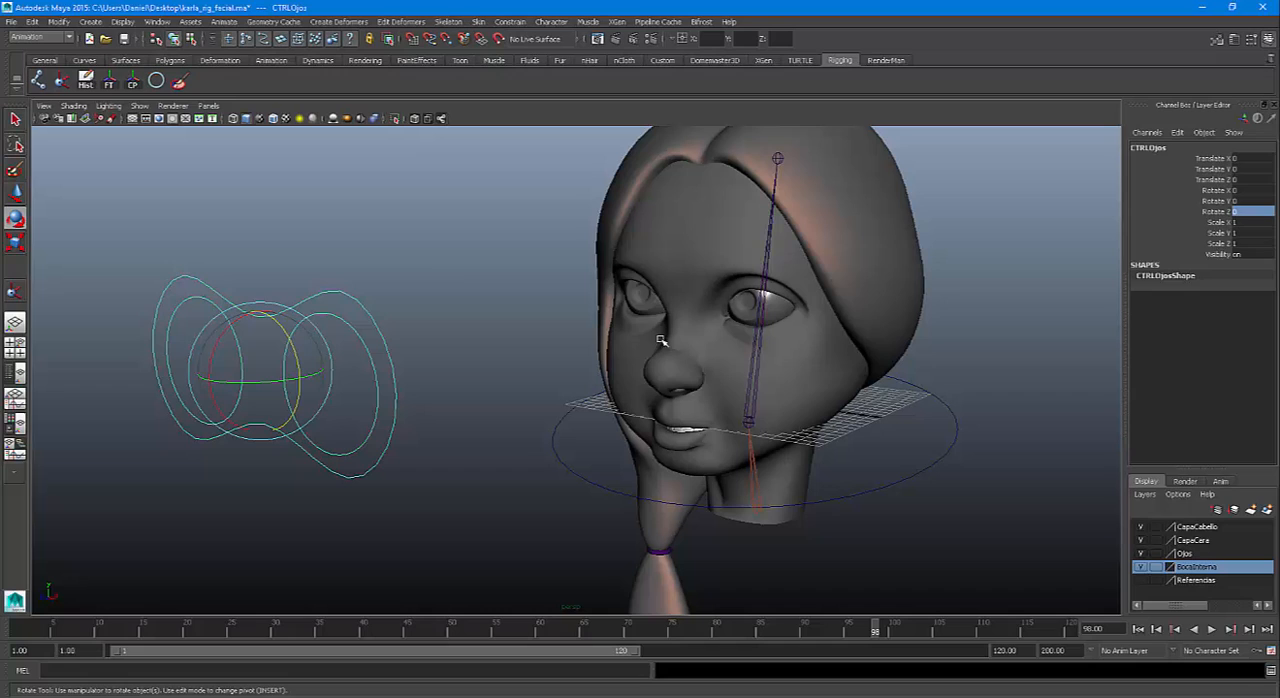
{"action": "left_click", "coordinate": [432, 255]}
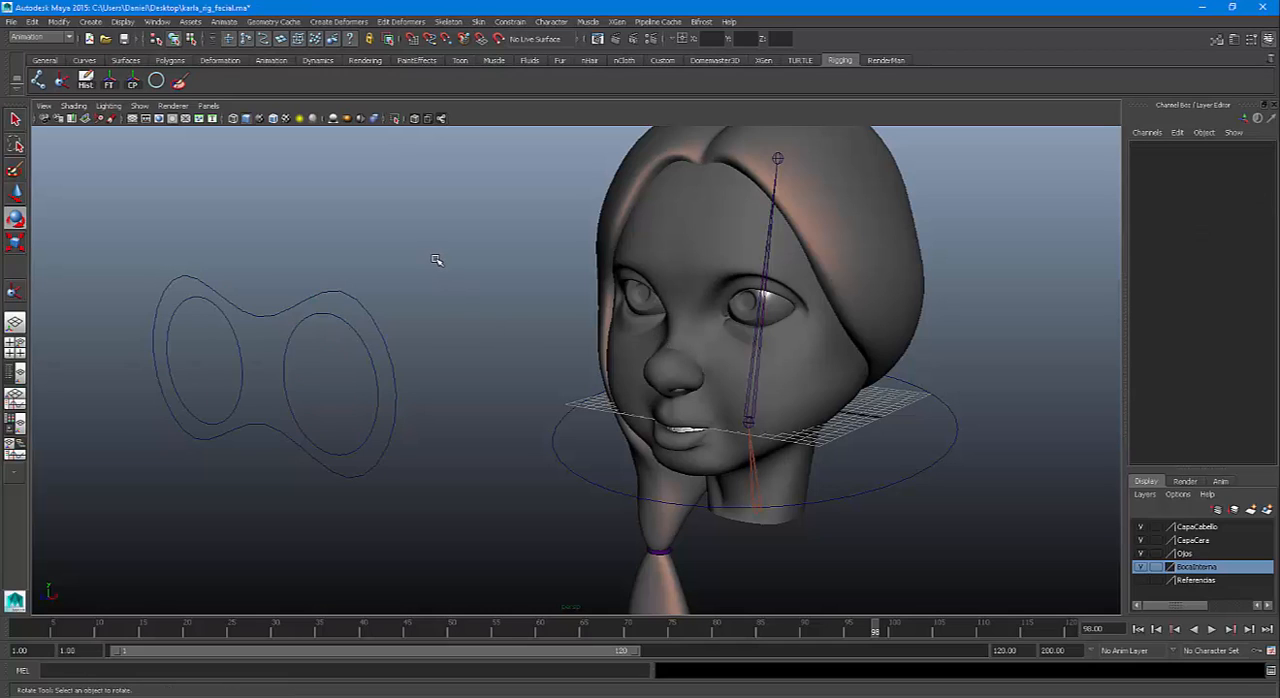
{"action": "left_click_drag", "start_coordinate": [459, 289], "coordinate": [431, 283], "text": "alt"}
{"action": "left_click_drag", "start_coordinate": [444, 331], "coordinate": [394, 301], "text": "alt"}
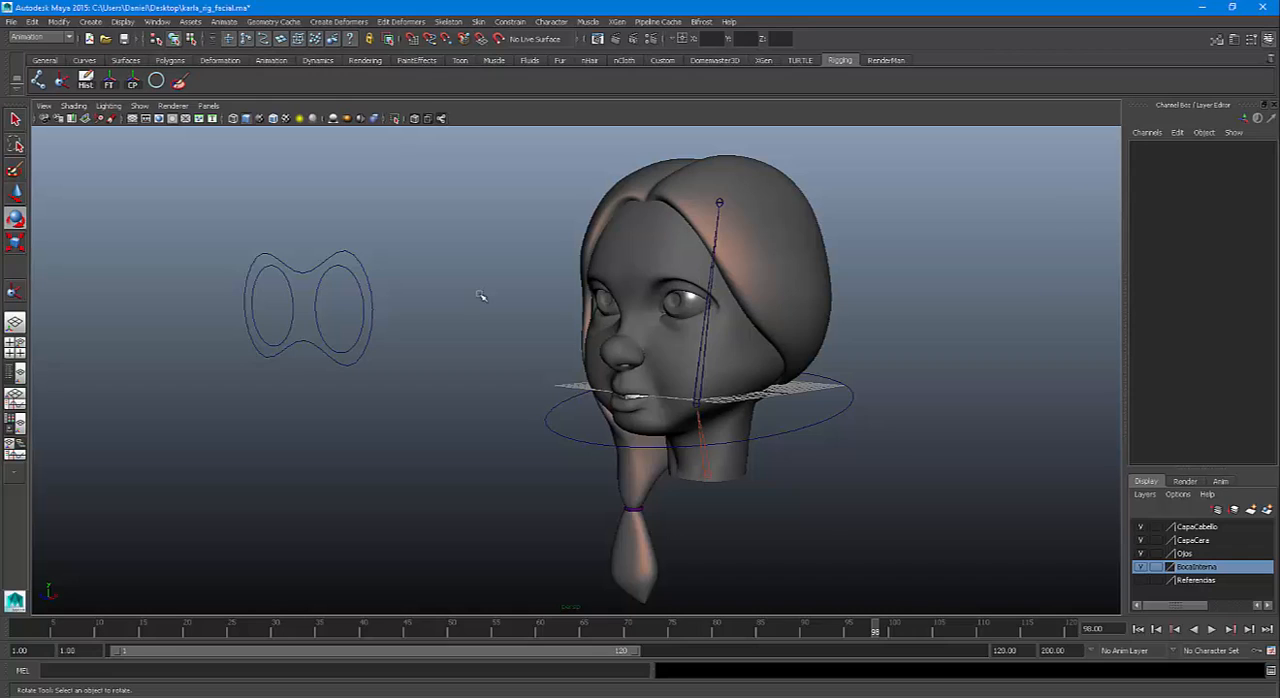
{"action": "left_click", "coordinate": [366, 281]}
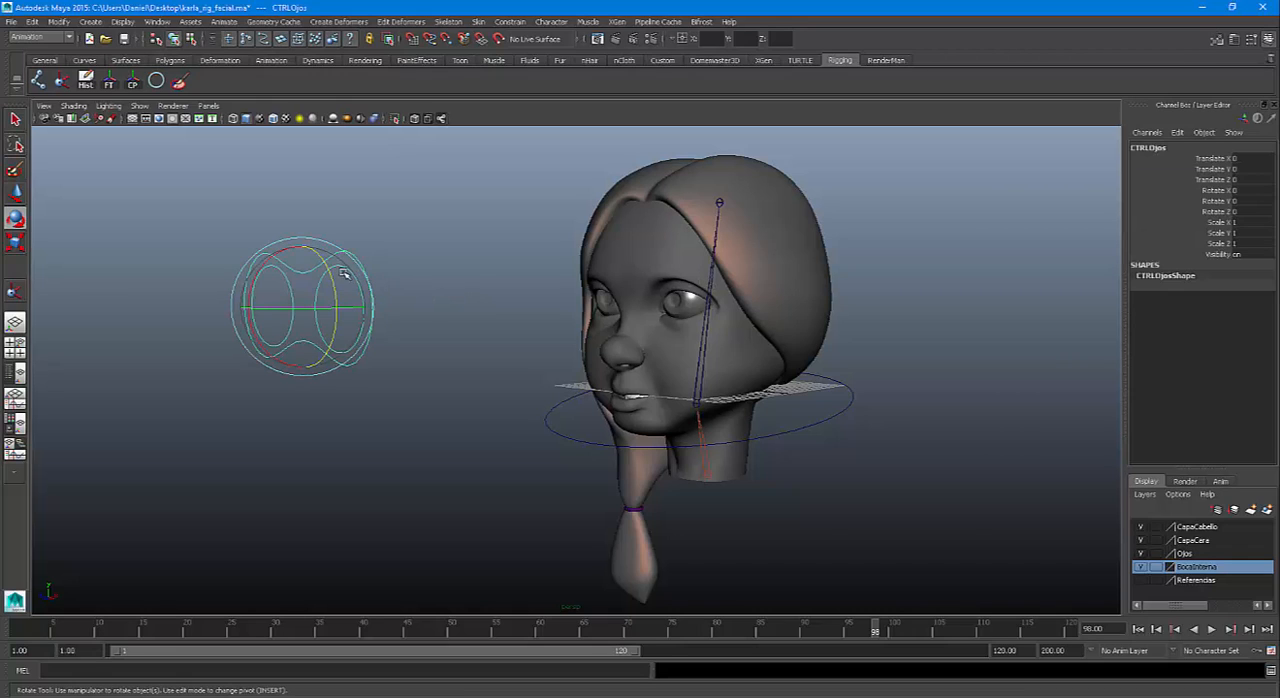
{"action": "key", "text": "q"}
{"action": "left_click", "coordinate": [415, 282]}
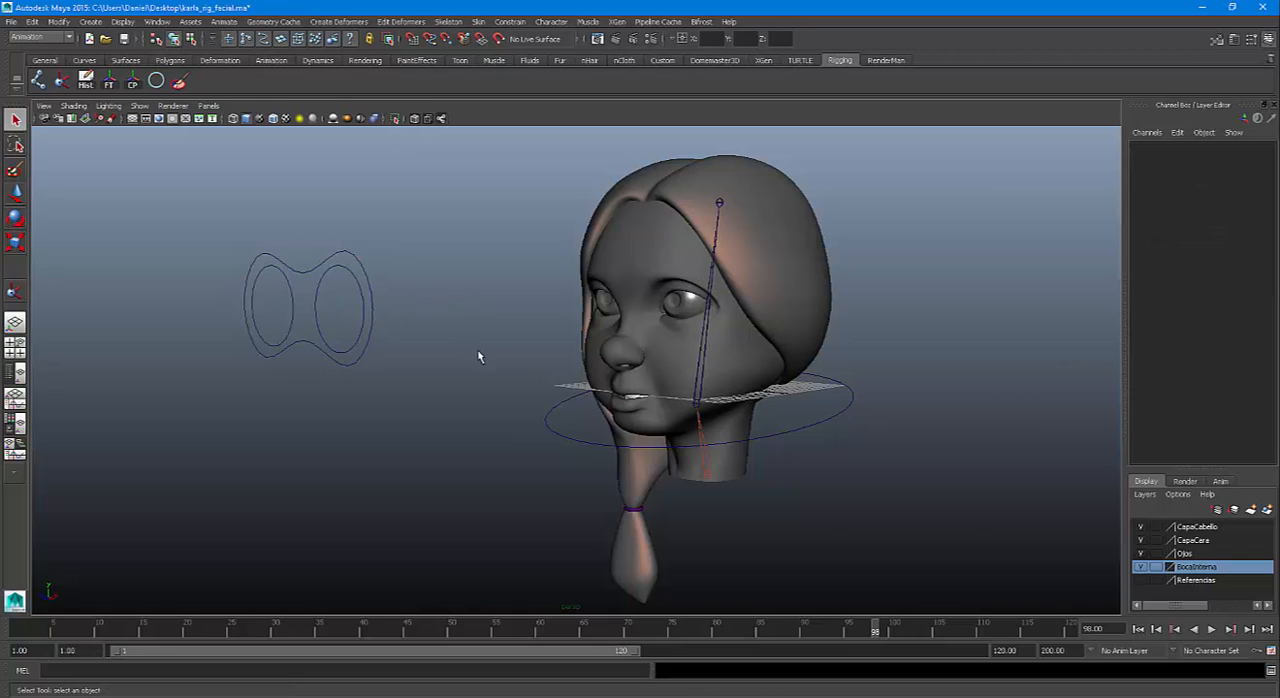
Test rotating the CTRLCabeza control about X and about Y, undoing each rotation
{"action": "left_click_drag", "start_coordinate": [477, 349], "coordinate": [485, 375], "text": "alt"}
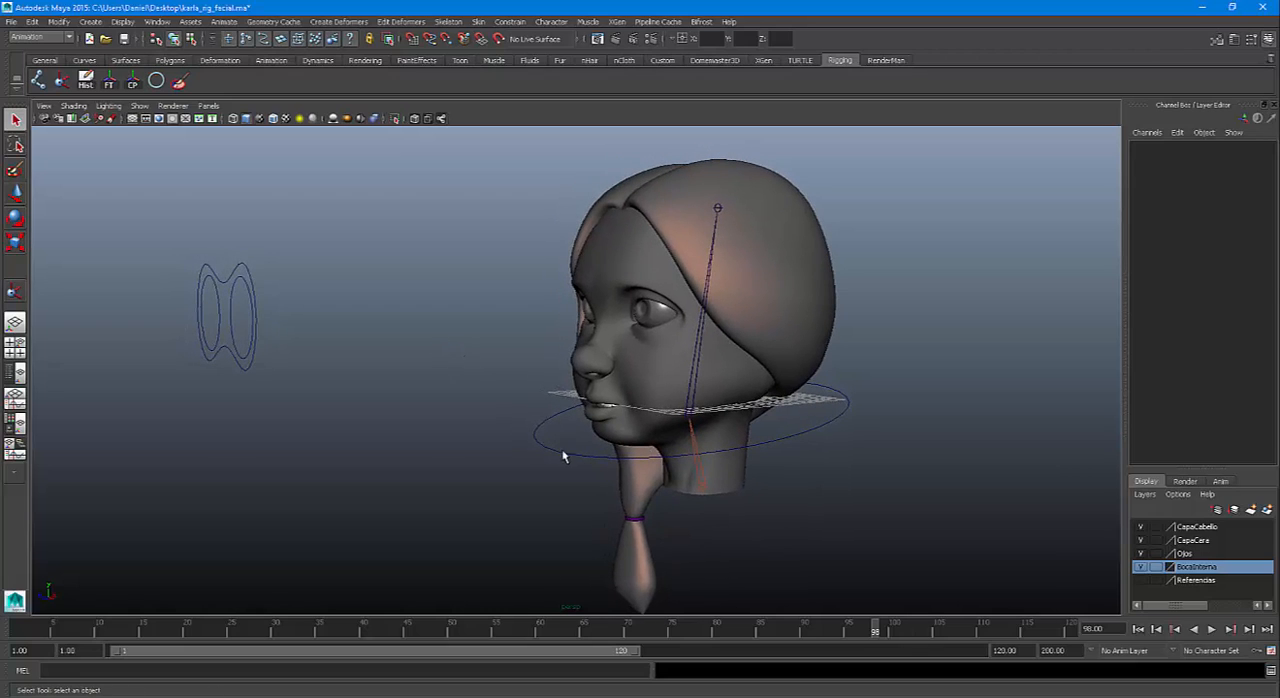
{"action": "left_click", "coordinate": [563, 451]}
{"action": "key", "text": "e"}
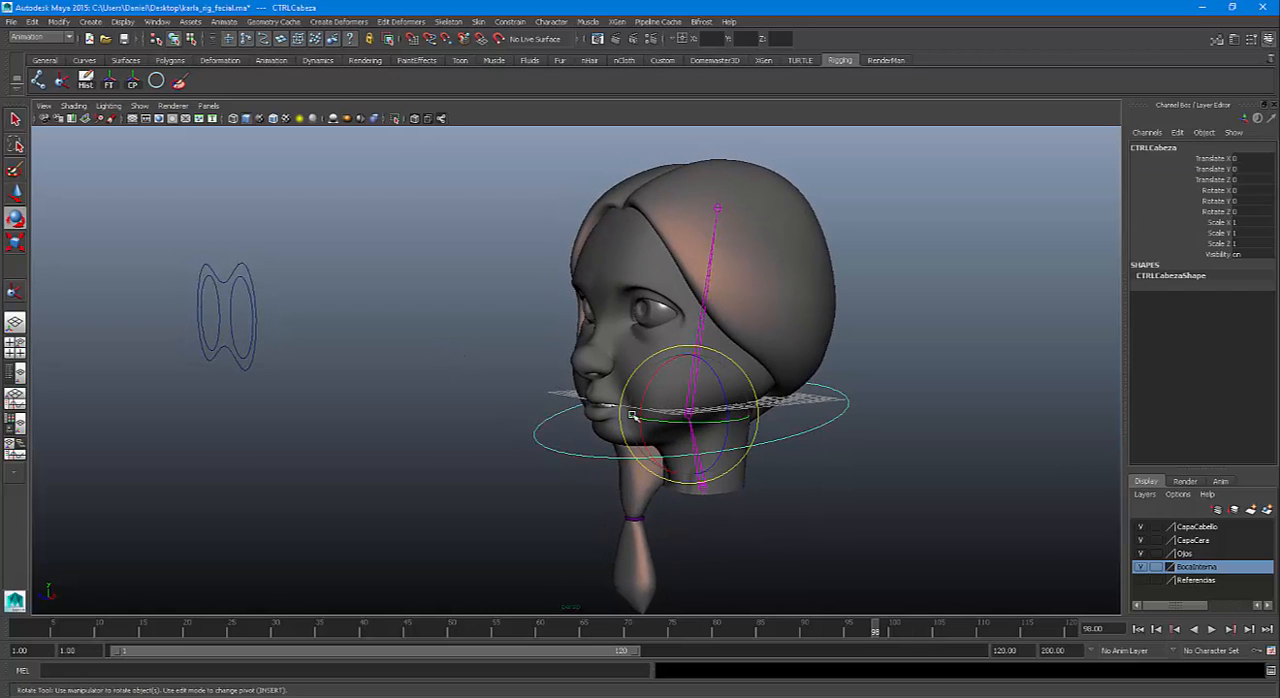
{"action": "mouse_move", "coordinate": [657, 372]}
{"action": "left_mouse_down"}
{"action": "mouse_move", "coordinate": [644, 470]}
{"action": "mouse_move", "coordinate": [645, 375]}
{"action": "mouse_move", "coordinate": [641, 438]}
{"action": "left_mouse_up"}
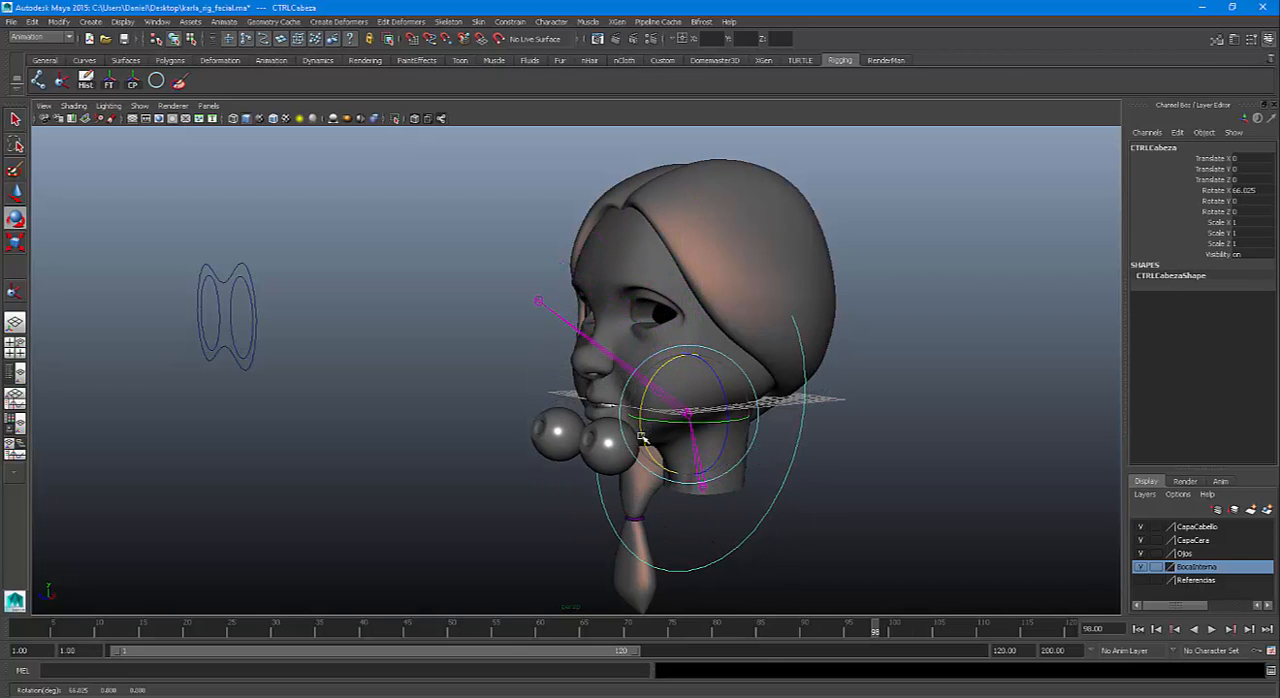
{"action": "key", "text": "ctrl+z"}
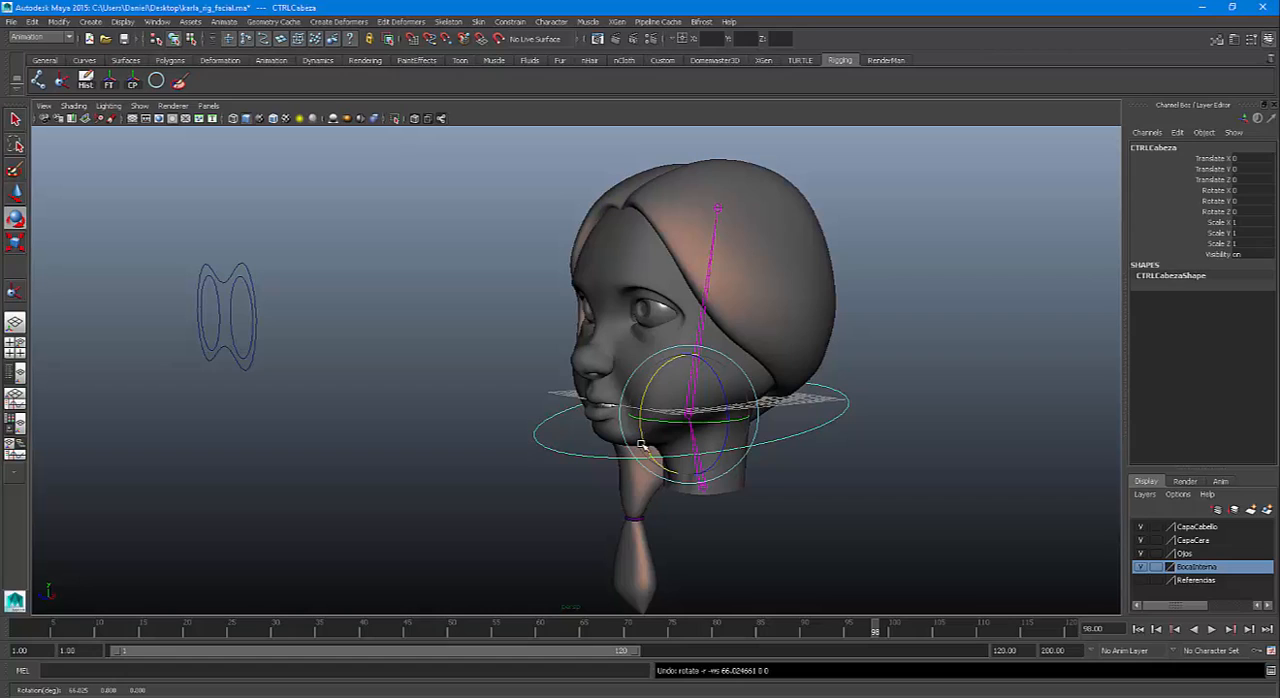
{"action": "left_click_drag", "start_coordinate": [664, 425], "coordinate": [672, 421]}
{"action": "key", "text": "ctrl+z"}
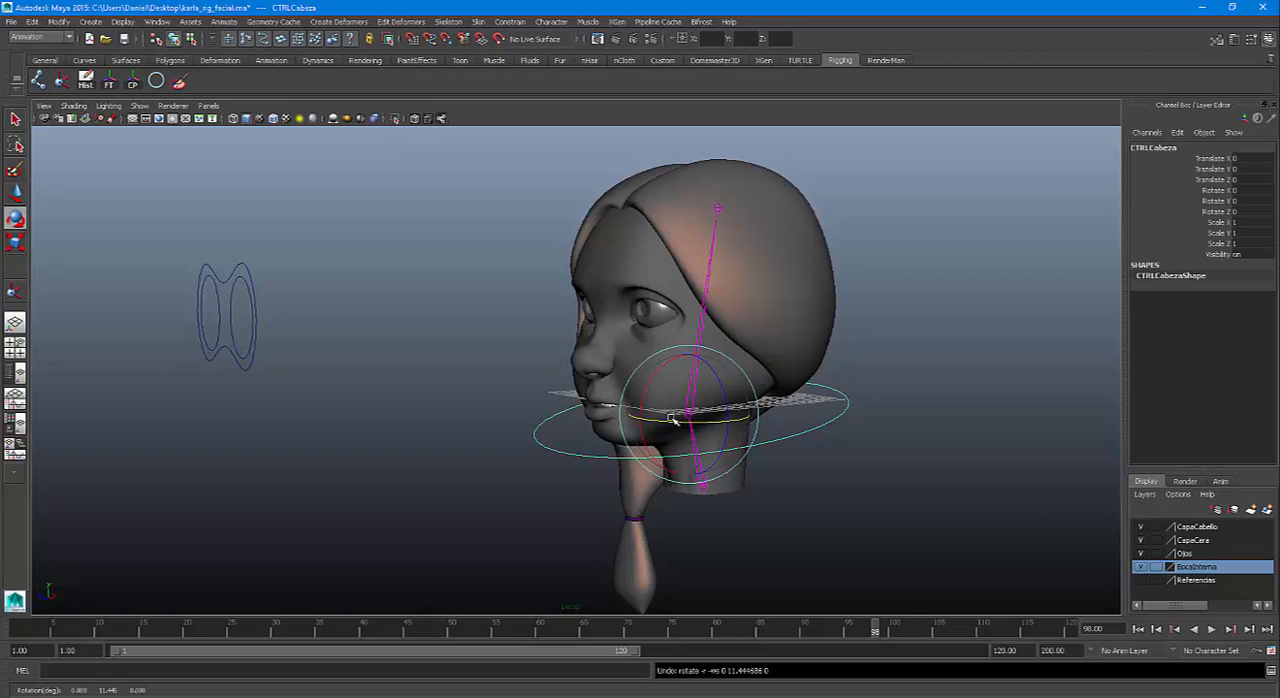
{"action": "left_click", "coordinate": [248, 272]}
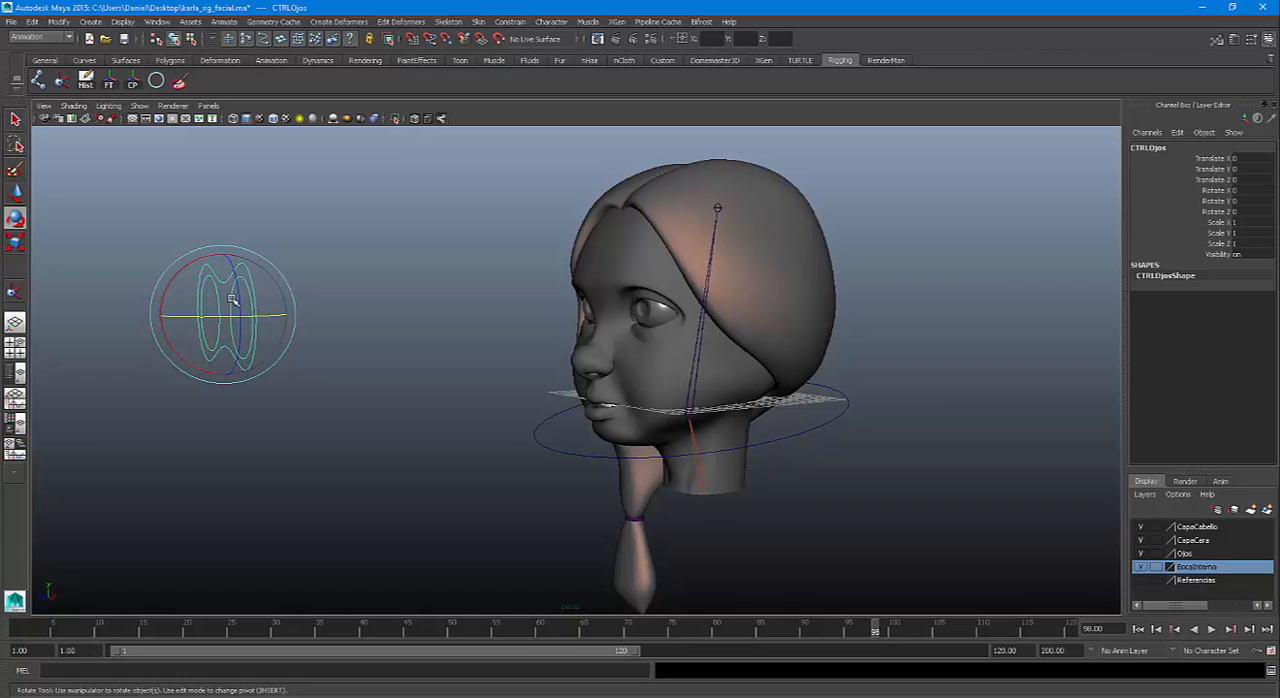
{"action": "key", "text": "q"}
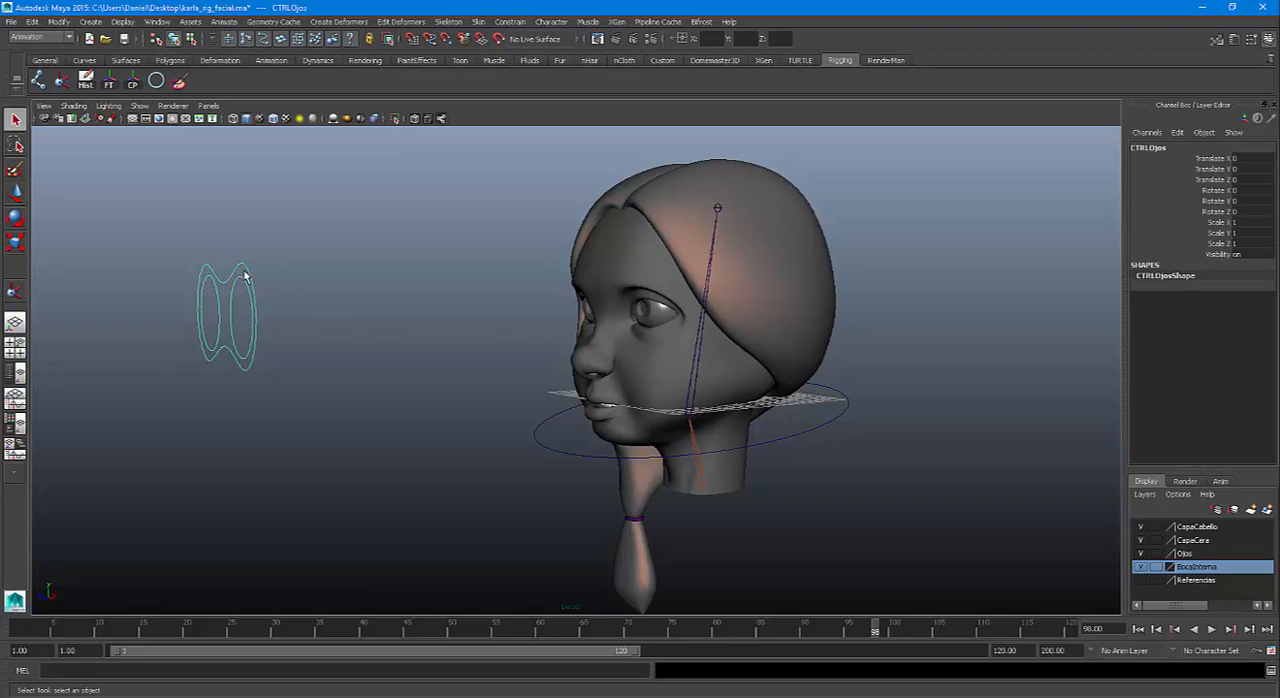
{"action": "left_click", "coordinate": [701, 333]}
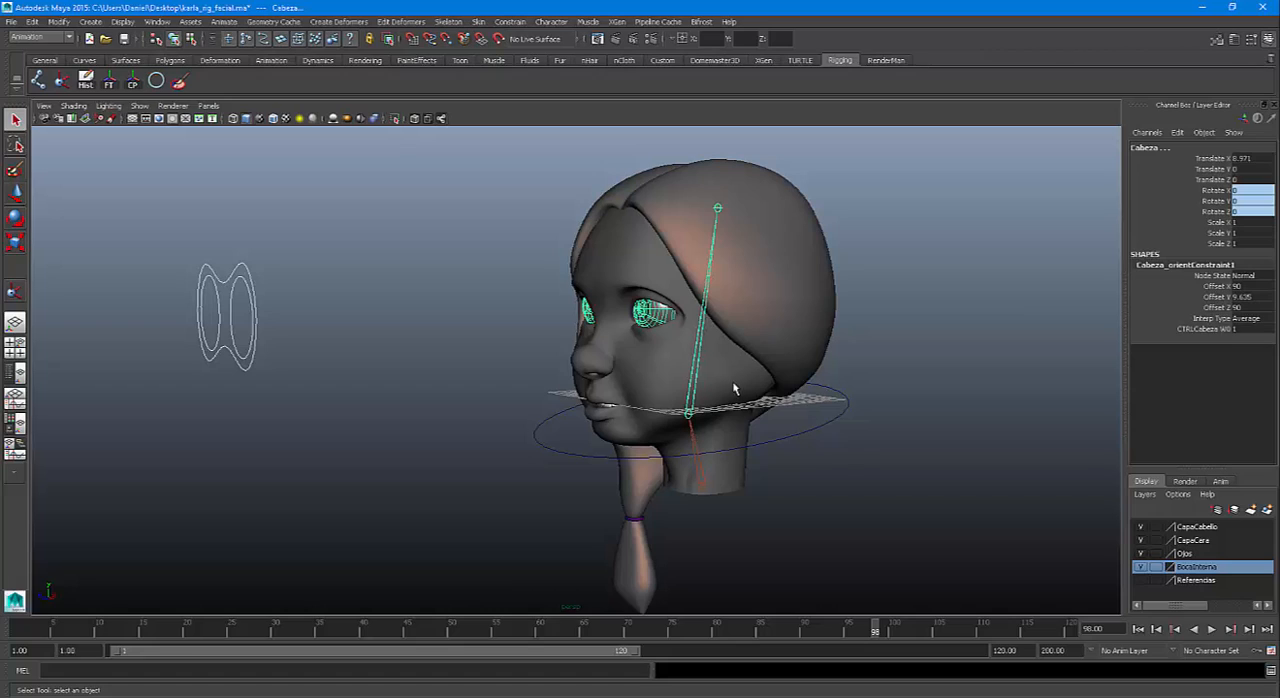
{"action": "left_click", "coordinate": [805, 435]}
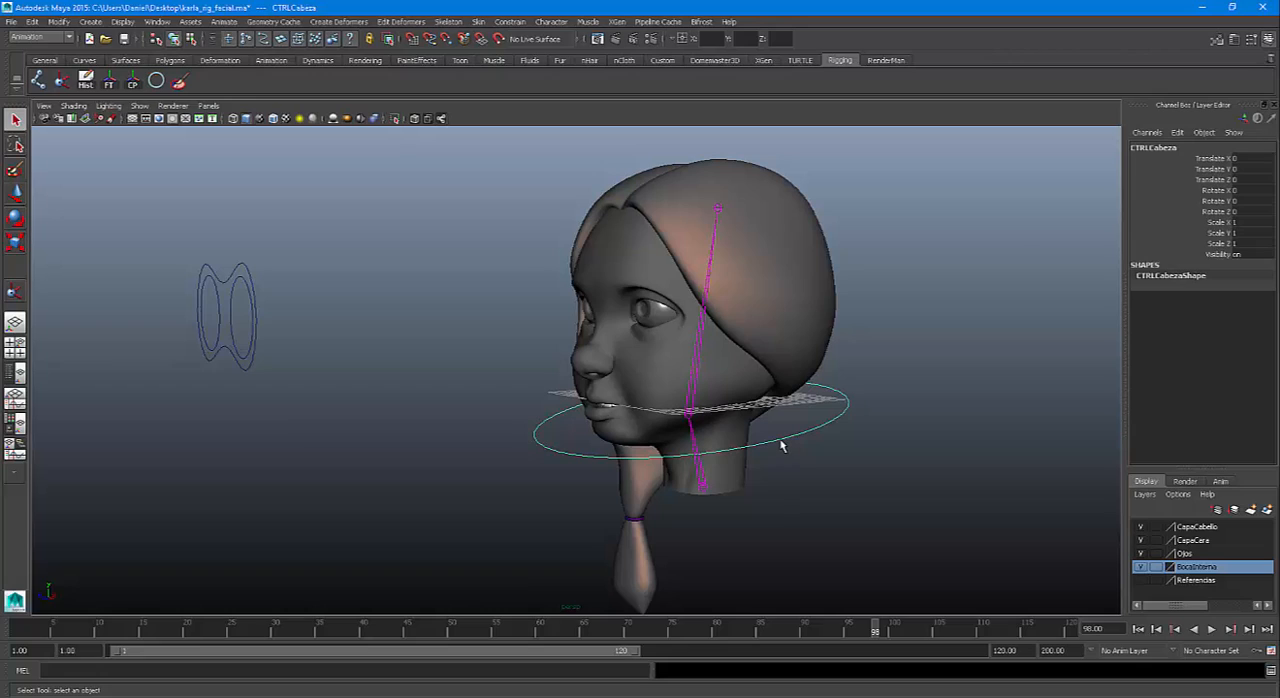
{"action": "left_click", "coordinate": [304, 283]}
{"action": "left_click", "coordinate": [248, 275]}
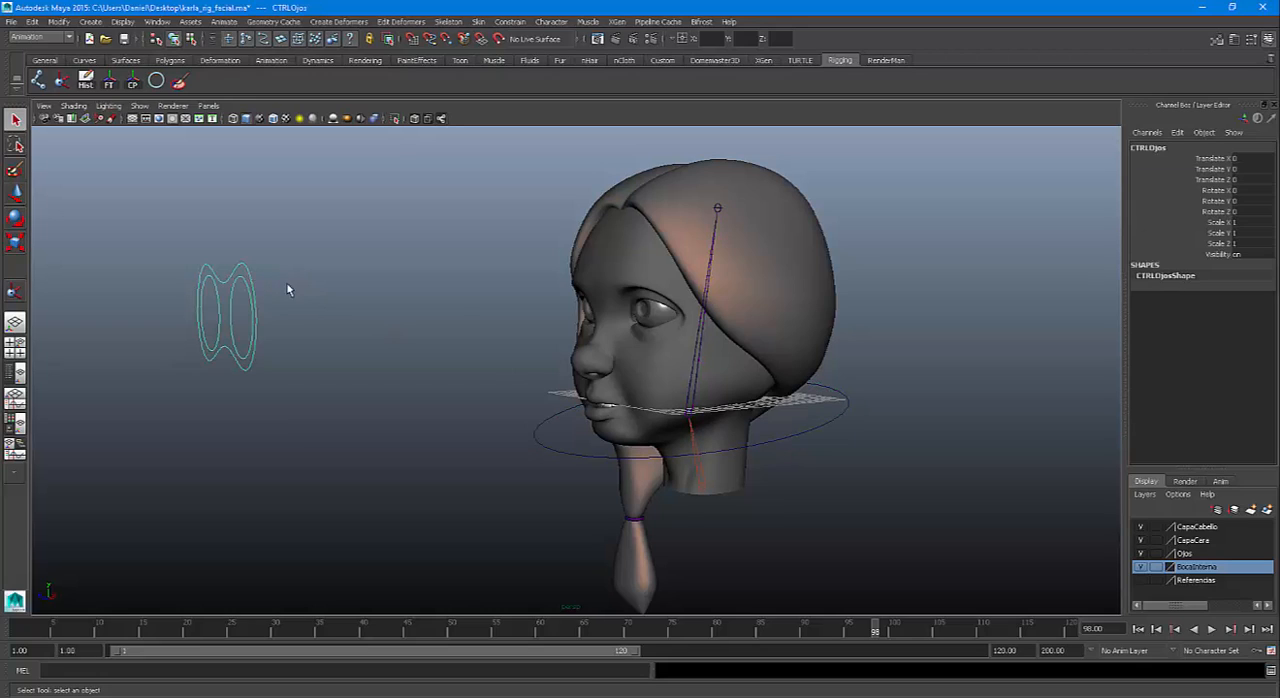
{"action": "left_click", "coordinate": [703, 325]}
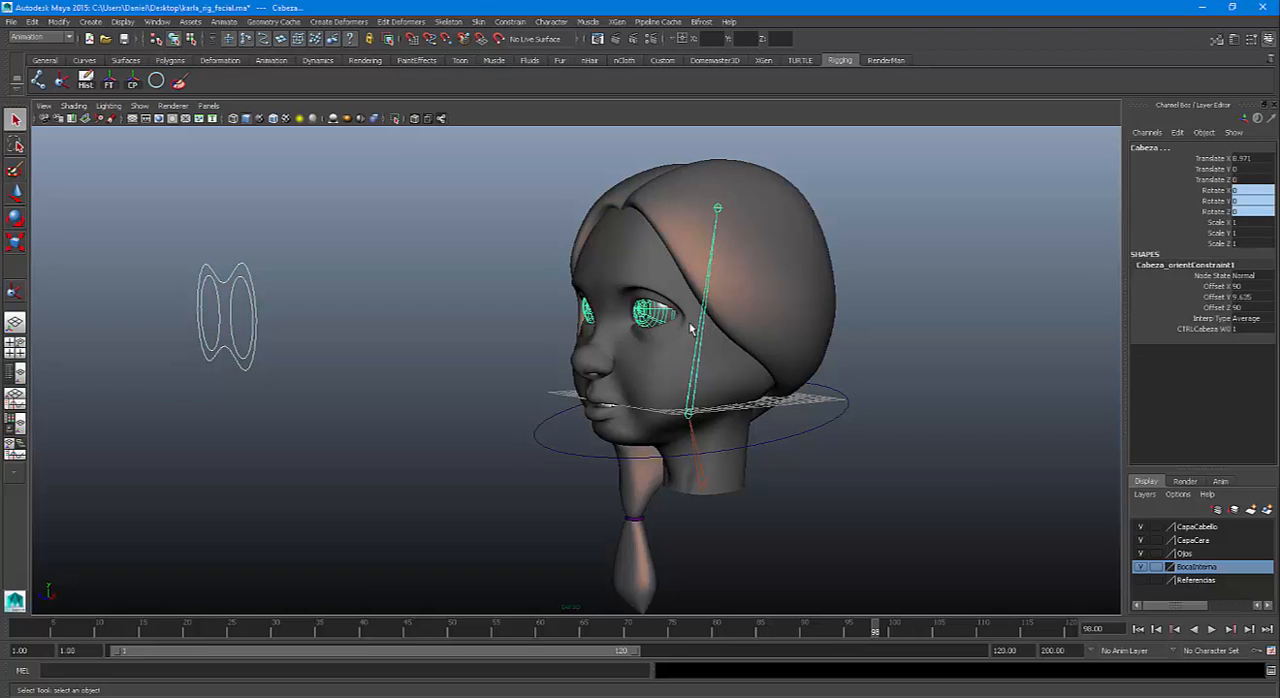
{"action": "left_click", "coordinate": [402, 355]}
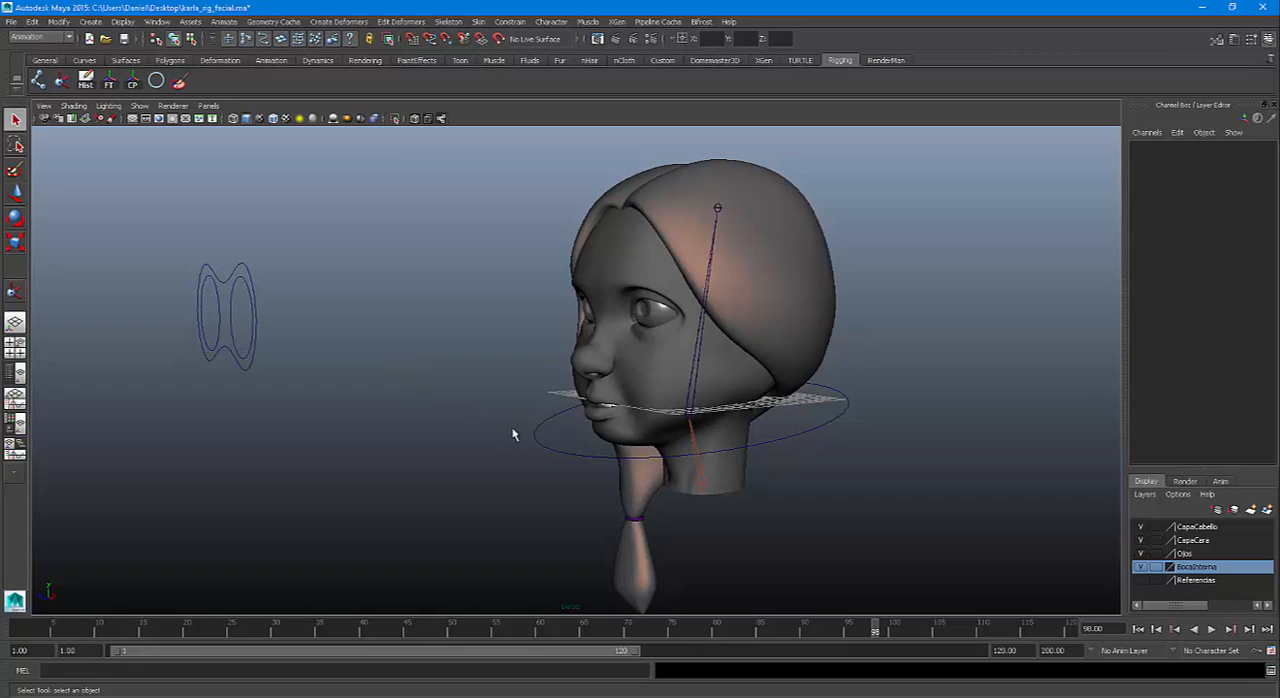
Parent-constrain CTRLOjos to the Cabeza joint using reset constraint options, and clear the selection
{"action": "left_click", "coordinate": [699, 349]}
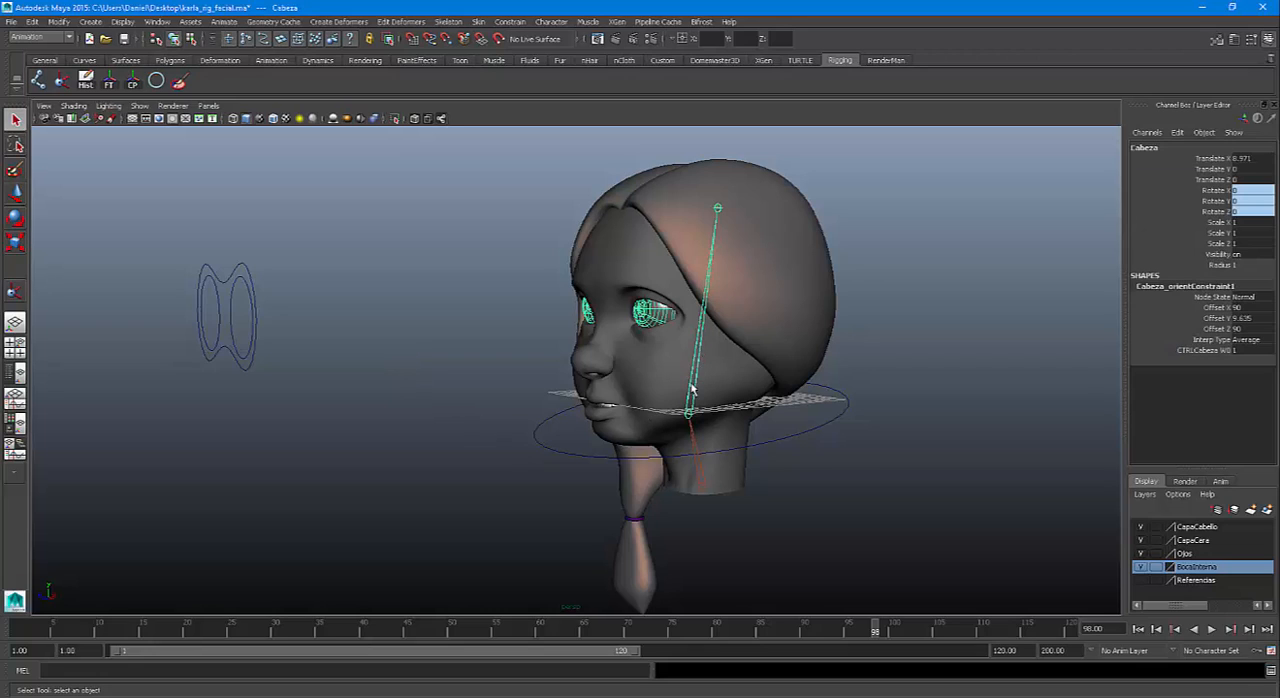
{"action": "left_click", "coordinate": [242, 269]}
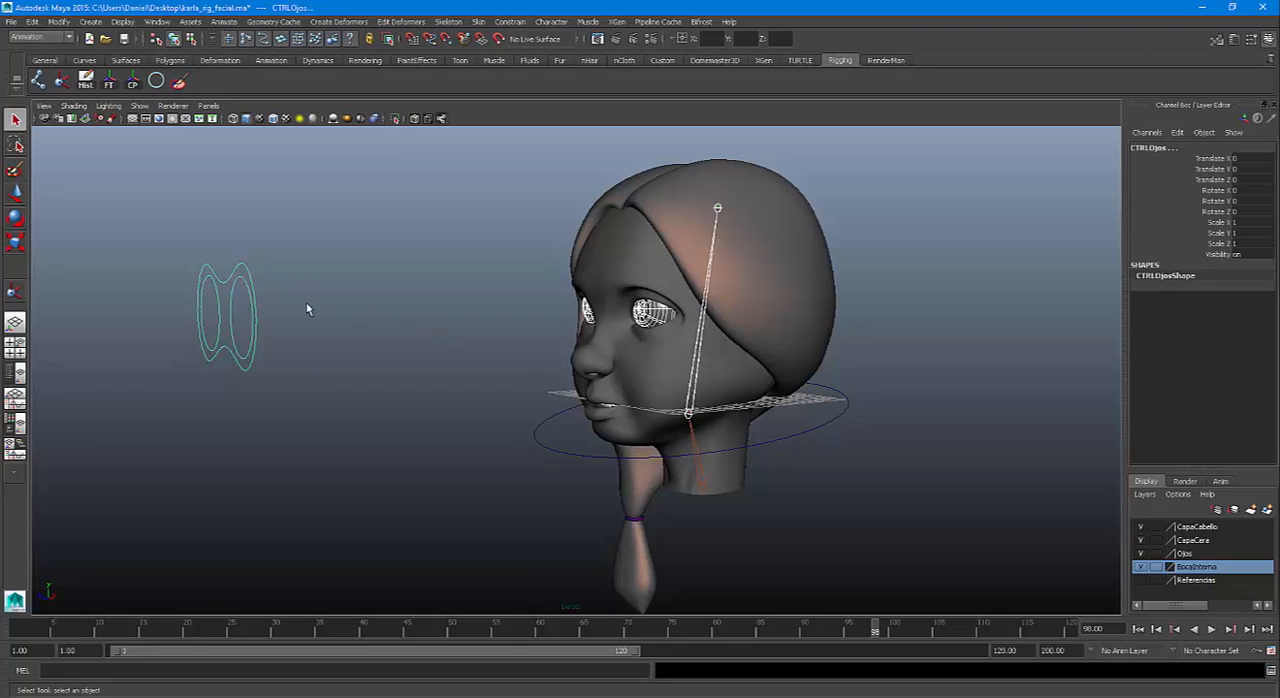
{"action": "left_click", "coordinate": [514, 22]}
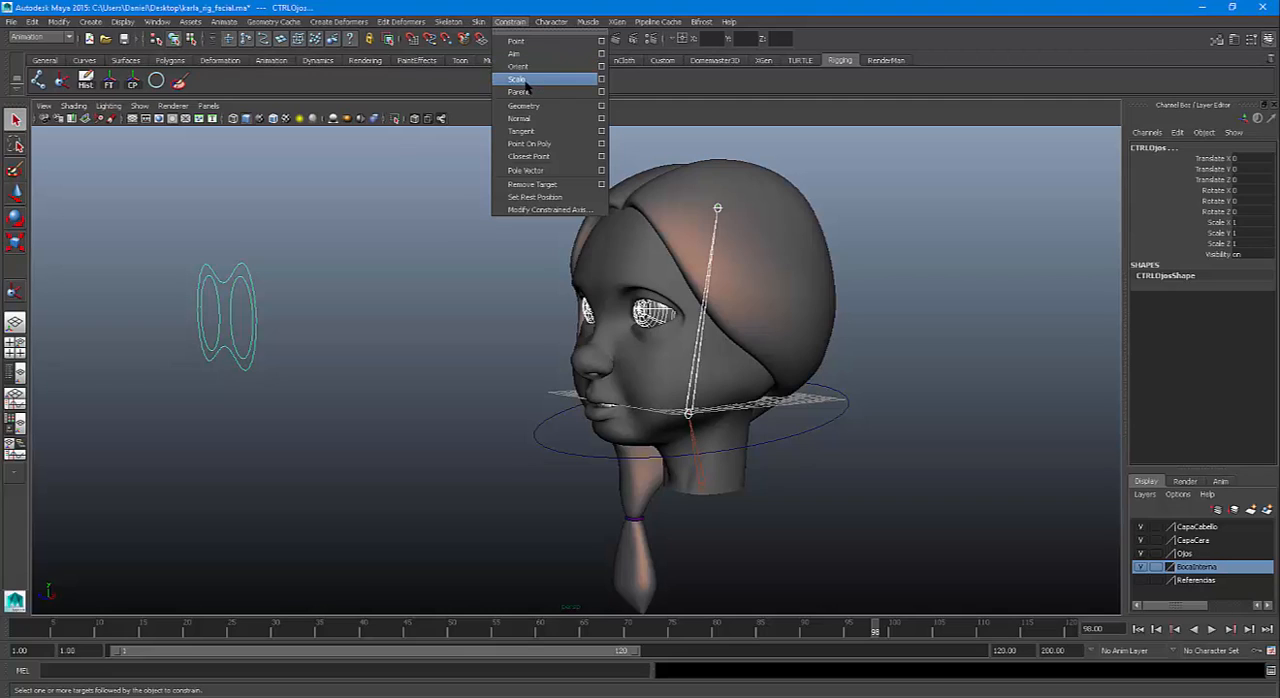
{"action": "left_click", "coordinate": [601, 92]}
{"action": "left_click", "coordinate": [849, 65]}
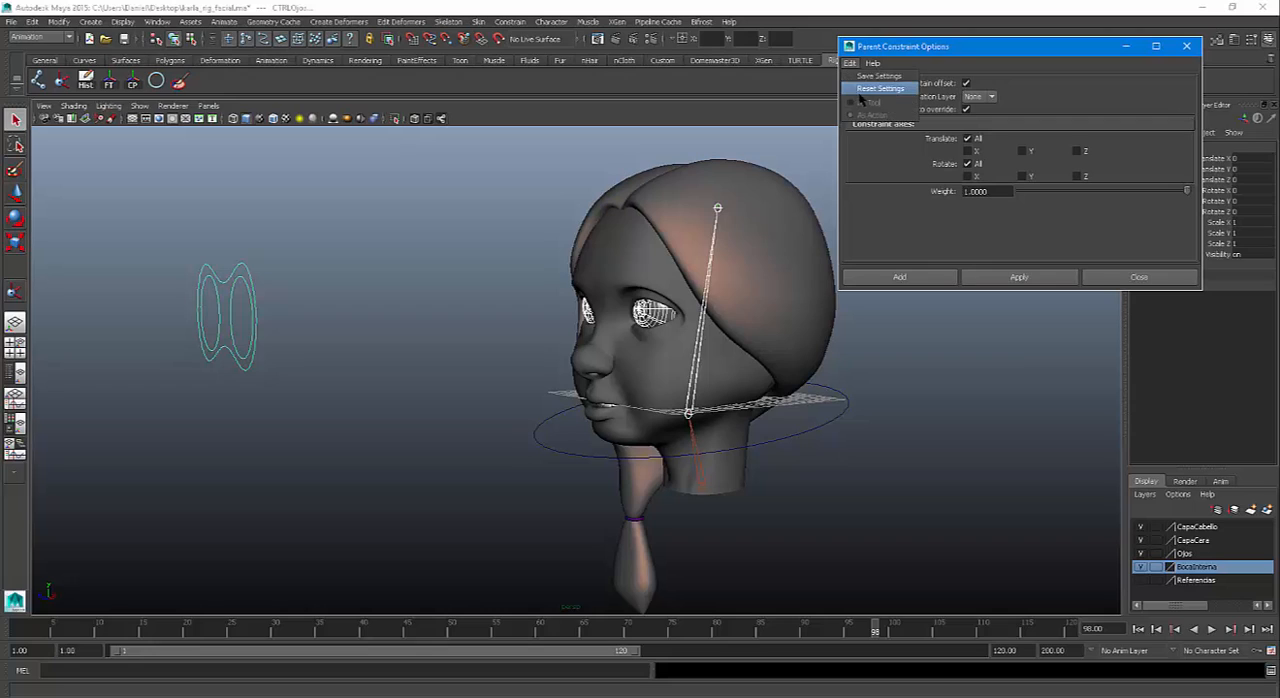
{"action": "left_click", "coordinate": [862, 91]}
{"action": "left_click", "coordinate": [916, 280]}
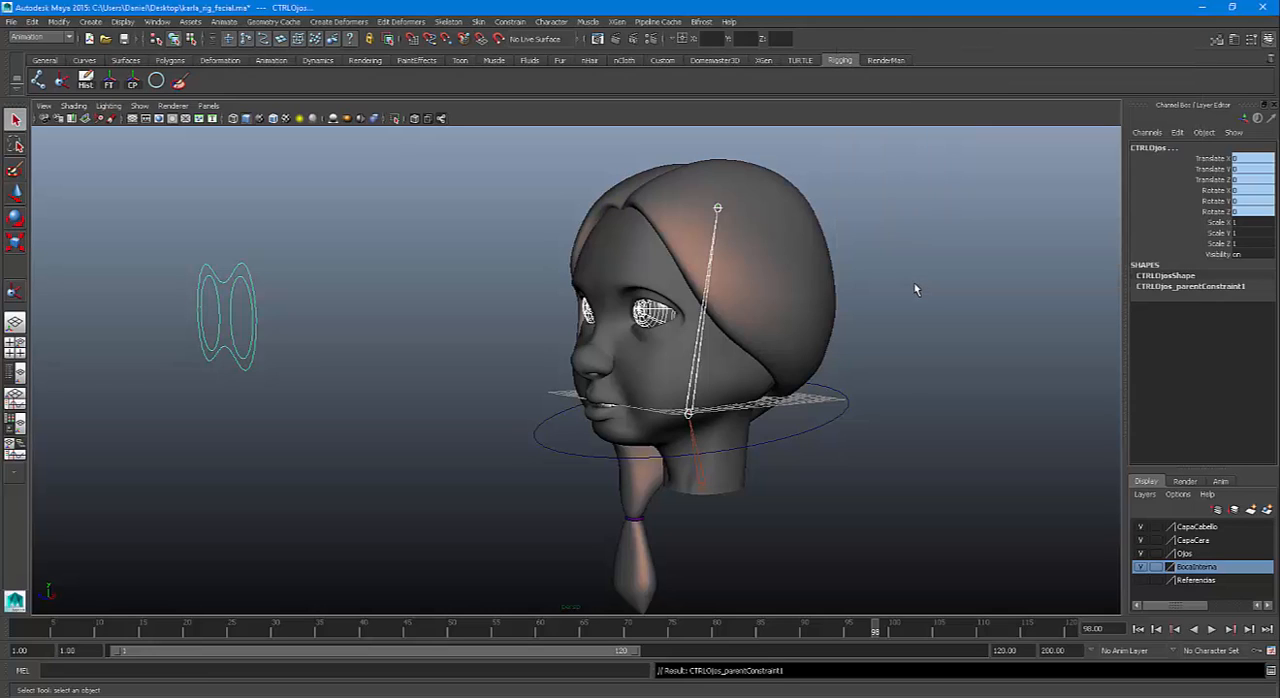
{"action": "left_click", "coordinate": [911, 297]}
Test the eye control's following by rotating CTRLCabeza about X and moving it along X, undoing each change
{"action": "left_click", "coordinate": [837, 421]}
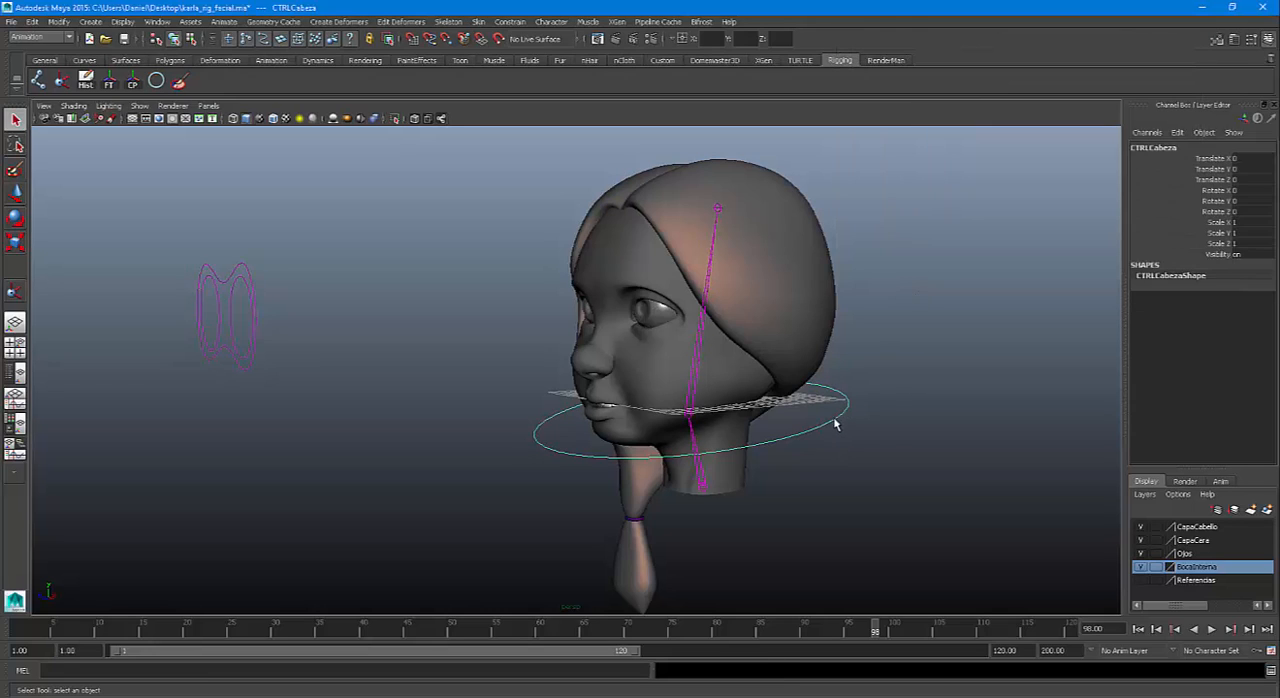
{"action": "key", "text": "e"}
{"action": "mouse_move", "coordinate": [645, 395]}
{"action": "left_mouse_down"}
{"action": "mouse_move", "coordinate": [652, 373]}
{"action": "mouse_move", "coordinate": [650, 390]}
{"action": "left_mouse_up"}
{"action": "key", "text": "ctrl+z"}
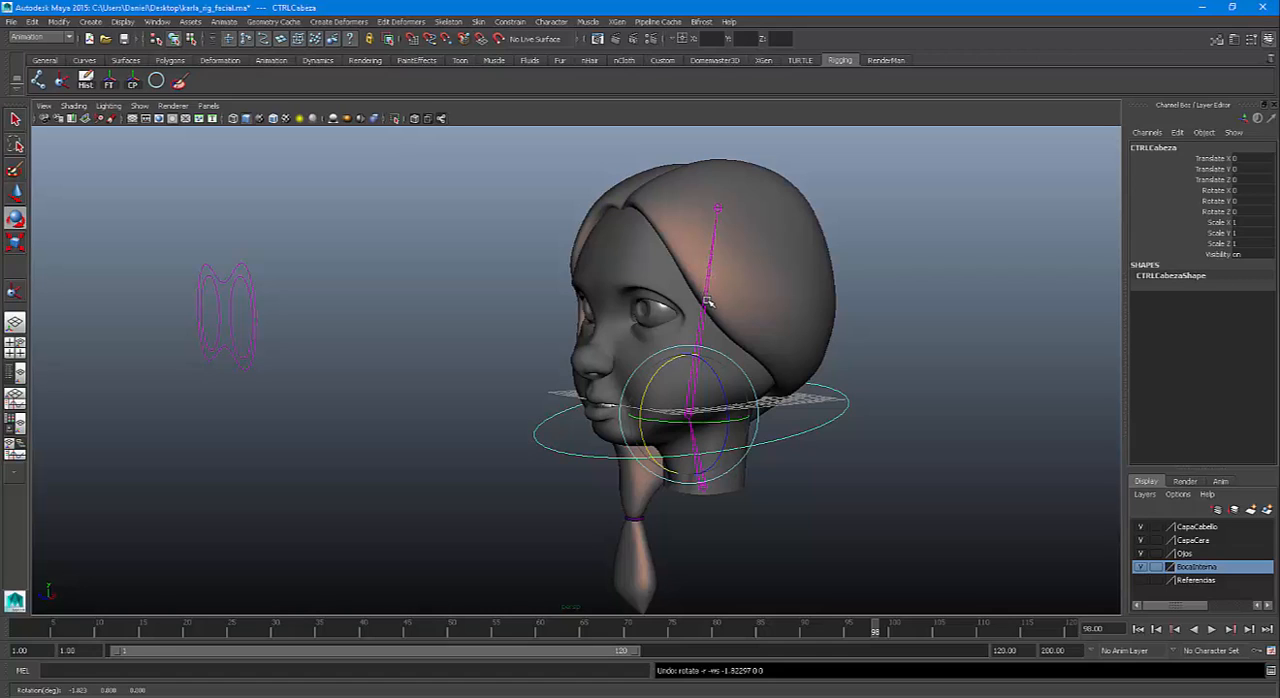
{"action": "key", "text": "w"}
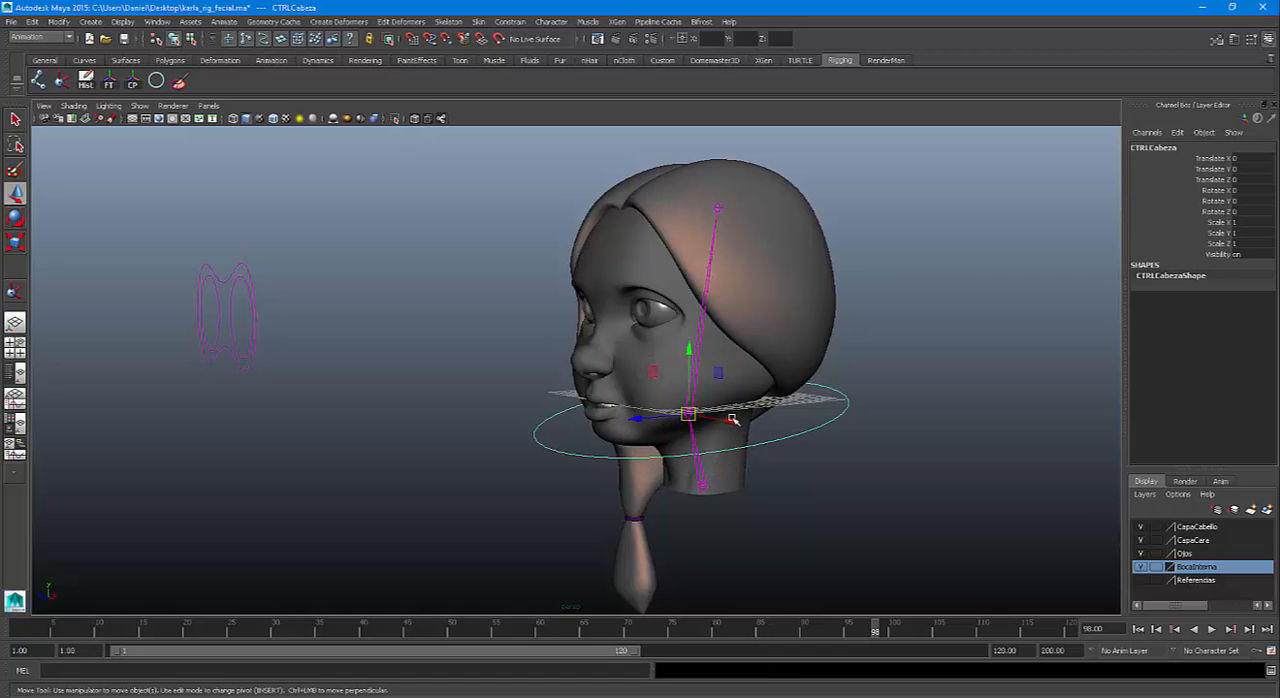
{"action": "left_click_drag", "start_coordinate": [731, 424], "coordinate": [600, 438]}
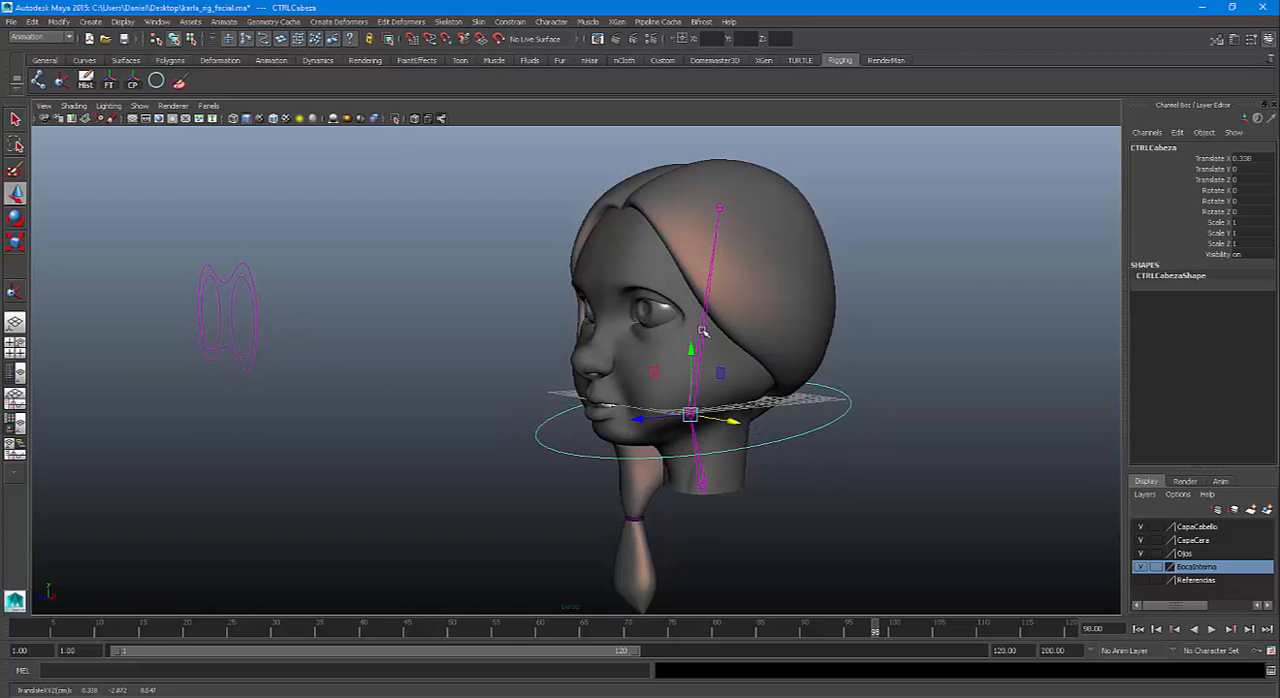
{"action": "key", "text": "ctrl+z"}
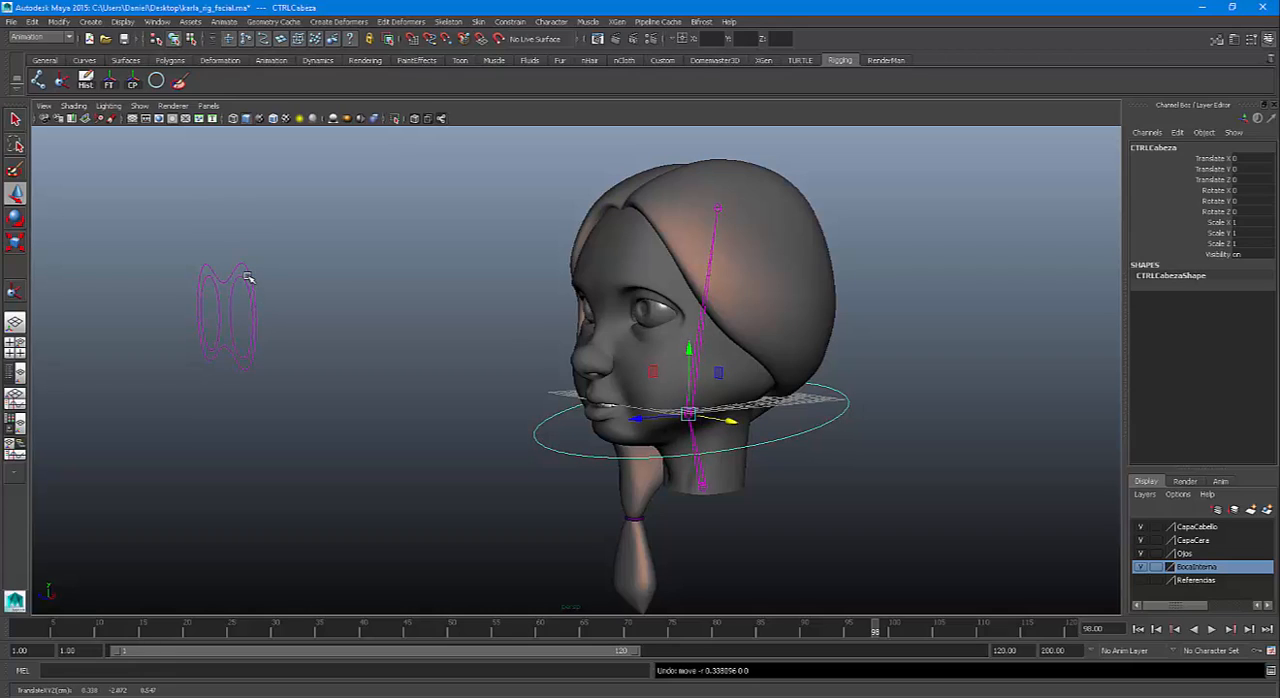
Open the Outliner with CTRLOjos selected and move its window clear of the eye control
{"action": "left_click", "coordinate": [254, 274]}
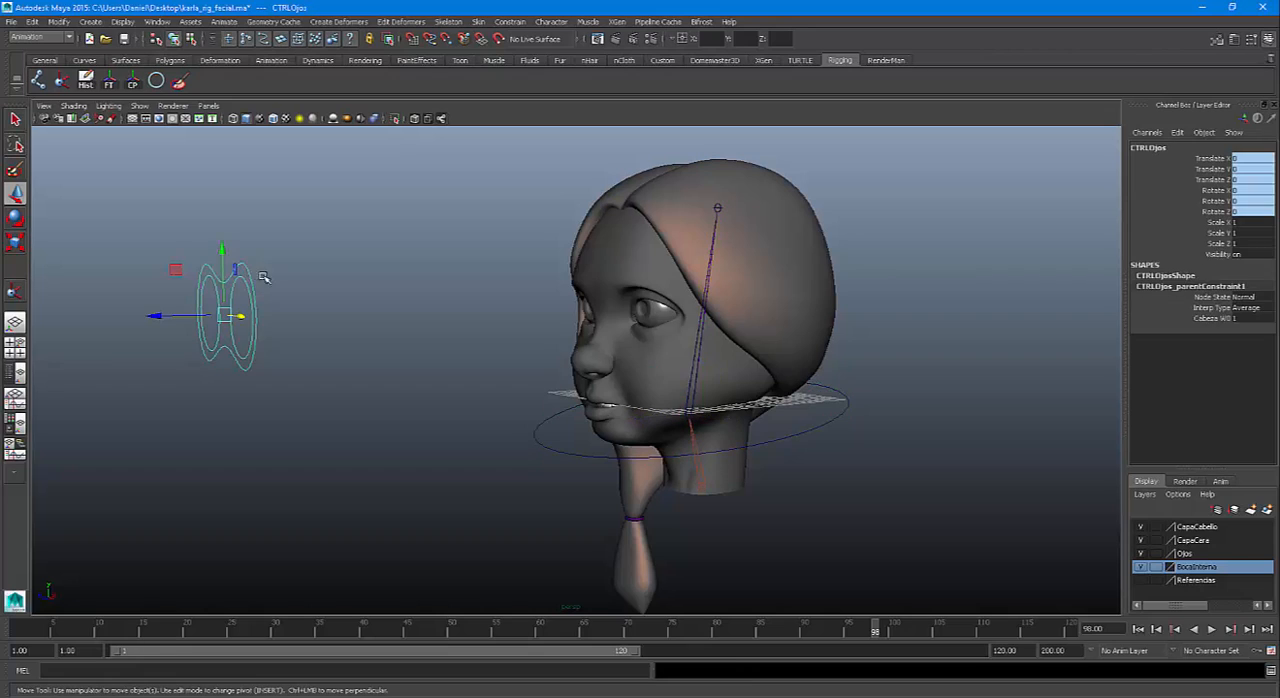
{"action": "left_click", "coordinate": [157, 22]}
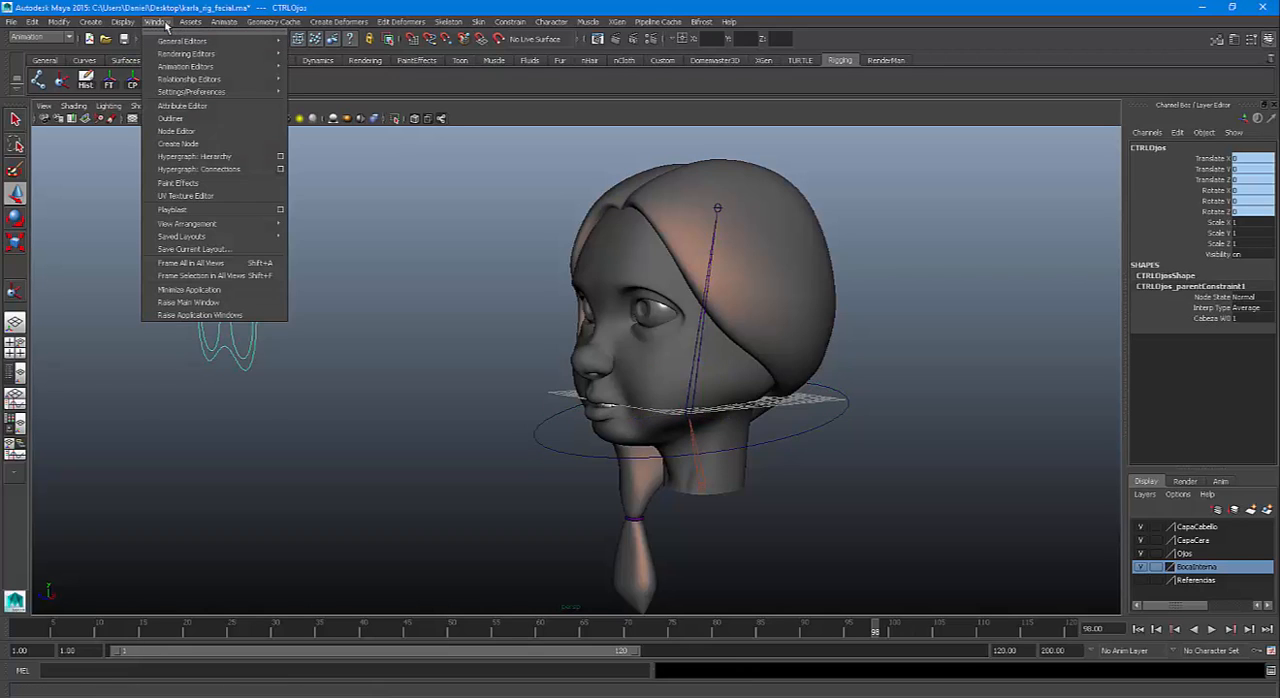
{"action": "left_click", "coordinate": [170, 118]}
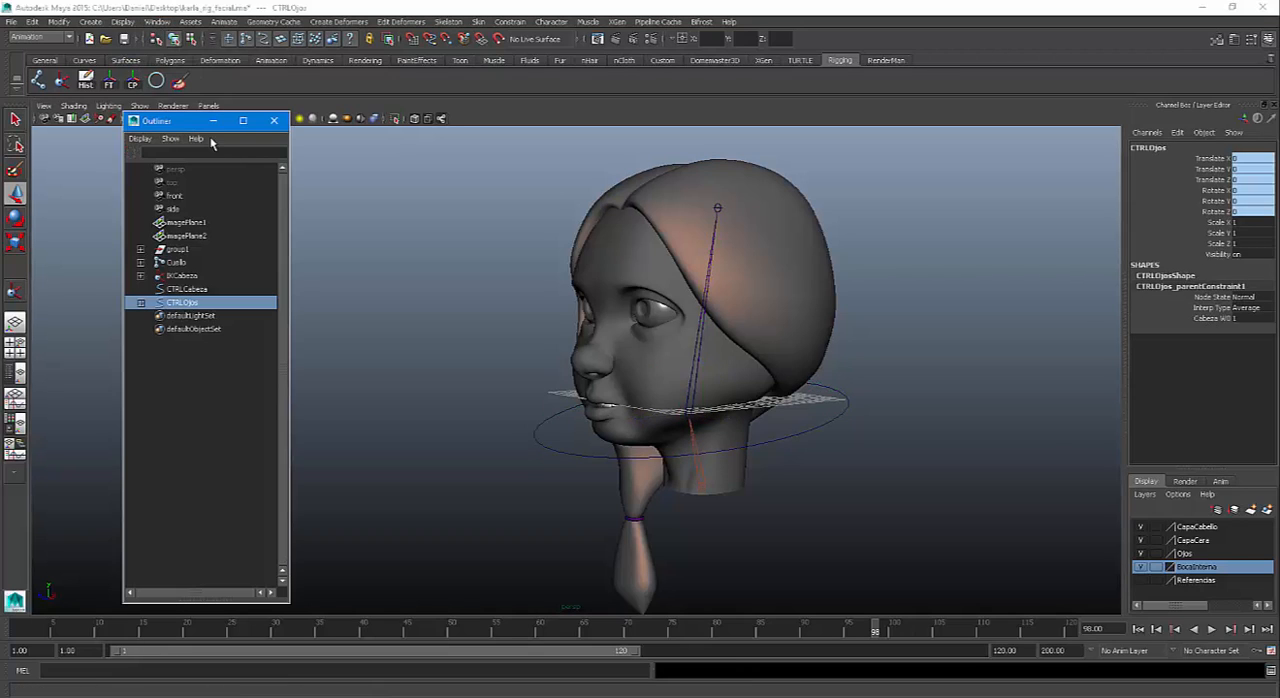
{"action": "left_click_drag", "start_coordinate": [175, 121], "coordinate": [328, 63]}
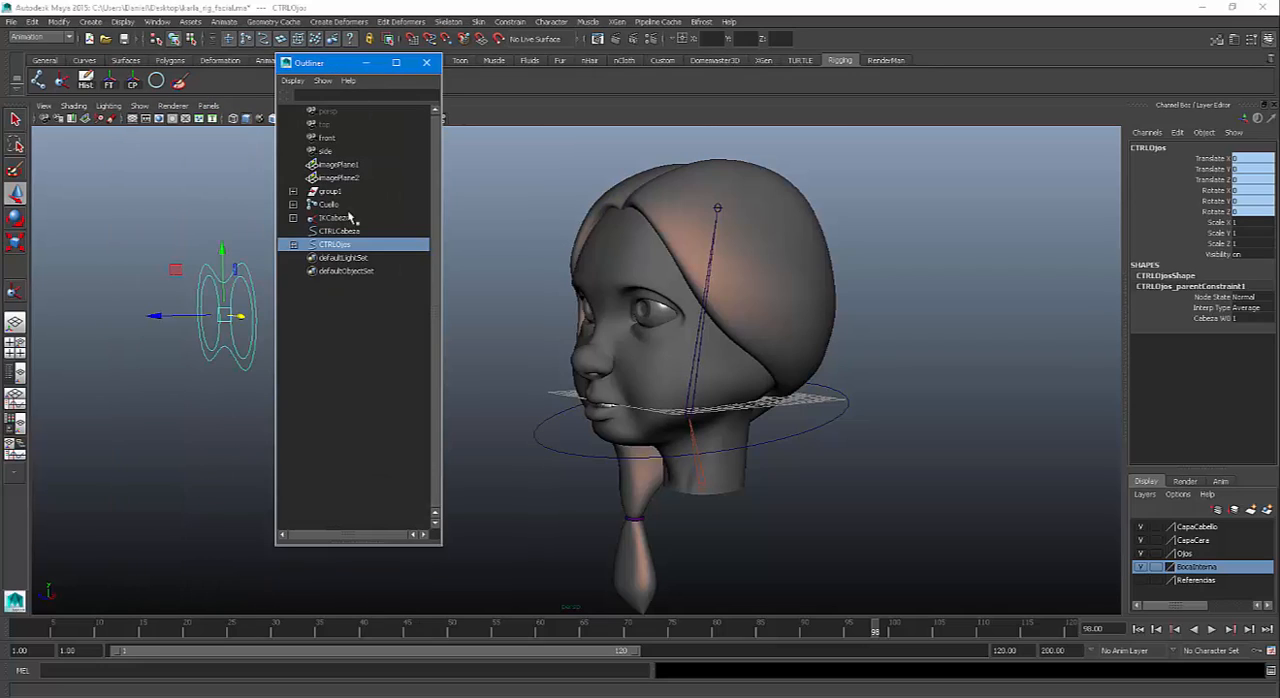
Expand IKCabeza and CTRLOjos in the Outliner and inspect the point constraint and the parent constraint nested under them
{"action": "left_click", "coordinate": [293, 218]}
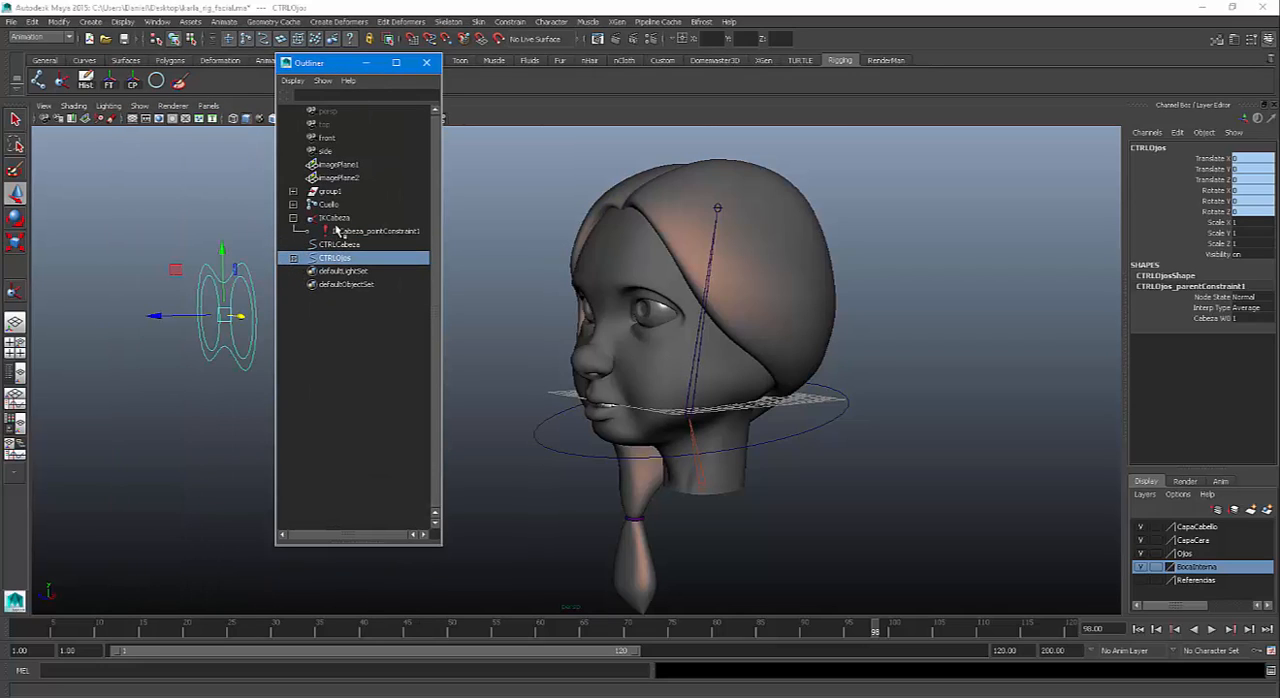
{"action": "left_click", "coordinate": [366, 233]}
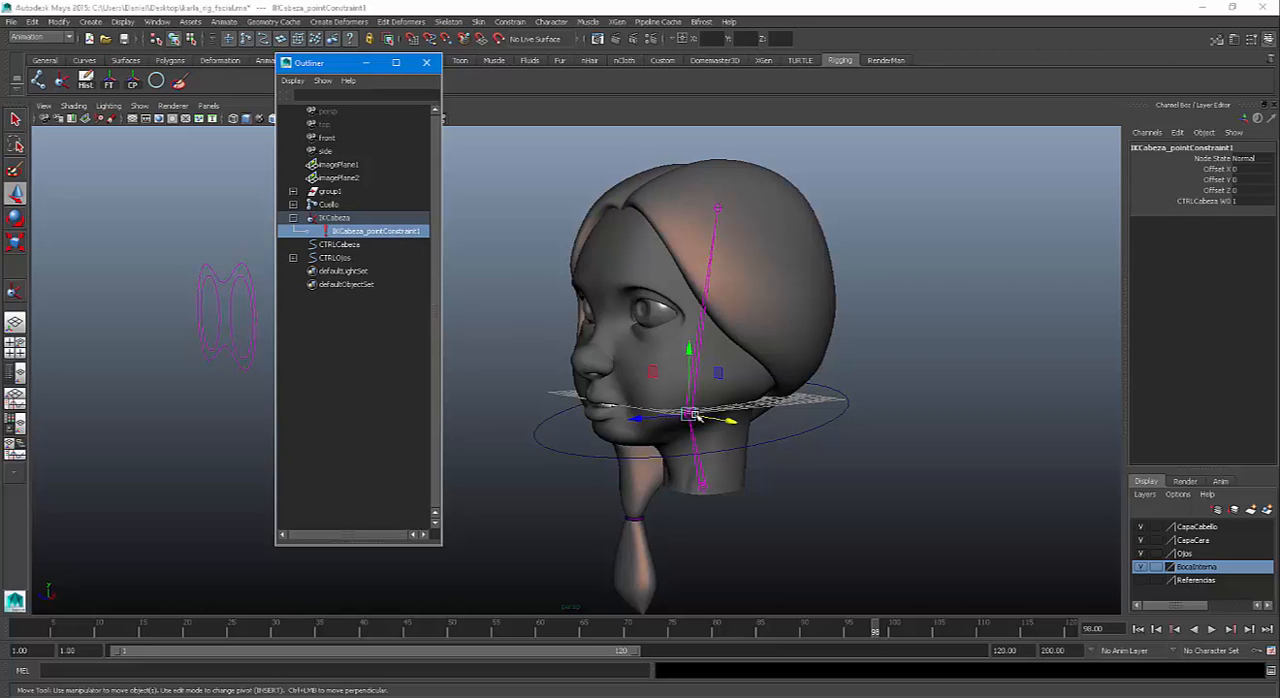
{"action": "left_click", "coordinate": [293, 258]}
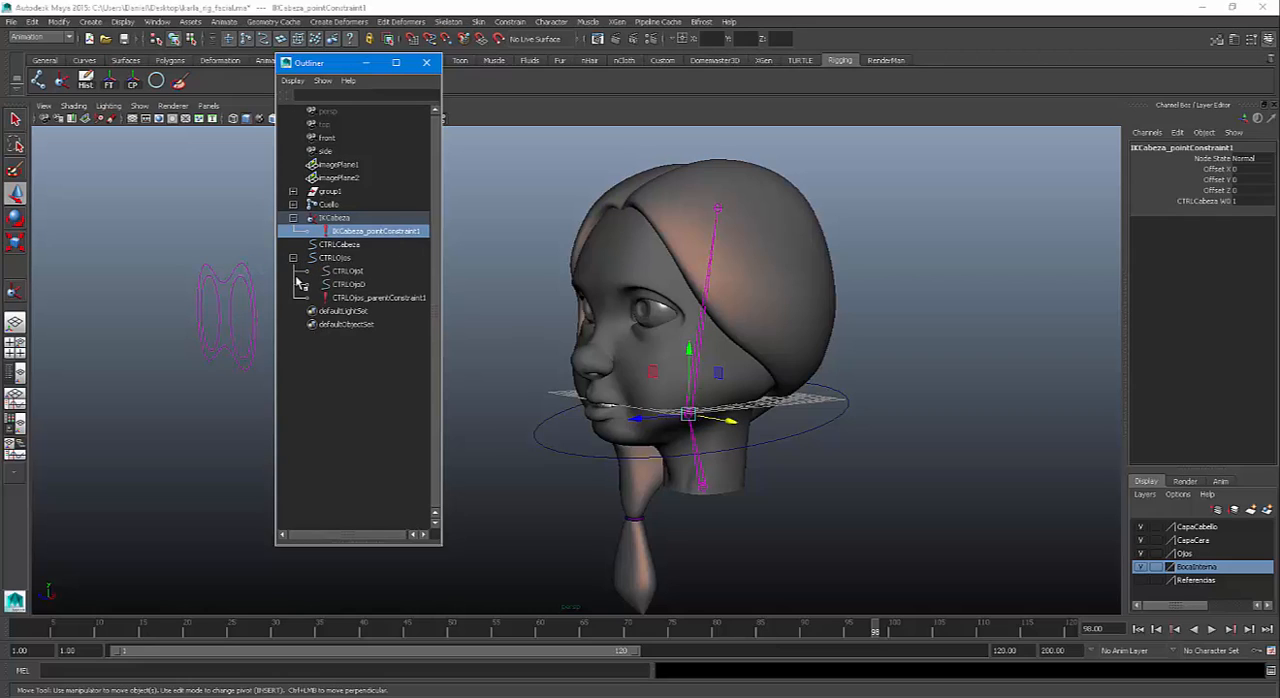
{"action": "left_click", "coordinate": [406, 298]}
{"action": "left_click", "coordinate": [401, 234]}
{"action": "left_click", "coordinate": [398, 299]}
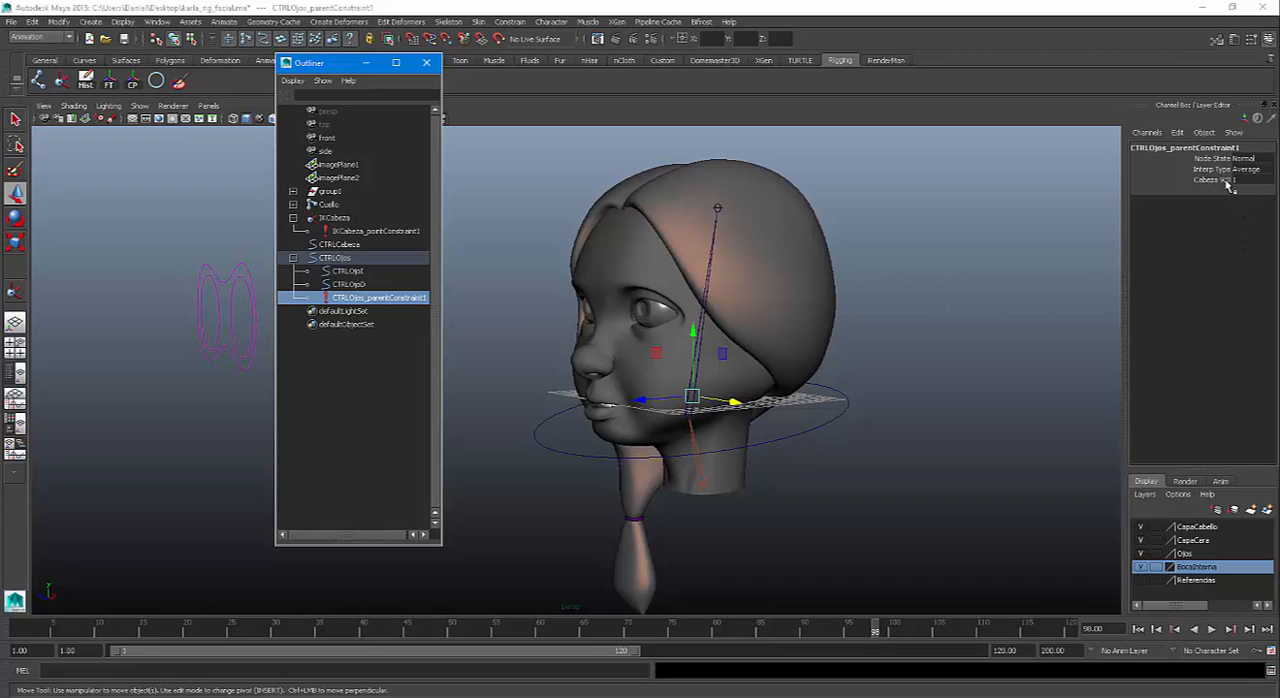
Test rotating CTRLCabeza about X by about -19 degrees with the eye constraint active, and undo the rotation
{"action": "left_click", "coordinate": [829, 411]}
{"action": "left_click", "coordinate": [835, 427]}
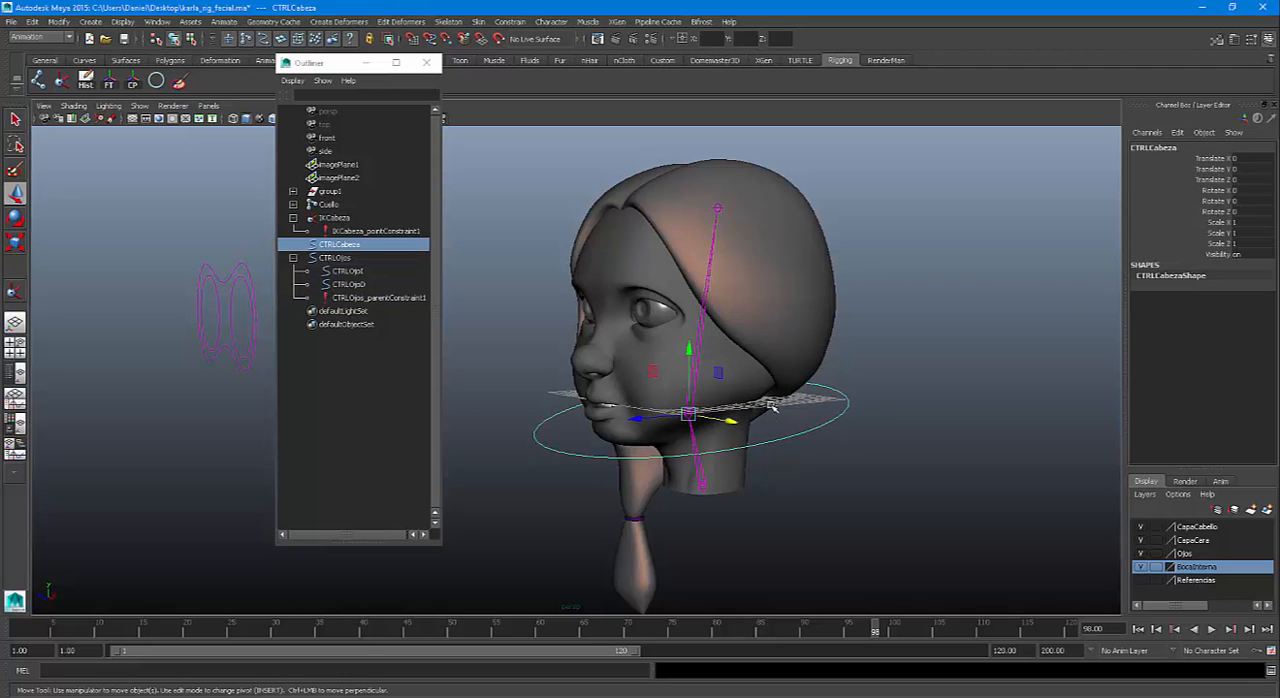
{"action": "key", "text": "e"}
{"action": "mouse_move", "coordinate": [655, 378]}
{"action": "left_mouse_down"}
{"action": "mouse_move", "coordinate": [660, 352]}
{"action": "mouse_move", "coordinate": [662, 365]}
{"action": "left_mouse_up"}
{"action": "key", "text": "ctrl+z"}
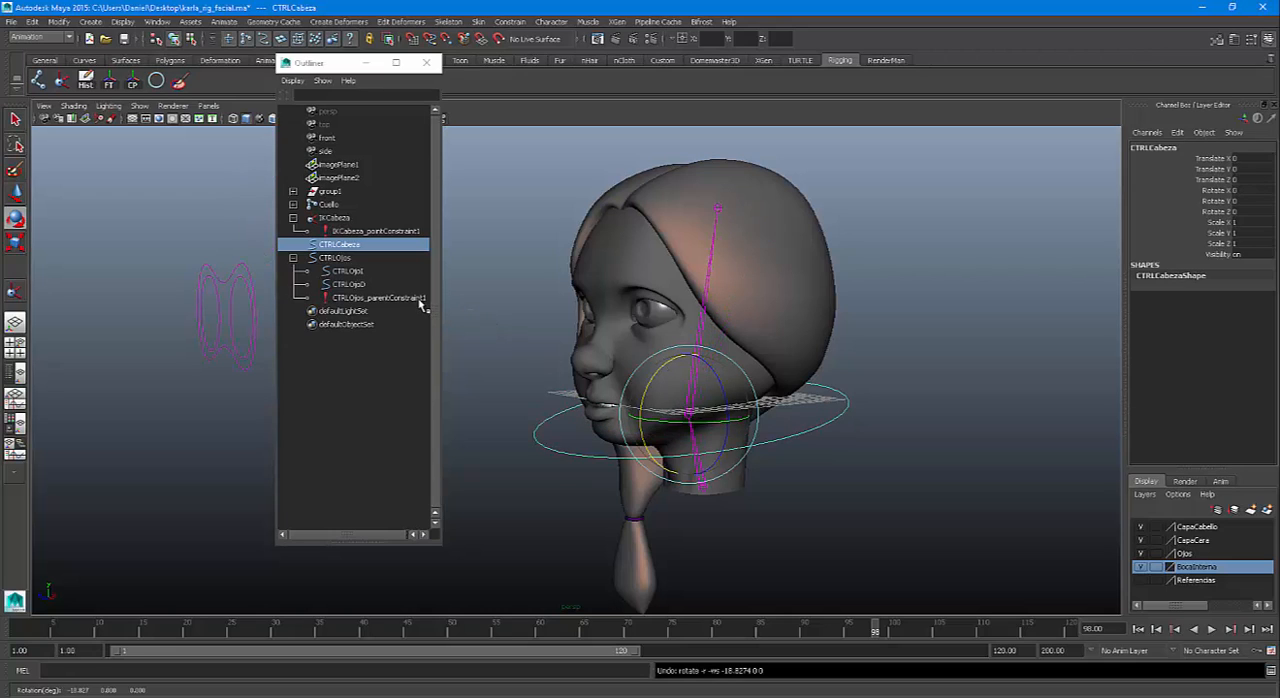
Set Cabeza W0 of CTRLOjos_parentConstraint1 to 0, test rotating CTRLCabeza about X by about -15 degrees, and undo the rotation
{"action": "left_click", "coordinate": [420, 298]}
{"action": "left_click", "coordinate": [1240, 186]}
{"action": "left_click", "coordinate": [1236, 180]}
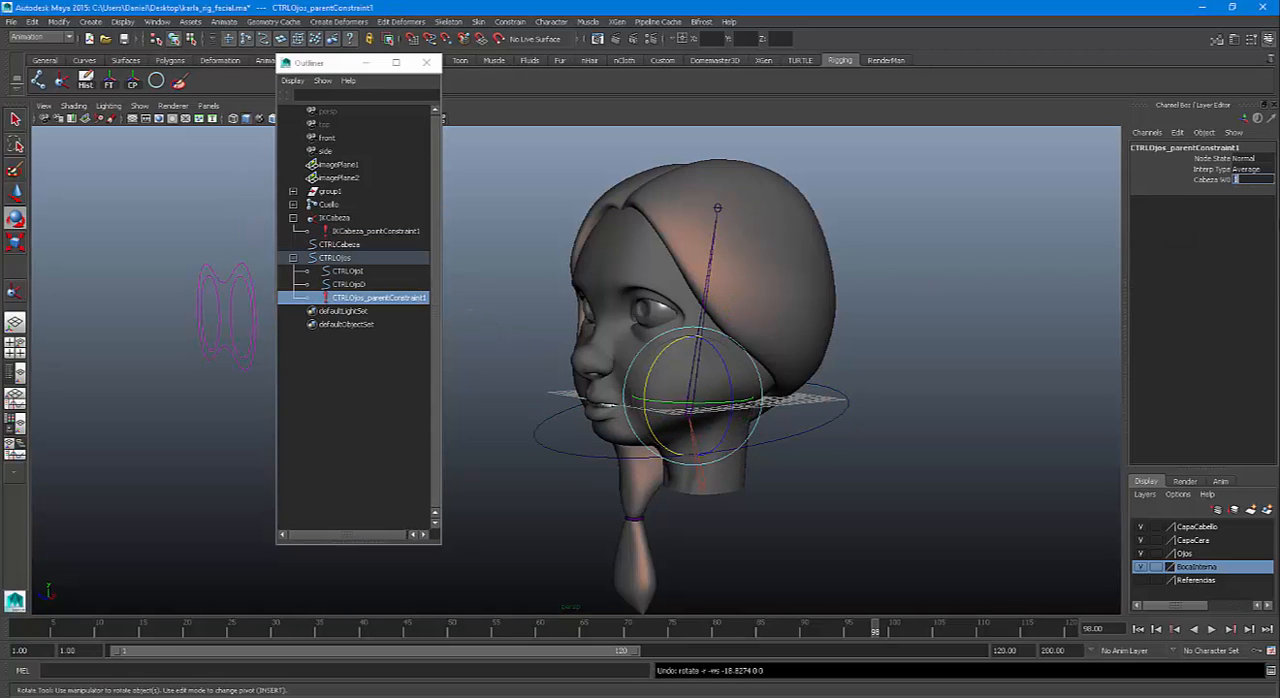
{"action": "key", "text": "Return"}
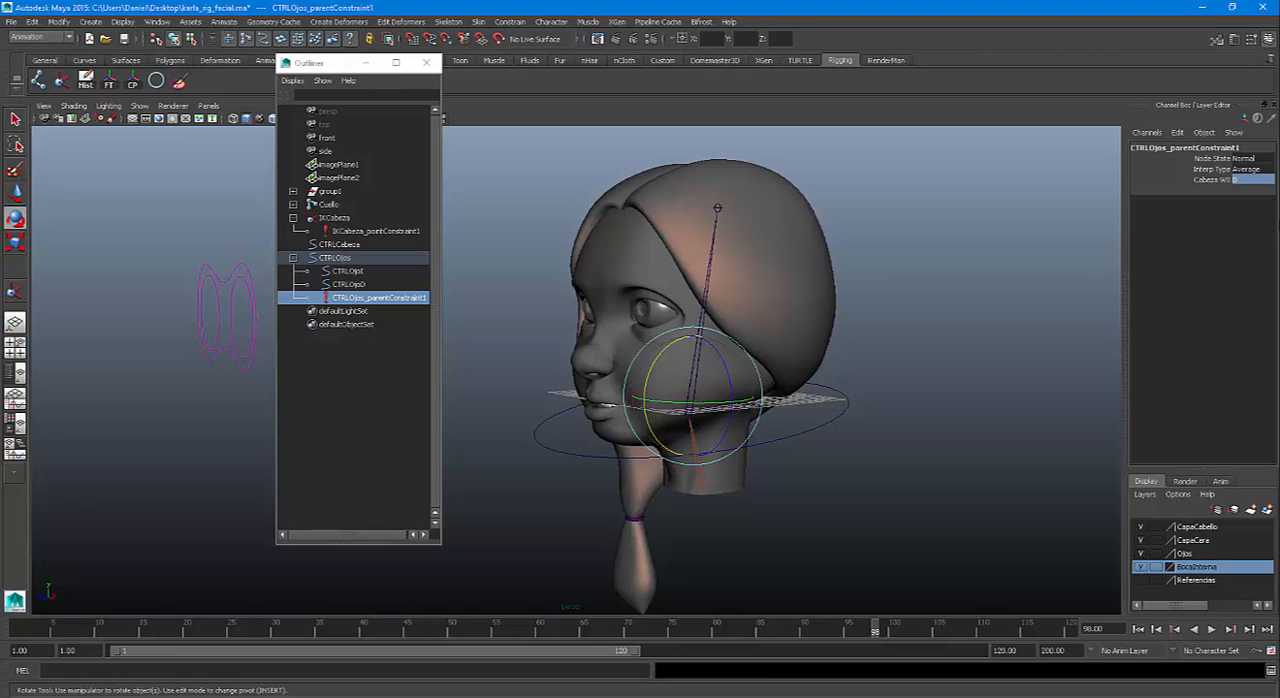
{"action": "left_click", "coordinate": [826, 404]}
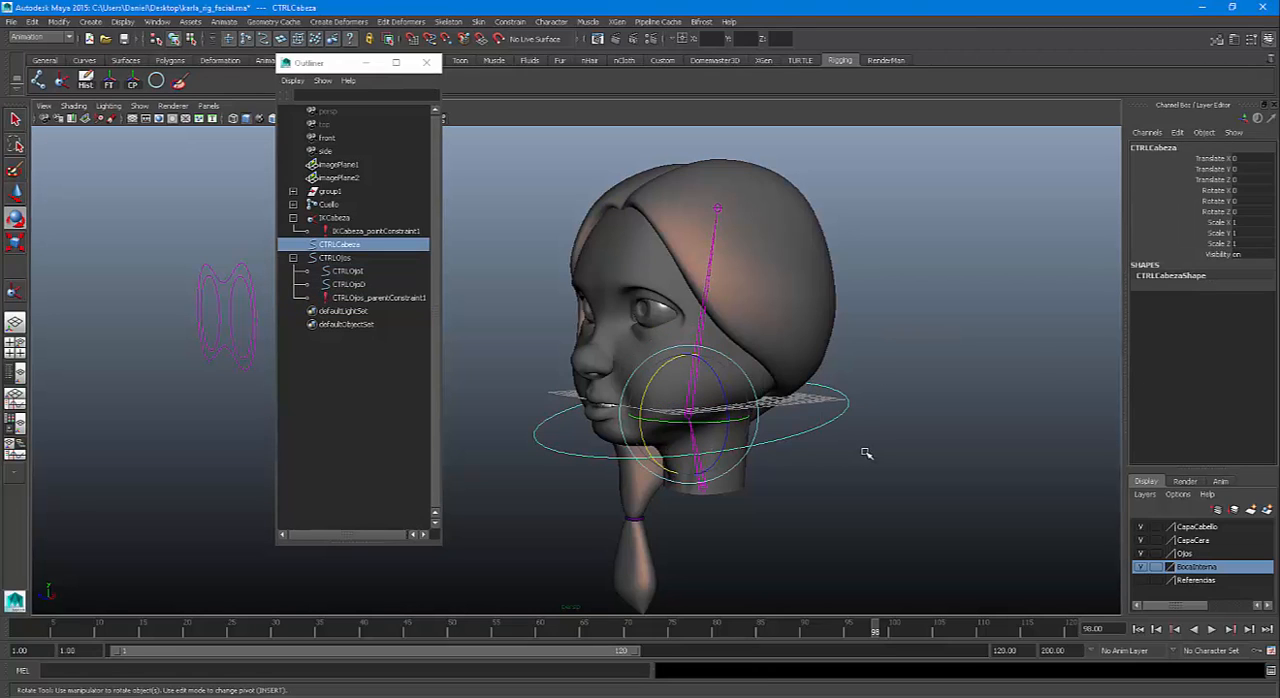
{"action": "left_click_drag", "start_coordinate": [672, 432], "coordinate": [657, 377]}
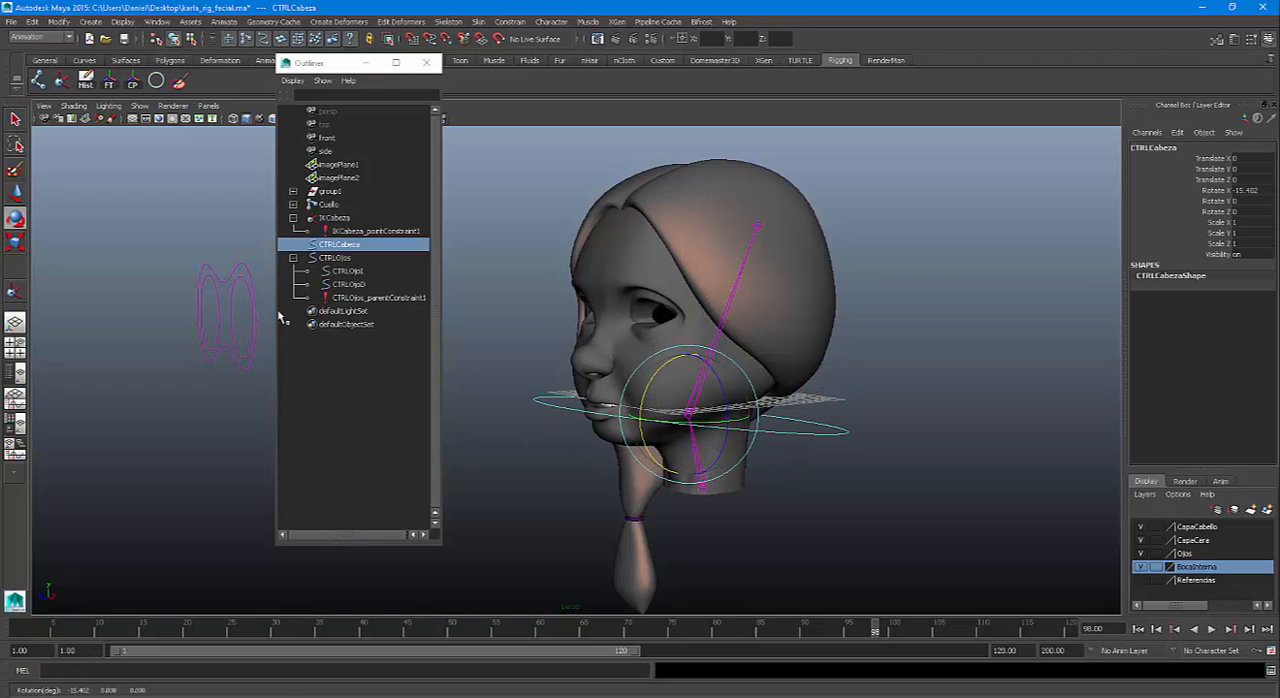
{"action": "key", "text": "ctrl+z"}
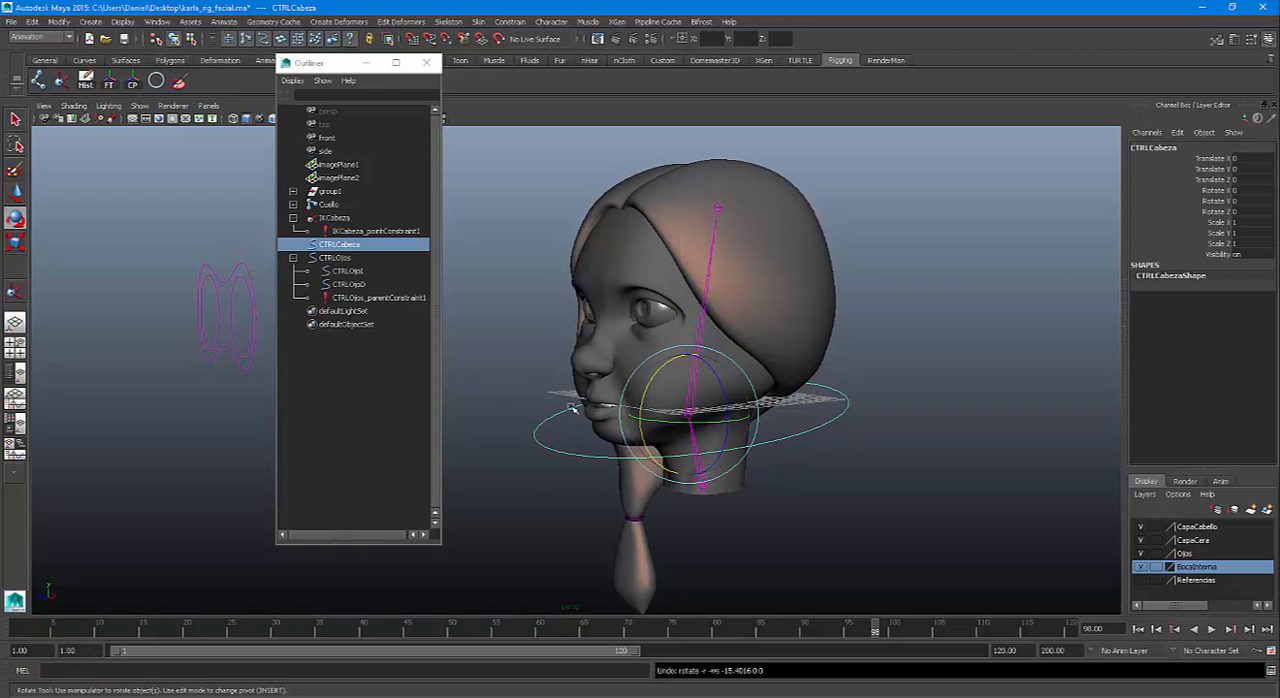
Set the Cabeza W0 weight of CTRLOjos_parentConstraint1 back to 1
{"action": "left_click", "coordinate": [398, 298]}
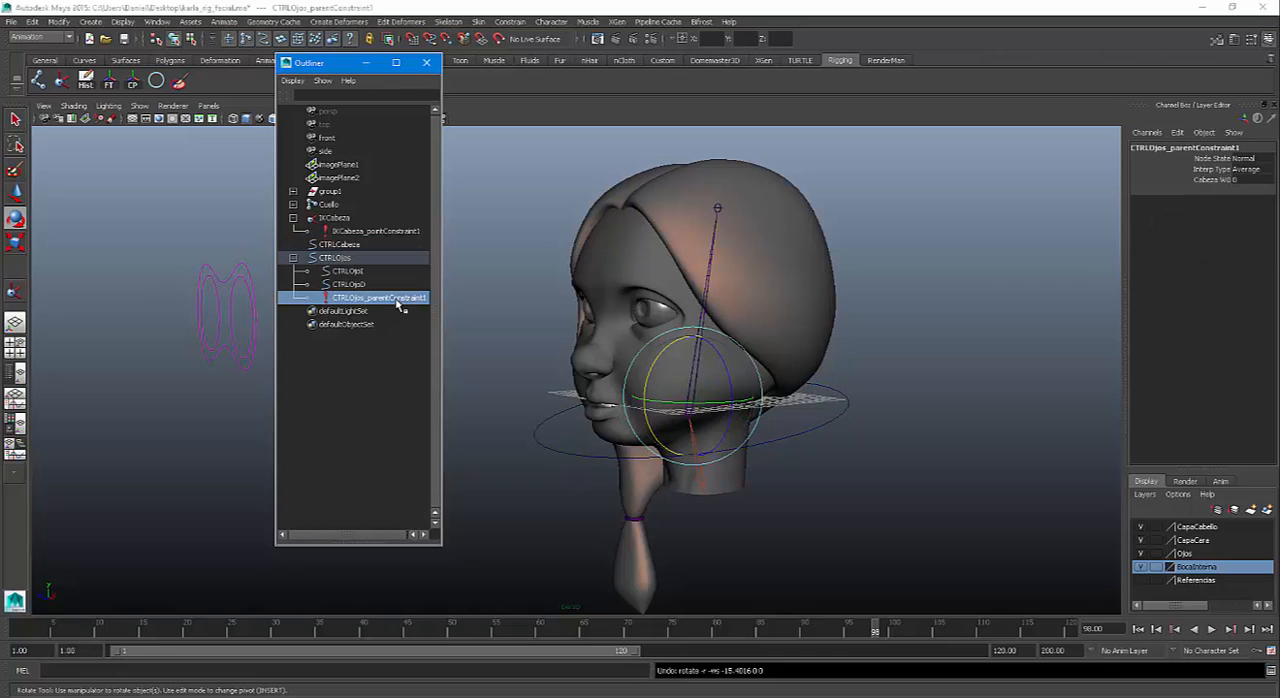
{"action": "left_click", "coordinate": [1250, 181]}
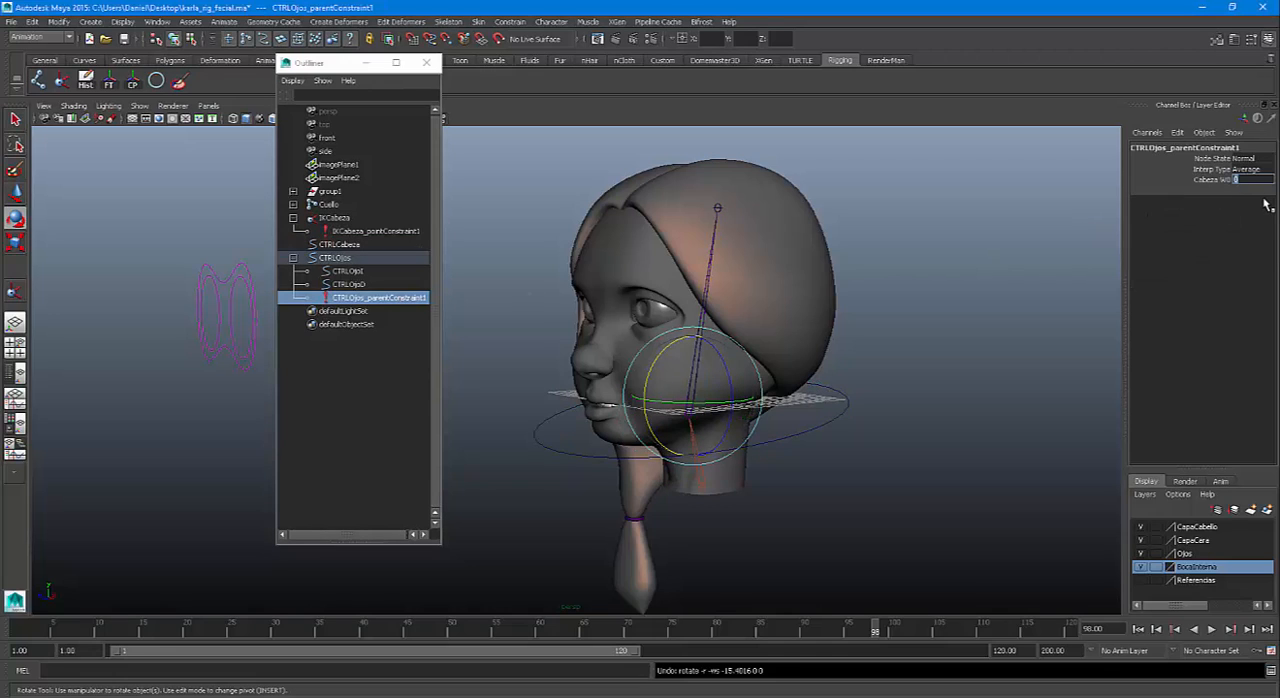
{"action": "key", "text": "Return"}
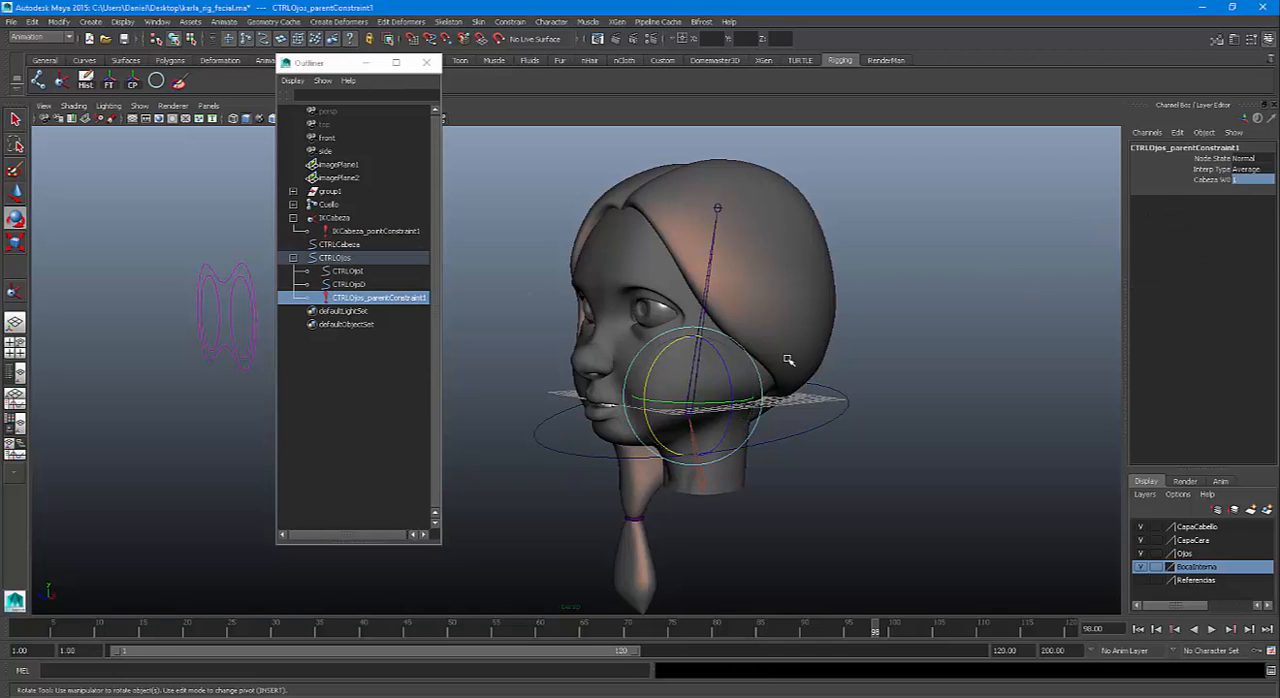
Add a keyable float attribute SwitchOjos to CTRLCabeza with minimum 0, maximum 1 and default 0
{"action": "left_click", "coordinate": [822, 421]}
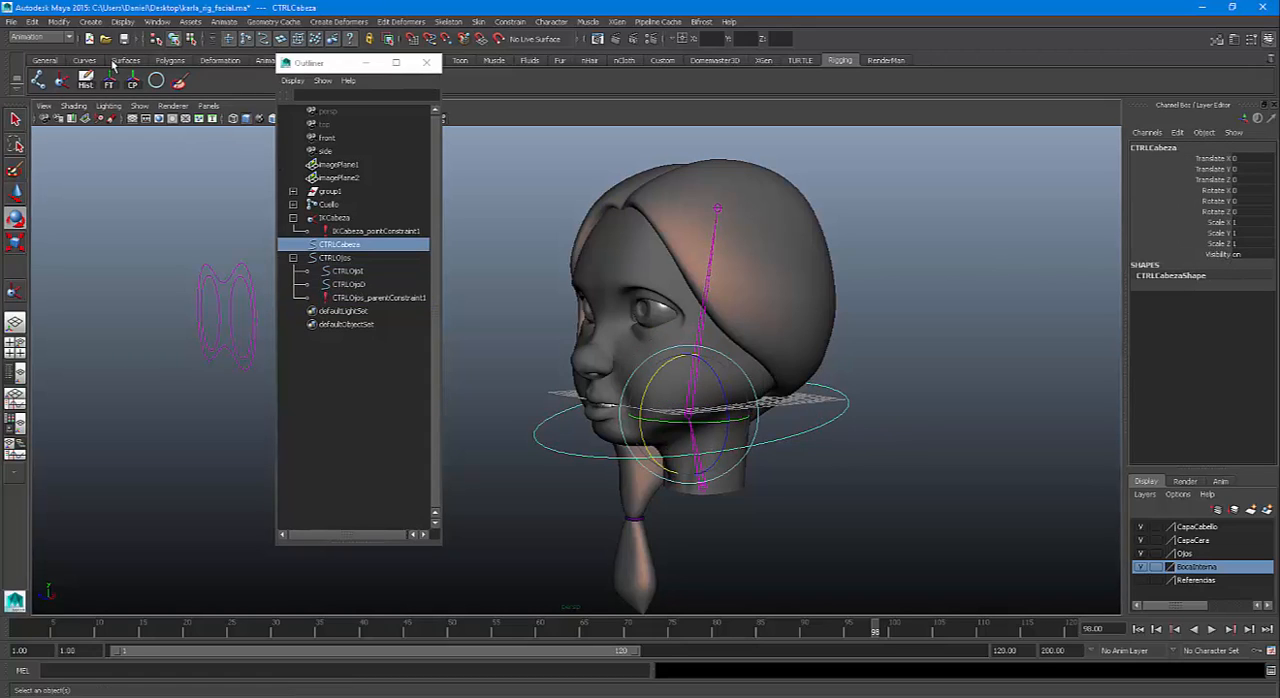
{"action": "left_click", "coordinate": [60, 22]}
{"action": "left_click", "coordinate": [86, 185]}
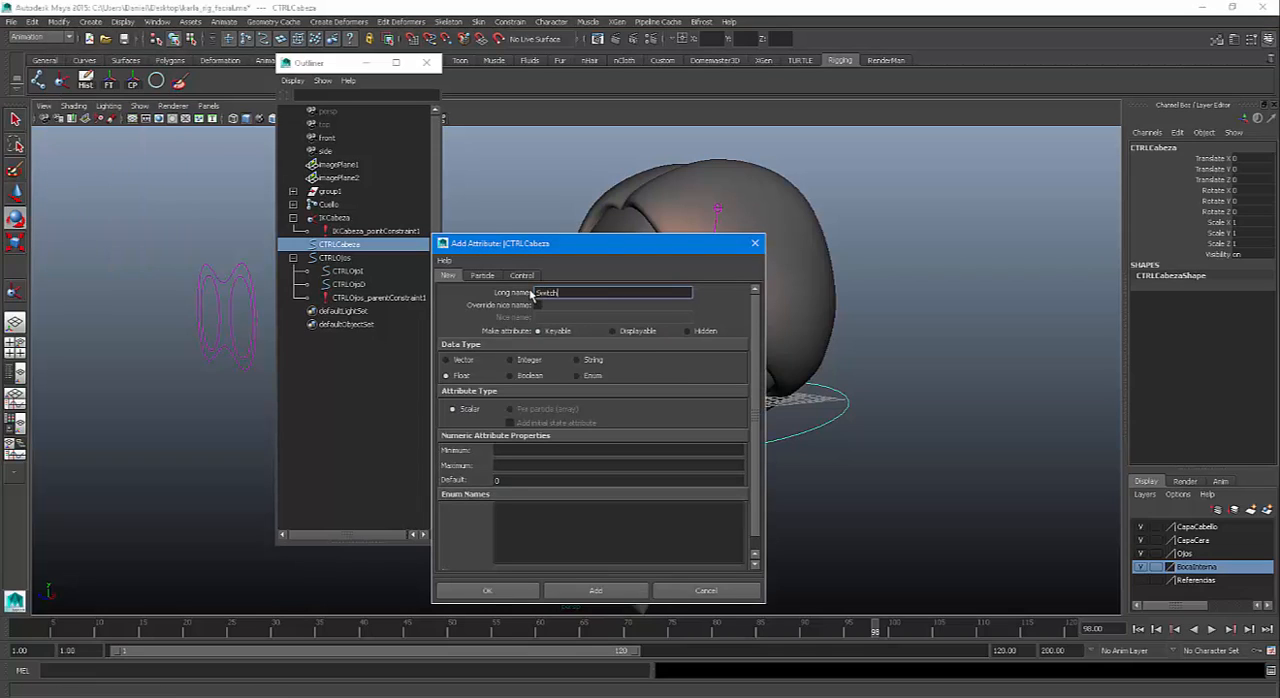
{"action": "key", "text": "Return"}
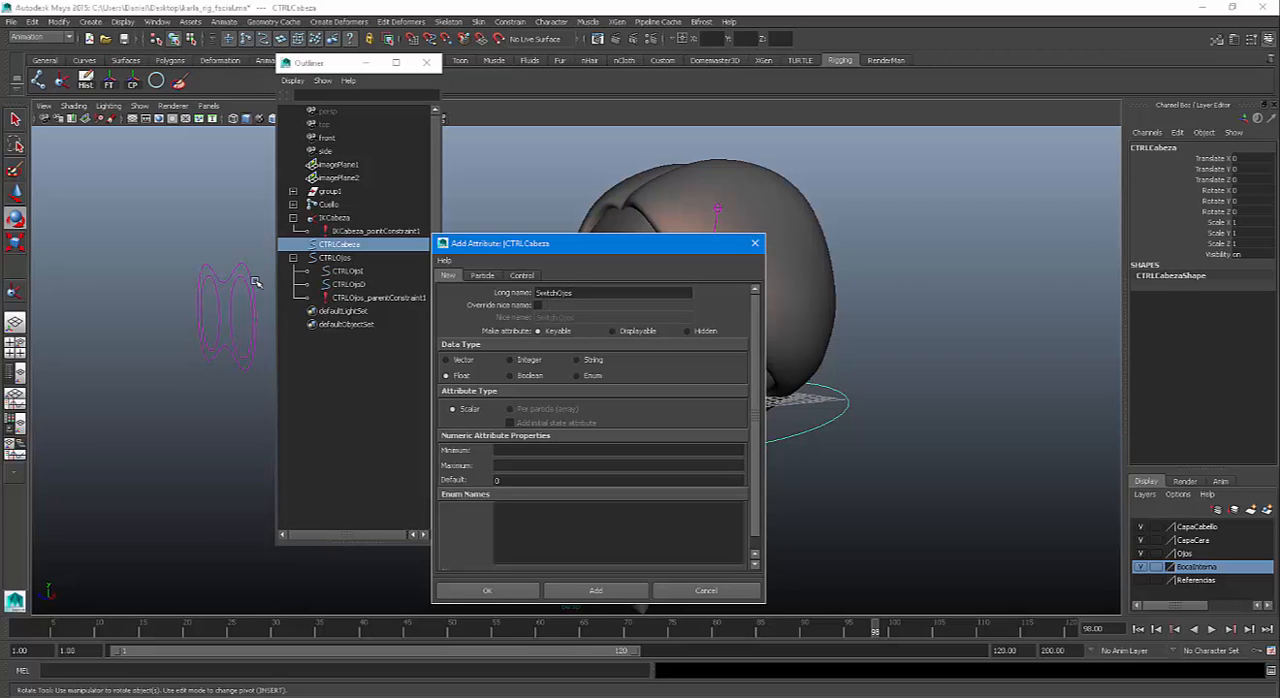
{"action": "left_click", "coordinate": [508, 448]}
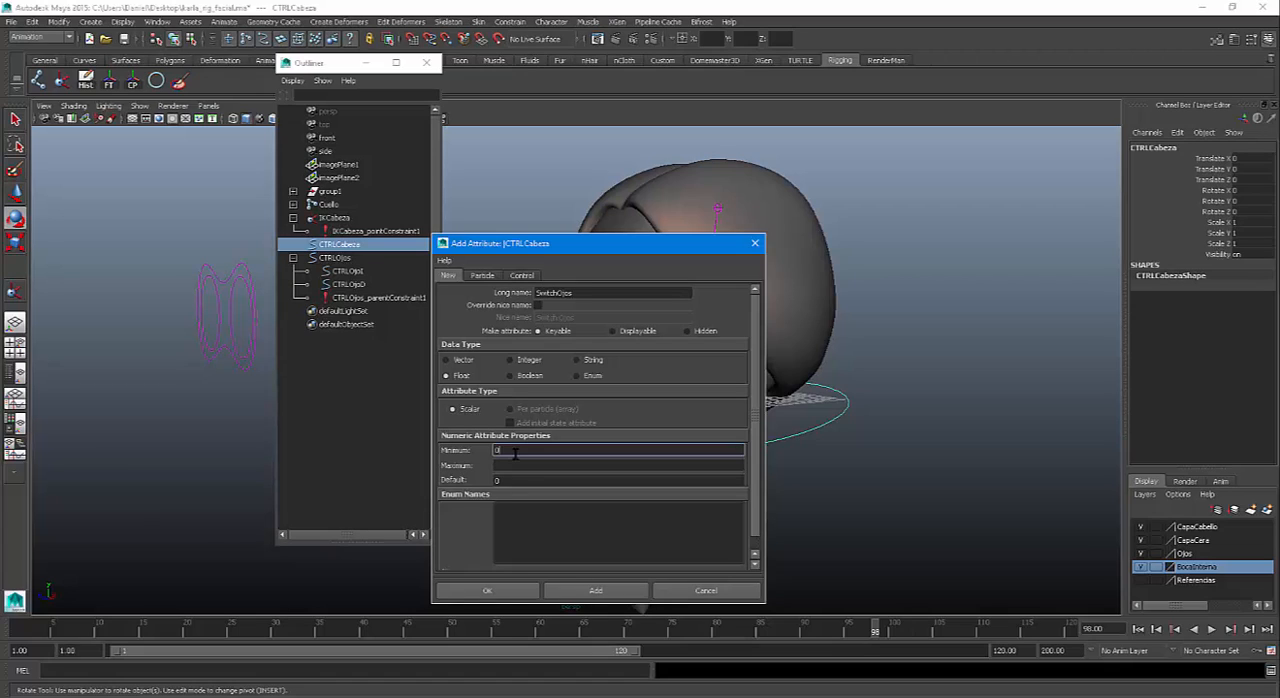
{"action": "left_click", "coordinate": [510, 465]}
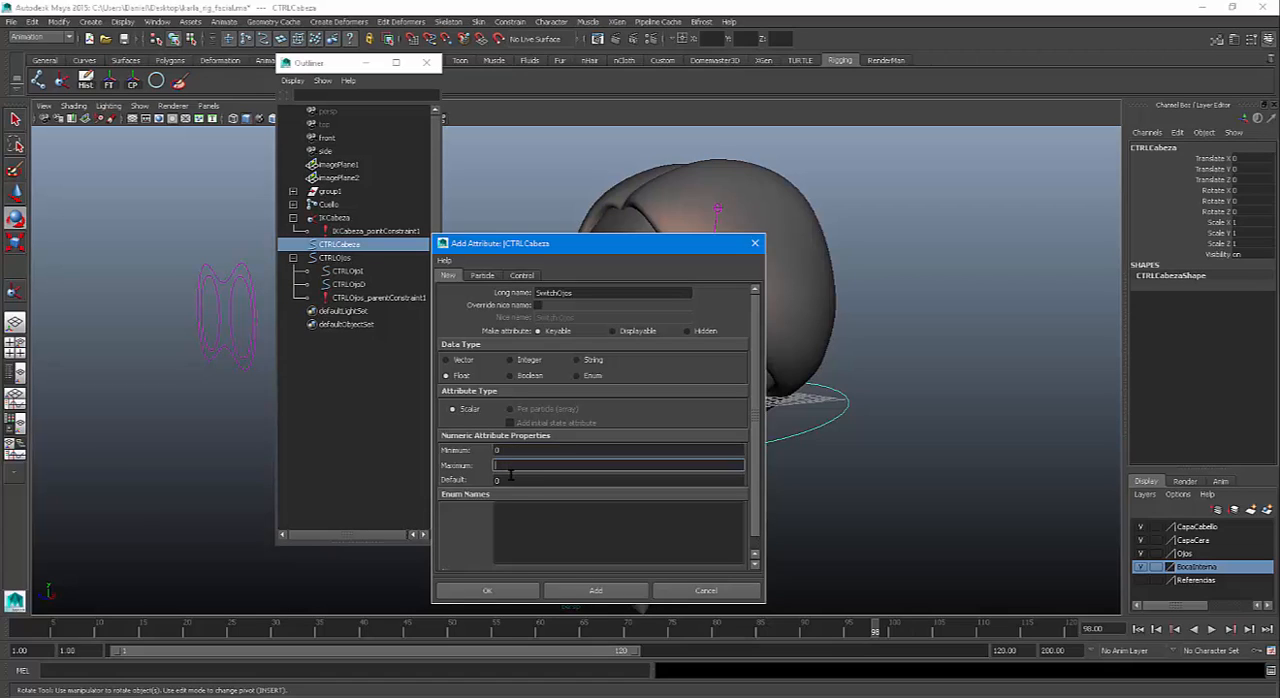
{"action": "left_click", "coordinate": [510, 481]}
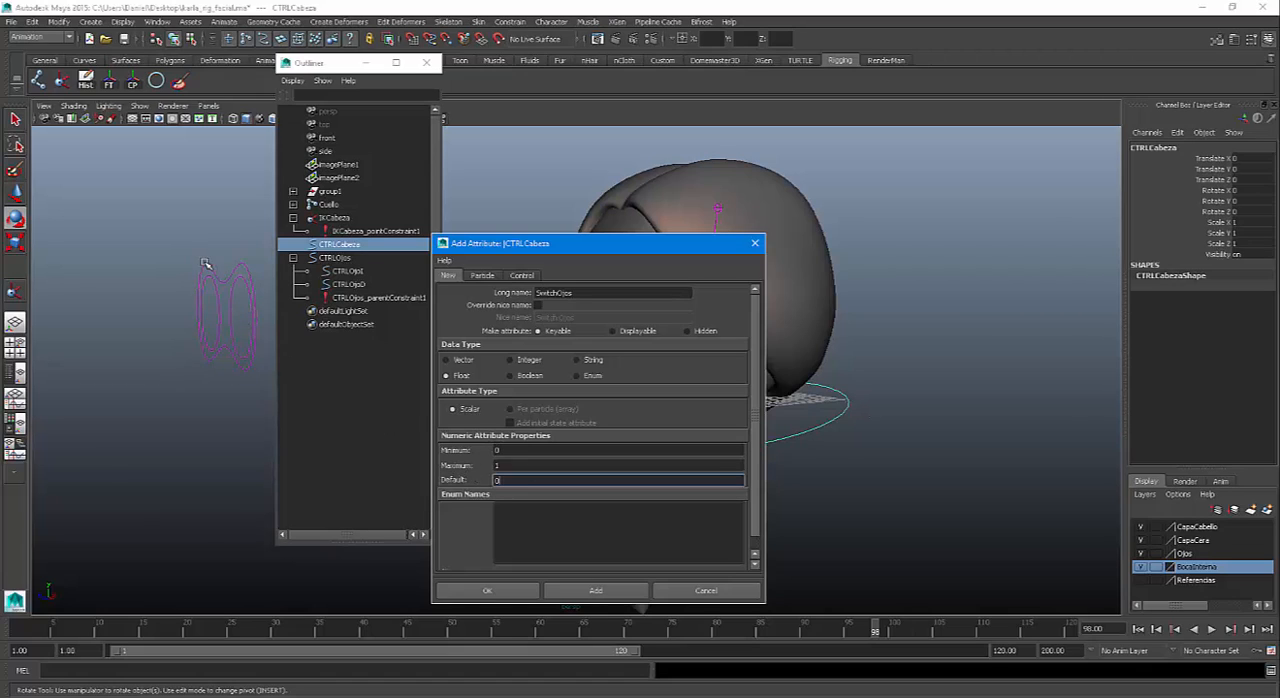
{"action": "left_click", "coordinate": [506, 592]}
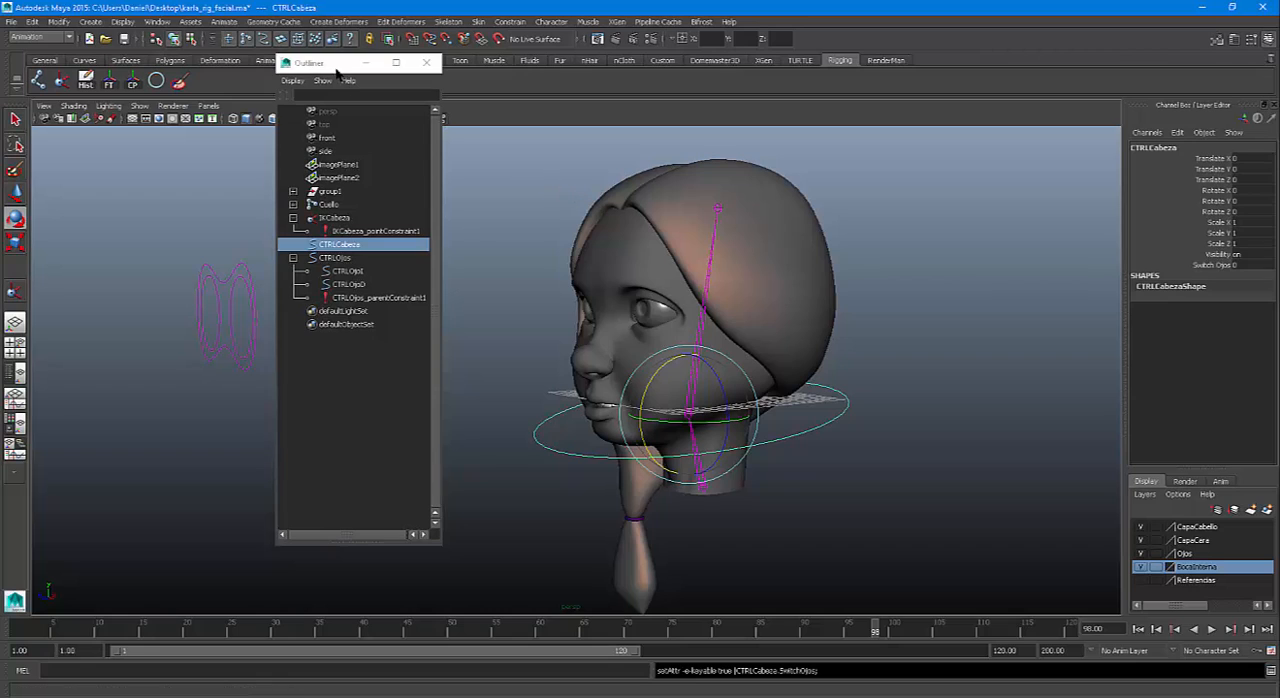
Open Set Driven Key, arrange its window and the Outliner around the model, and load CTRLCabeza as driver with its Switch Ojos attribute
{"action": "left_click_drag", "start_coordinate": [342, 63], "coordinate": [930, 76]}
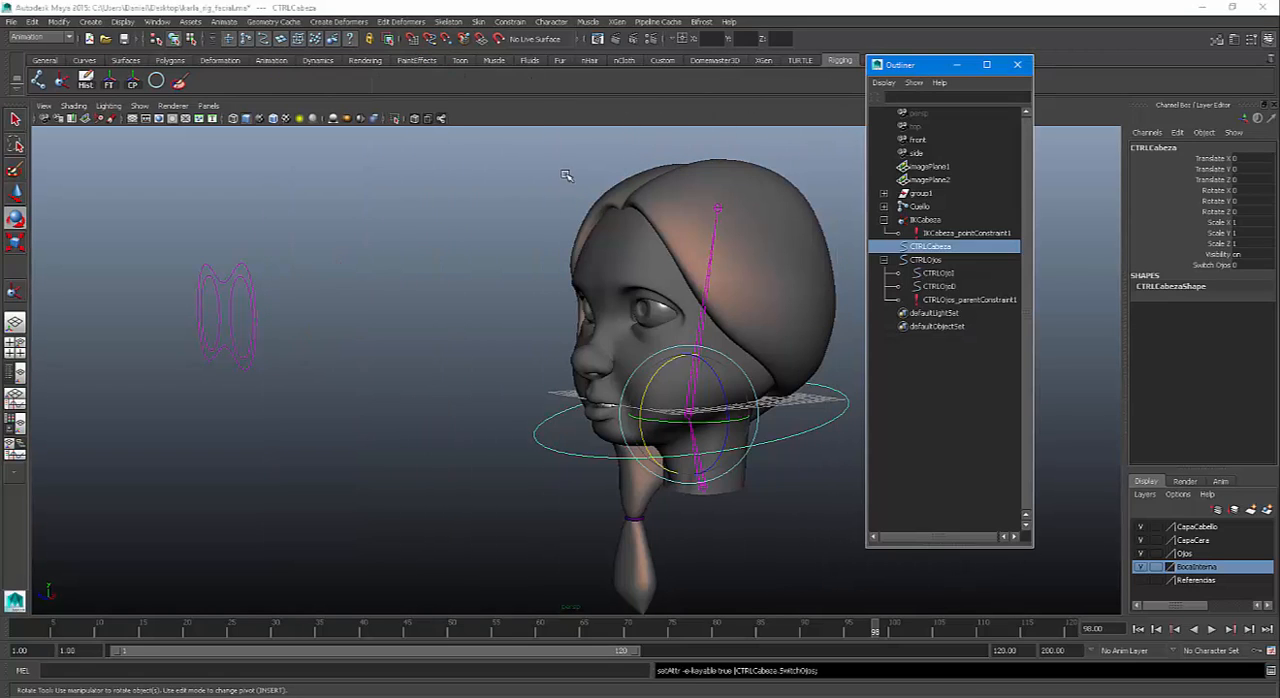
{"action": "left_click", "coordinate": [224, 22]}
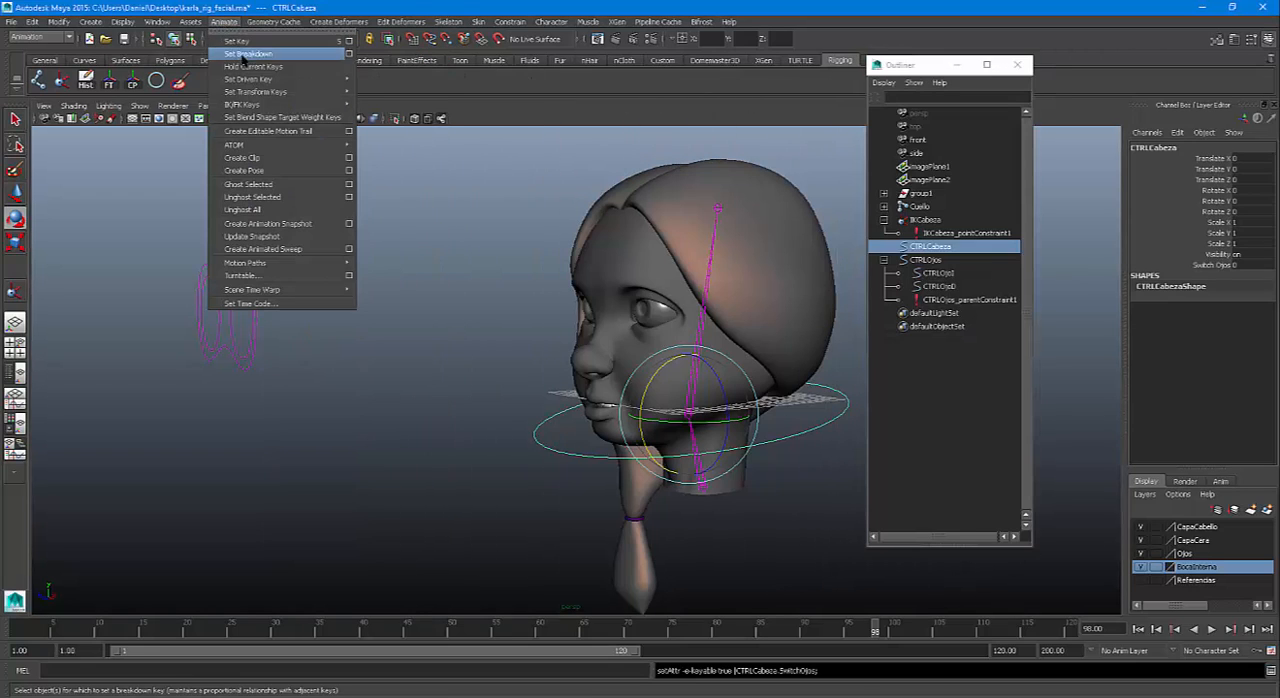
{"action": "mouse_move", "coordinate": [249, 80]}
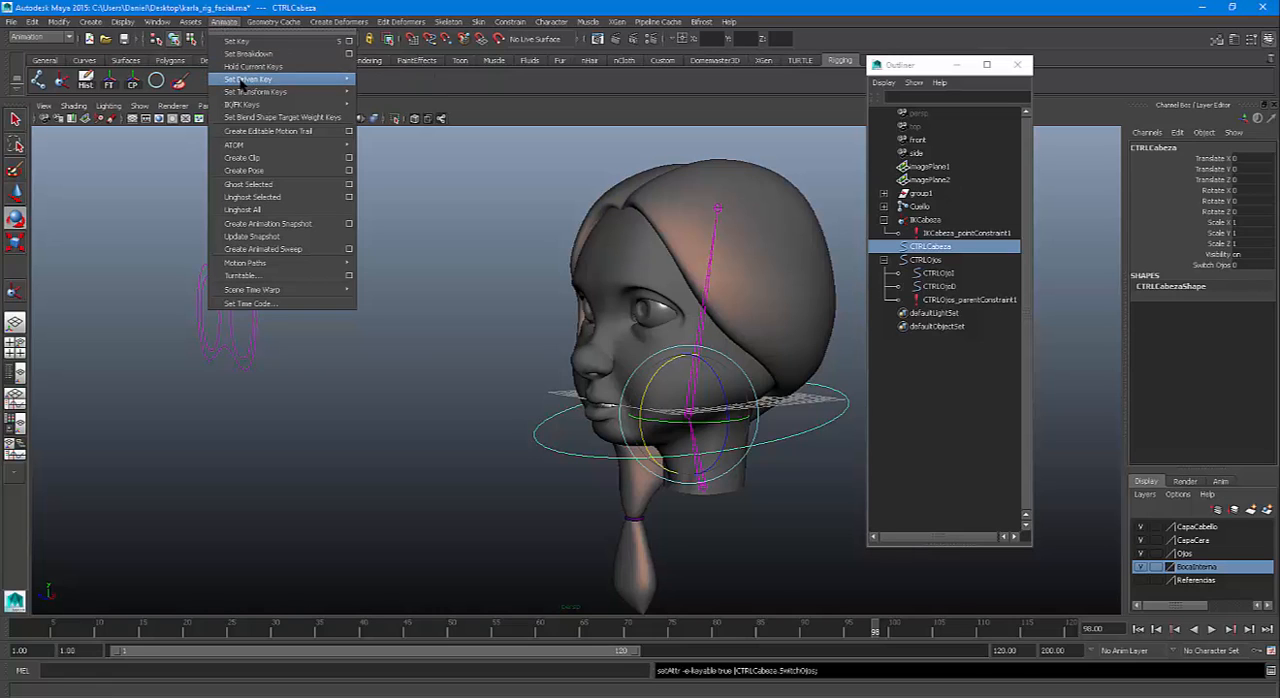
{"action": "left_click", "coordinate": [378, 90]}
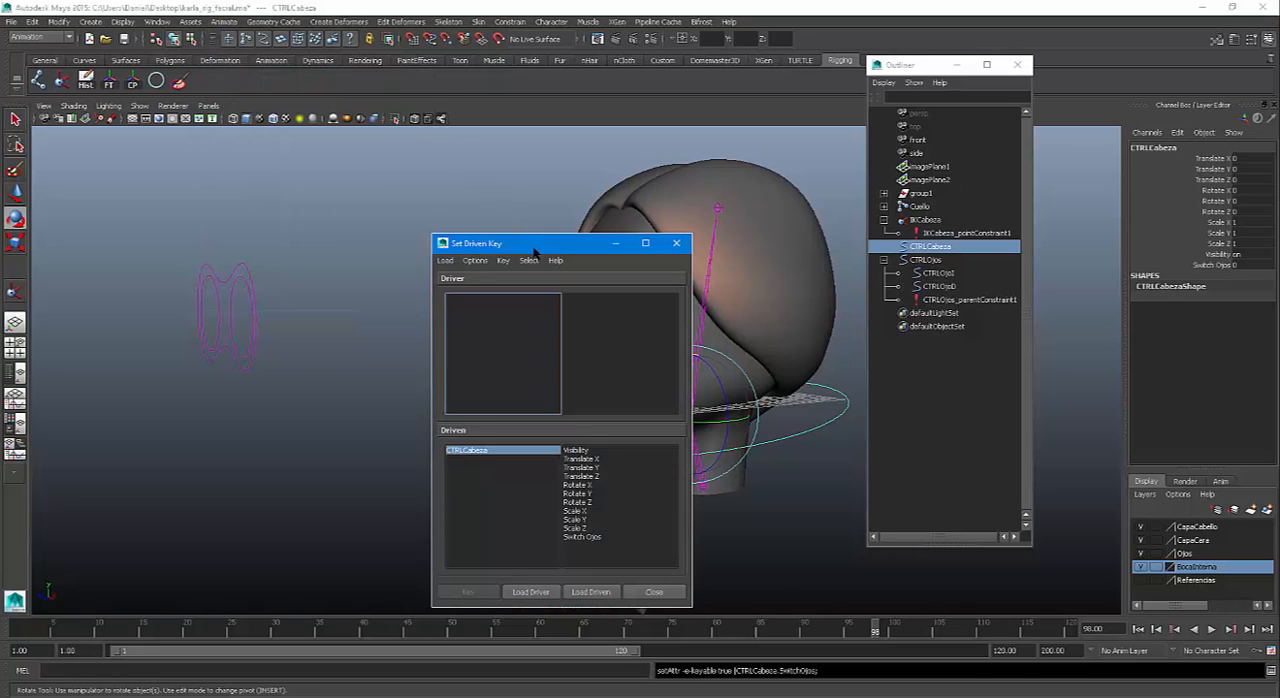
{"action": "left_click_drag", "start_coordinate": [533, 245], "coordinate": [421, 29]}
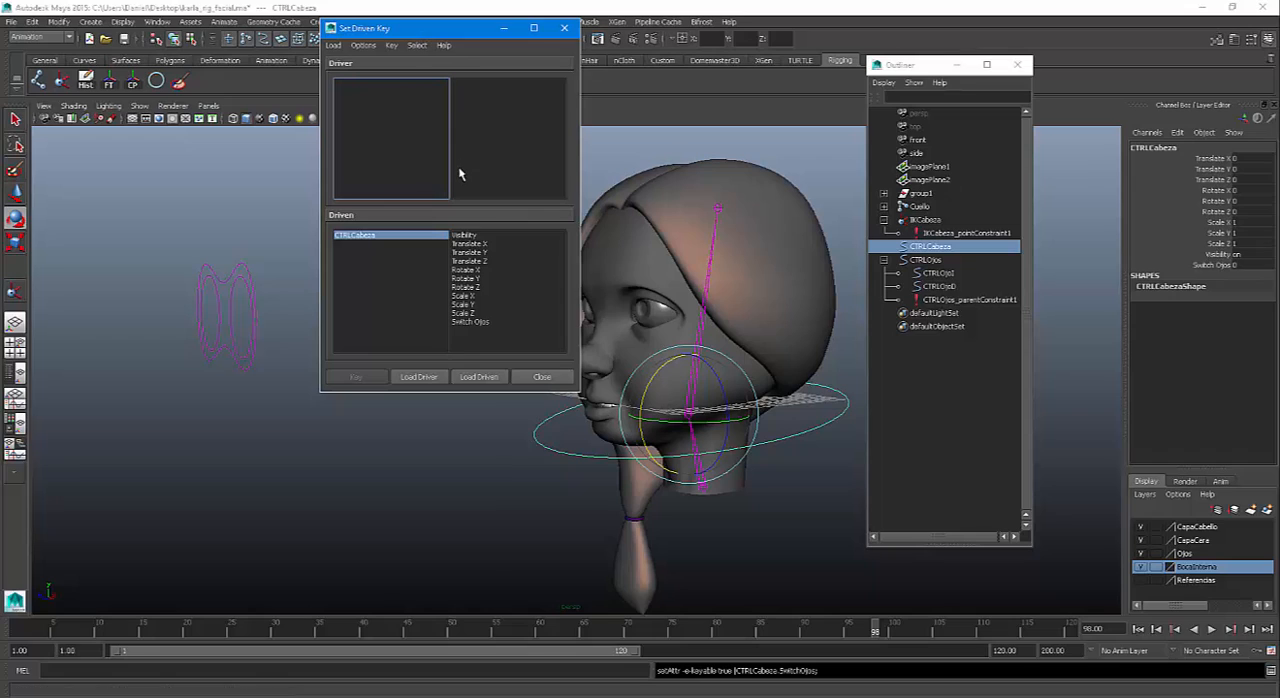
{"action": "left_click", "coordinate": [788, 440]}
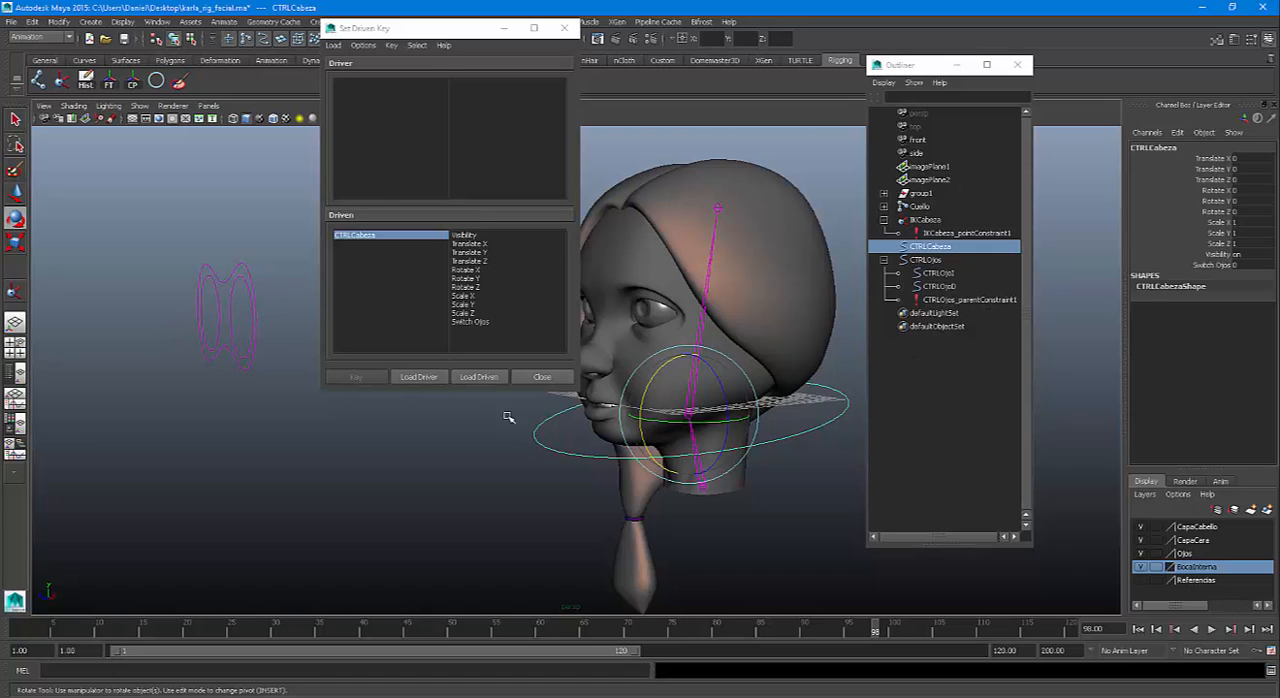
{"action": "left_click", "coordinate": [419, 378]}
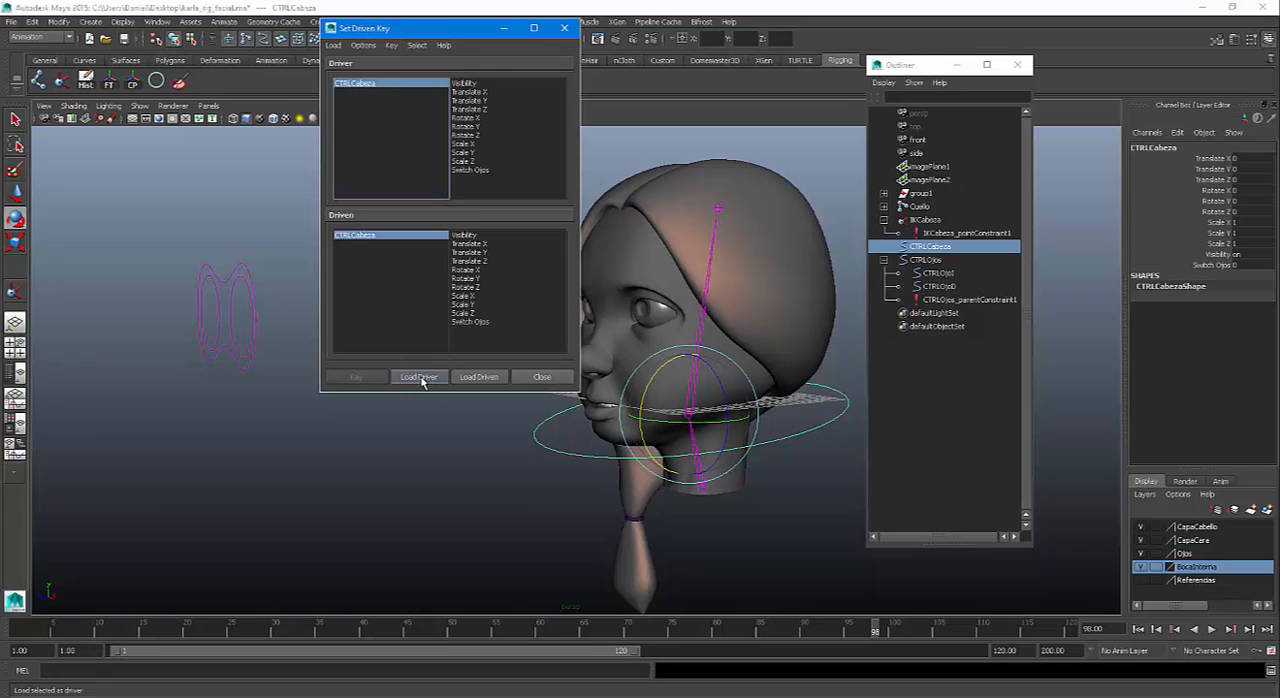
{"action": "left_click", "coordinate": [484, 172]}
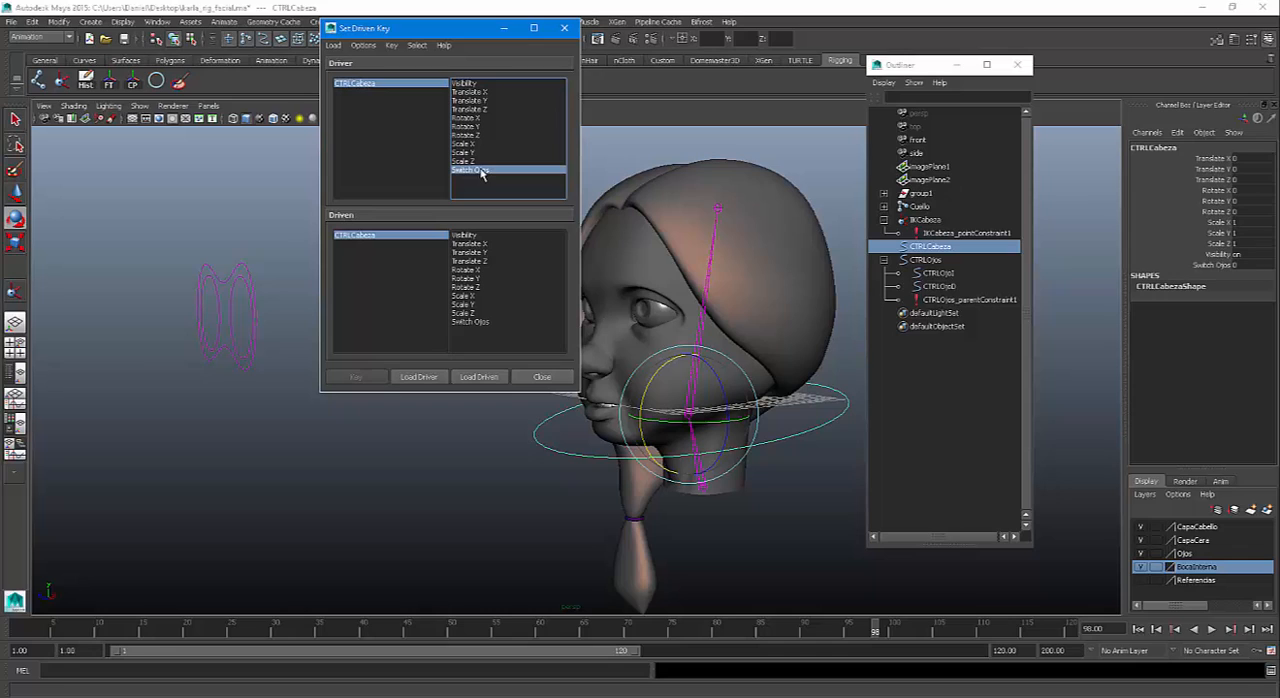
Load CTRLOjos_parentConstraint1 as the driven object in Set Driven Key
{"action": "left_click", "coordinate": [951, 301]}
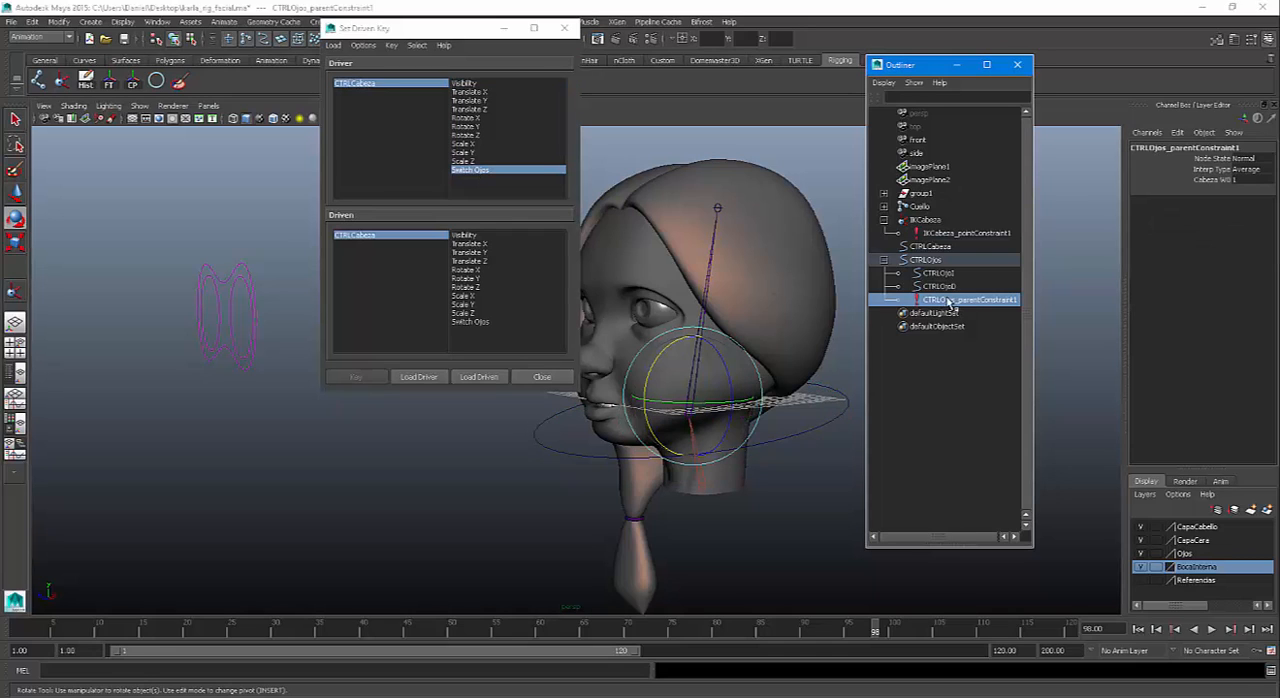
{"action": "left_click", "coordinate": [482, 378]}
{"action": "left_click", "coordinate": [480, 377]}
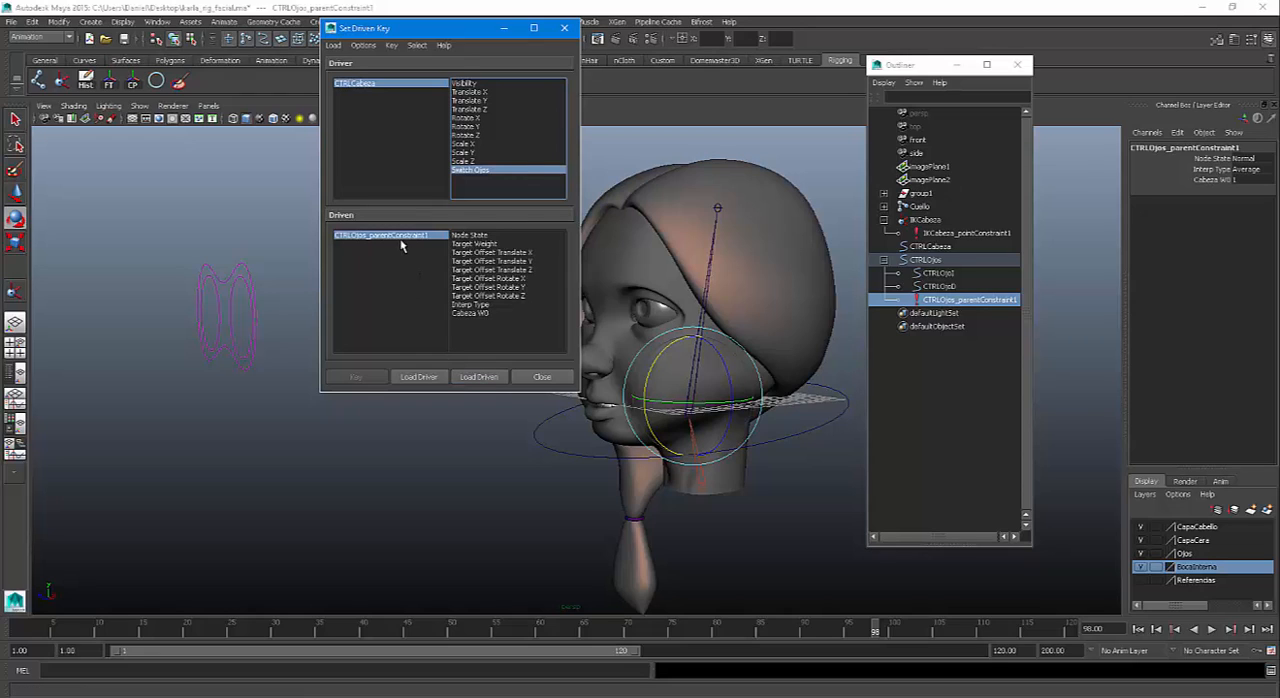
Set a driven key on Cabeza W0 of CTRLOjos_parentConstraint1 at 0 while CTRLCabeza's Switch Ojos is 0
{"action": "left_click", "coordinate": [474, 314]}
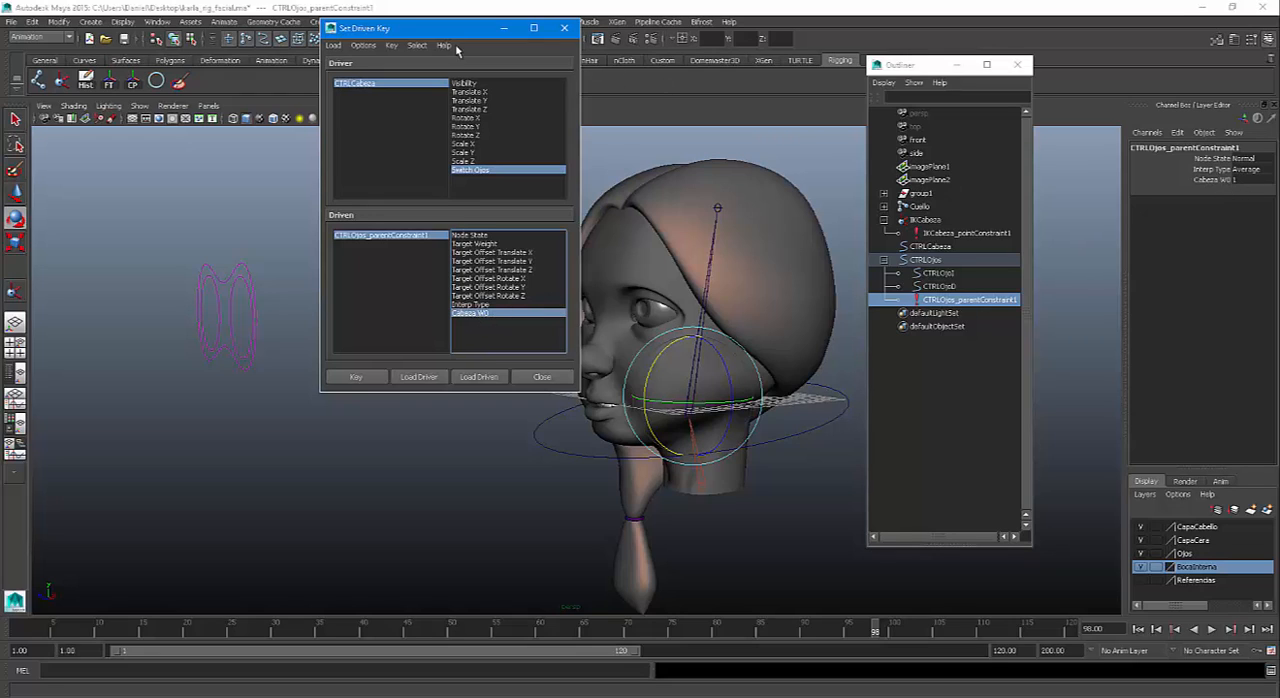
{"action": "left_click_drag", "start_coordinate": [443, 30], "coordinate": [417, 24]}
{"action": "left_click", "coordinate": [834, 399]}
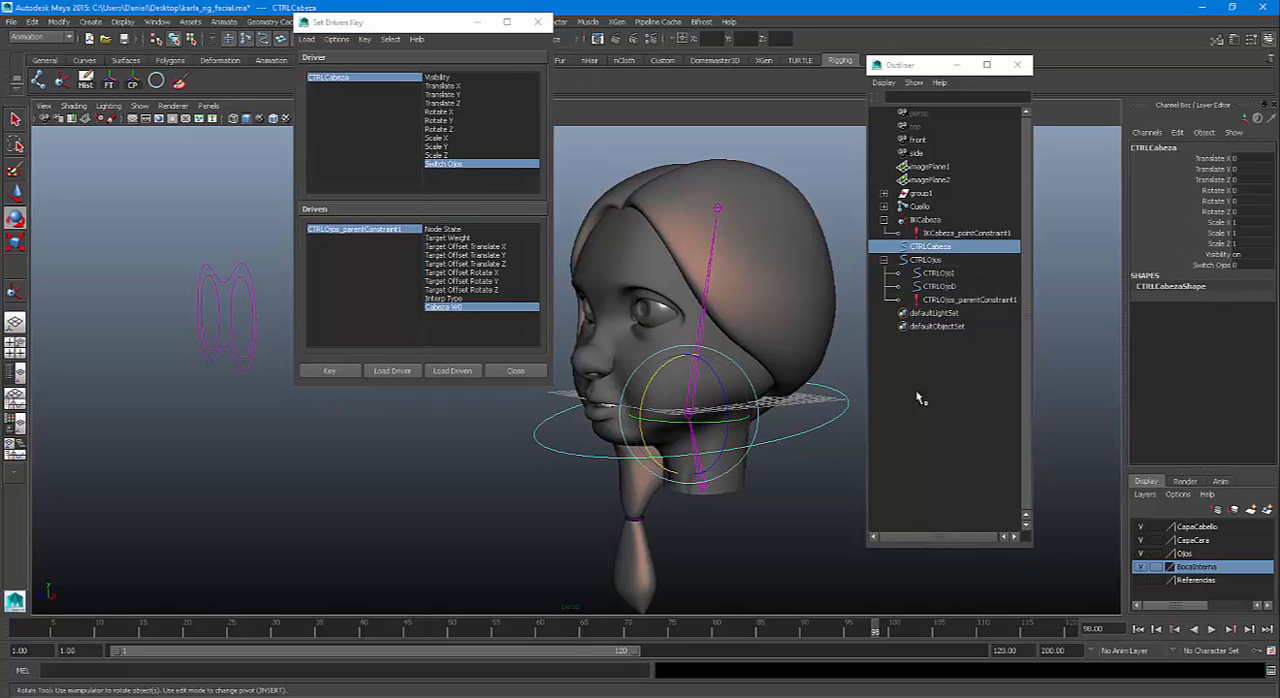
{"action": "left_click", "coordinate": [962, 300]}
{"action": "double_click", "coordinate": [1244, 182]}
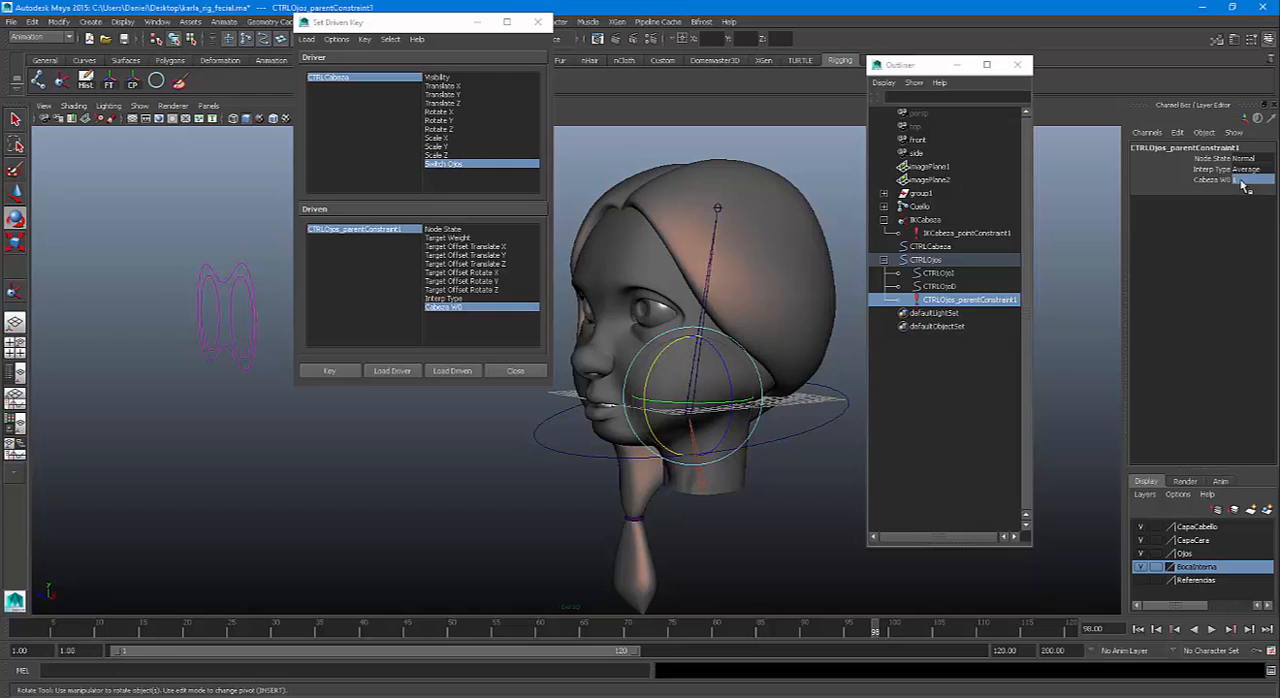
{"action": "key", "text": "Return"}
{"action": "left_click", "coordinate": [340, 373]}
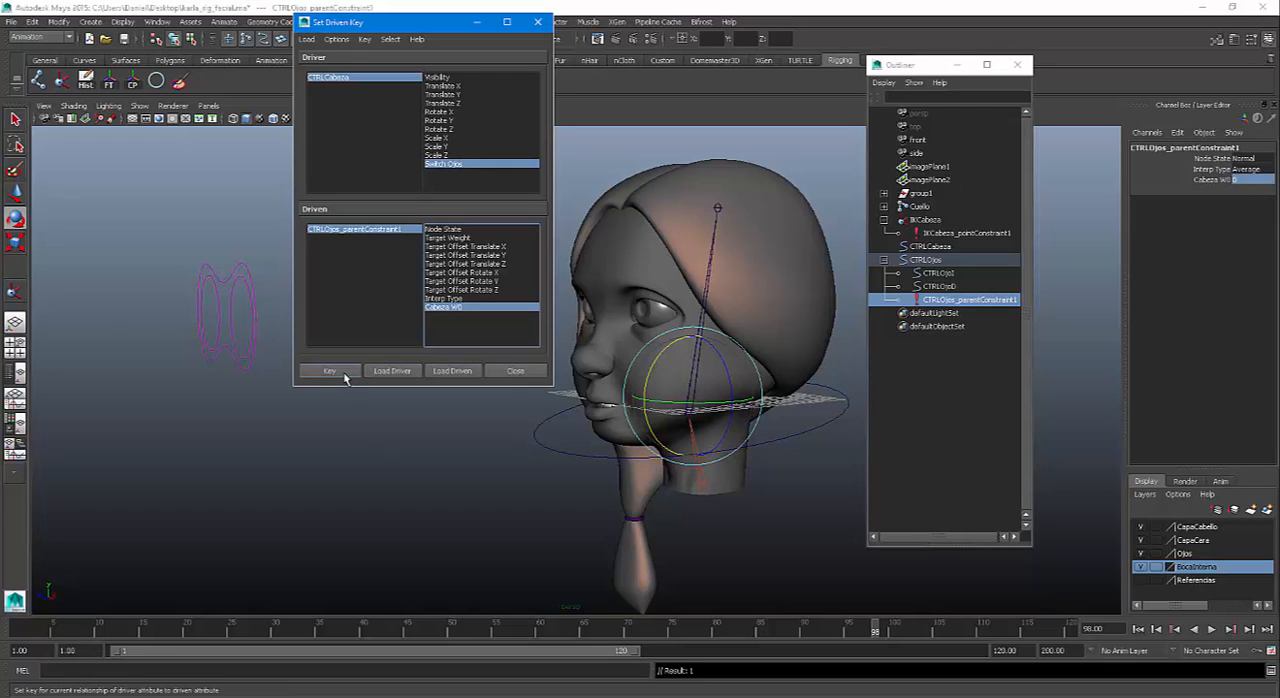
Key Cabeza W0 at 1 with CTRLCabeza's Switch Ojos set to 1, and close Set Driven Key and the Outliner
{"action": "left_click", "coordinate": [818, 436]}
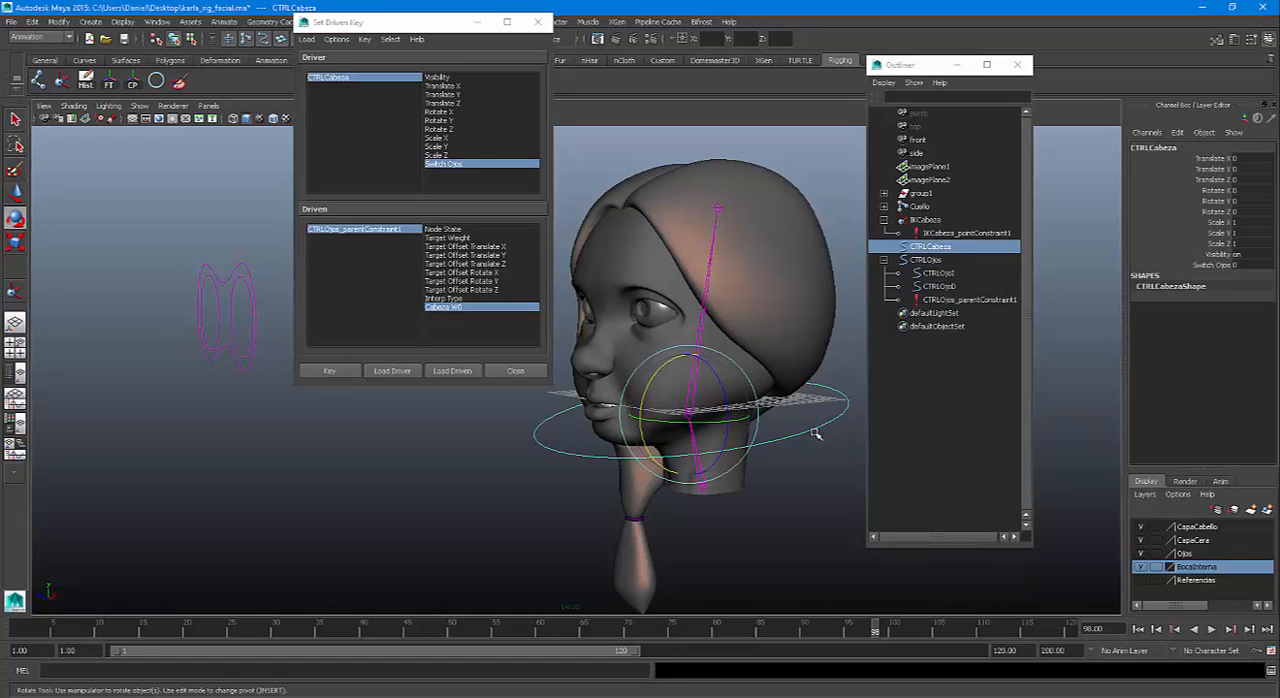
{"action": "double_click", "coordinate": [1238, 264]}
{"action": "left_click", "coordinate": [955, 301]}
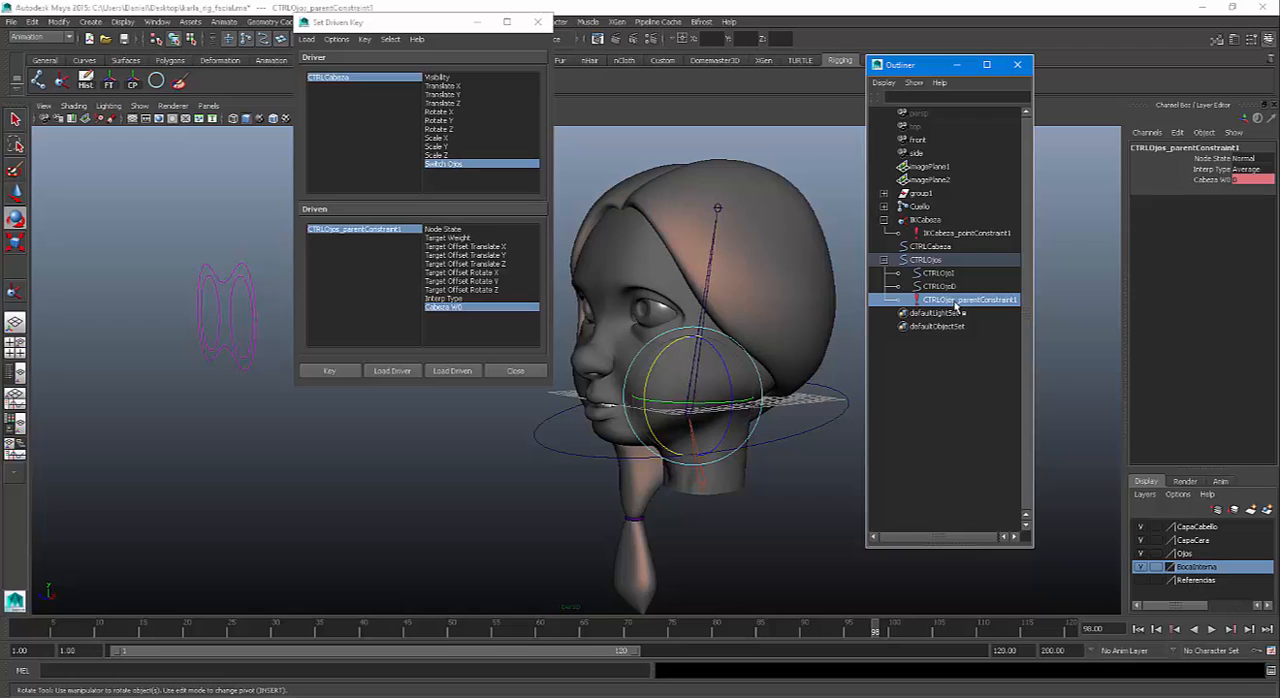
{"action": "left_click", "coordinate": [460, 309]}
{"action": "double_click", "coordinate": [1247, 181]}
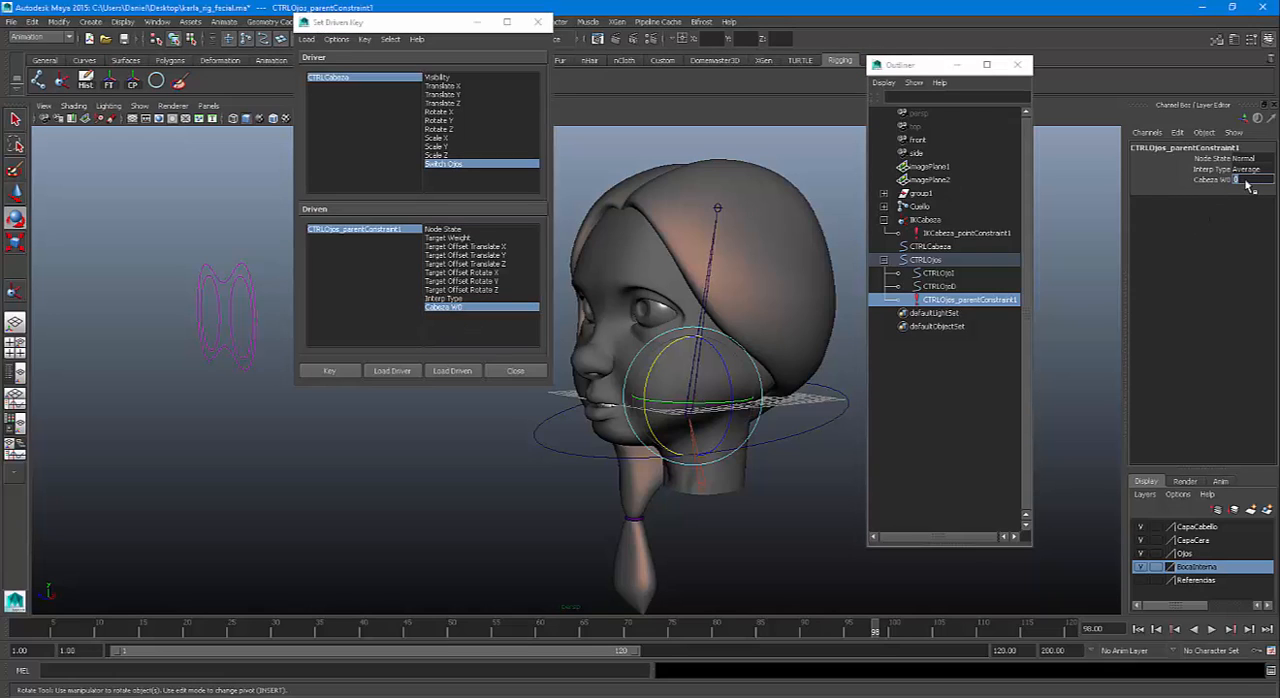
{"action": "left_click", "coordinate": [330, 371]}
{"action": "left_click", "coordinate": [530, 373]}
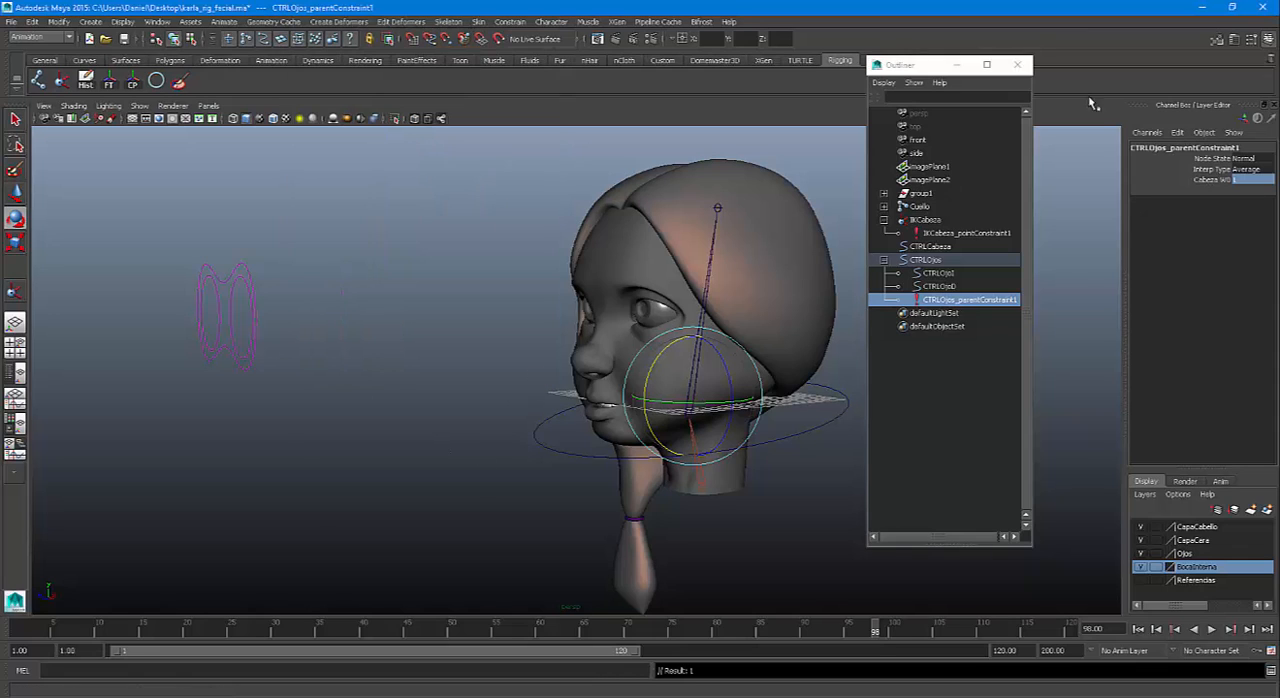
{"action": "left_click", "coordinate": [1017, 65]}
Test the eye controls' following by rotating CTRLCabeza about -15 degrees in X with Switch Ojos at 1, and undo the rotation
{"action": "left_click", "coordinate": [826, 404]}
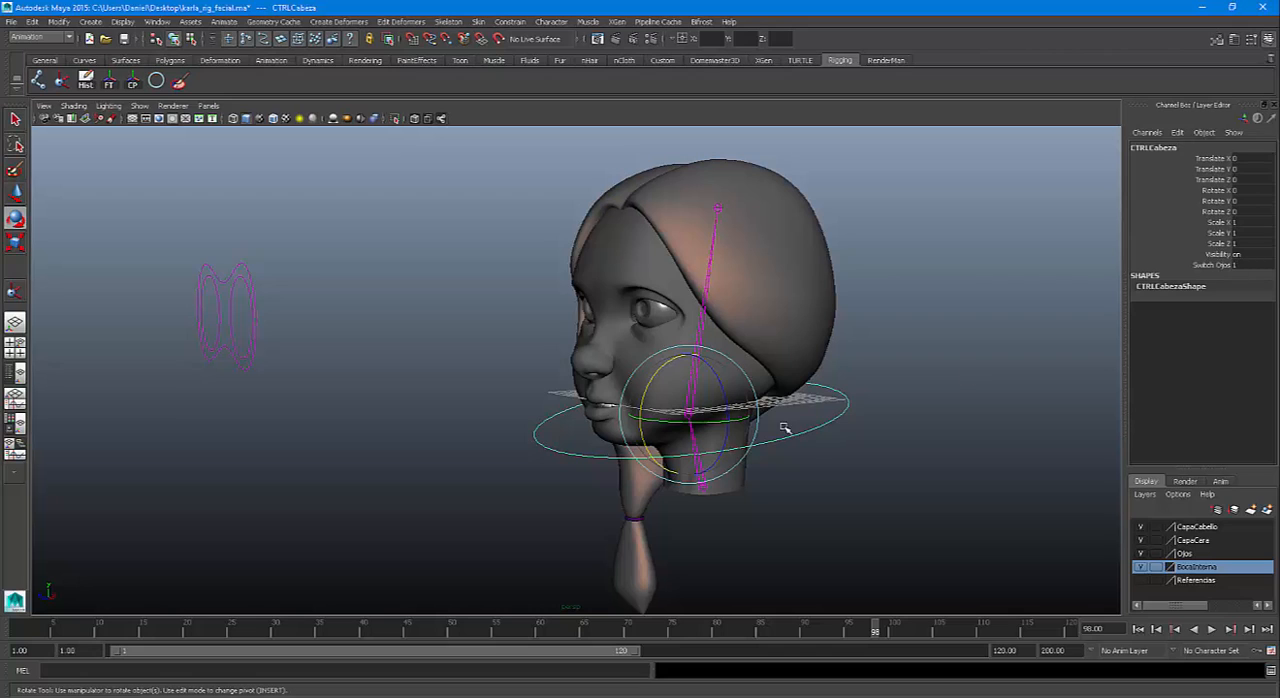
{"action": "left_click_drag", "start_coordinate": [662, 381], "coordinate": [660, 405]}
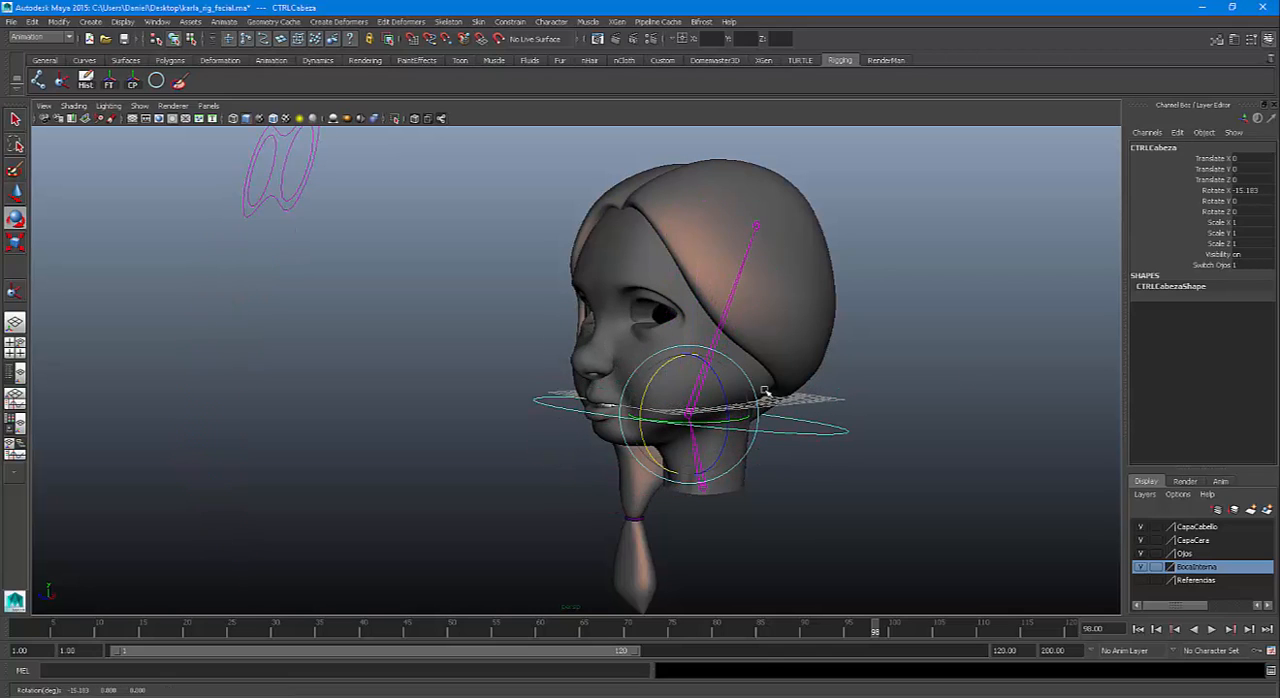
{"action": "key", "text": "ctrl+z"}
Set CTRLCabeza's Switch Ojos to 0, test-rotate the control and undo the rotation, leaving nothing selected
{"action": "left_click", "coordinate": [1247, 266]}
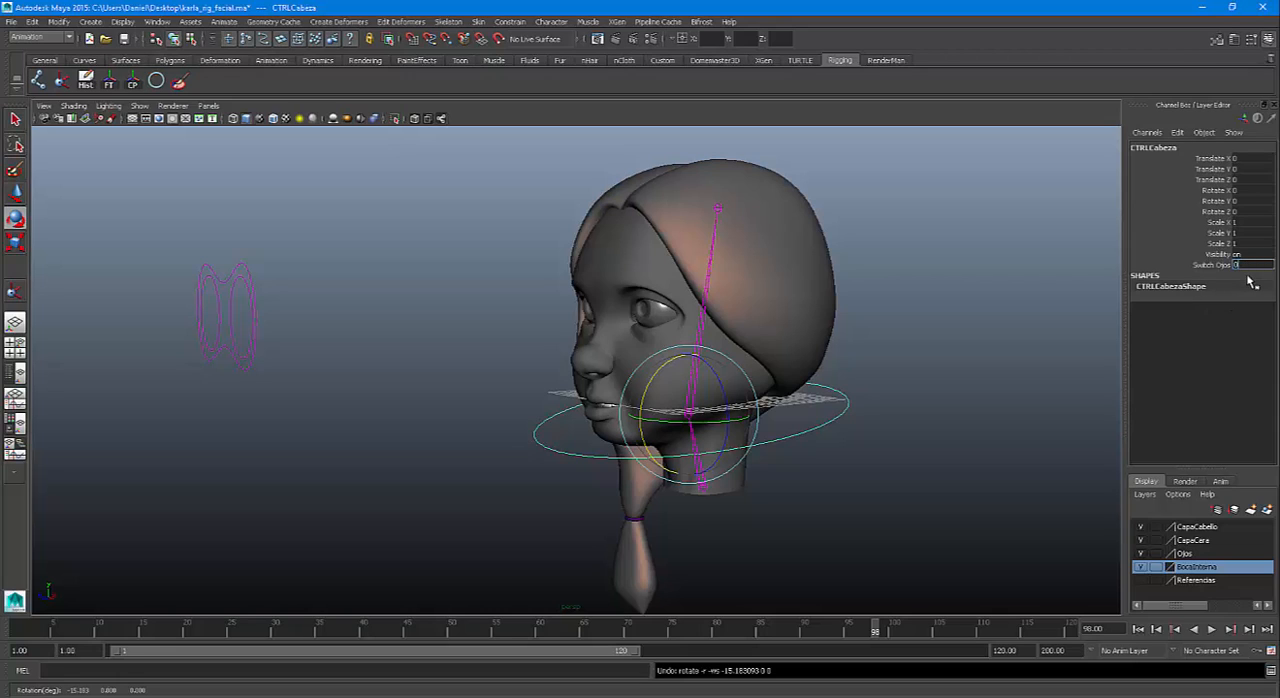
{"action": "key", "text": "Return"}
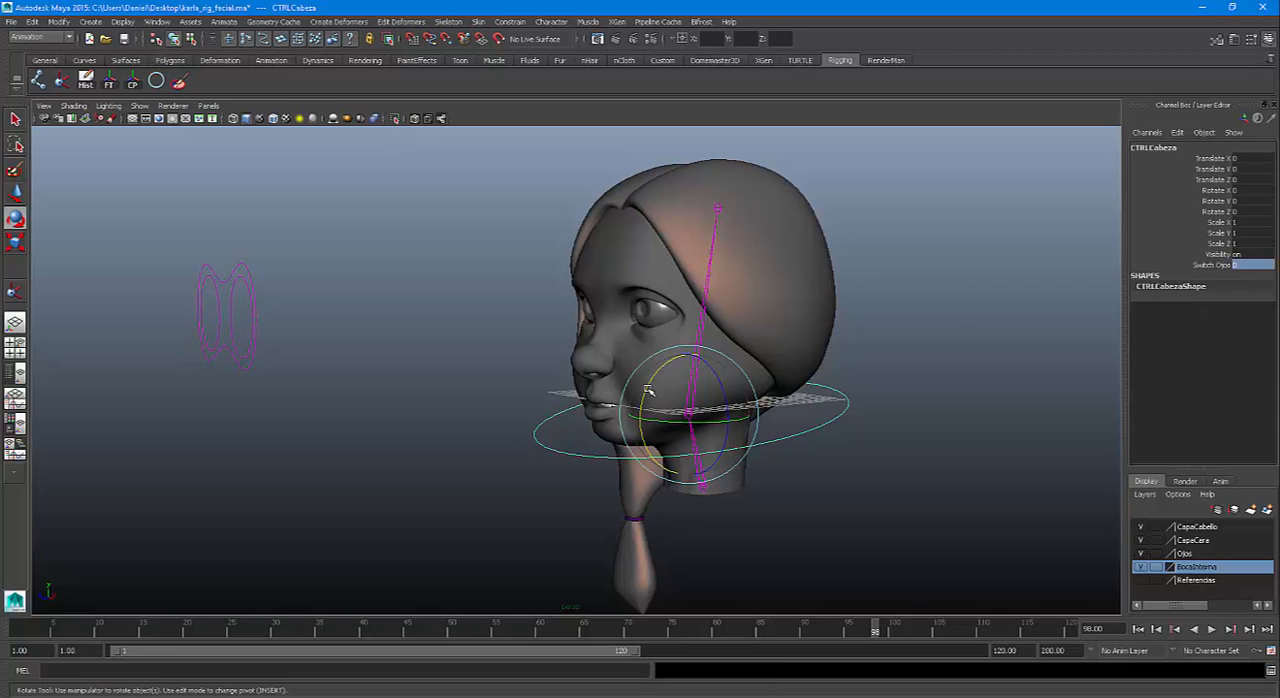
{"action": "left_click_drag", "start_coordinate": [648, 390], "coordinate": [640, 413]}
{"action": "key", "text": "ctrl+z"}
{"action": "left_click", "coordinate": [933, 279]}
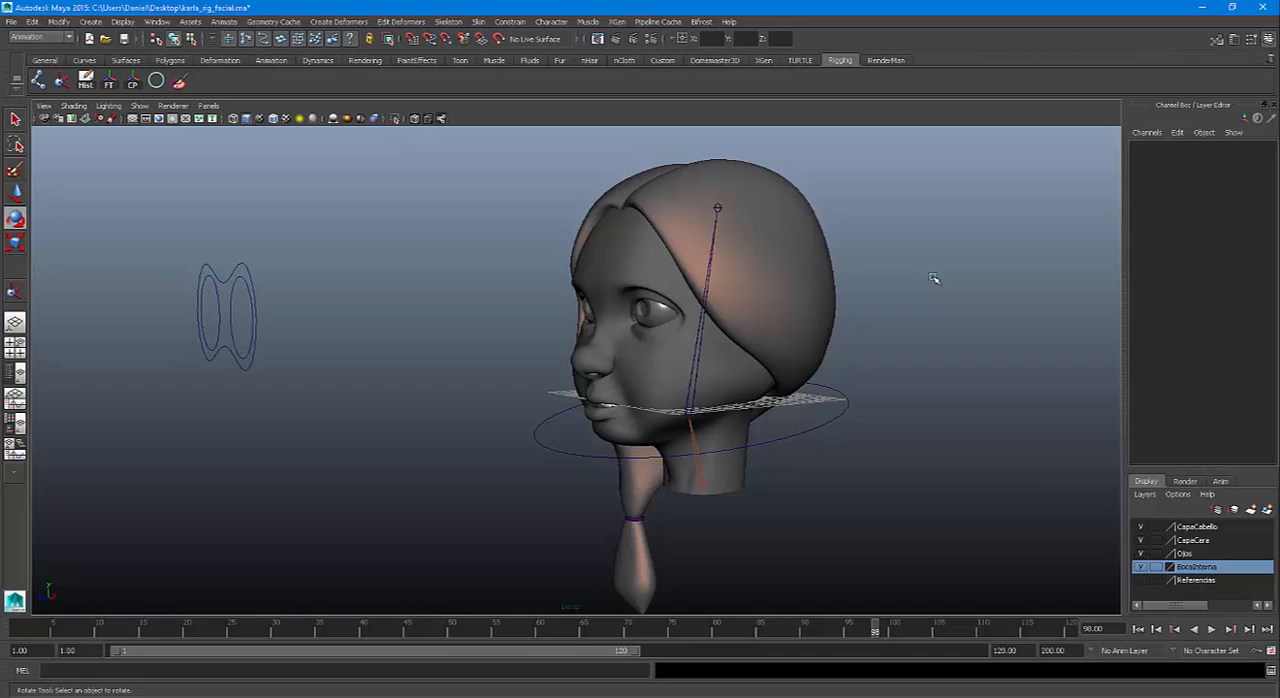